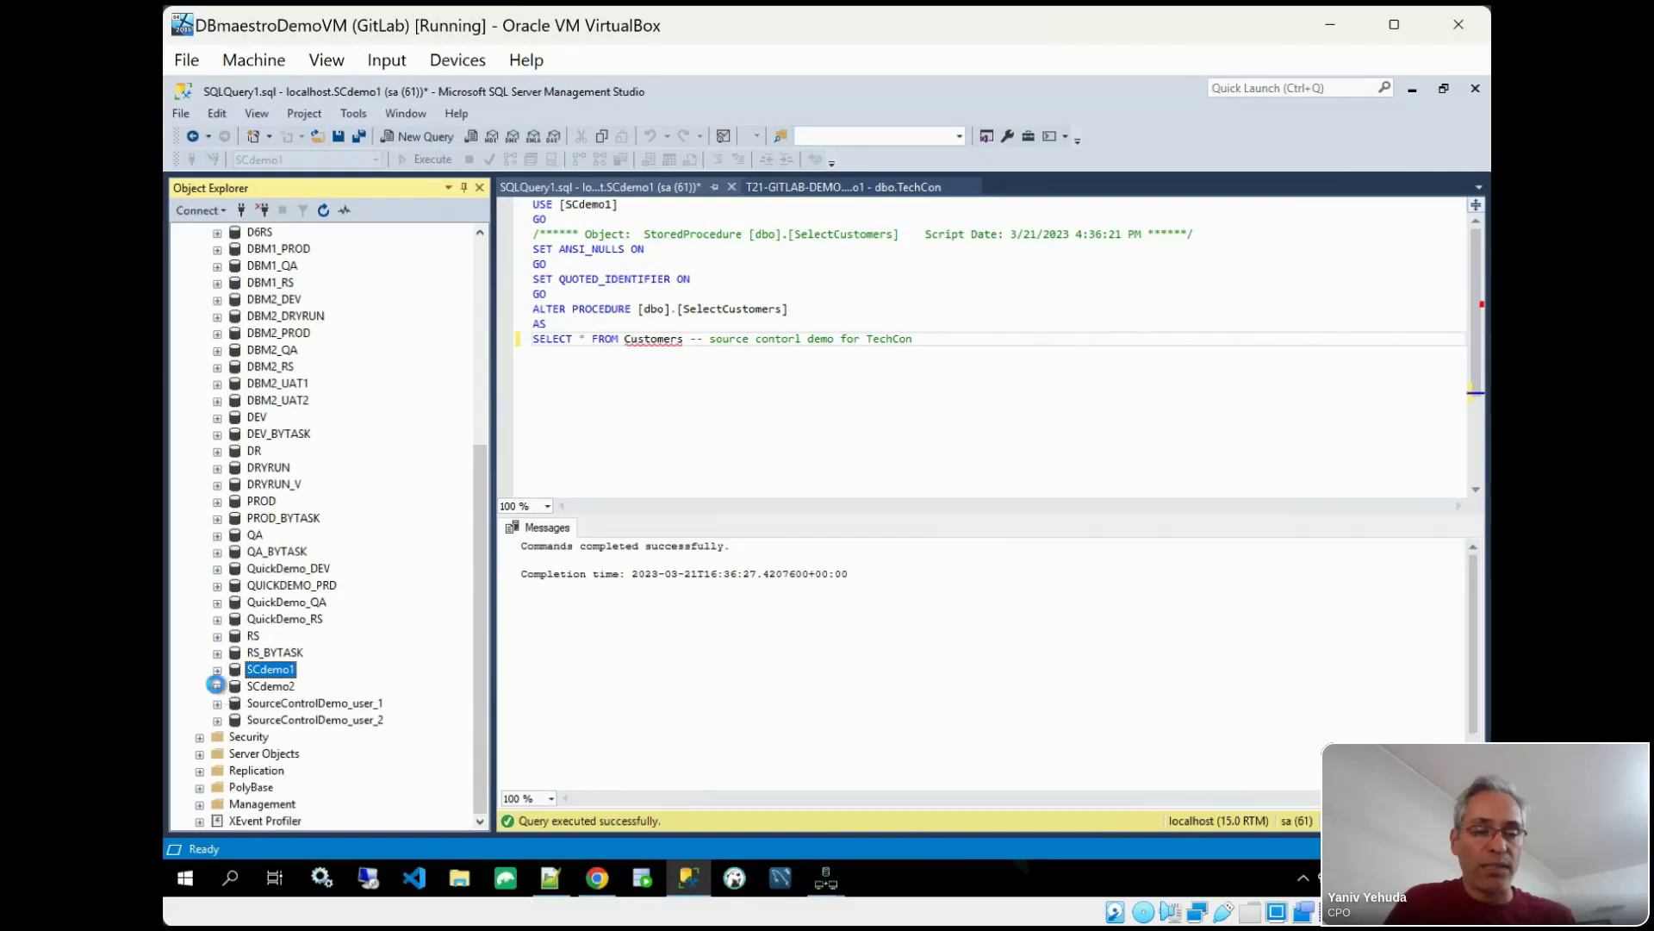
# Step: Expand the tables of the SCdemo2 database and select the dbo.TechCon table
pyautogui.click(217, 686)
pyautogui.scroll(-3, 291, 608)
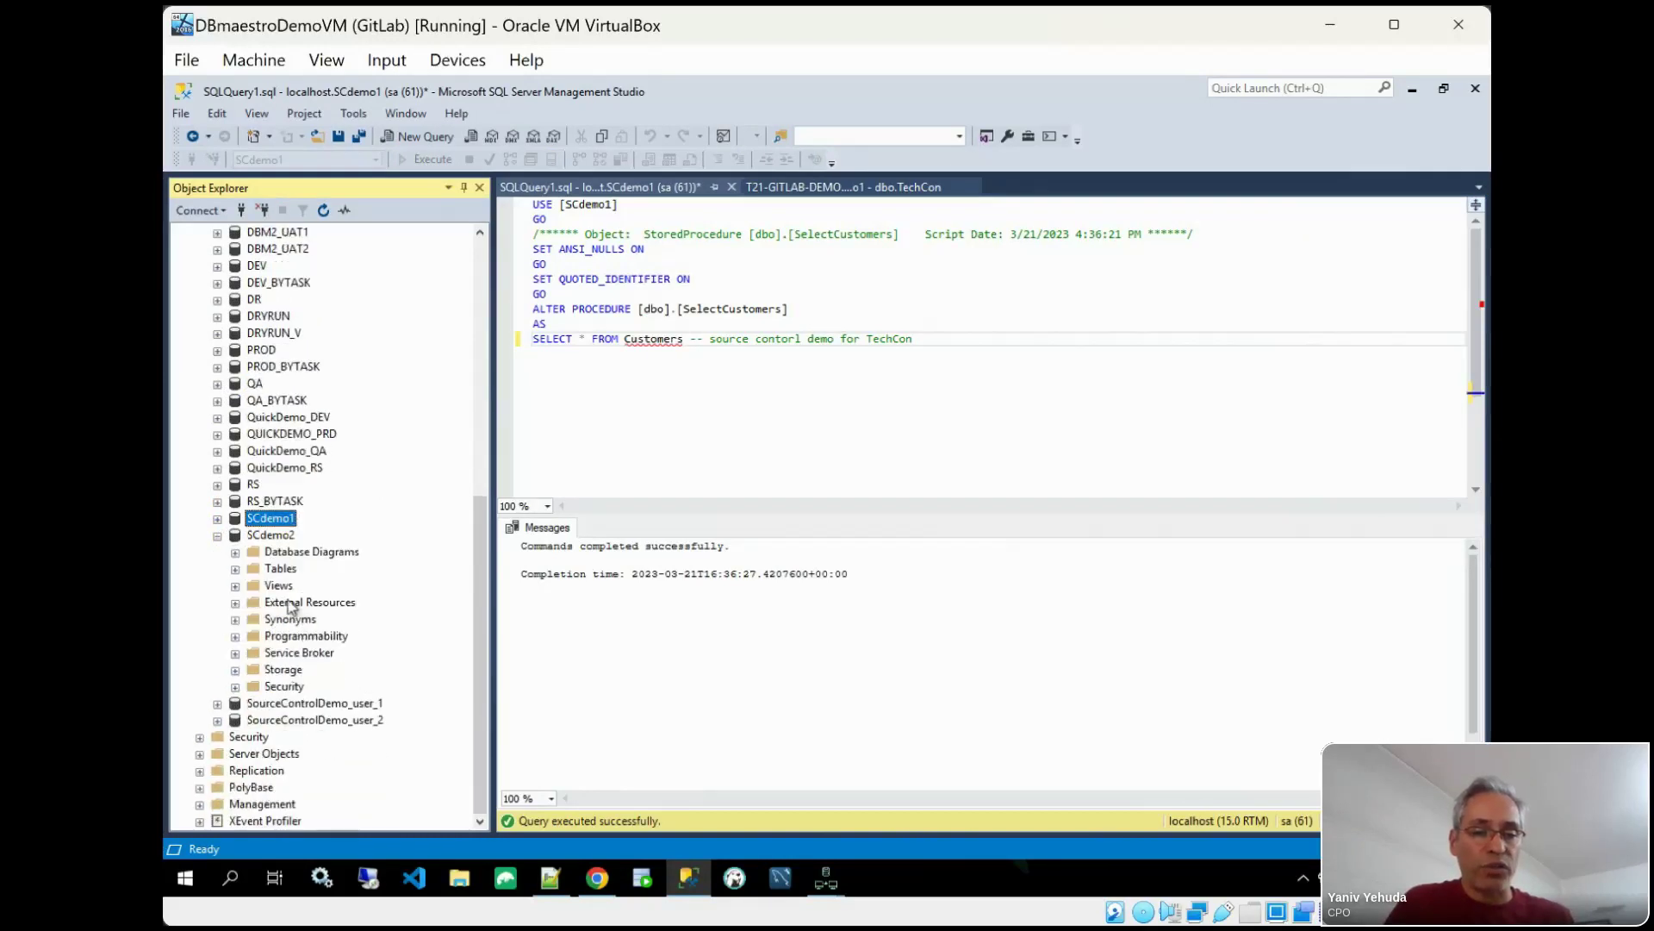
pyautogui.click(235, 569)
pyautogui.scroll(-4, 312, 635)
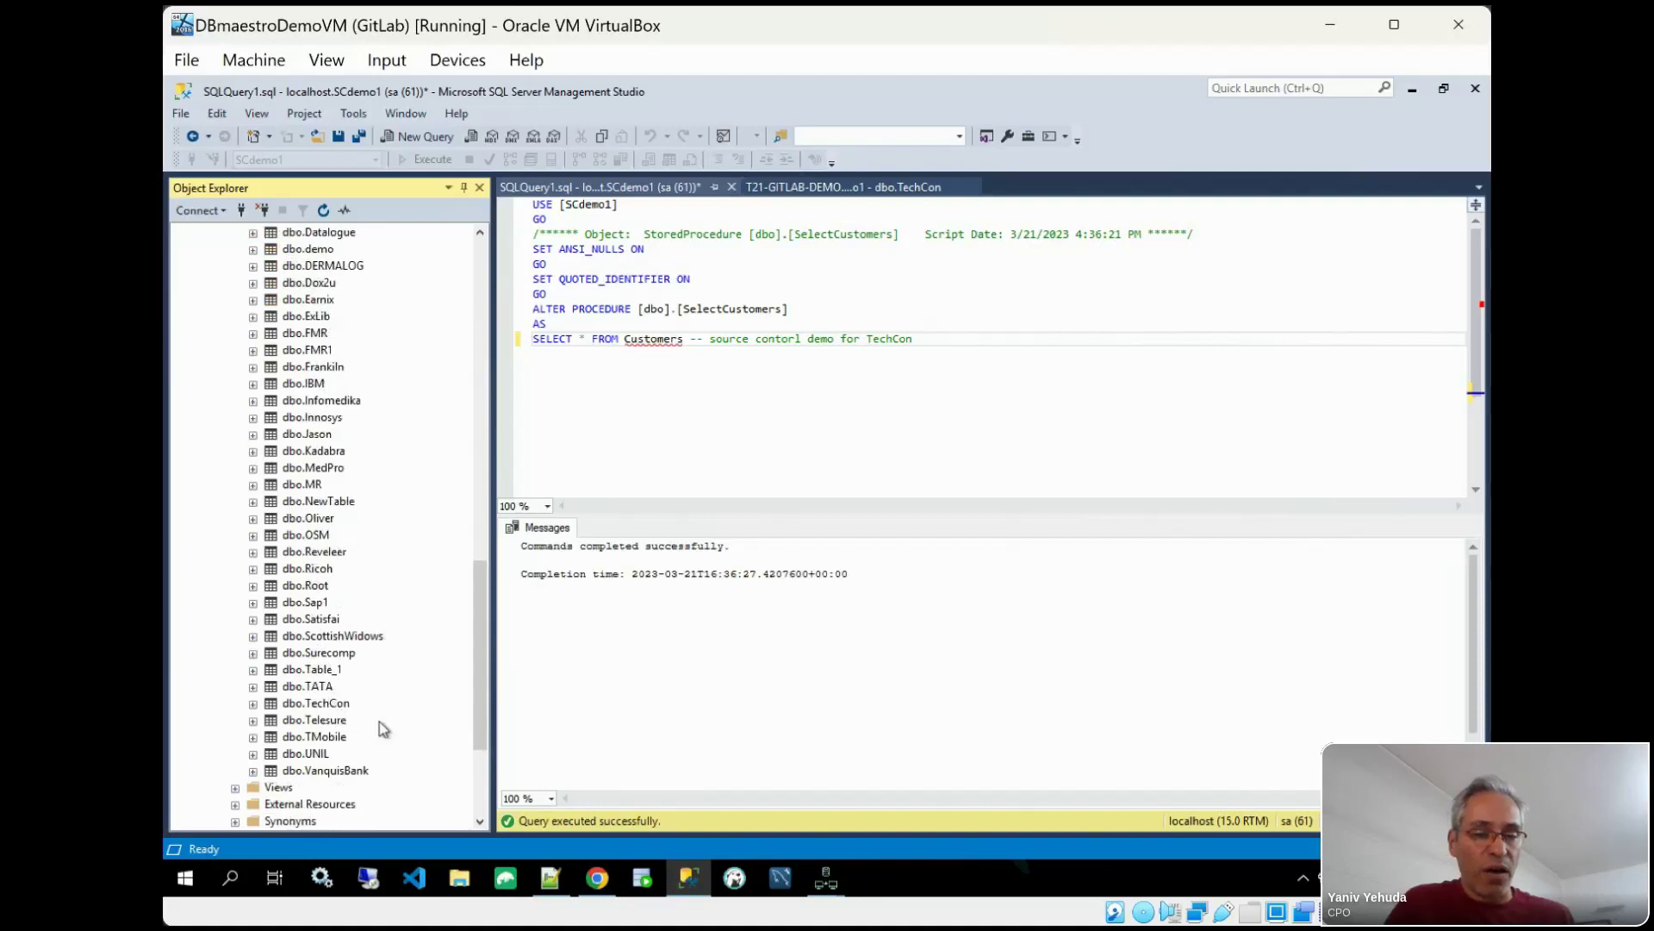
pyautogui.click(340, 703)
pyautogui.scroll(-4, 340, 699)
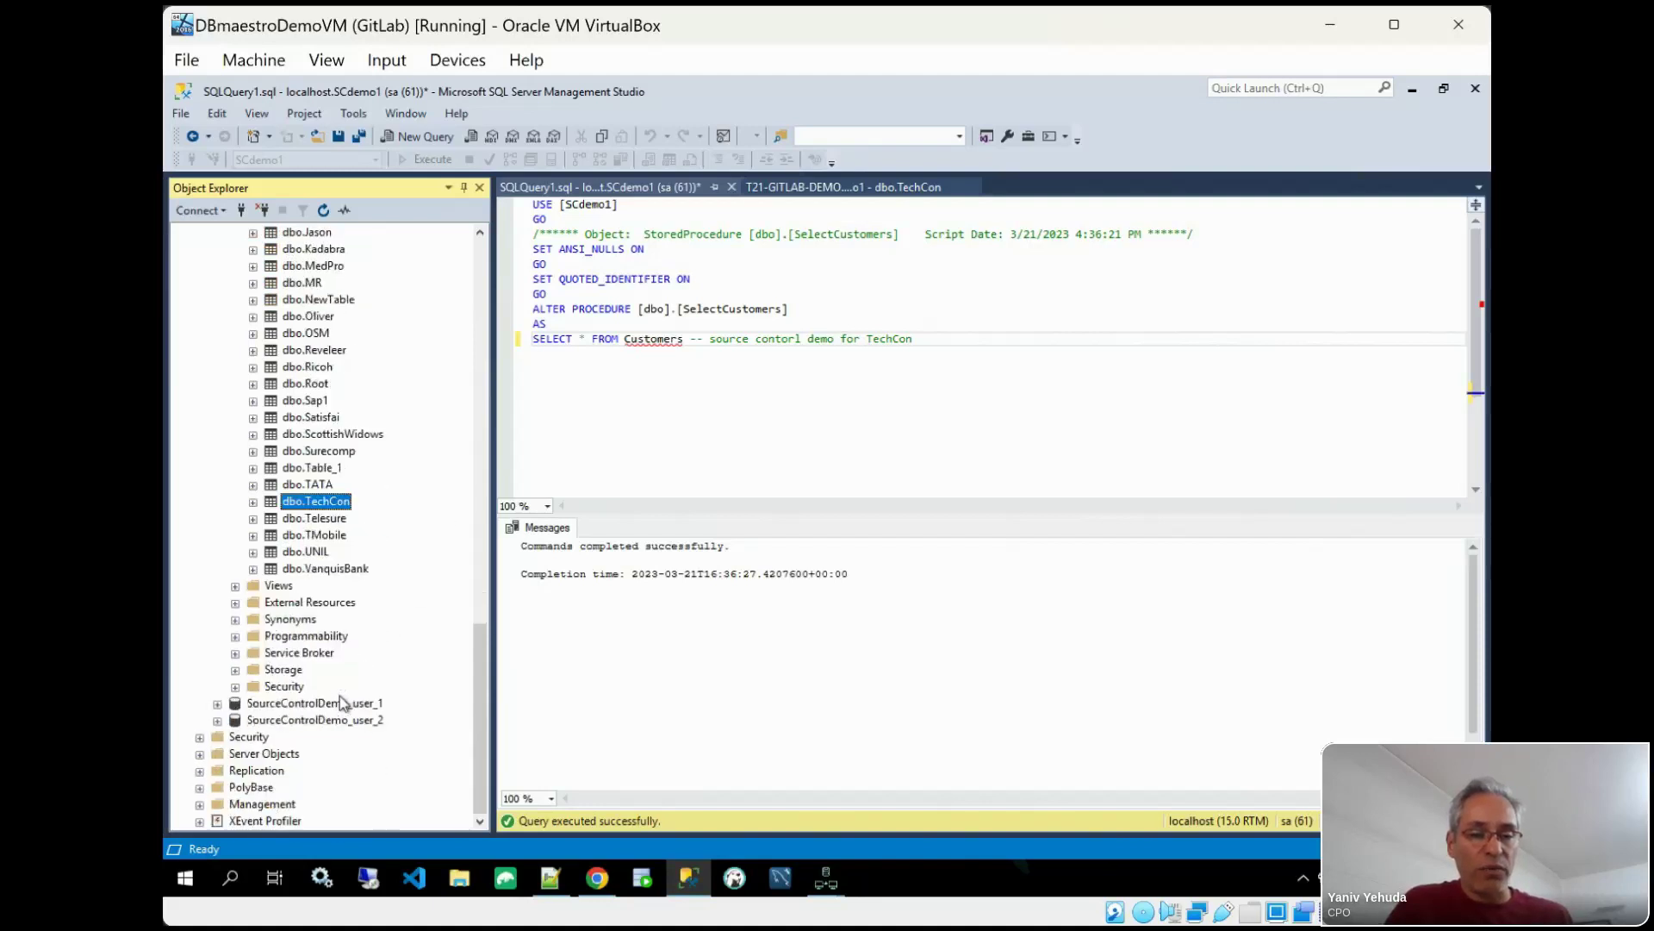
# Step: Open the dbo.SelectCustomers stored procedure of SCdemo2 as a modify script
pyautogui.click(235, 635)
pyautogui.click(252, 653)
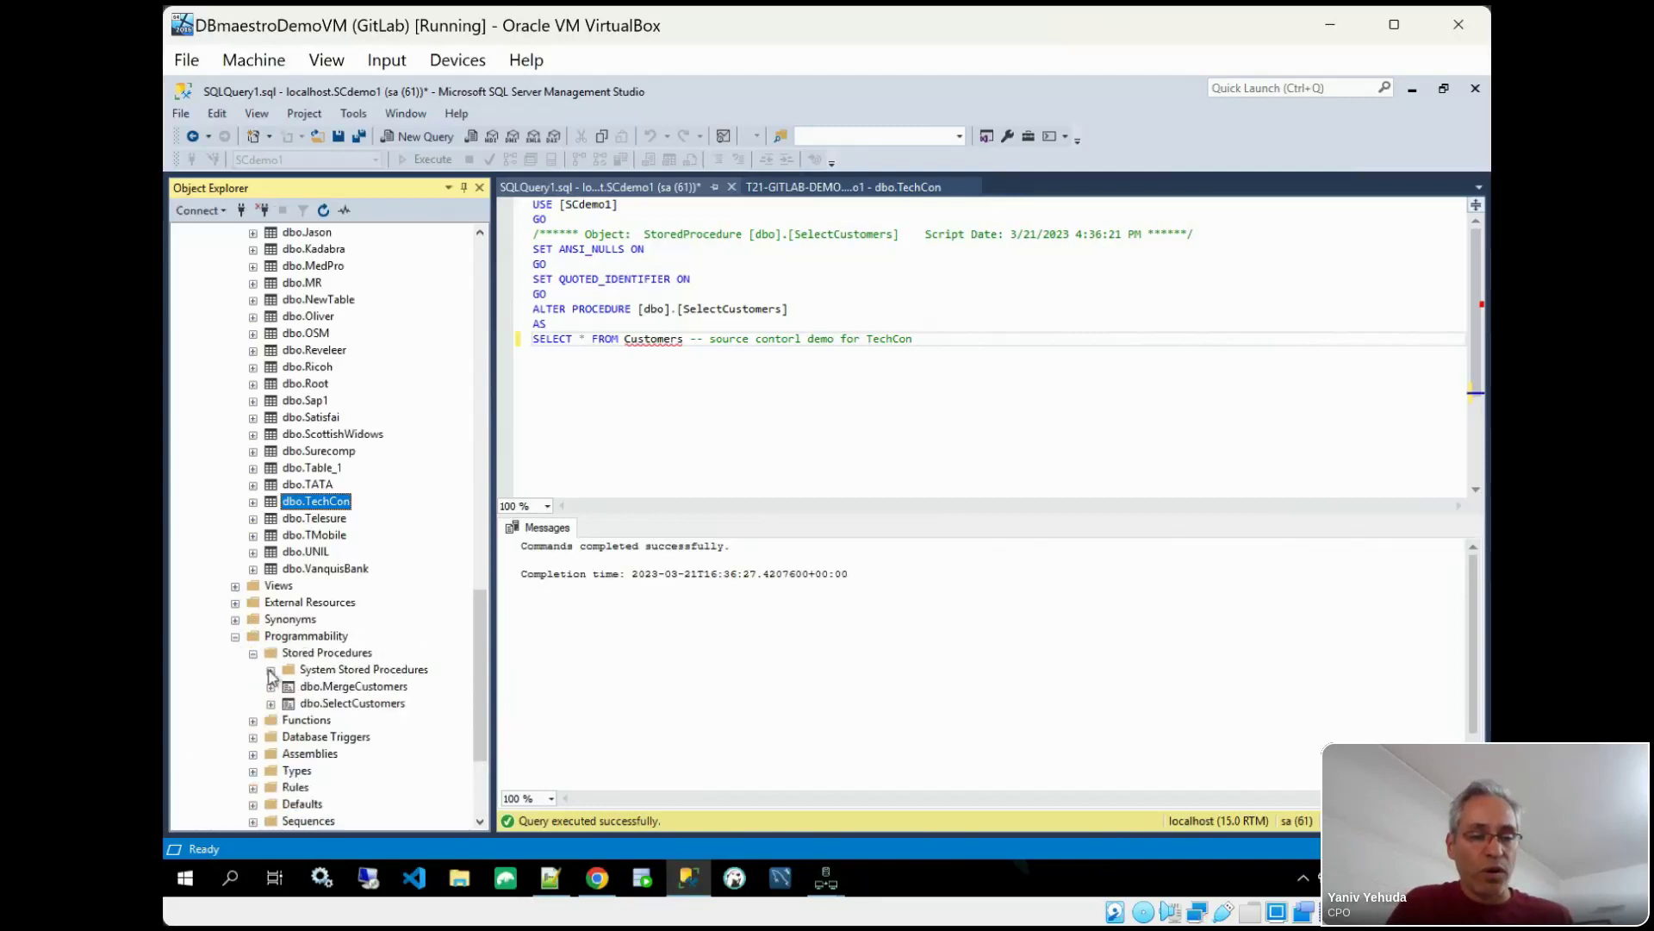
pyautogui.rightClick(321, 704)
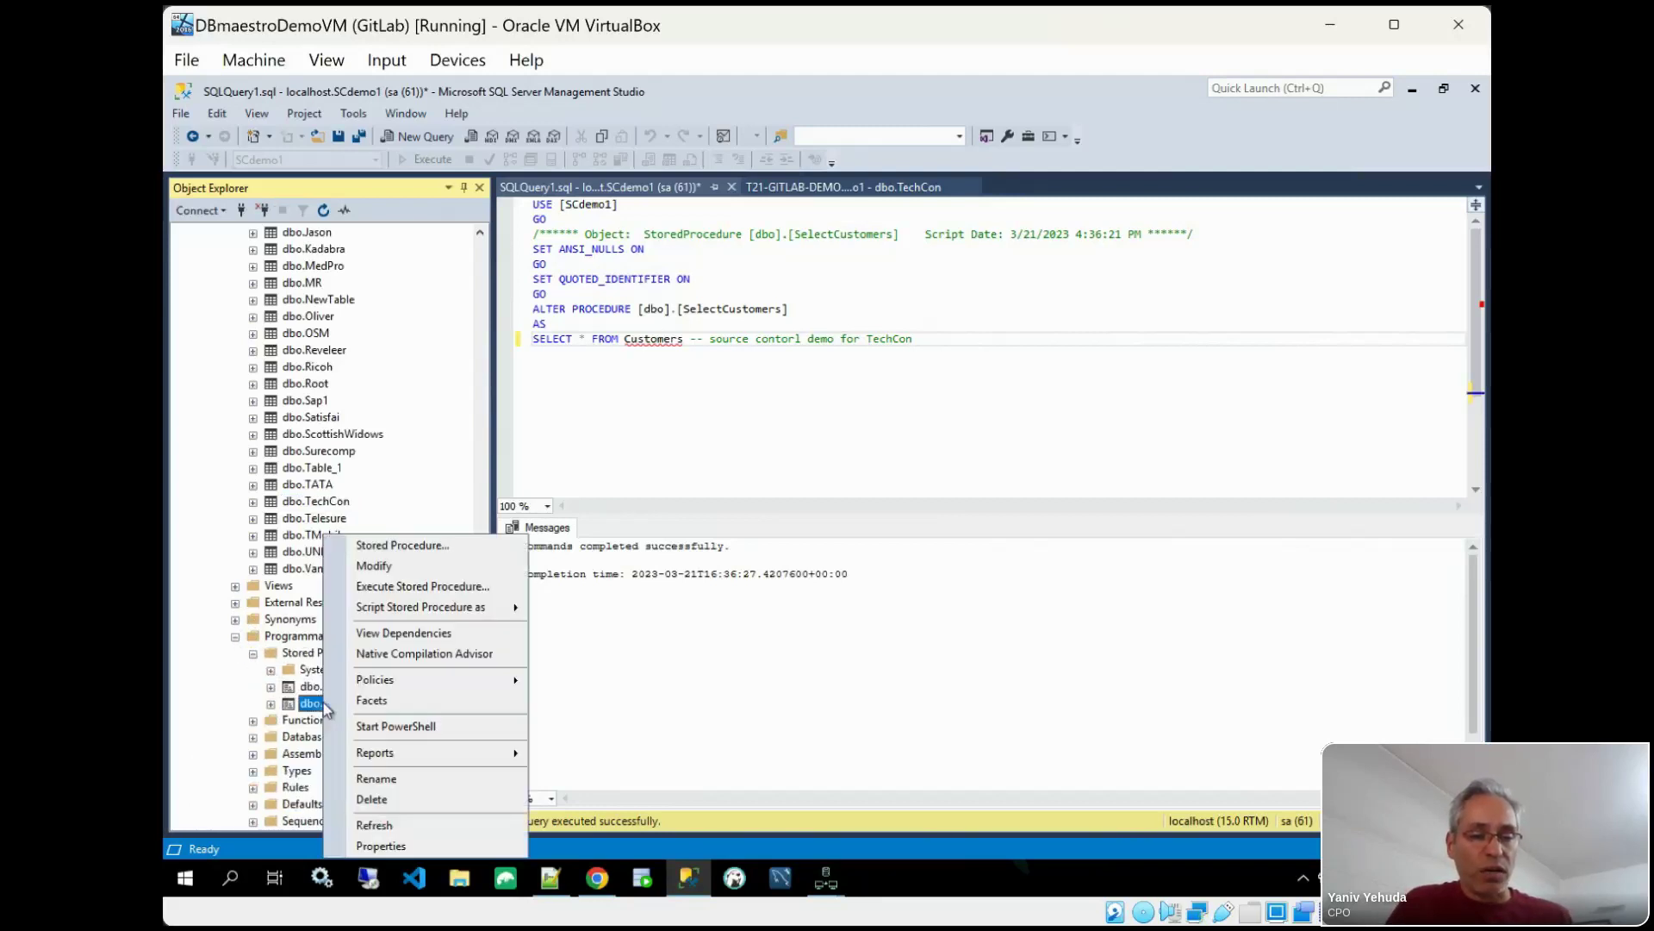
pyautogui.click(445, 566)
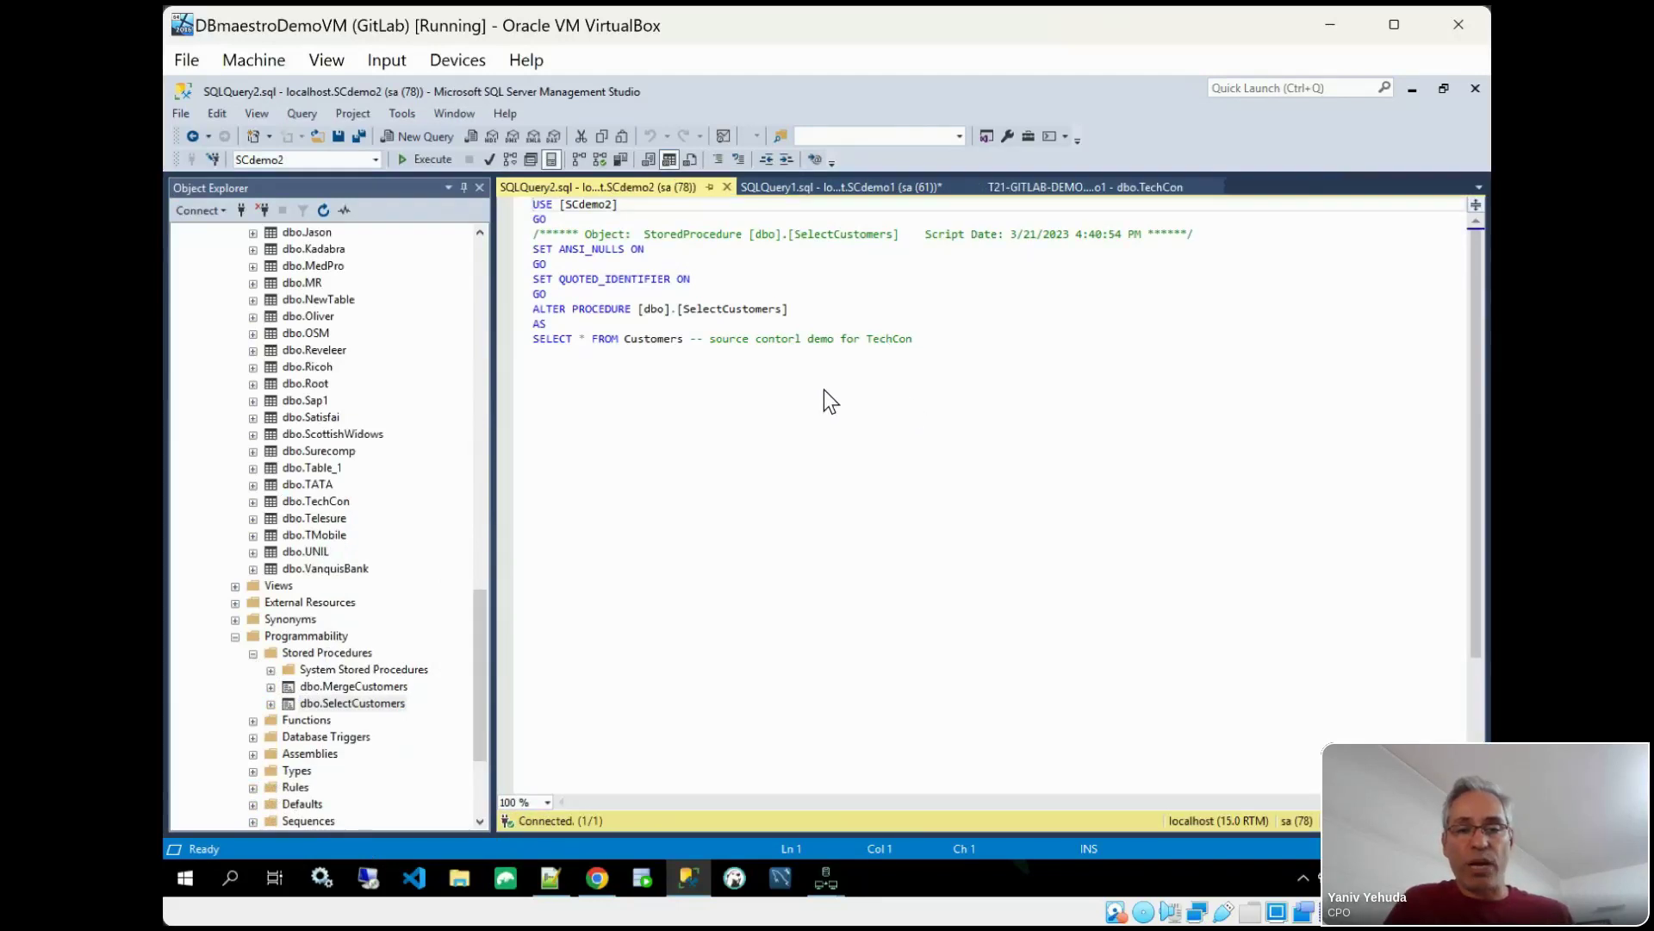
# Step: Minimize the SQL Server Management Studio, browser and both DBmaestro Source Control windows to clear the desktop
pyautogui.click(1410, 95)
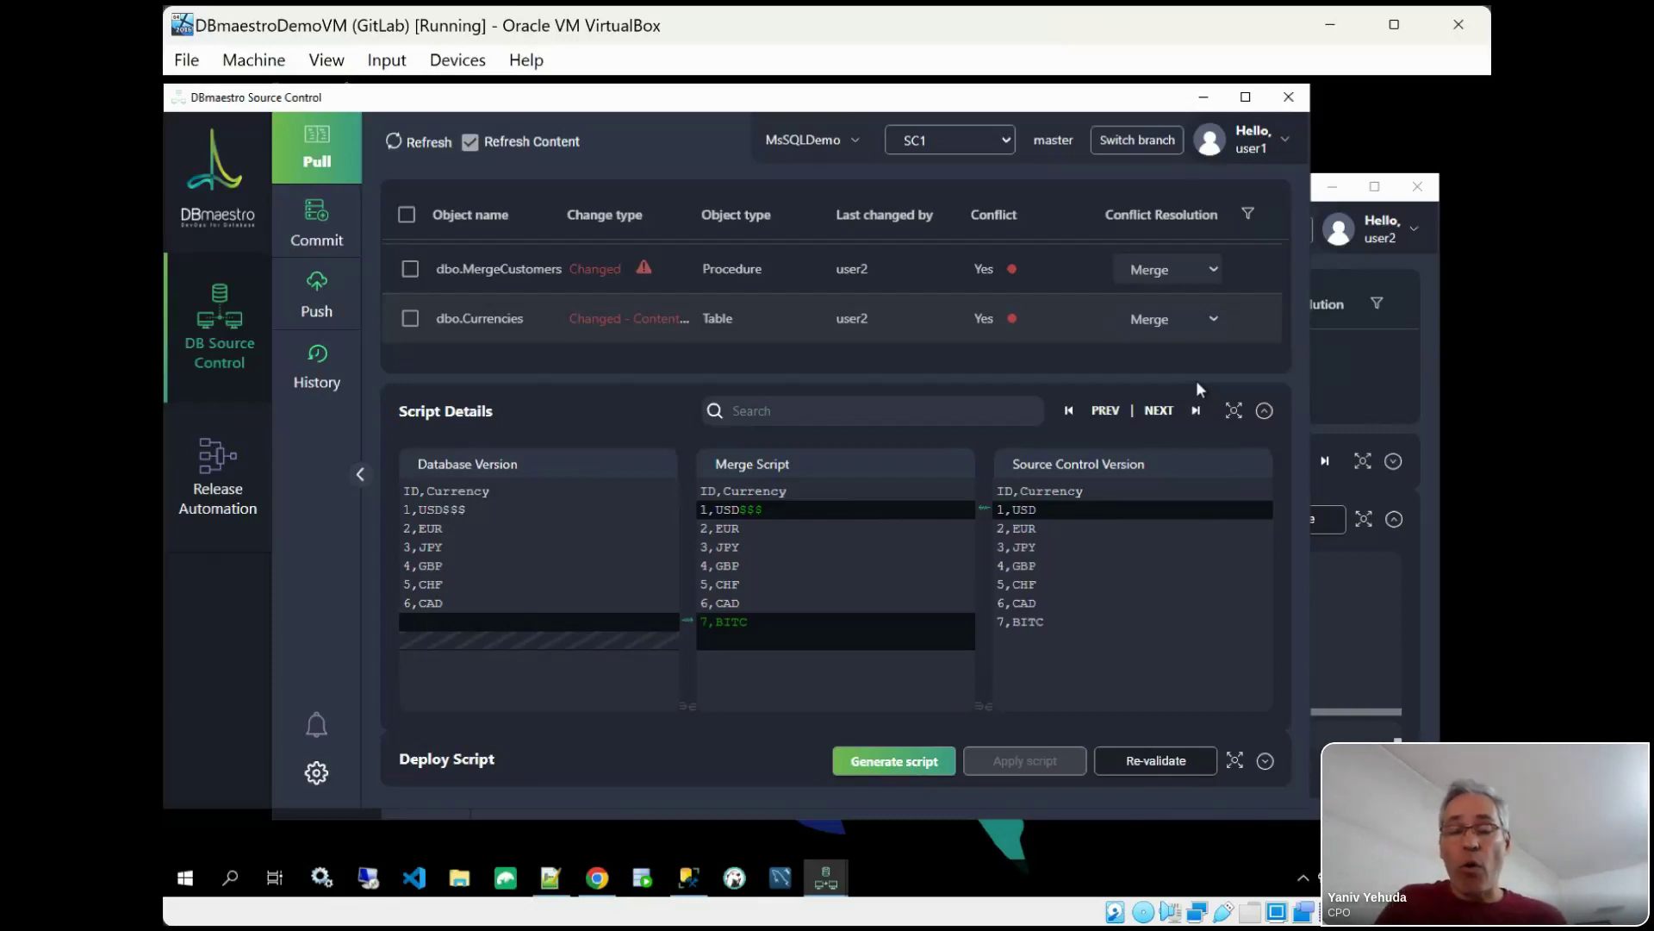
pyautogui.click(596, 877)
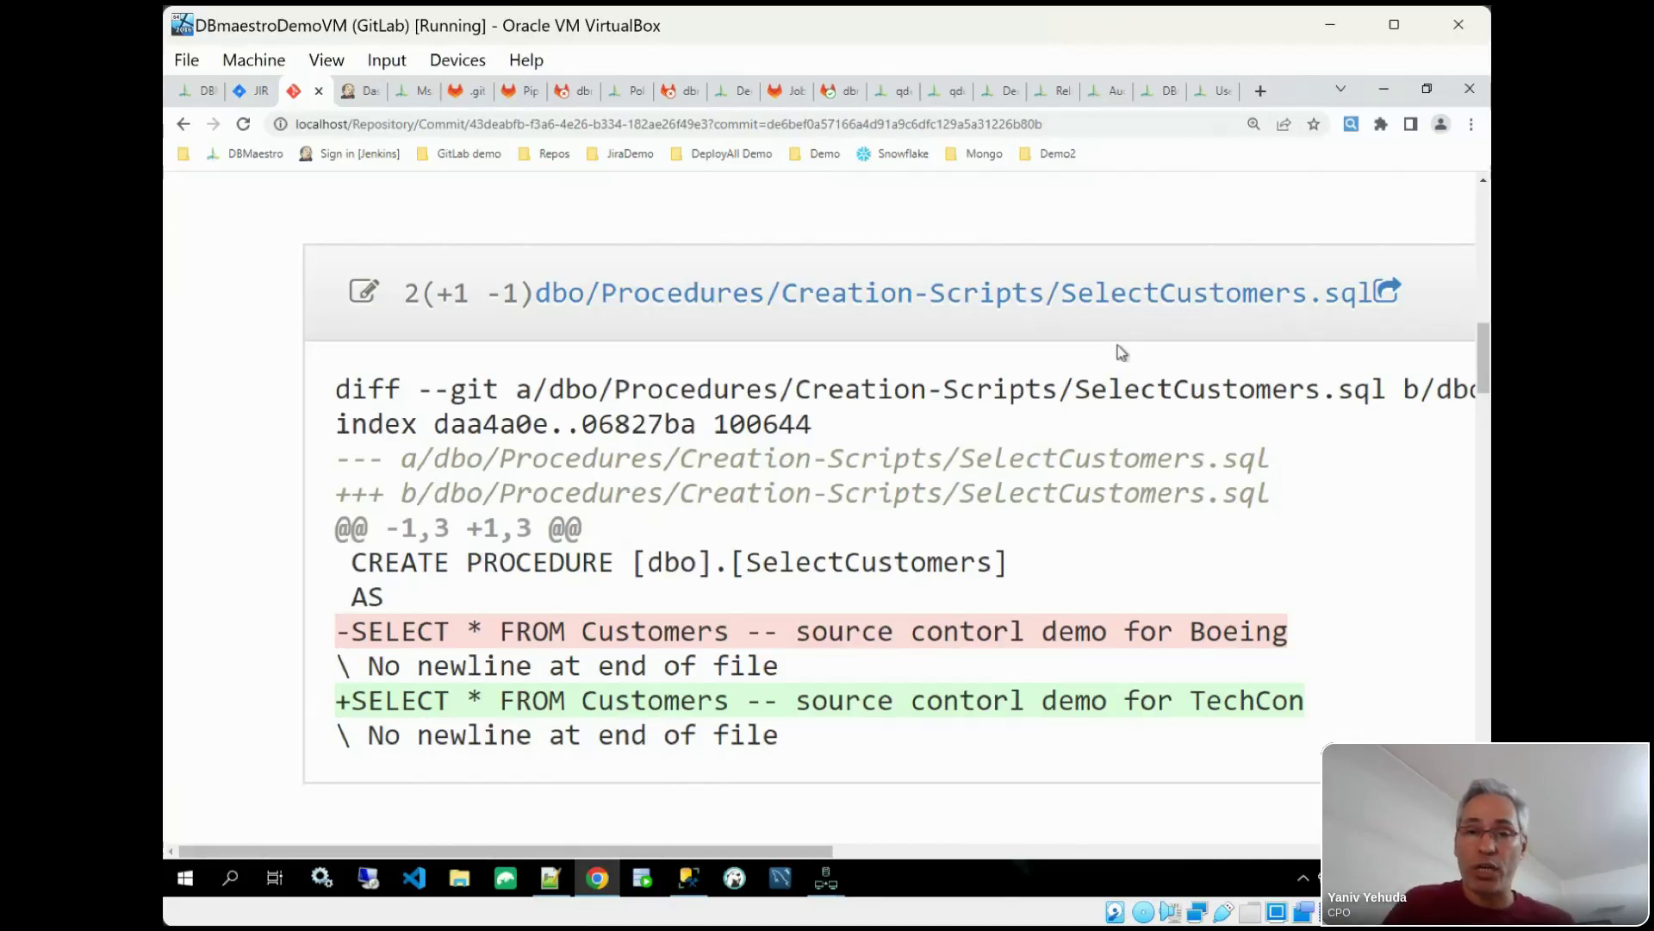
pyautogui.click(1380, 90)
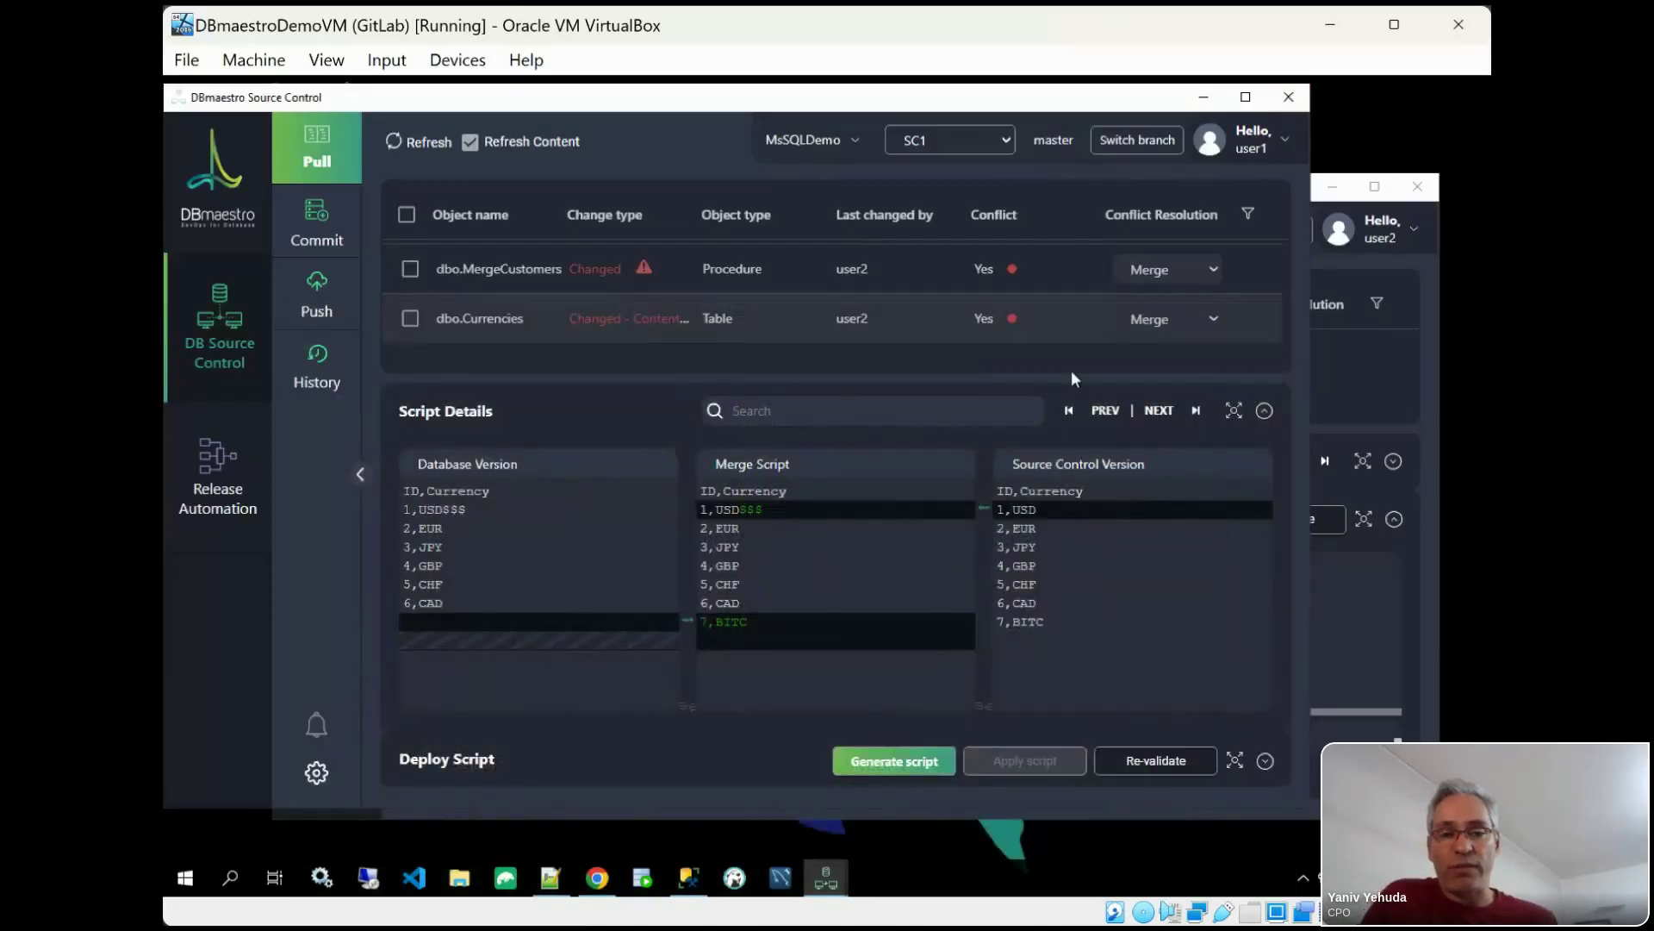
pyautogui.click(1245, 97)
pyautogui.click(1331, 184)
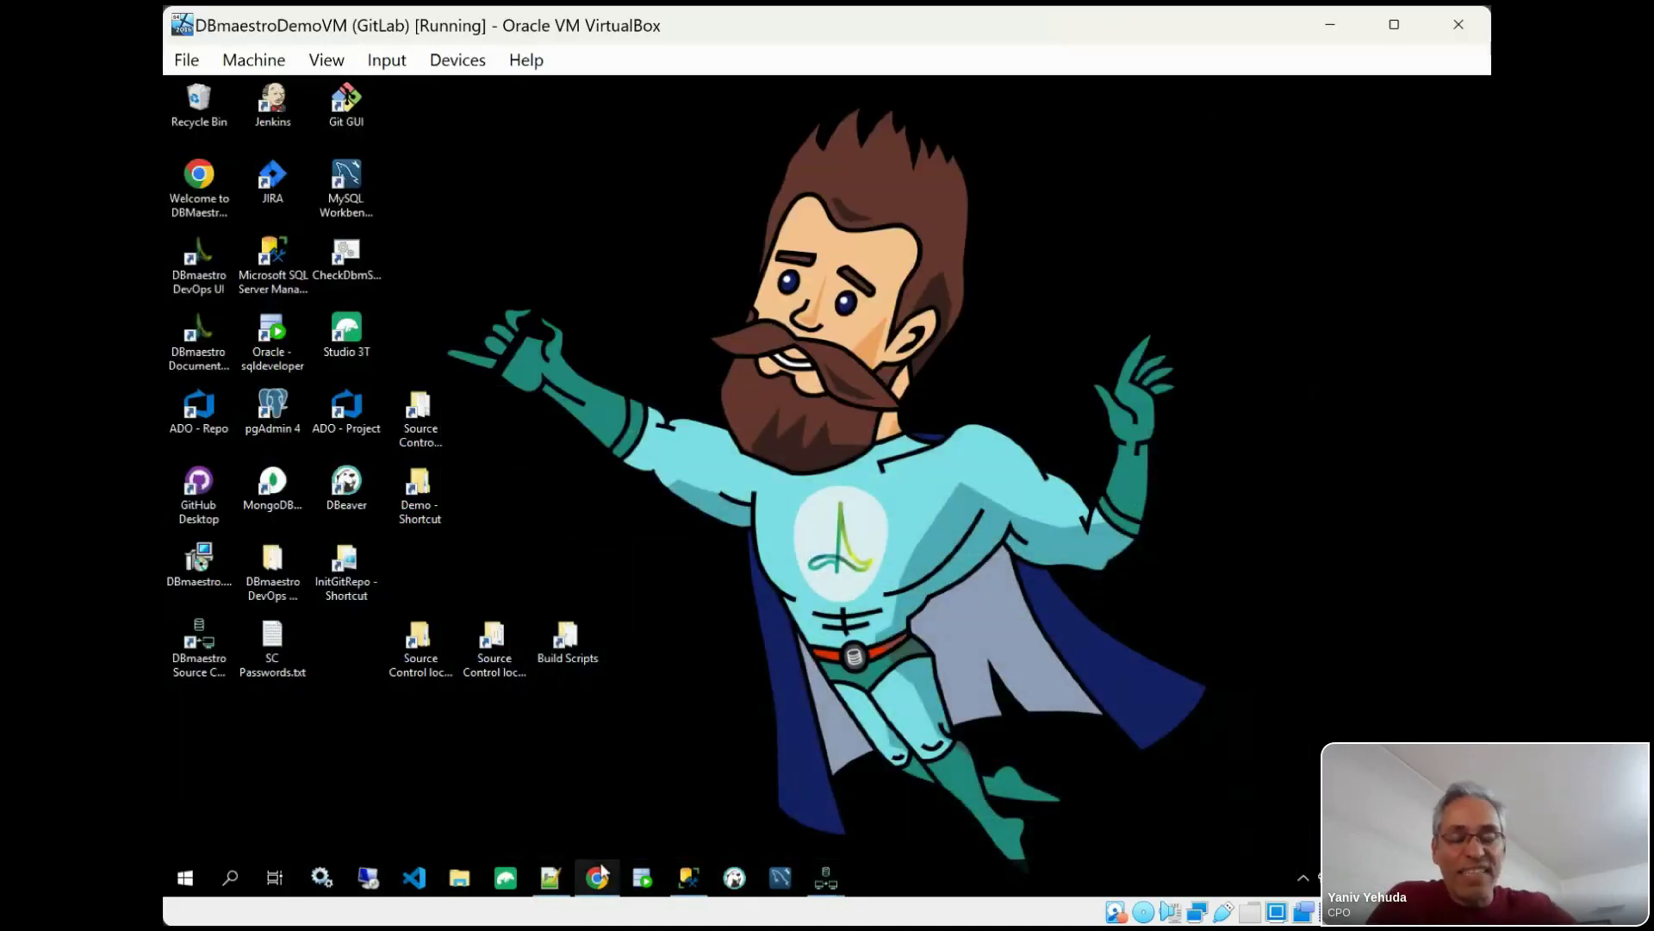
# Step: Switch to Chrome, close the commit detail page and show the JIR Sprint 1 board in Jira
pyautogui.moveTo(603, 874)
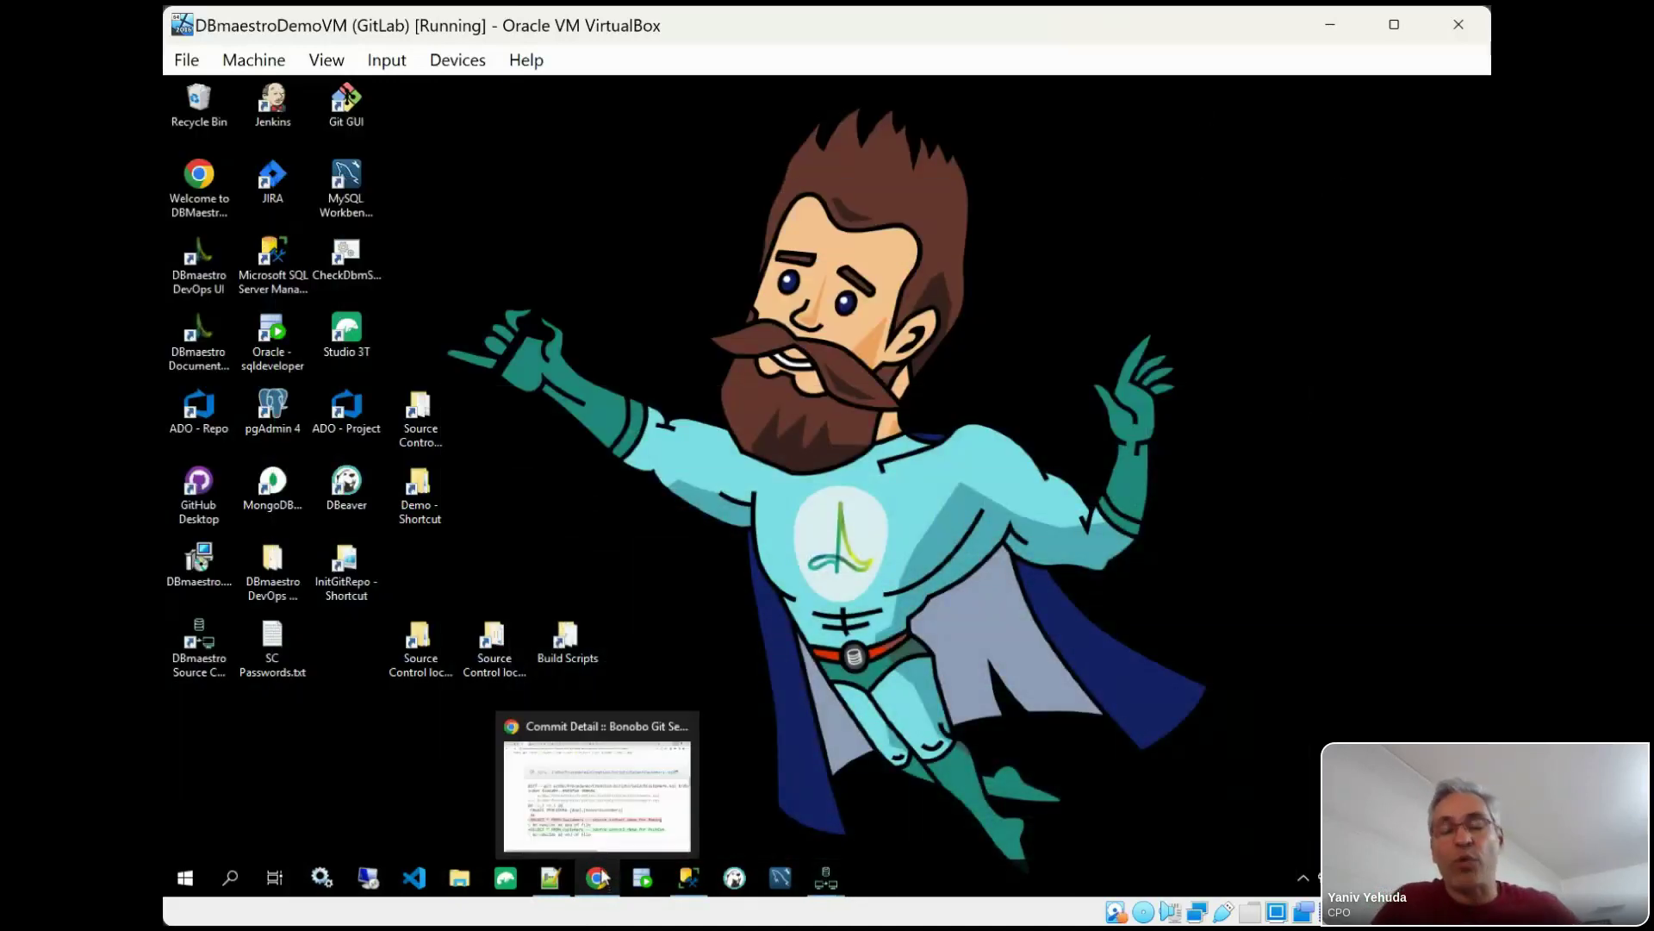
pyautogui.click(600, 877)
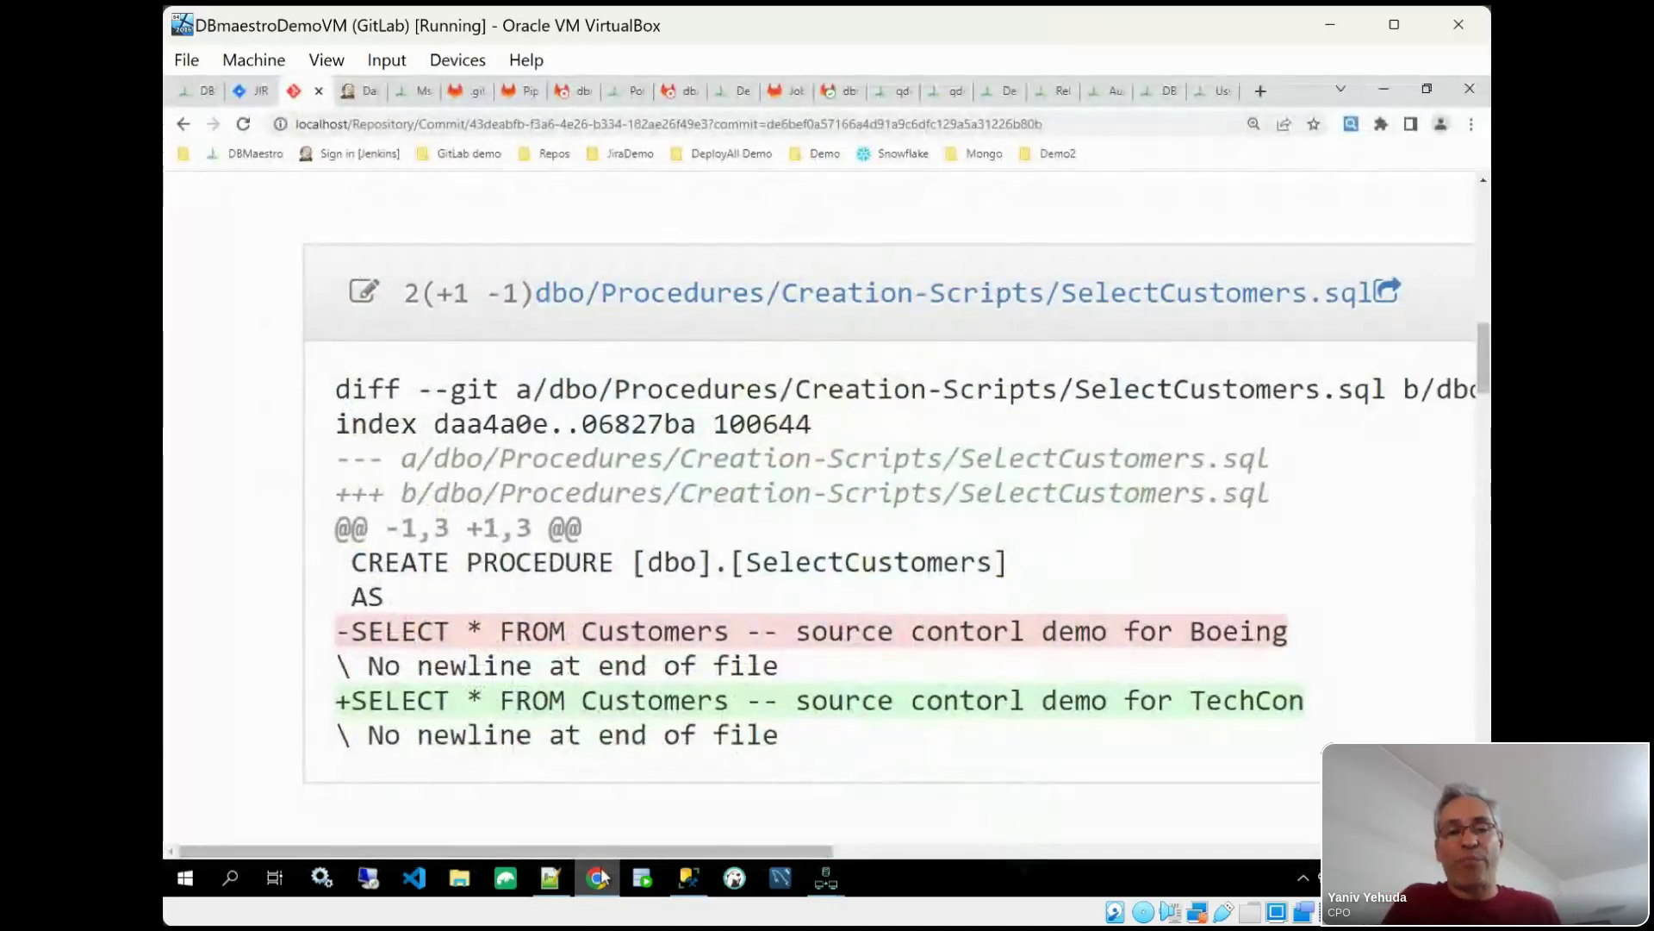
pyautogui.click(319, 91)
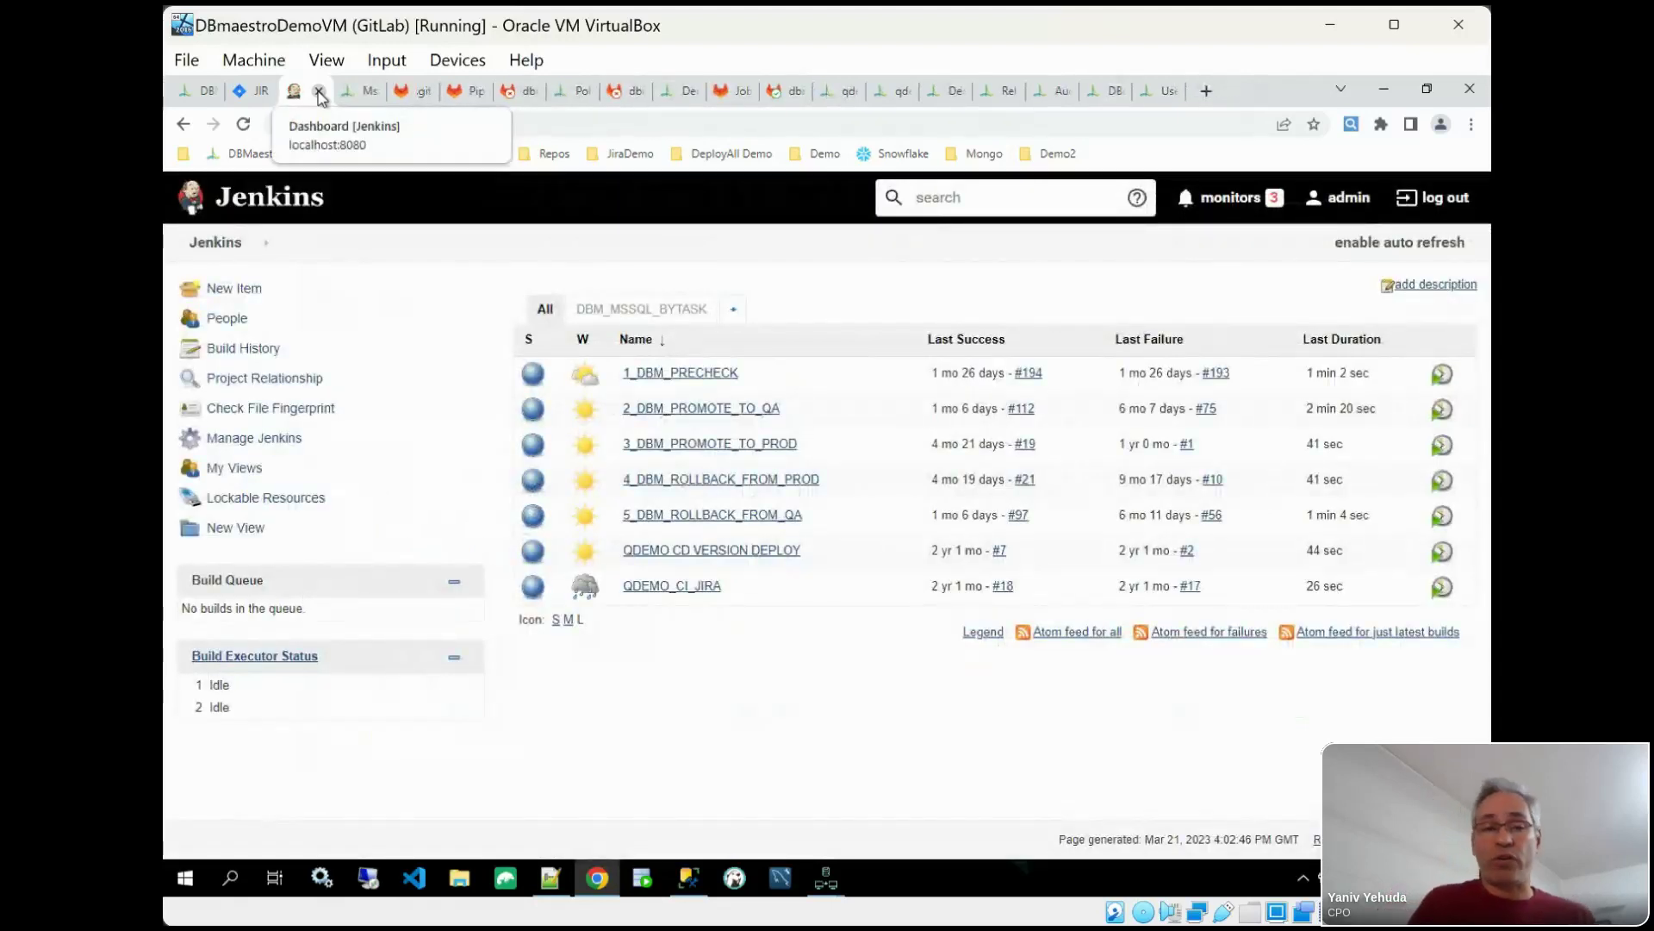
pyautogui.click(246, 90)
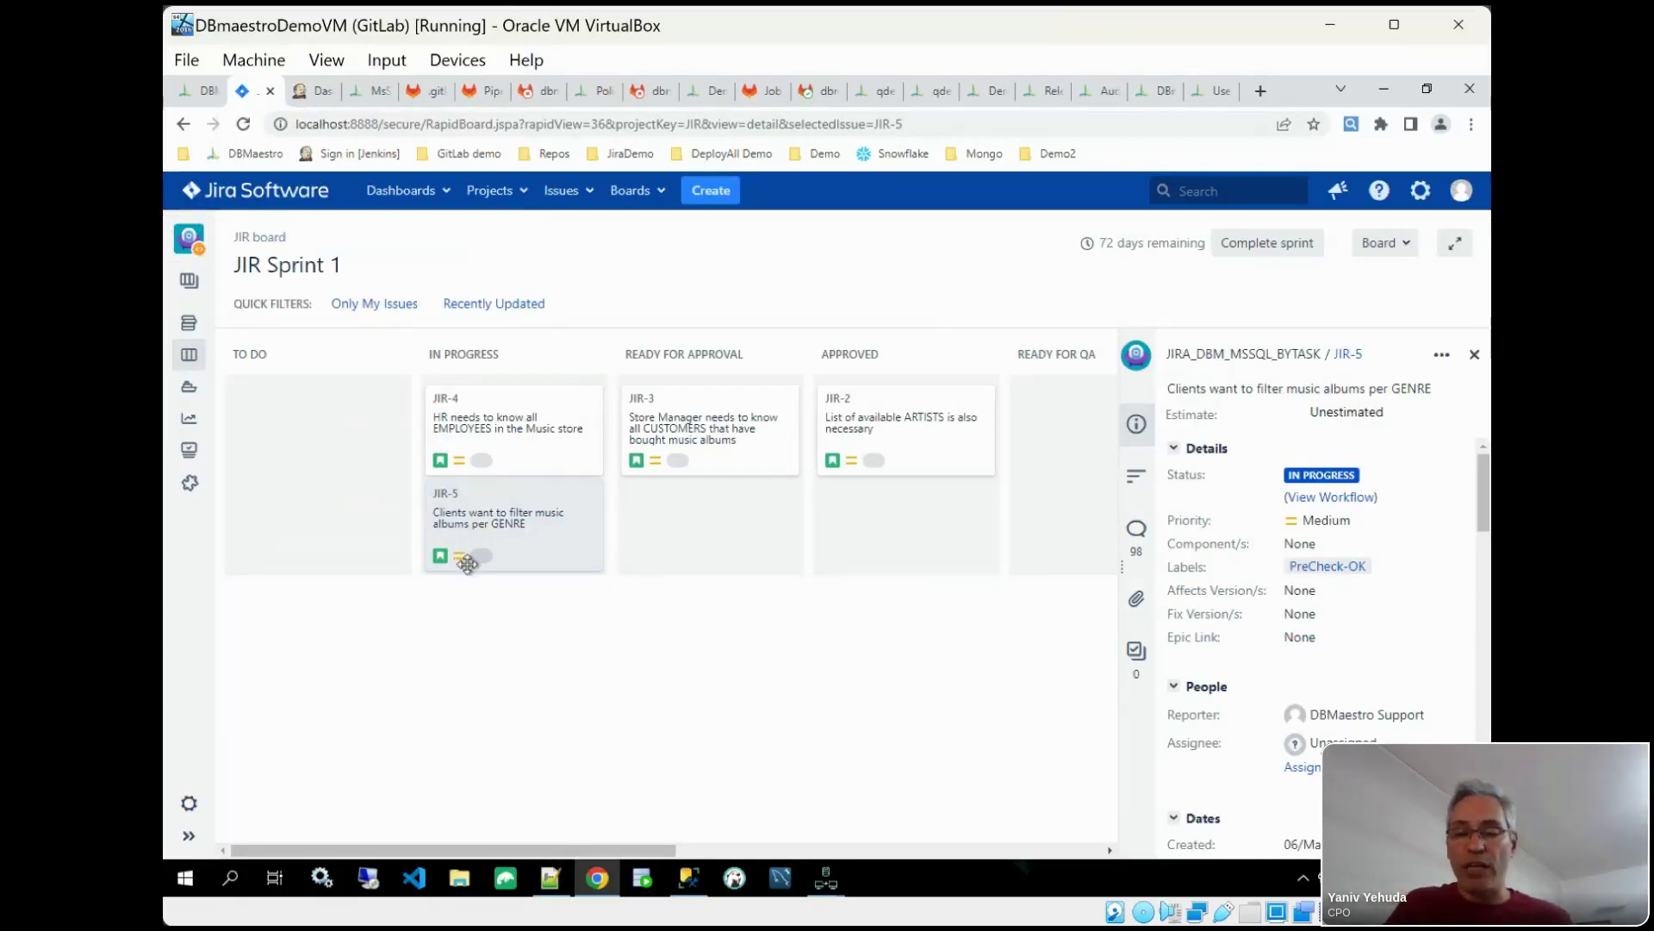
# Step: Move issue JIR-5 on the sprint board from In Progress to Ready for Approval
pyautogui.moveTo(689, 878)
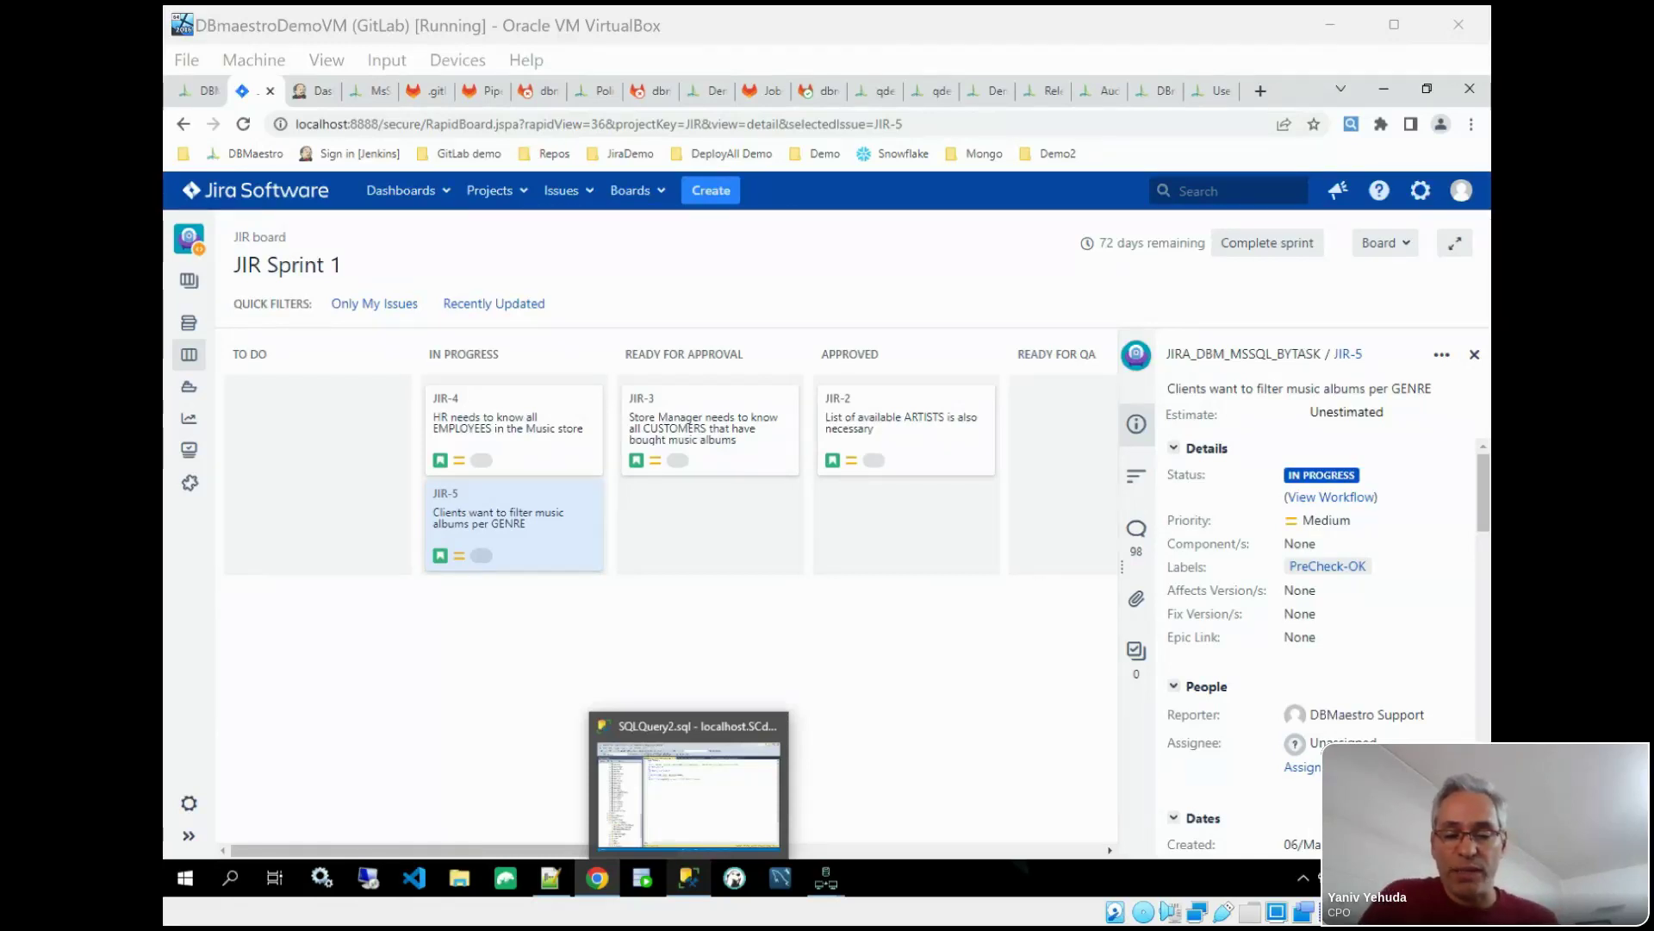
pyautogui.click(499, 557)
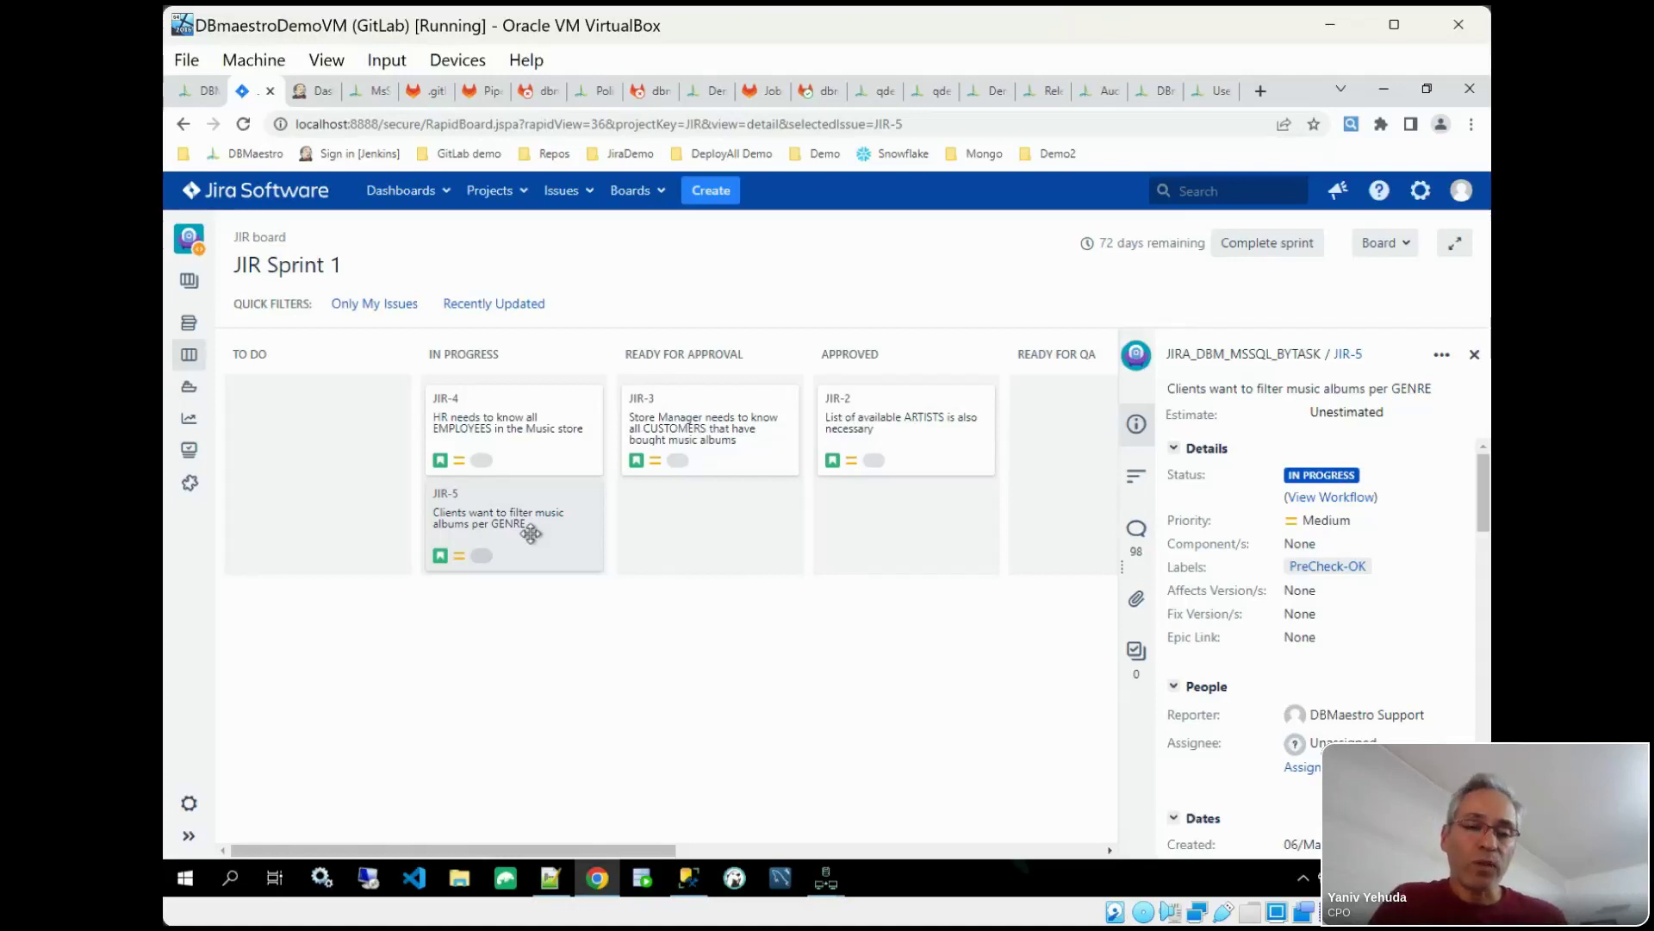
pyautogui.click(487, 528)
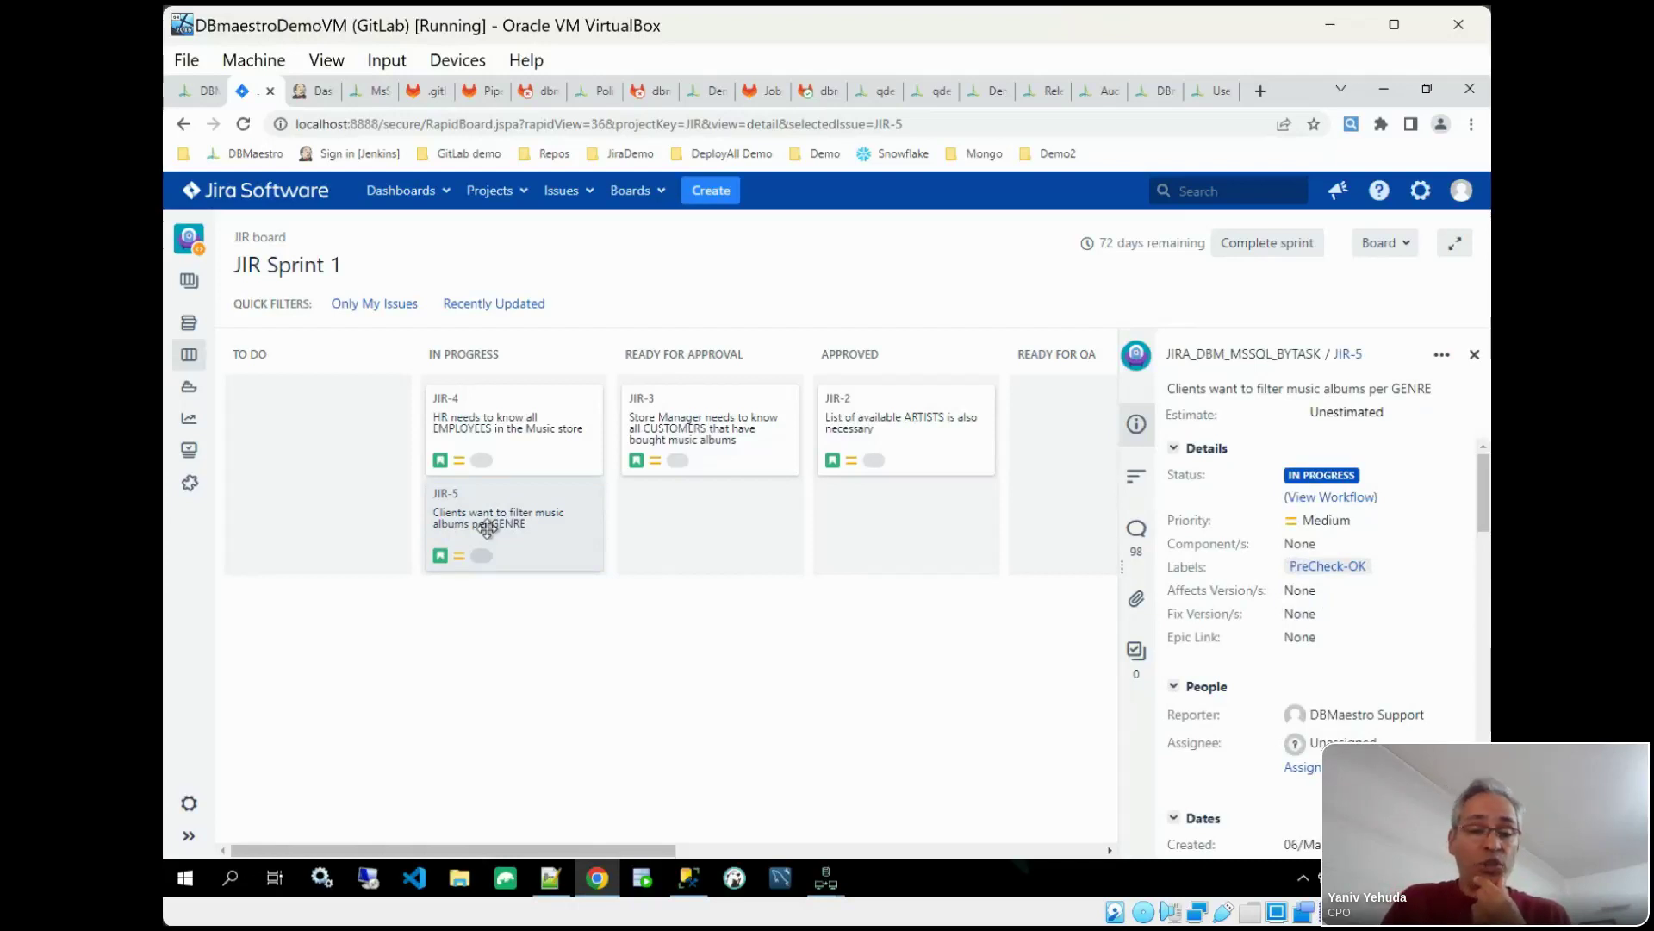
pyautogui.moveTo(487, 528); pyautogui.dragTo(665, 521)
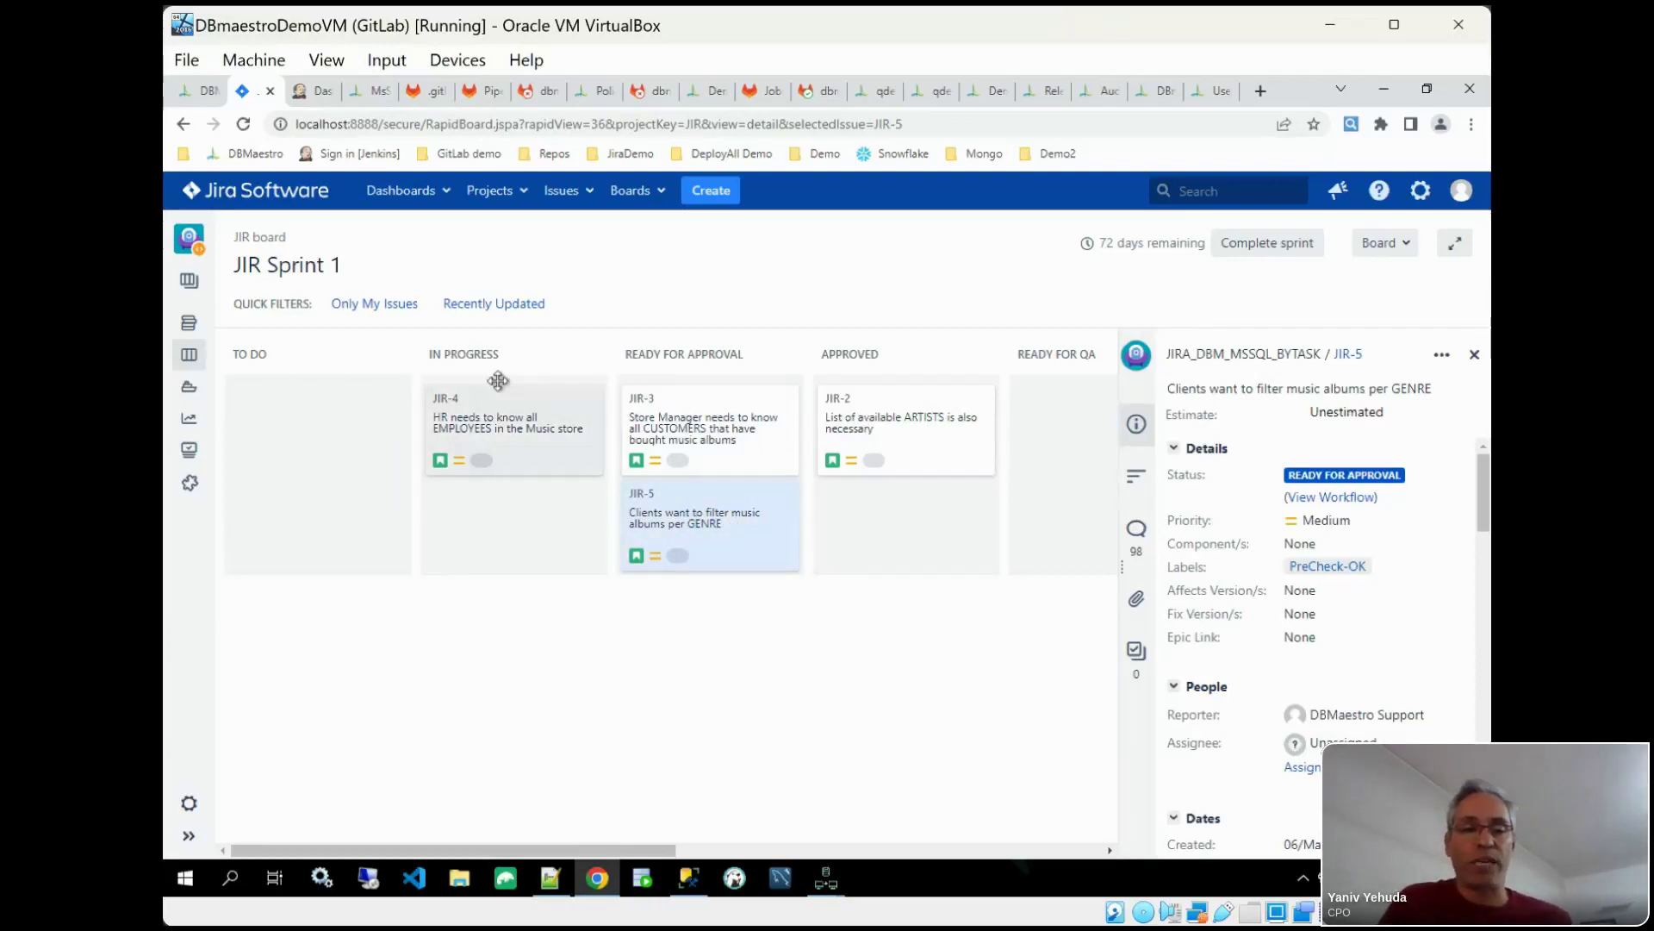
# Step: Sign in to Jenkins with the prefilled credentials and check the build executor status on the dashboard
pyautogui.click(314, 90)
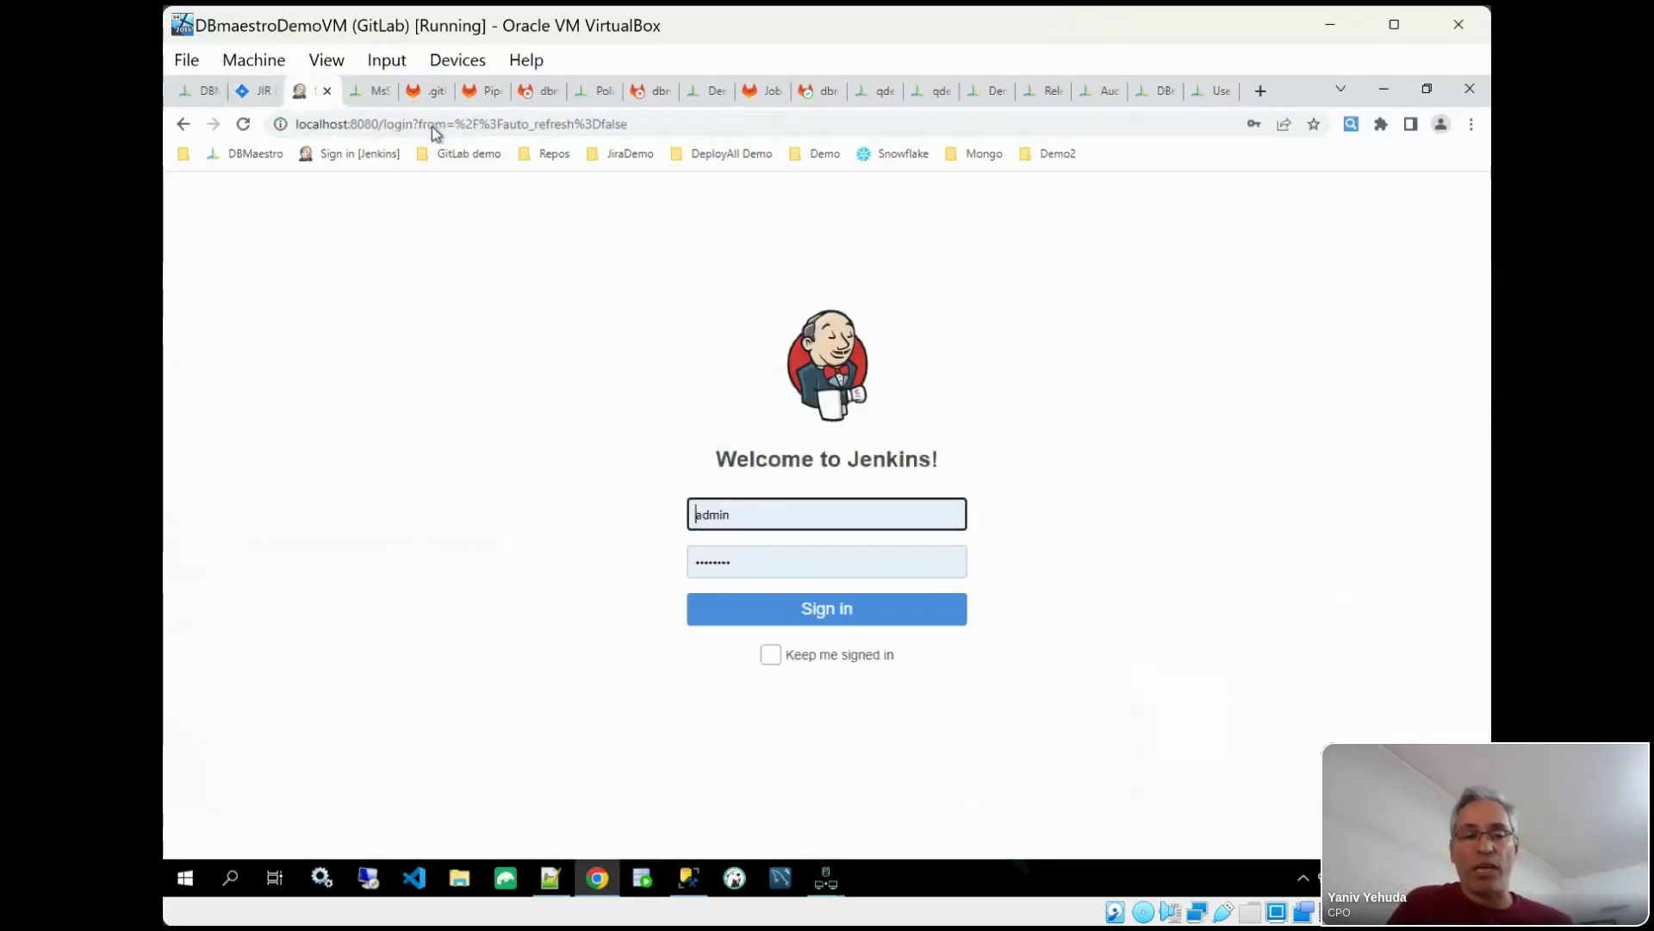
pyautogui.click(827, 614)
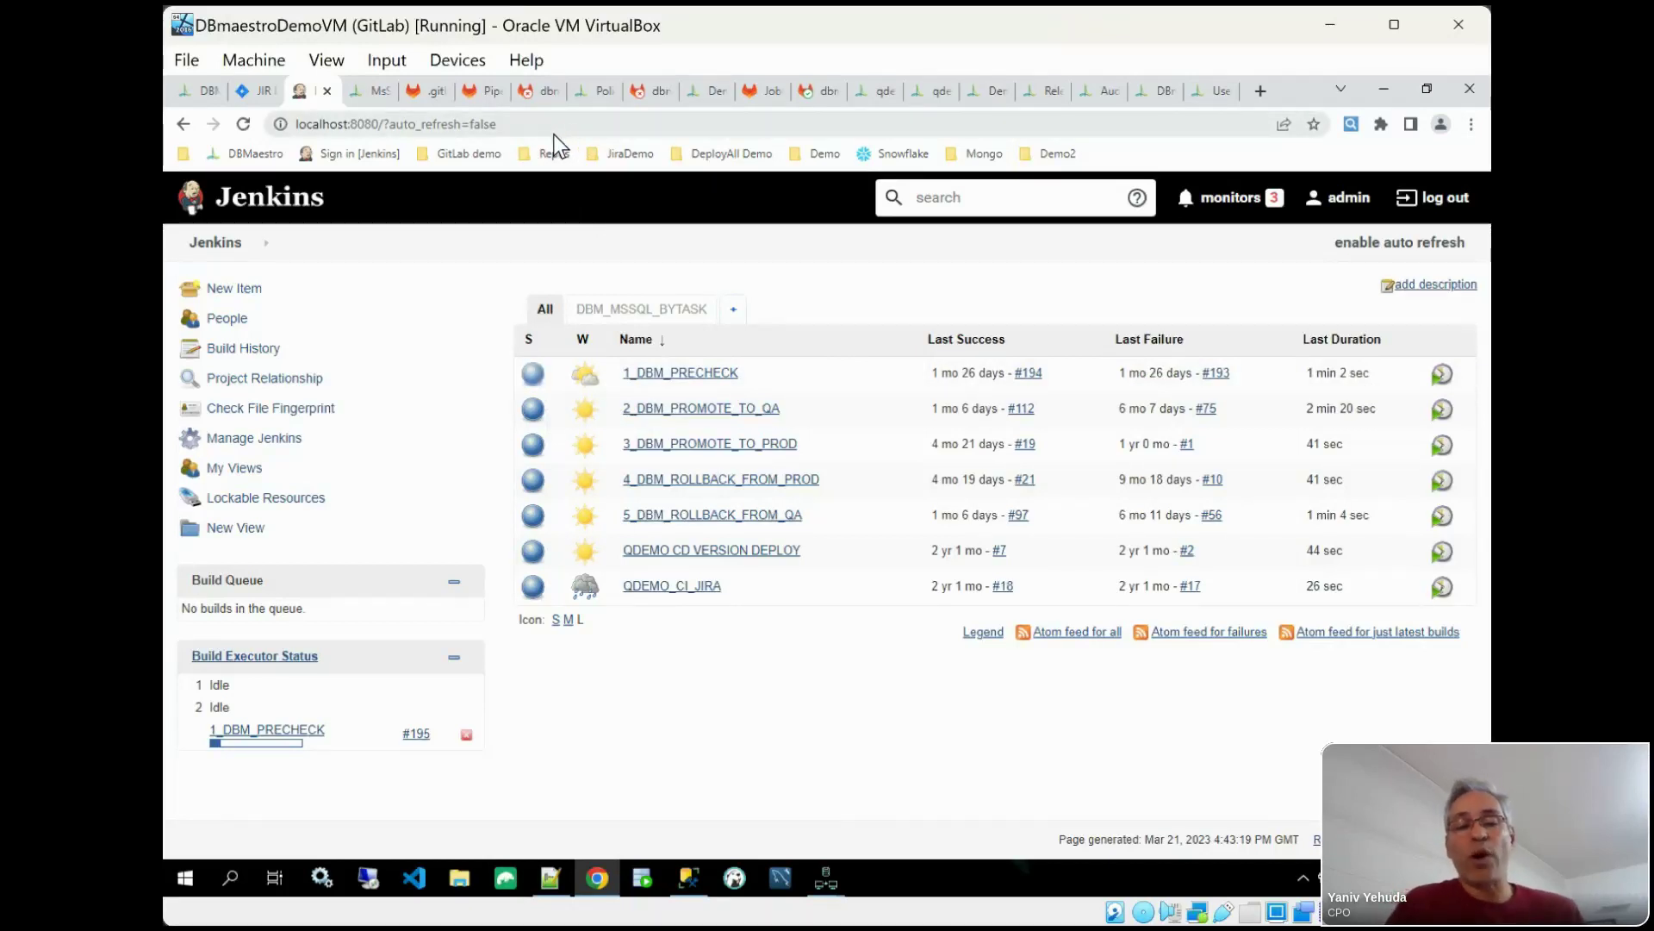
pyautogui.click(431, 93)
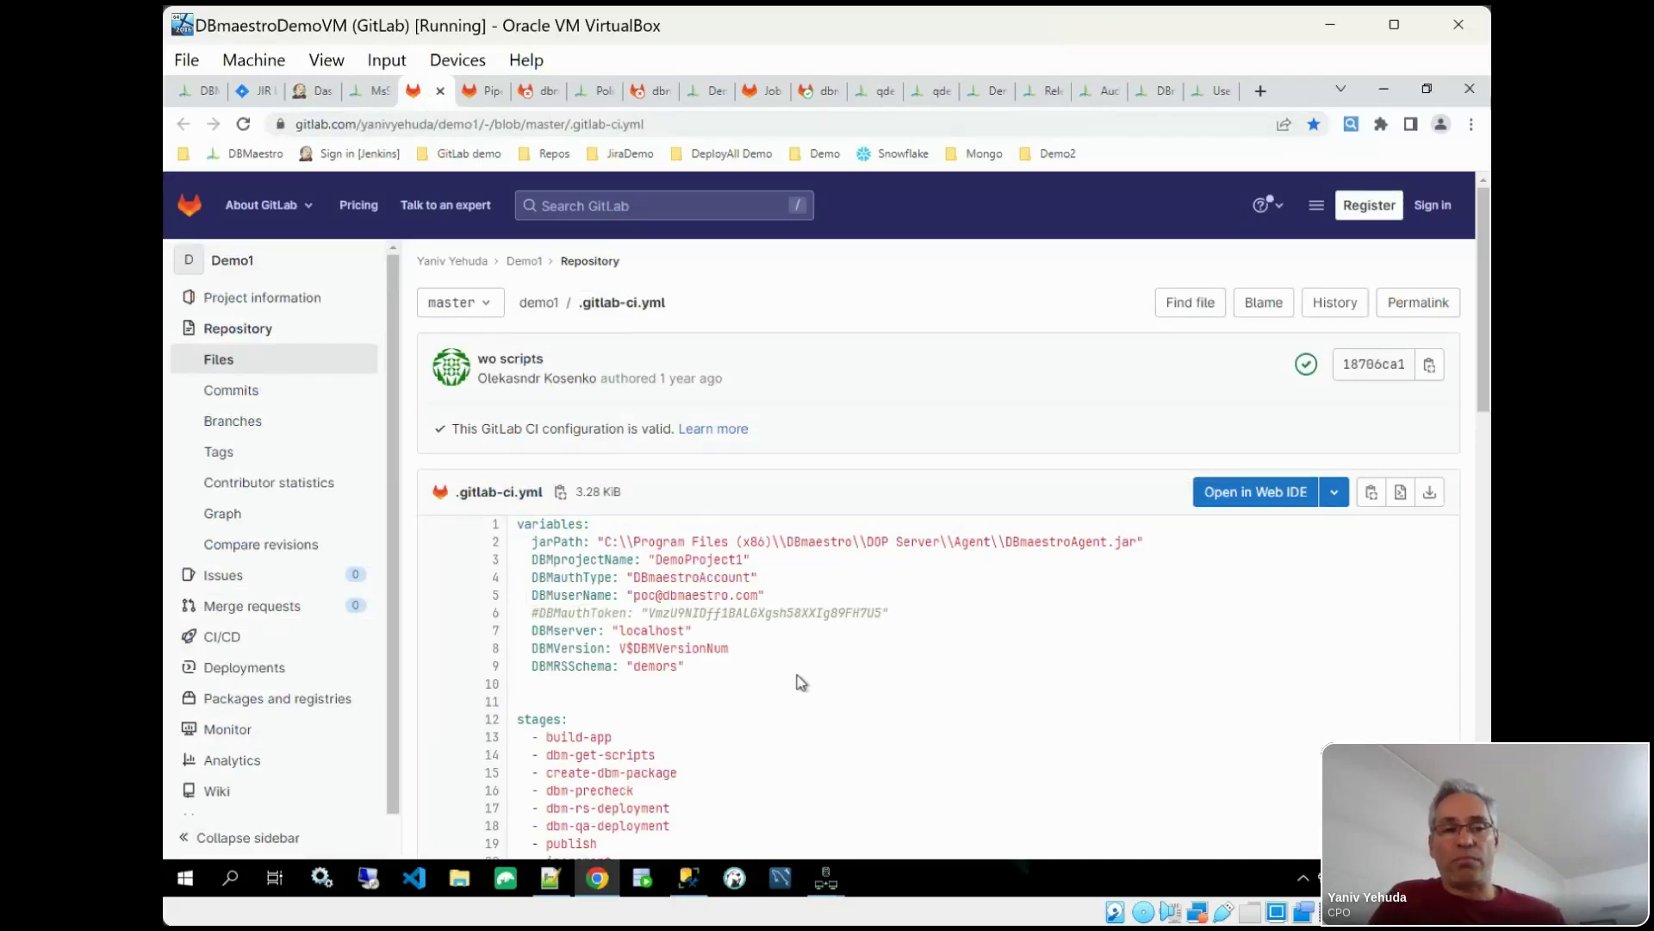
pyautogui.click(319, 93)
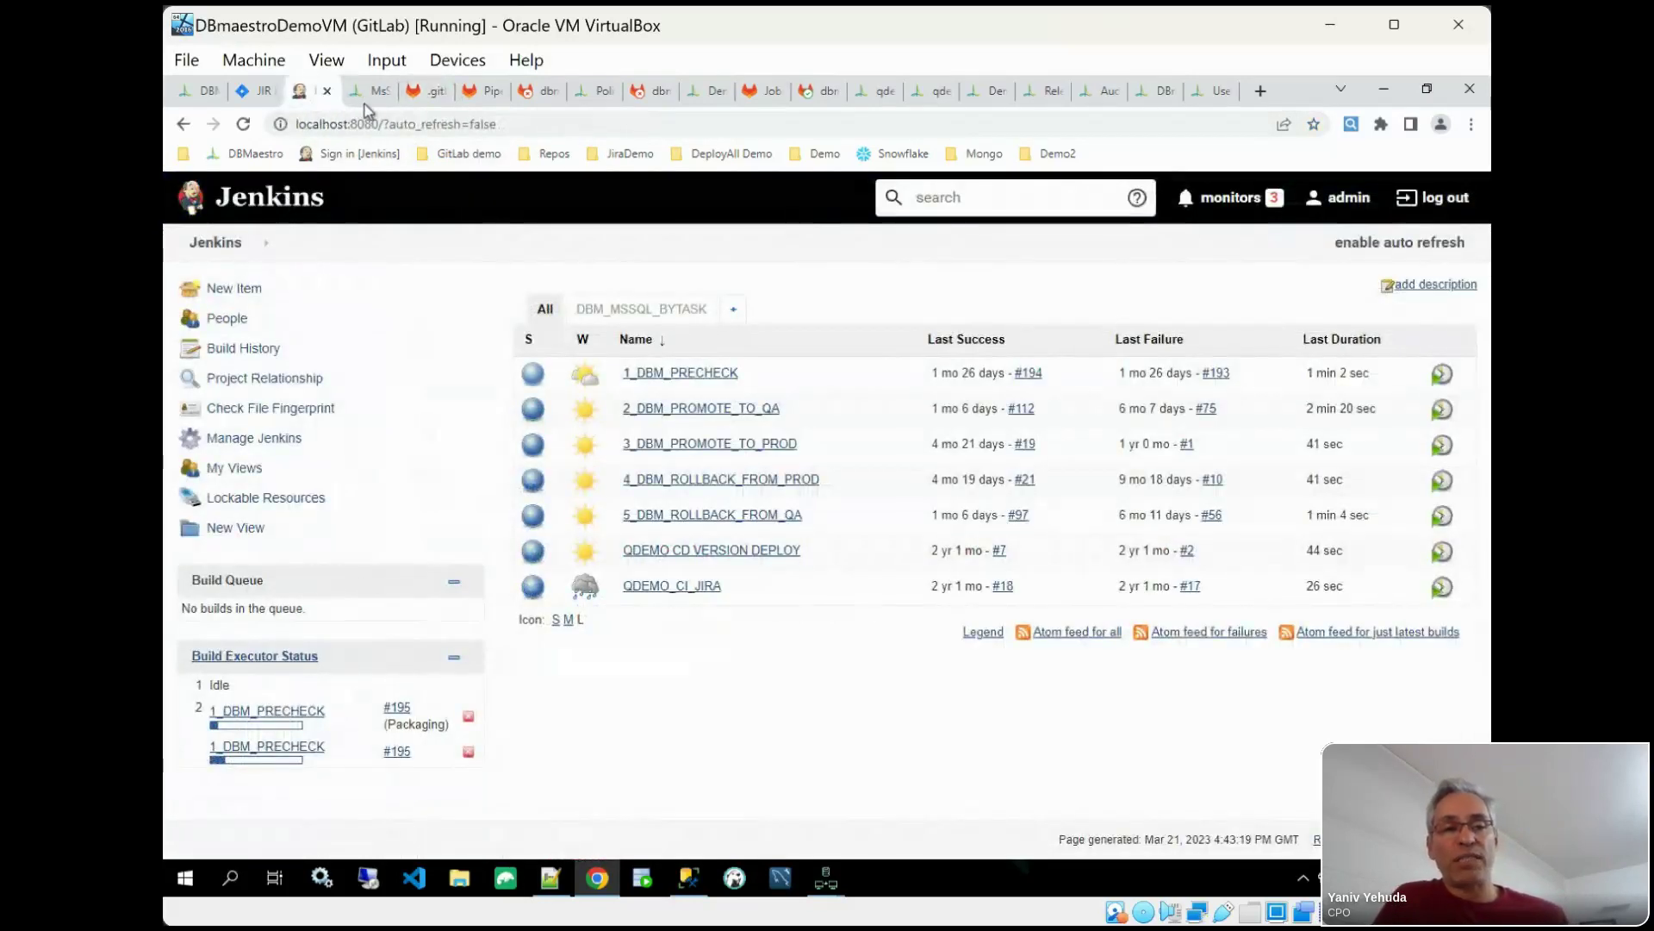
# Step: Examine the variables, stages and DBmaestro job scripts in the Demo1 project's .gitlab-ci.yml file on GitLab
pyautogui.click(421, 102)
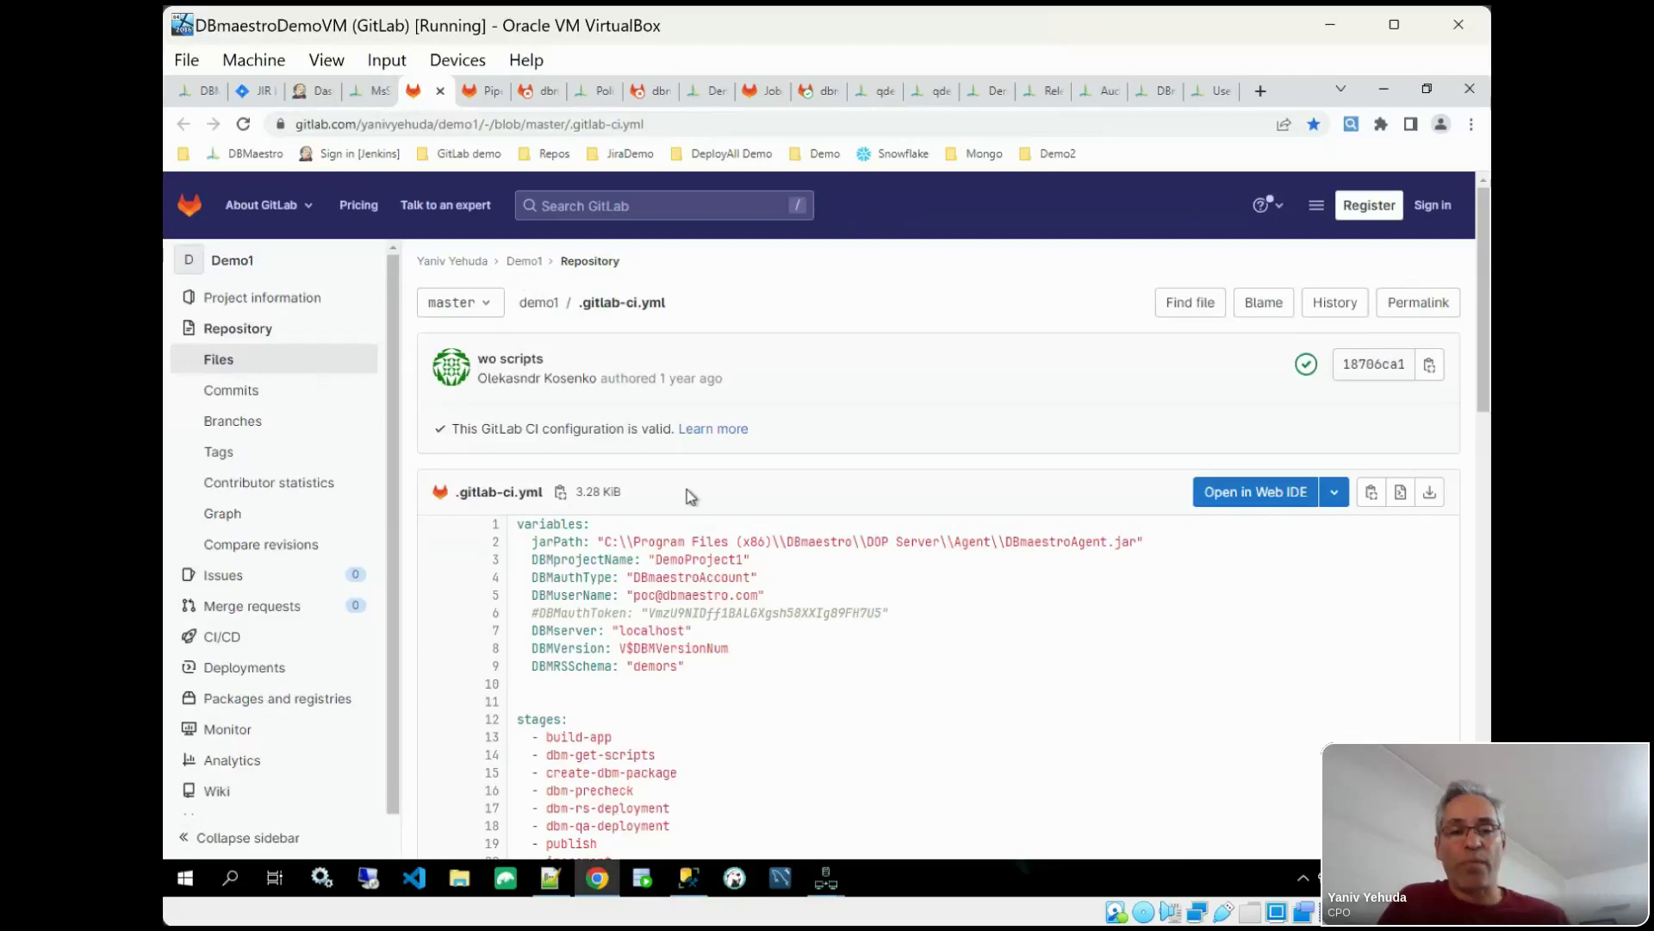
pyautogui.scroll(-1, 686, 489)
pyautogui.scroll(-6, 686, 489)
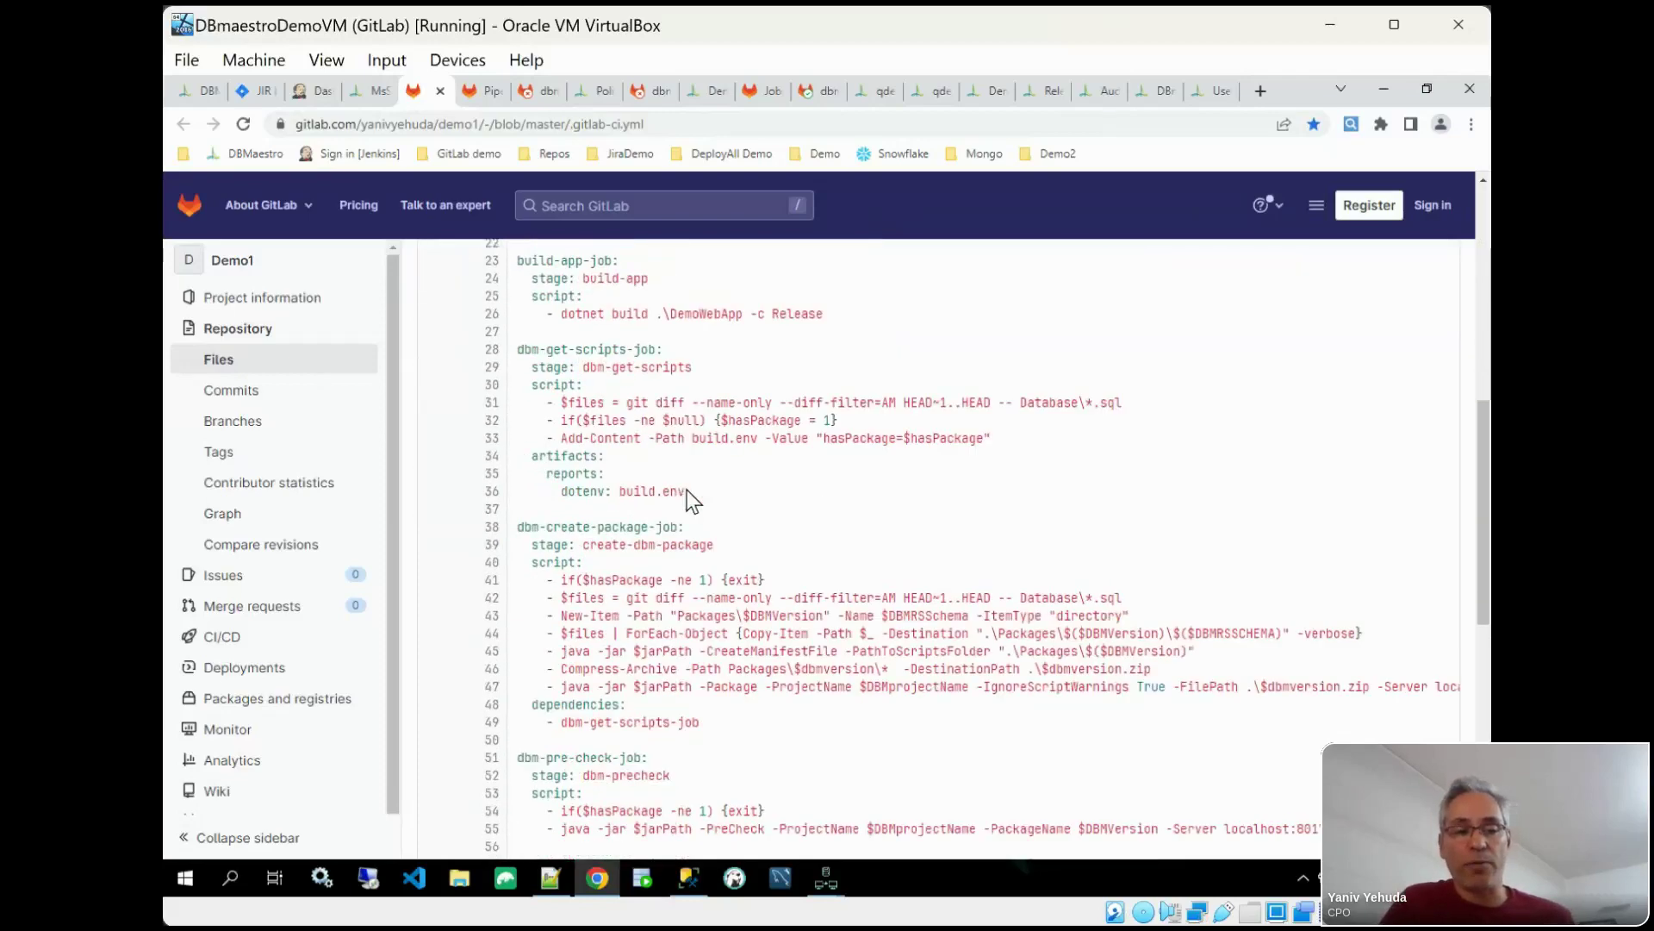
pyautogui.scroll(-9, 686, 490)
pyautogui.scroll(7, 685, 490)
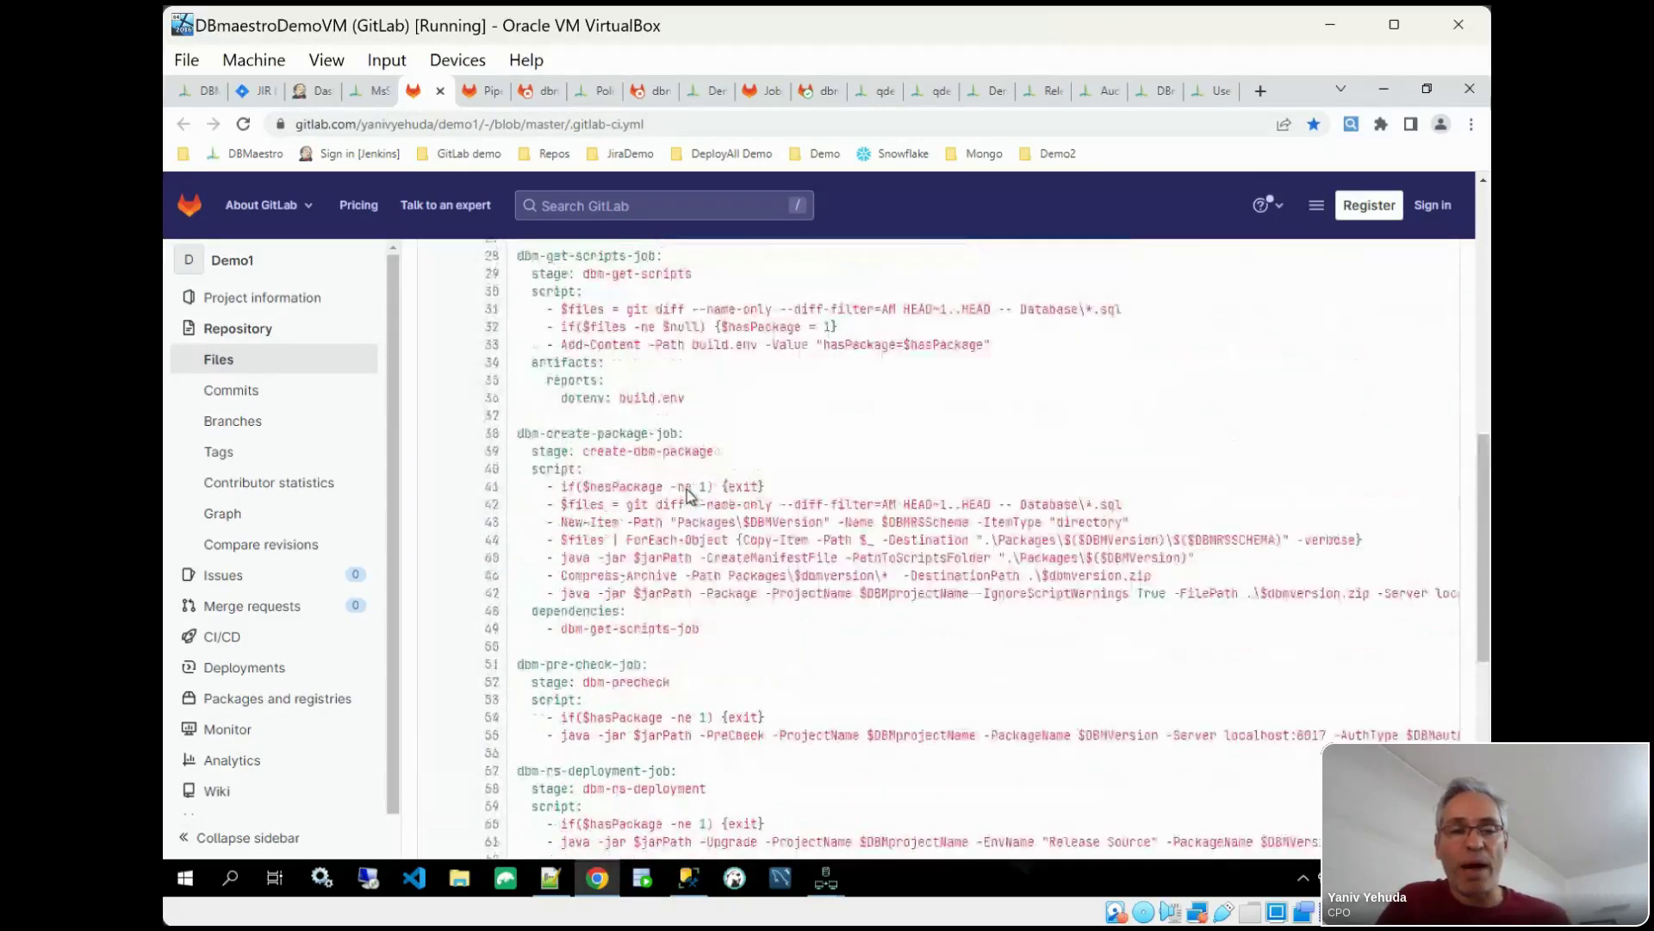
pyautogui.scroll(3, 688, 494)
pyautogui.scroll(-13, 688, 494)
pyautogui.scroll(20, 688, 493)
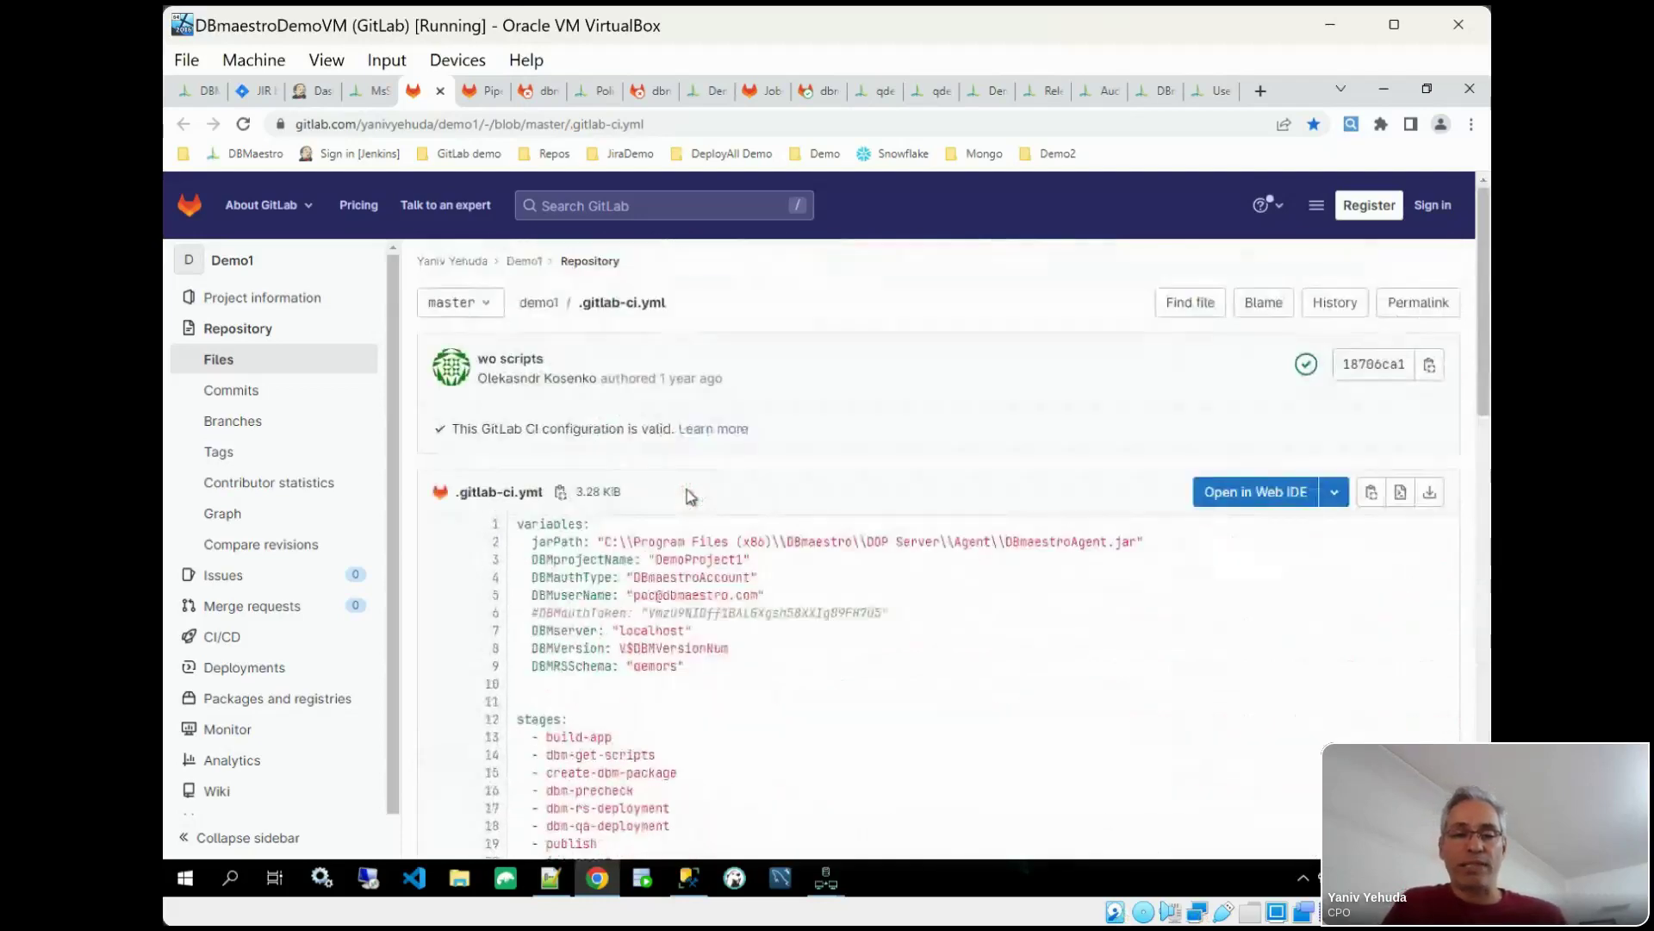
pyautogui.scroll(-12, 688, 494)
pyautogui.scroll(15, 687, 494)
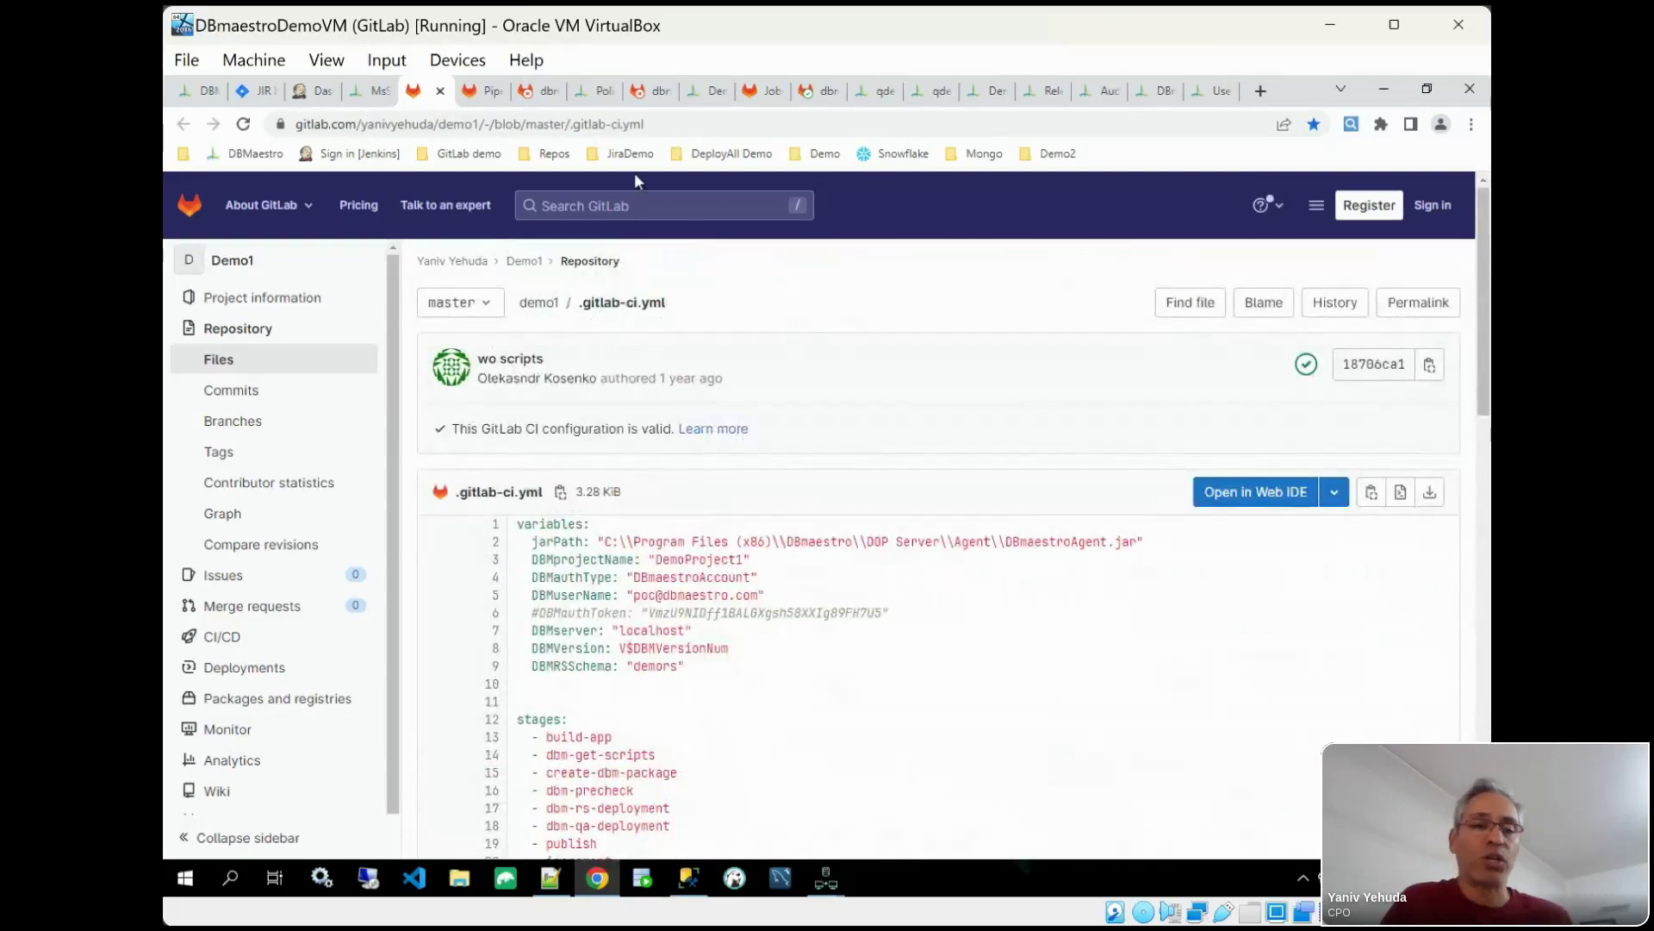
# Step: Review the stages in Demo1's pipeline list, bring up the dbm-pre-check-job log and clear its text highlight
pyautogui.click(476, 91)
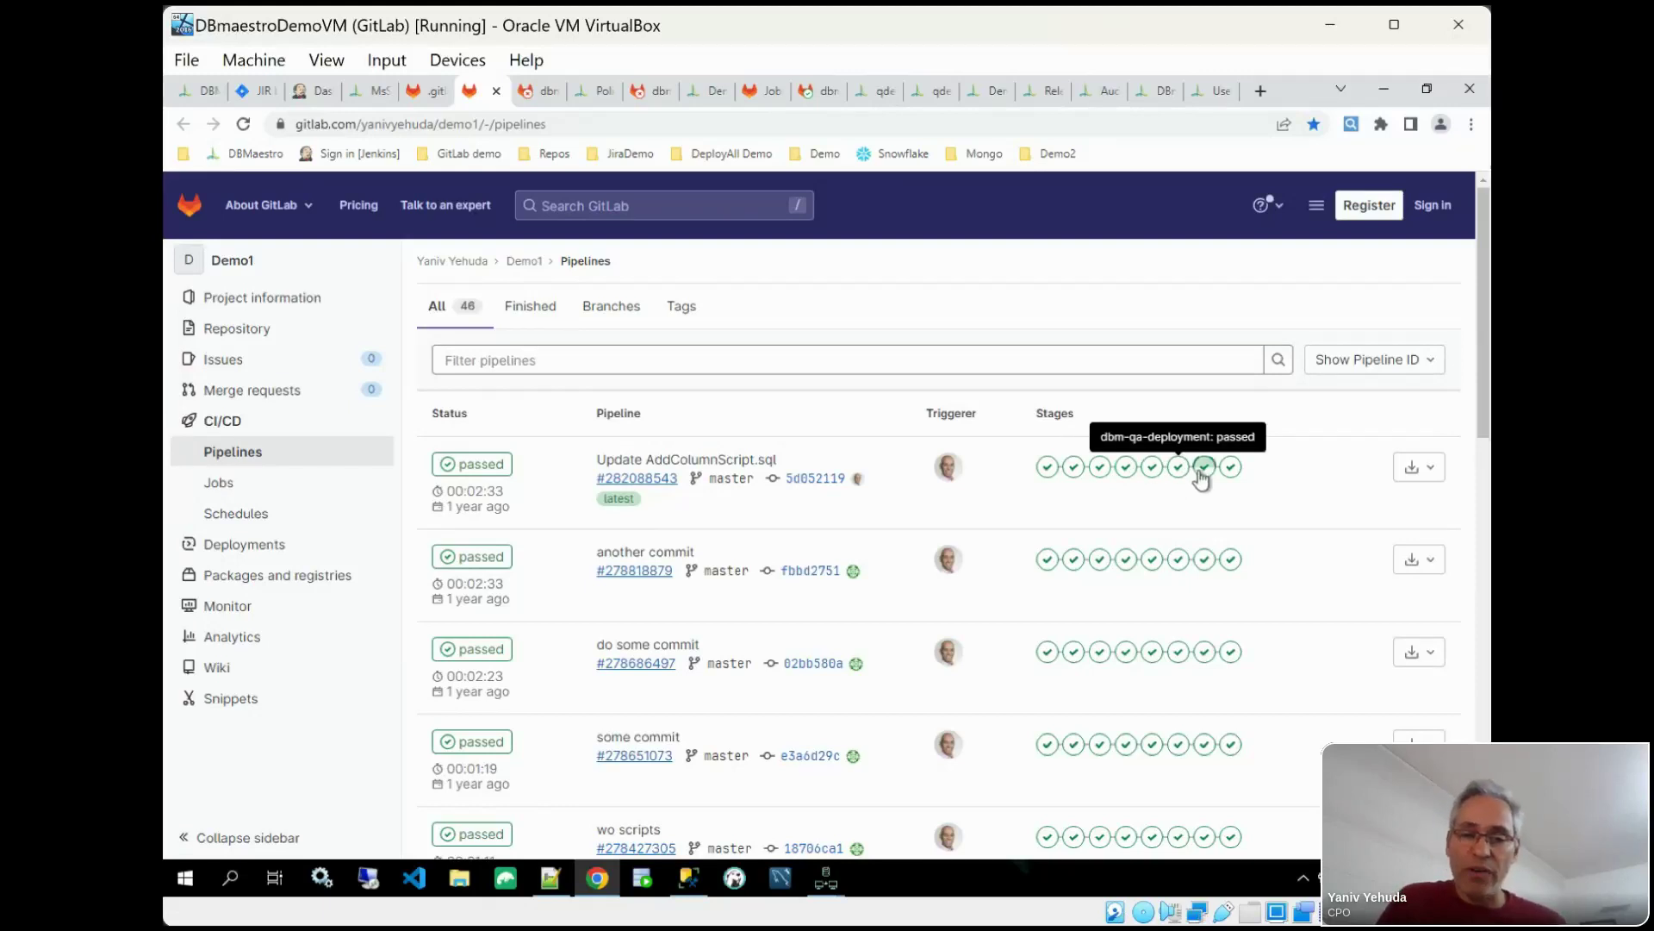
pyautogui.click(522, 92)
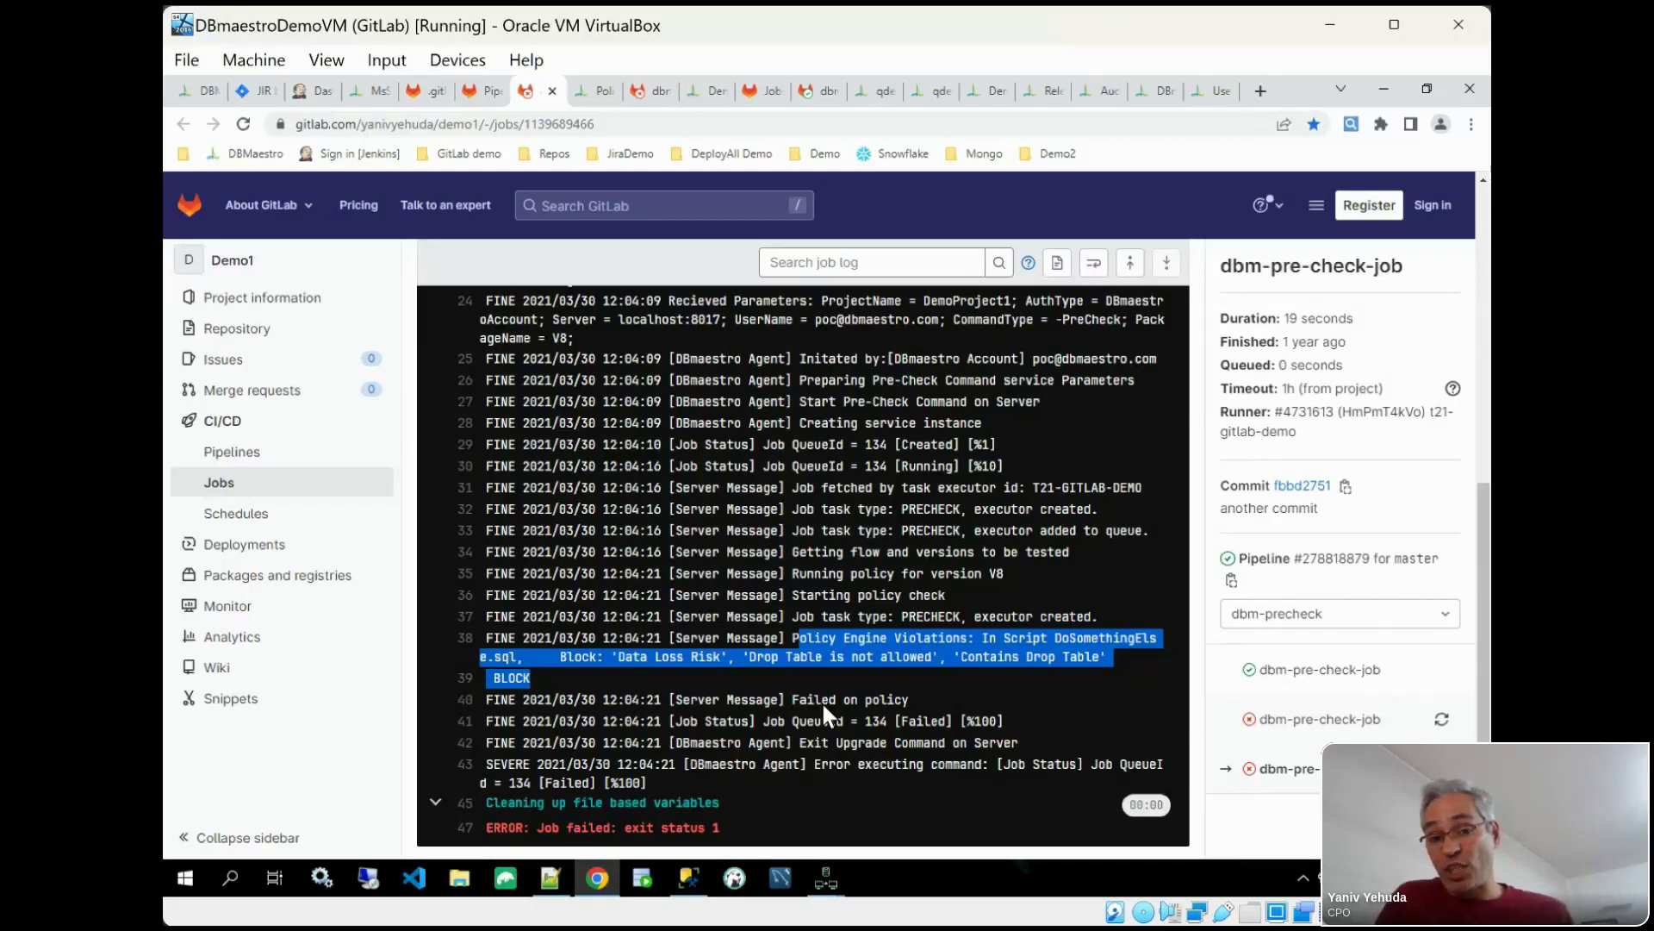
pyautogui.click(799, 679)
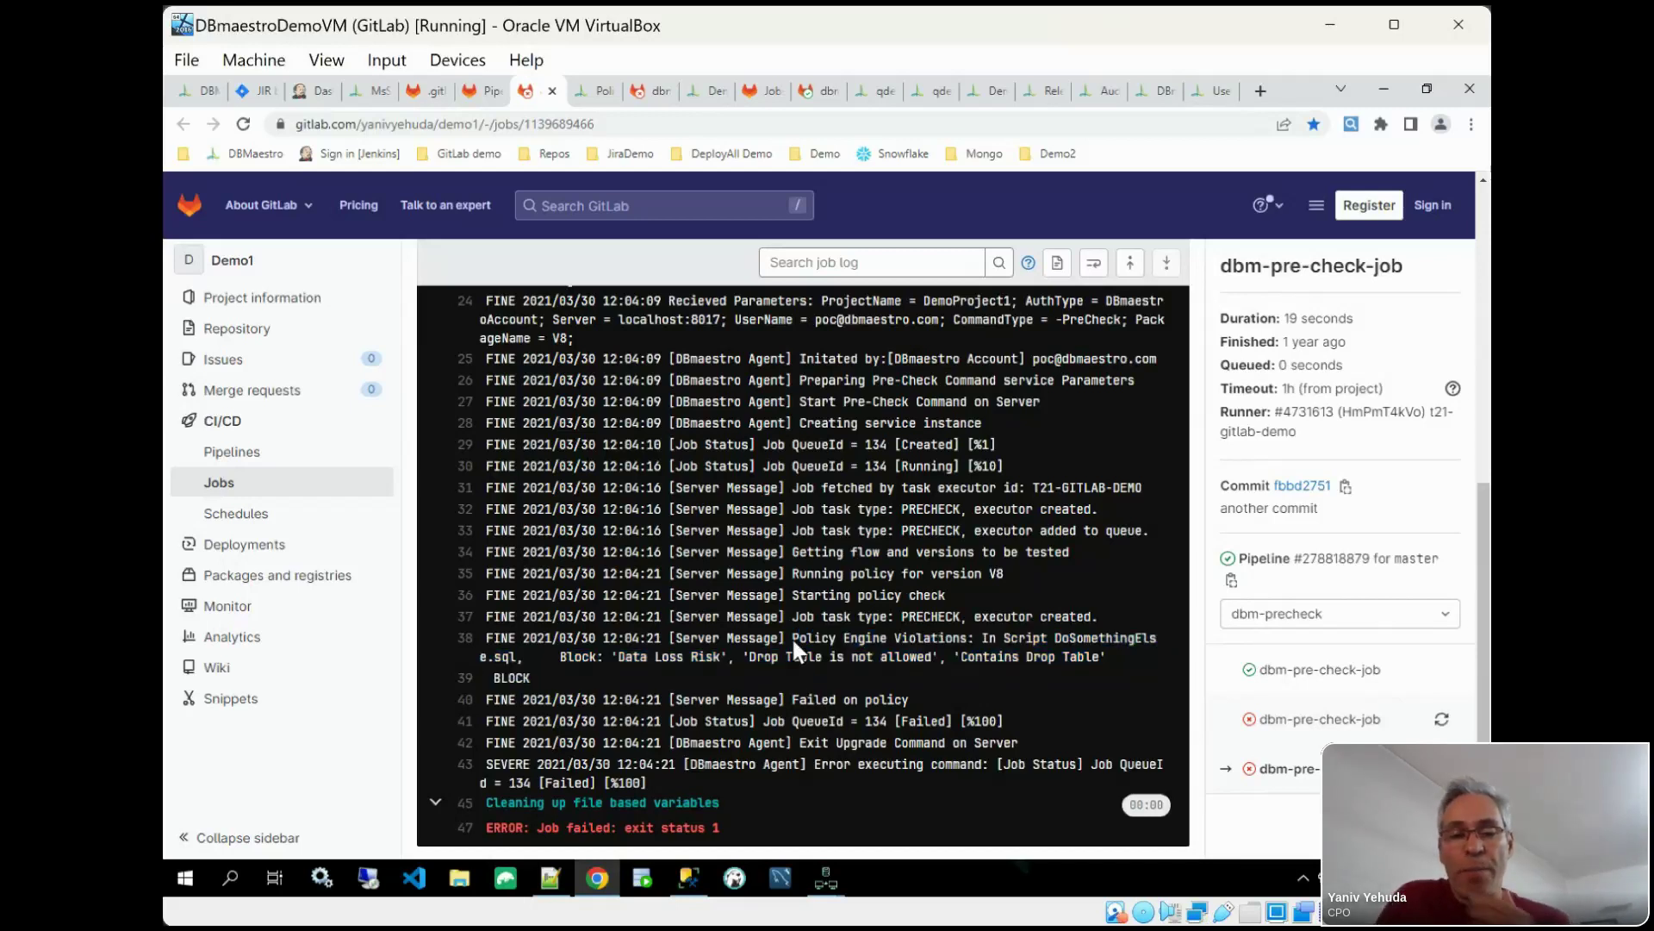
pyautogui.rightClick(788, 671)
pyautogui.click(767, 679)
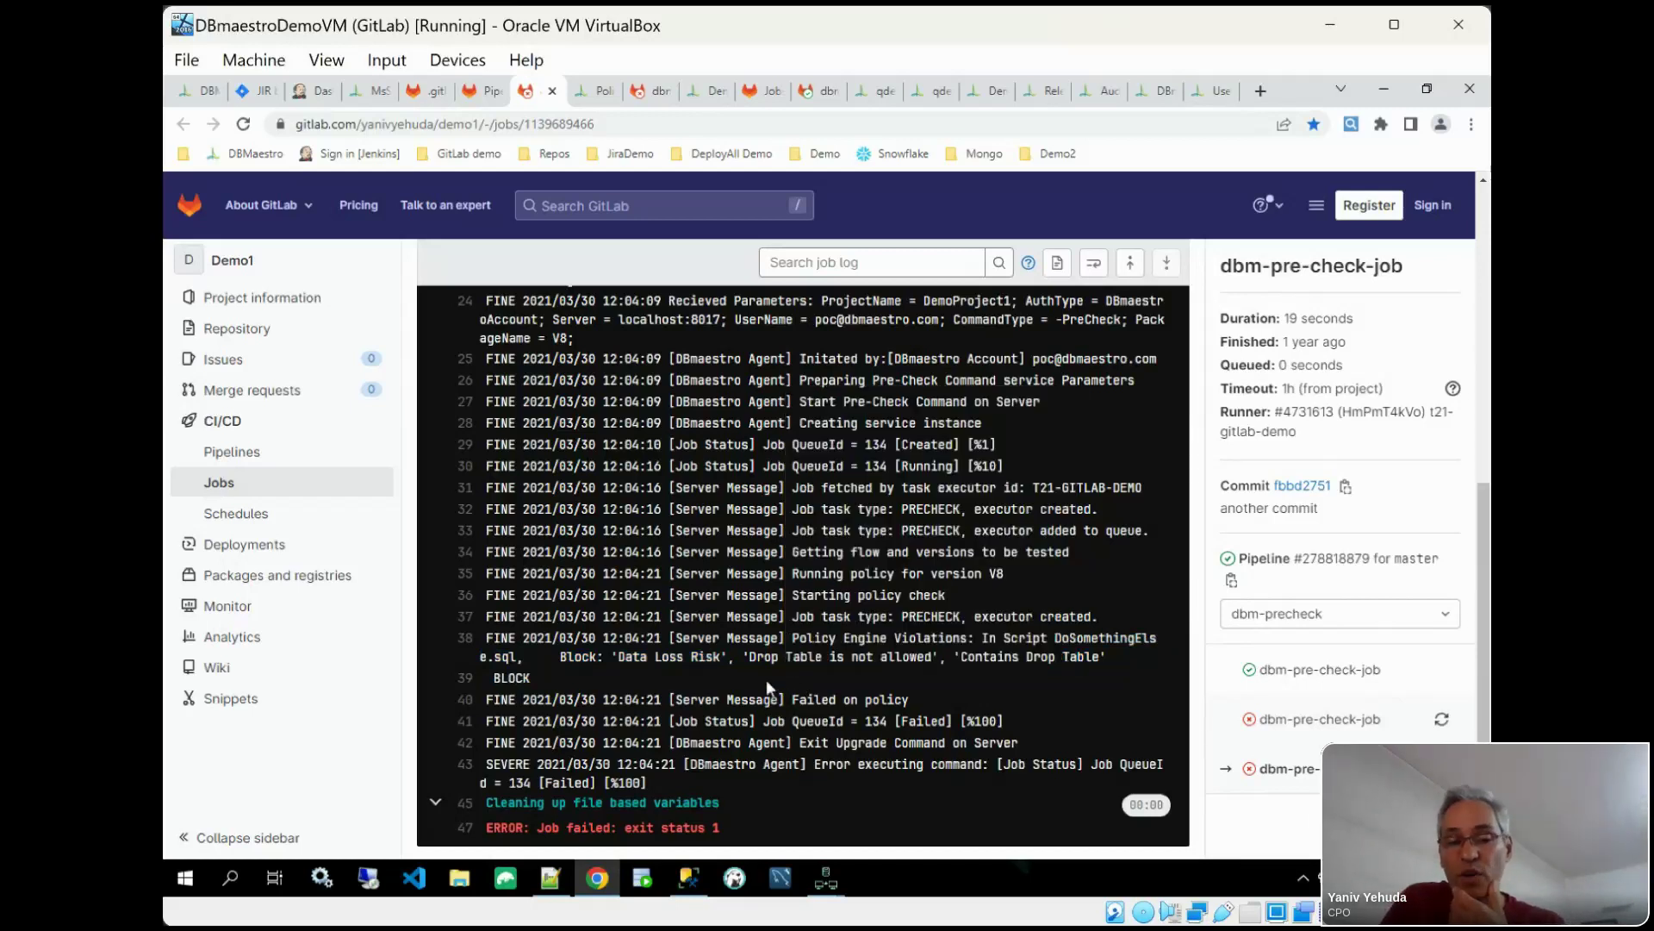
# Step: Highlight the policy engine violations message and its block reasons in the pre-check job log
pyautogui.moveTo(793, 636); pyautogui.dragTo(793, 679)
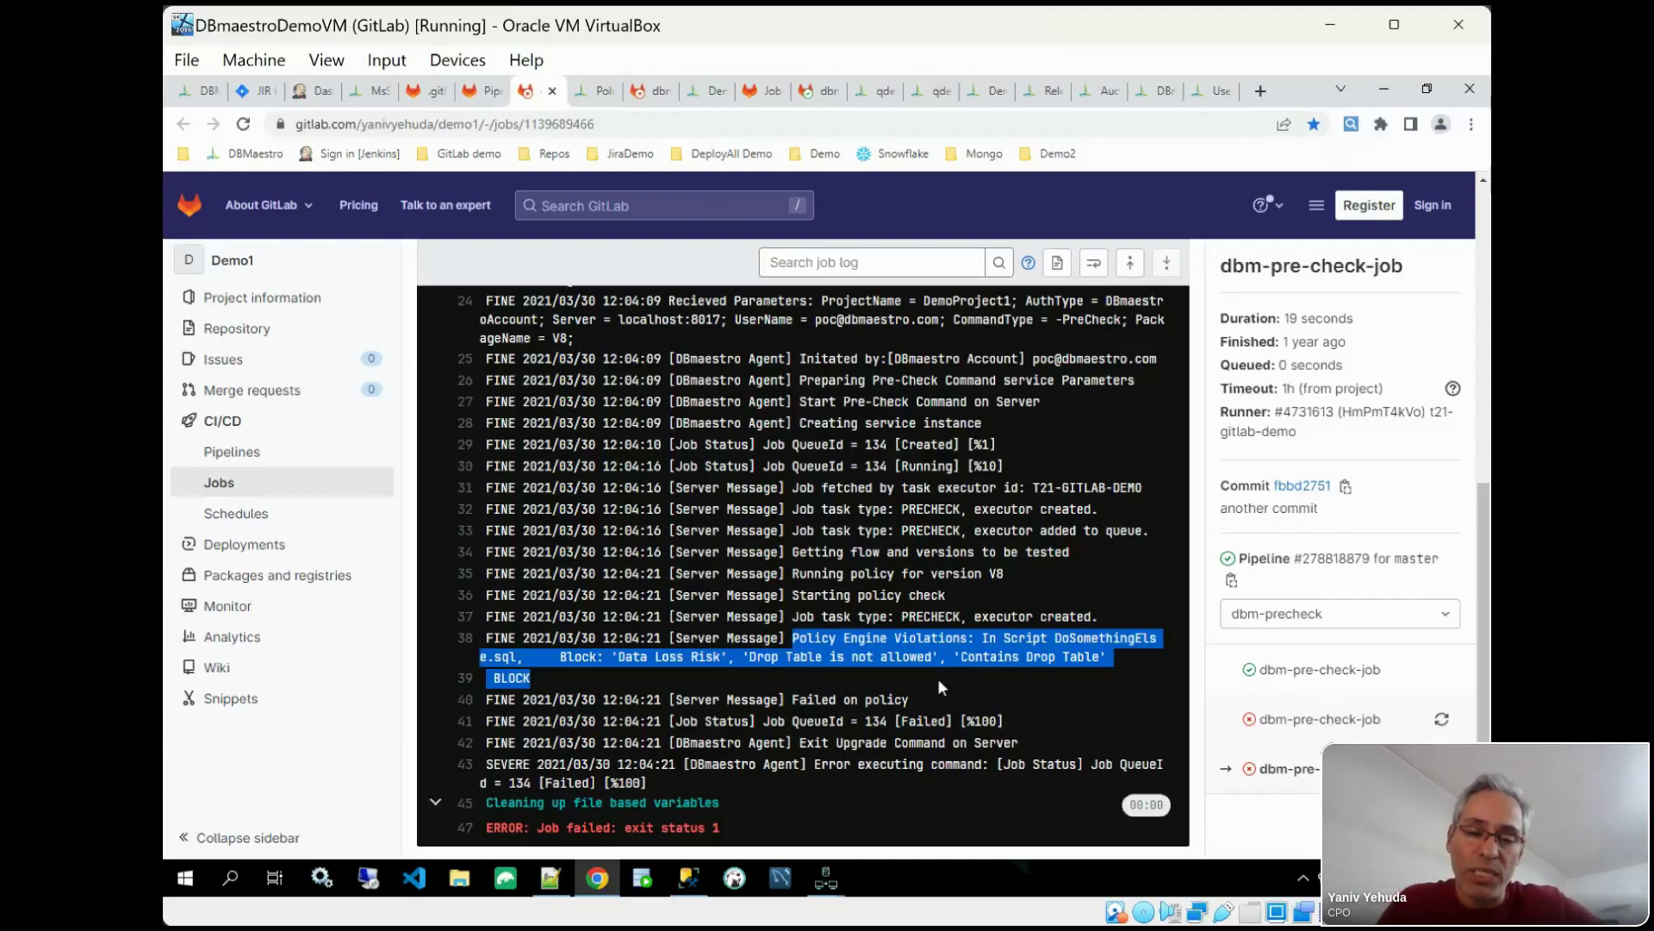
pyautogui.click(1000, 673)
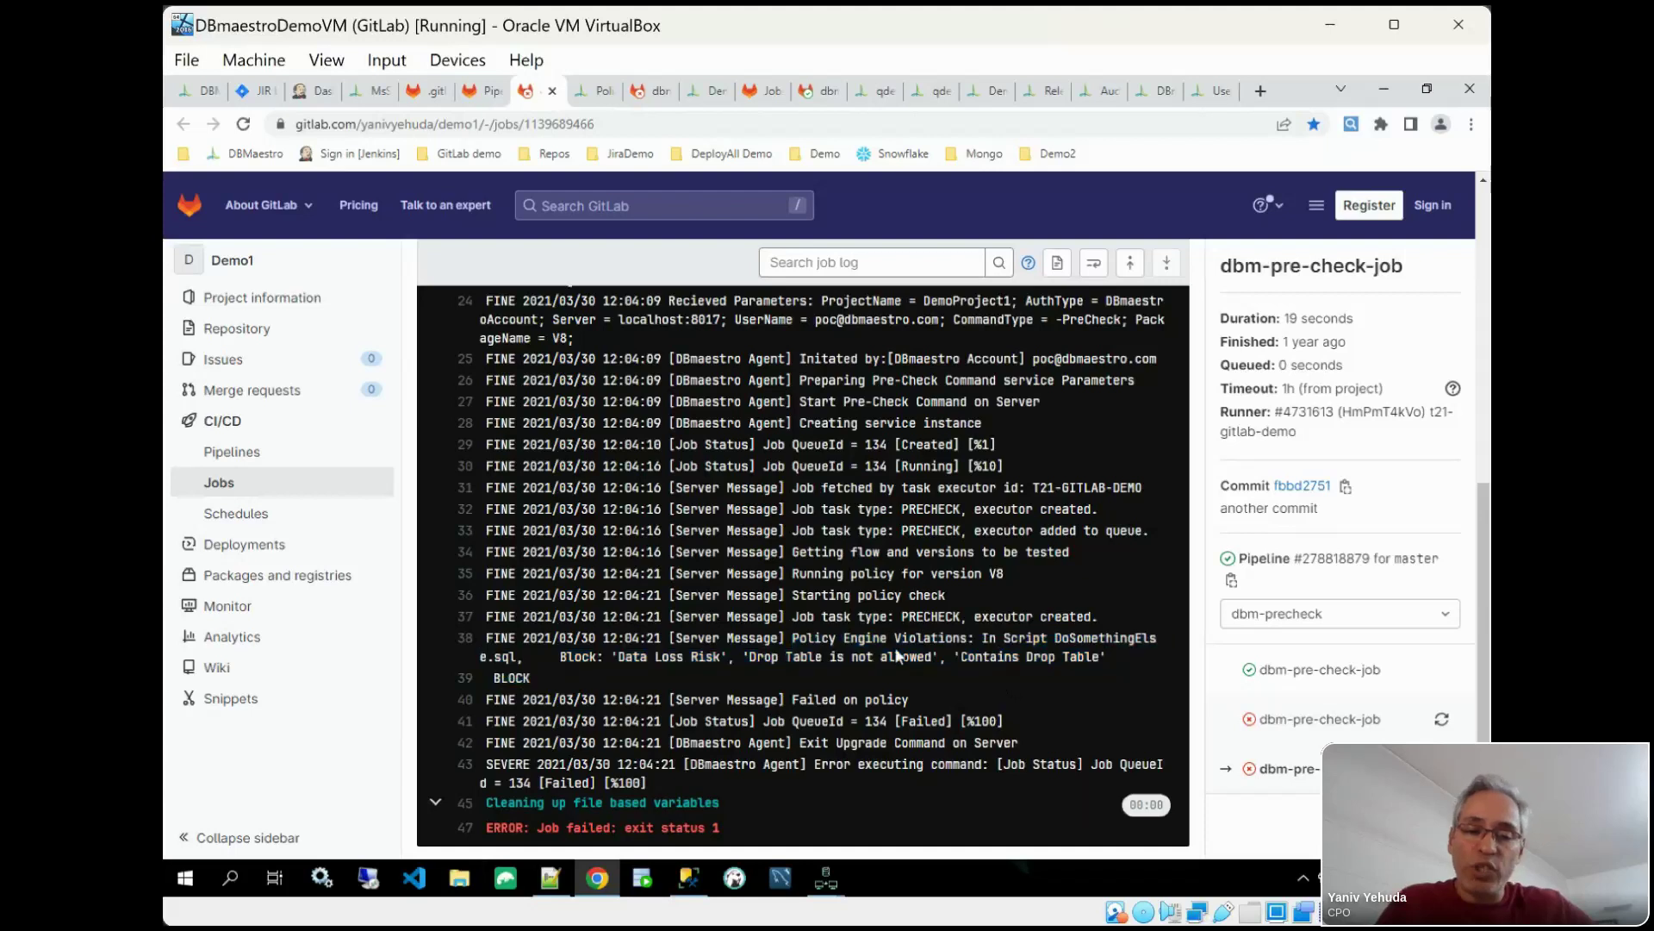
pyautogui.moveTo(798, 638); pyautogui.dragTo(948, 656)
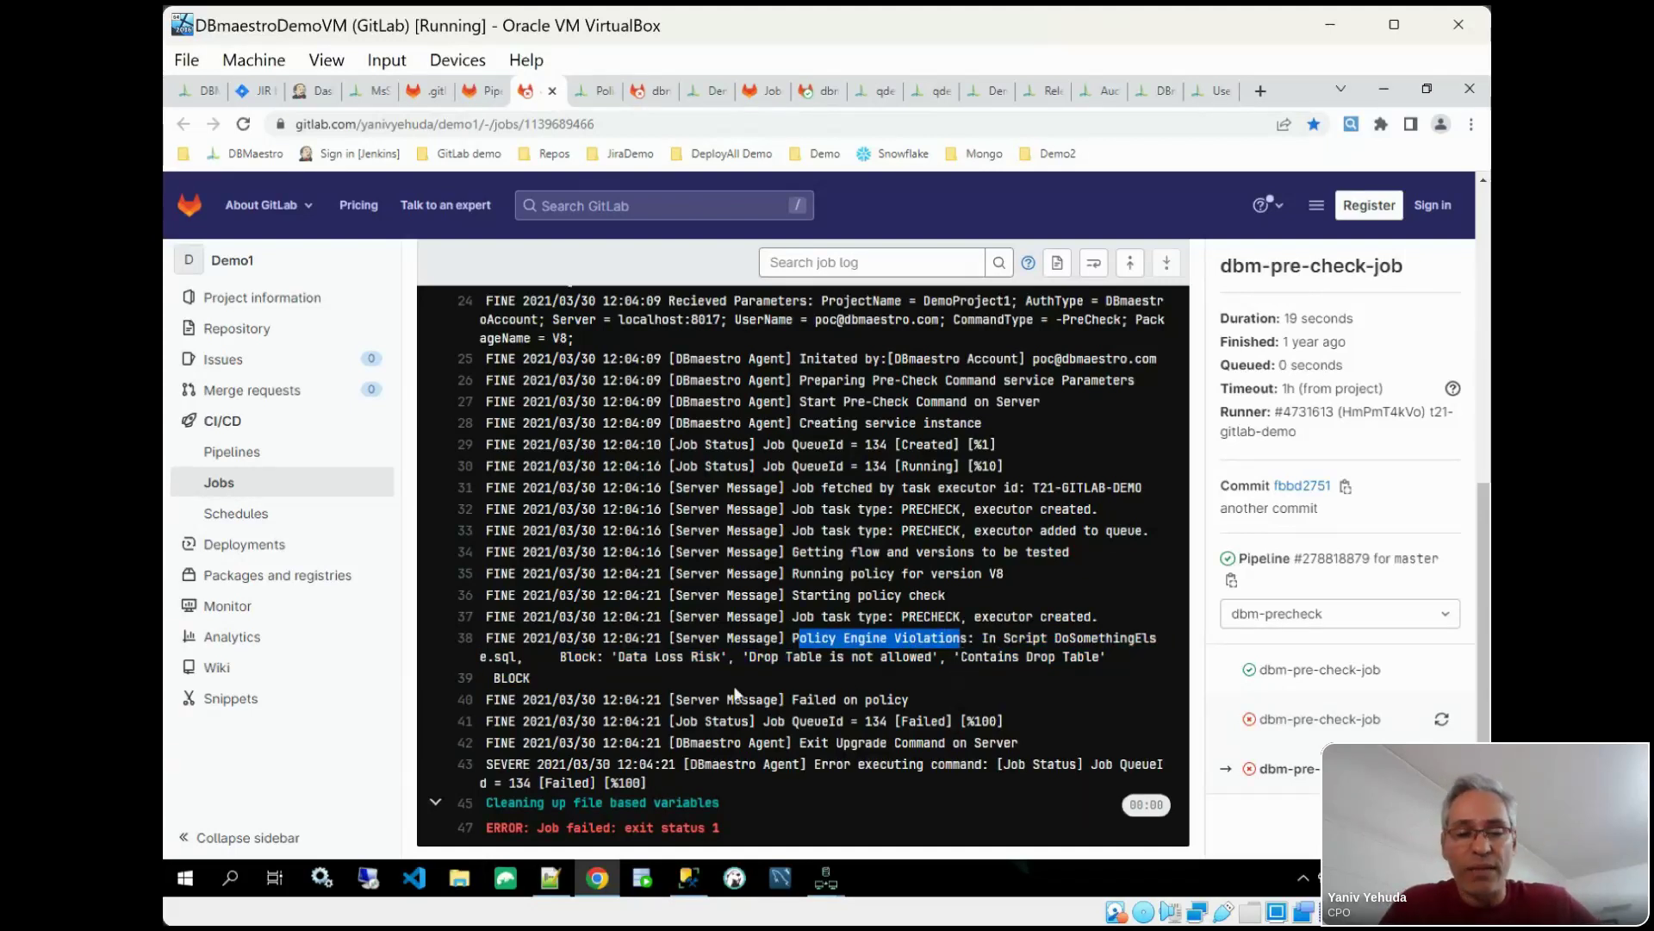
pyautogui.moveTo(617, 655); pyautogui.dragTo(731, 670)
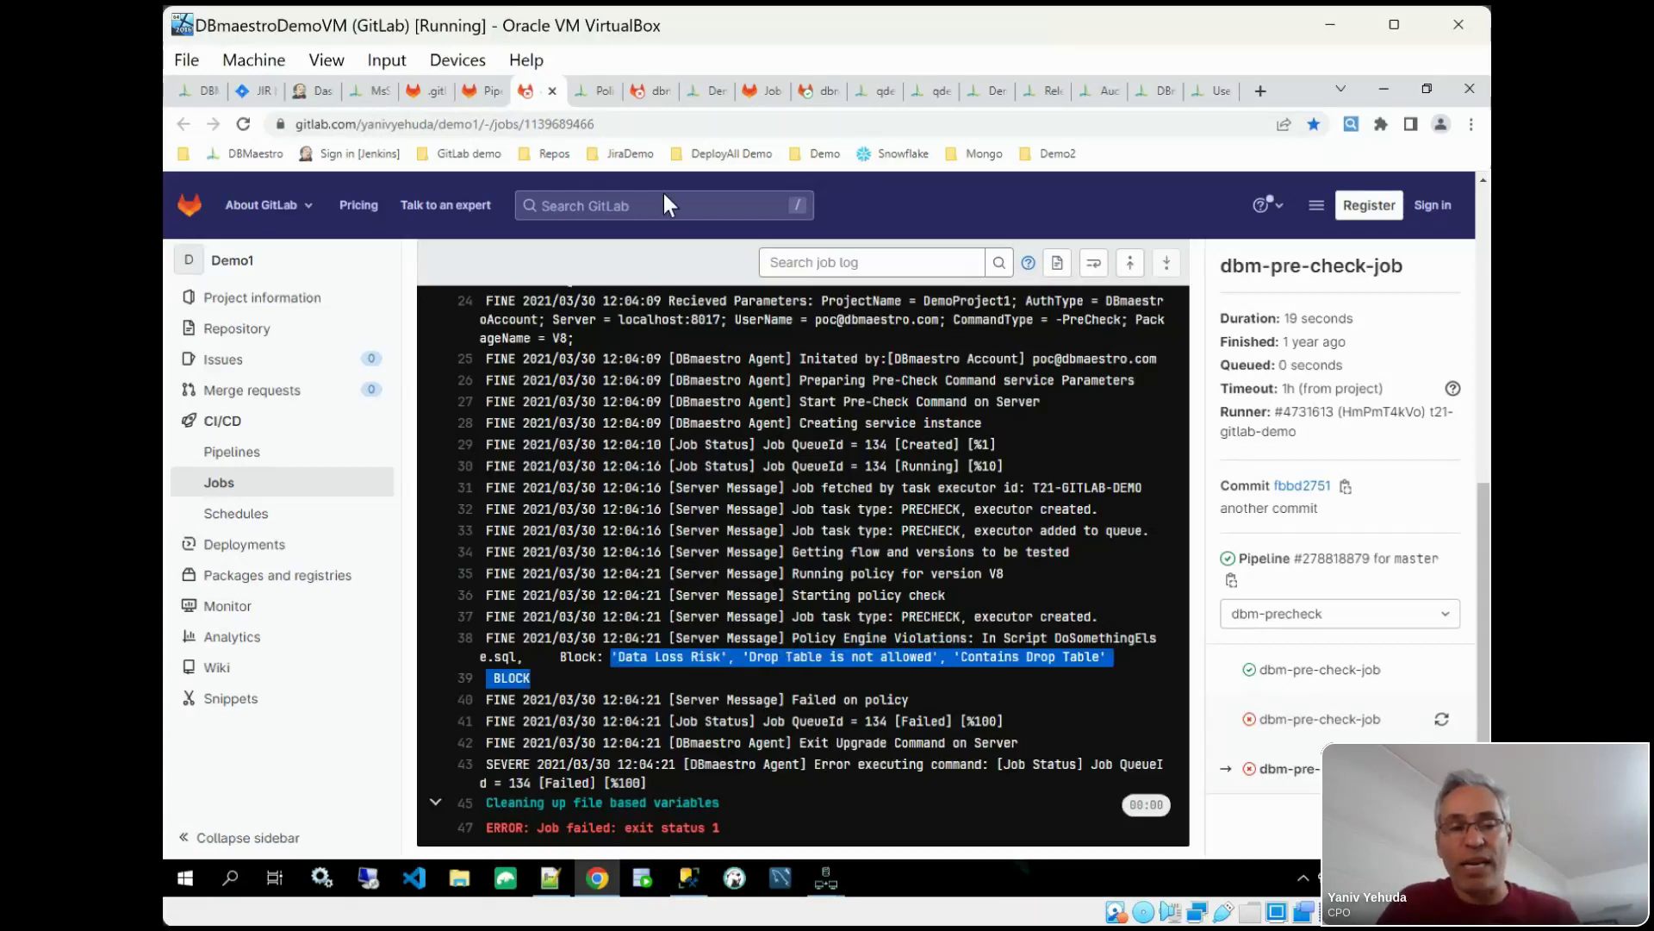
# Step: In DBmaestro's Policy Manager, review the rules under the Coding Standards and Data Loss Risk categories, then collapse both
pyautogui.click(594, 95)
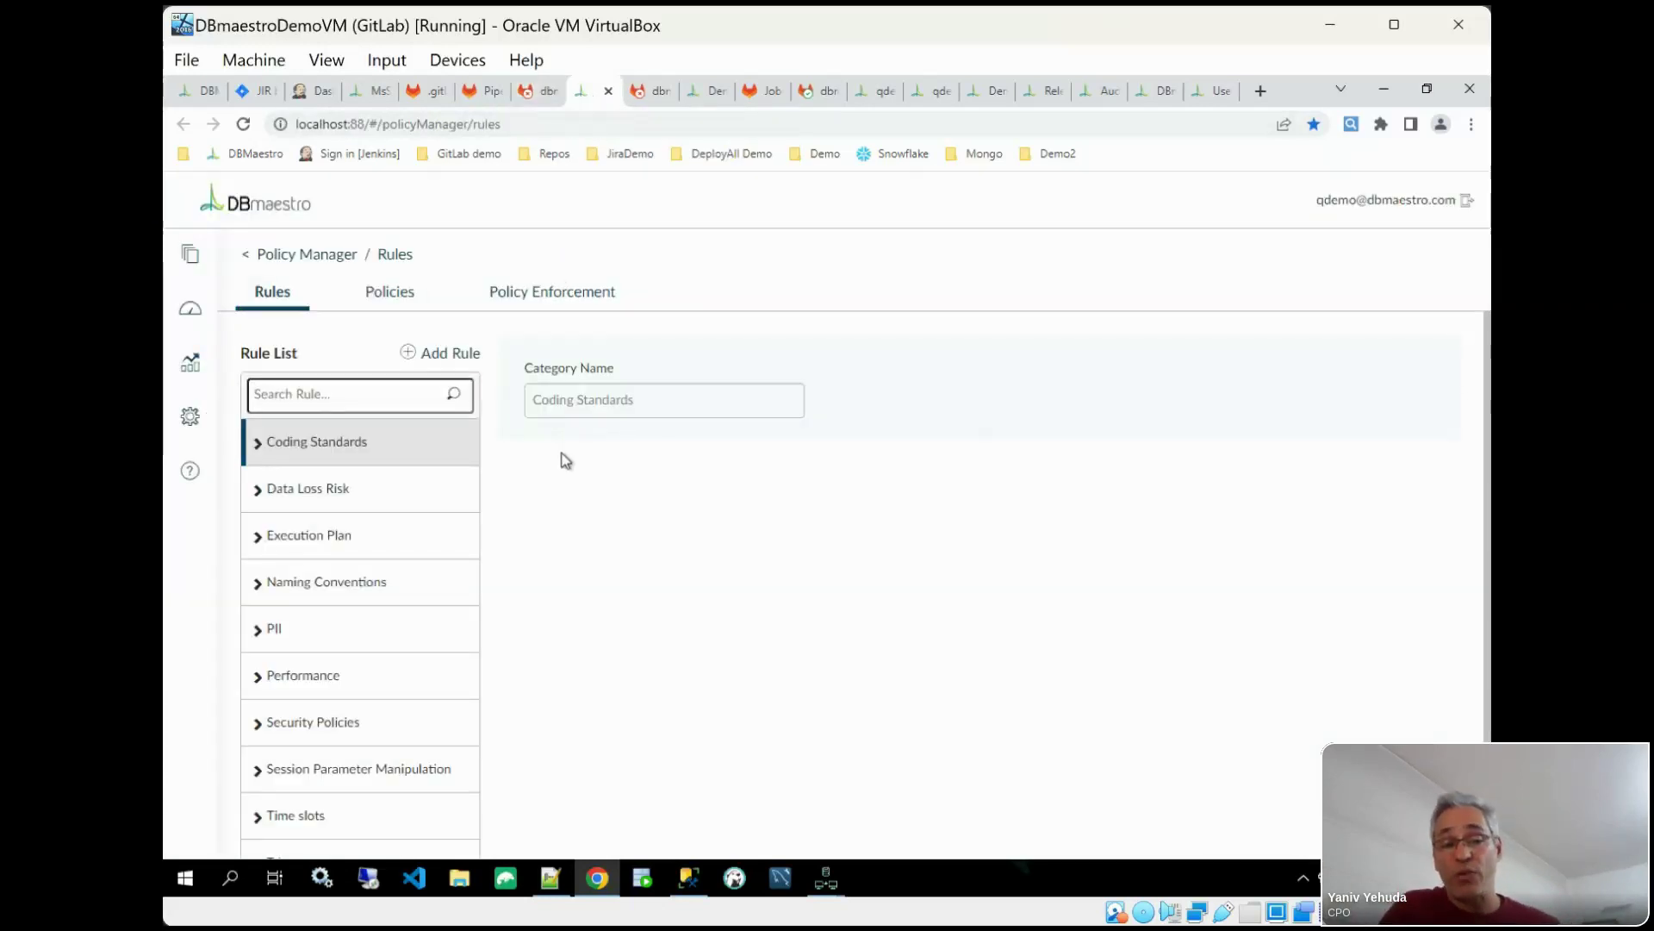
pyautogui.click(405, 454)
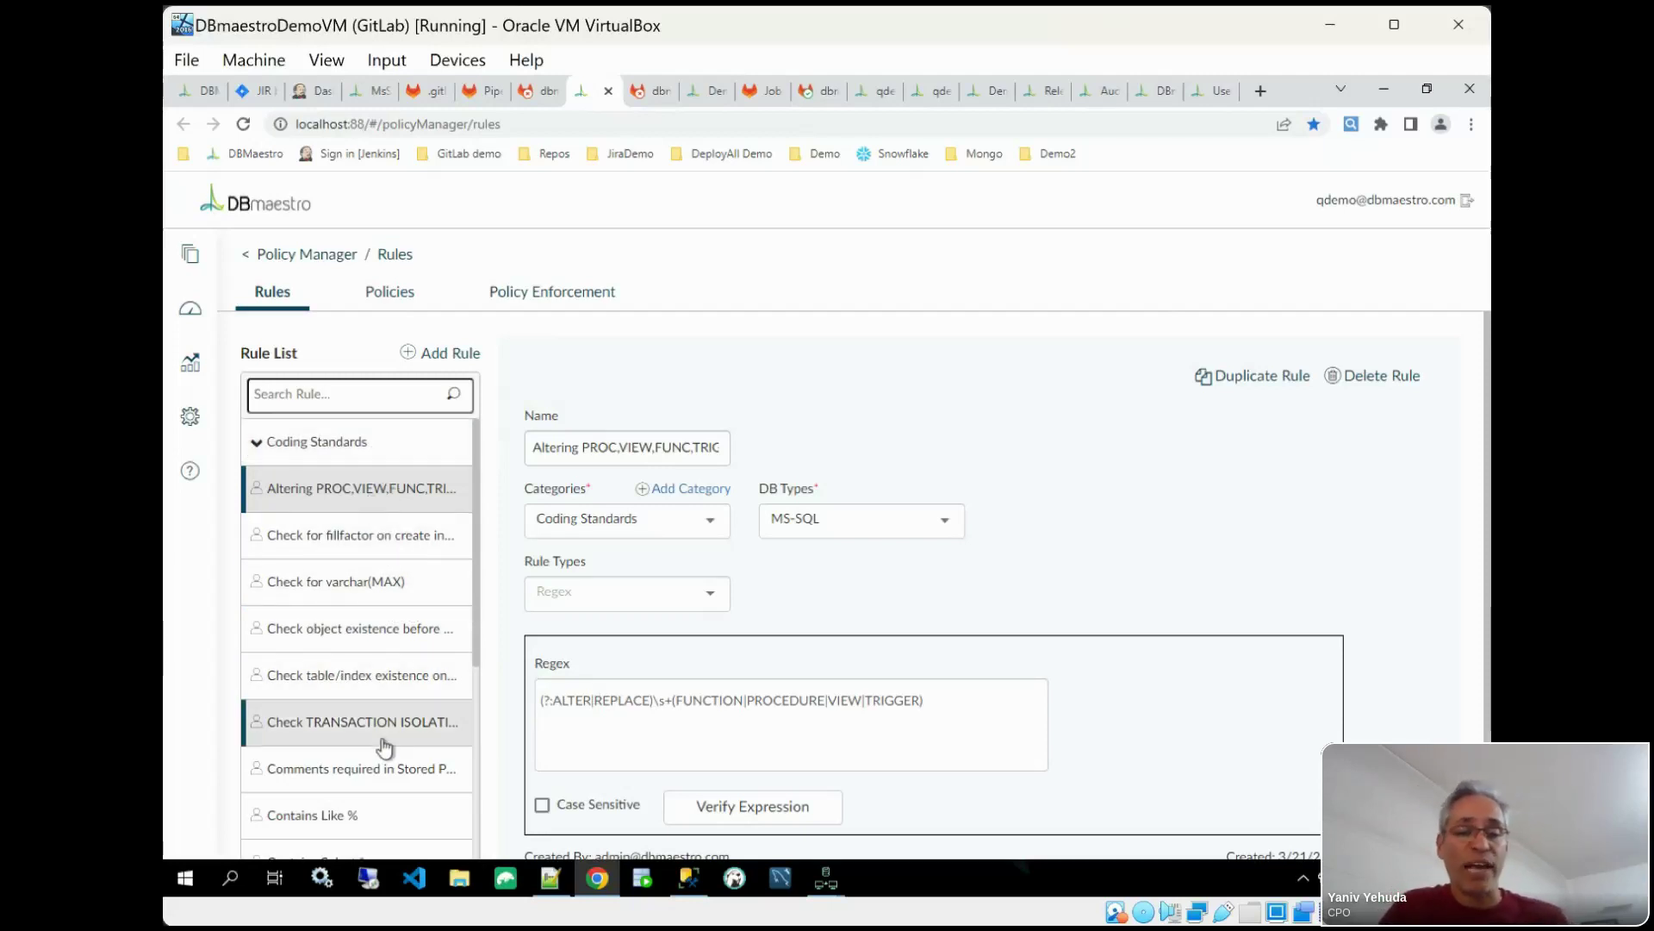
pyautogui.click(362, 456)
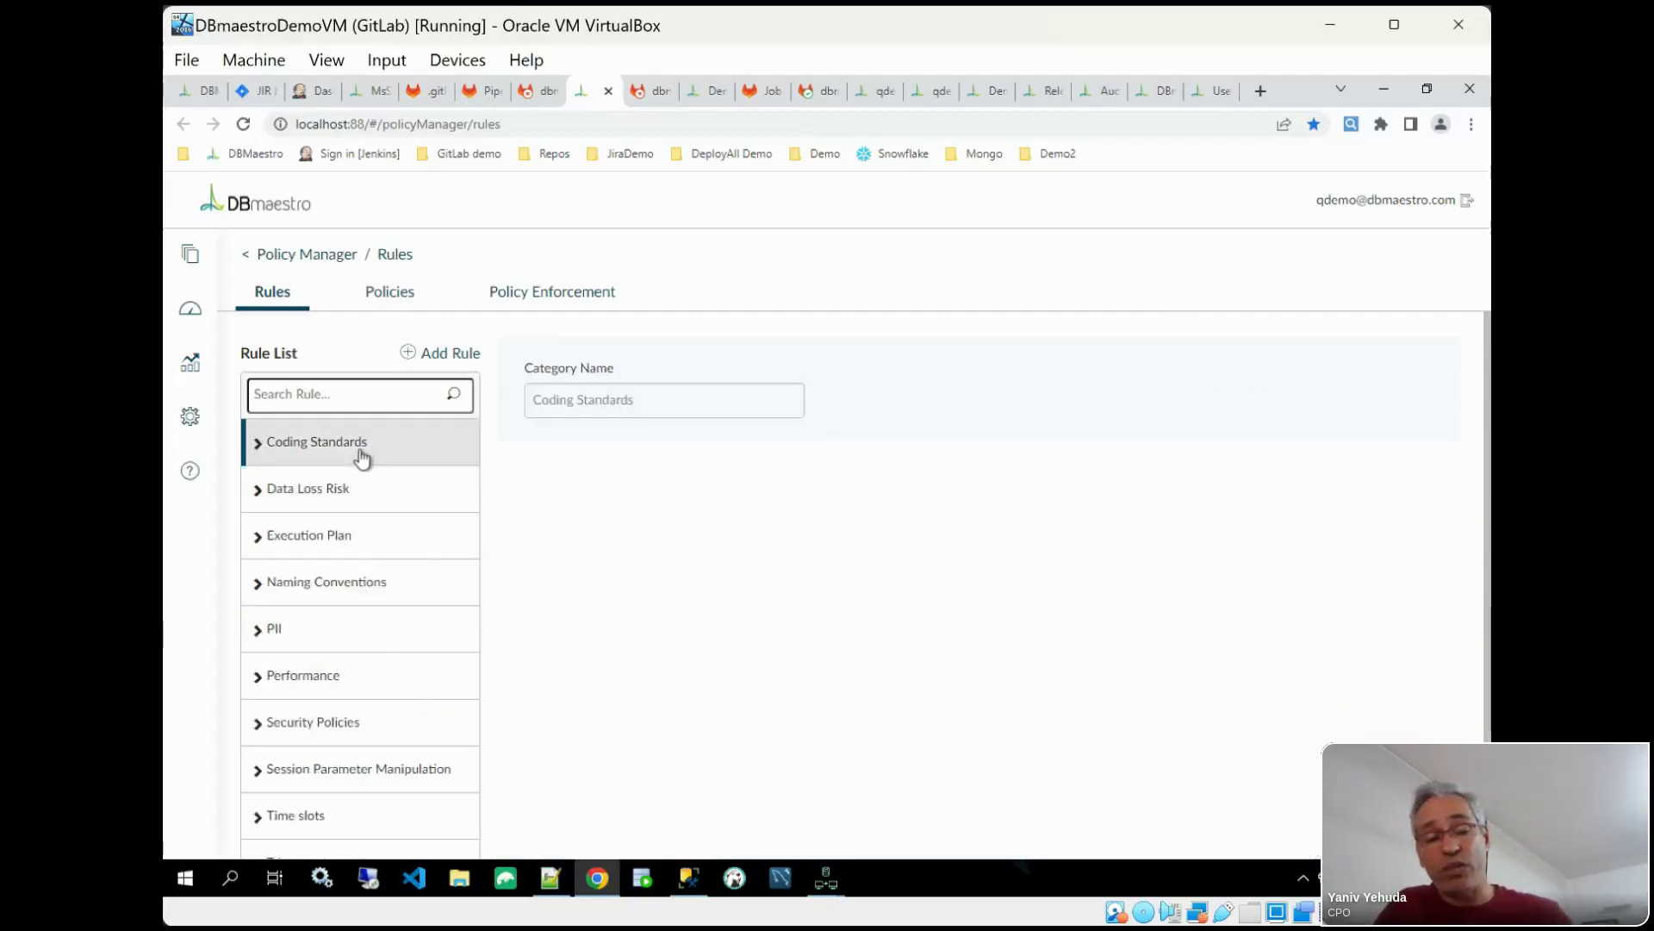
pyautogui.click(364, 489)
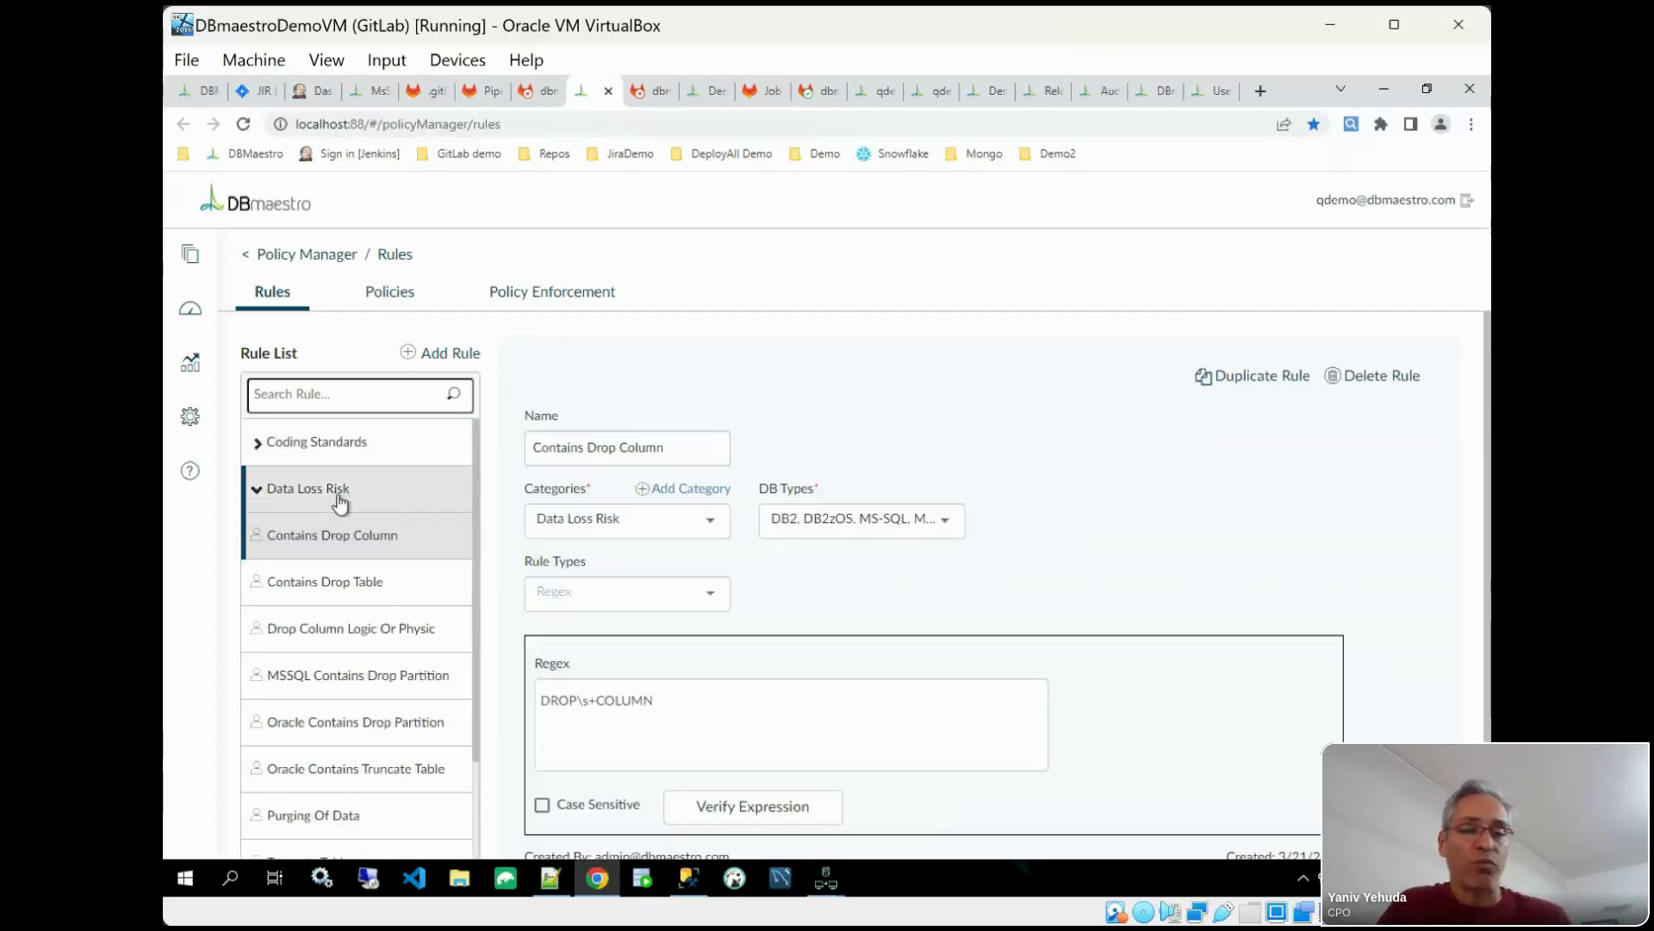
pyautogui.click(341, 496)
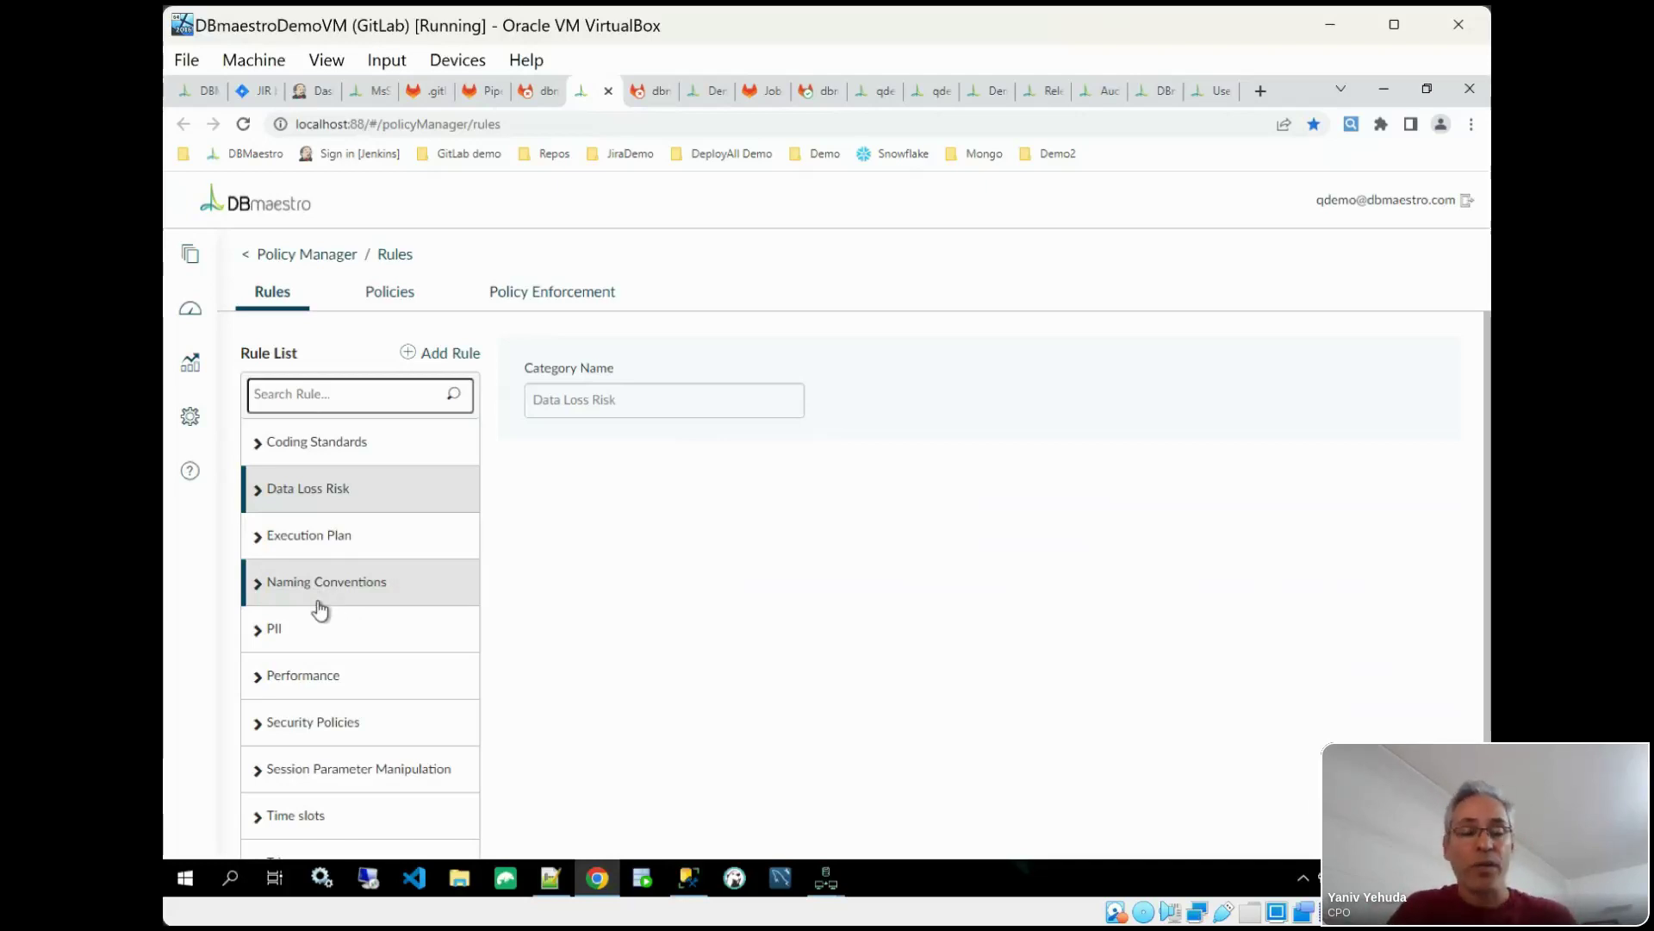
# Step: Browse the Security Policies rules and view the definition of the Grant Any rule
pyautogui.click(353, 733)
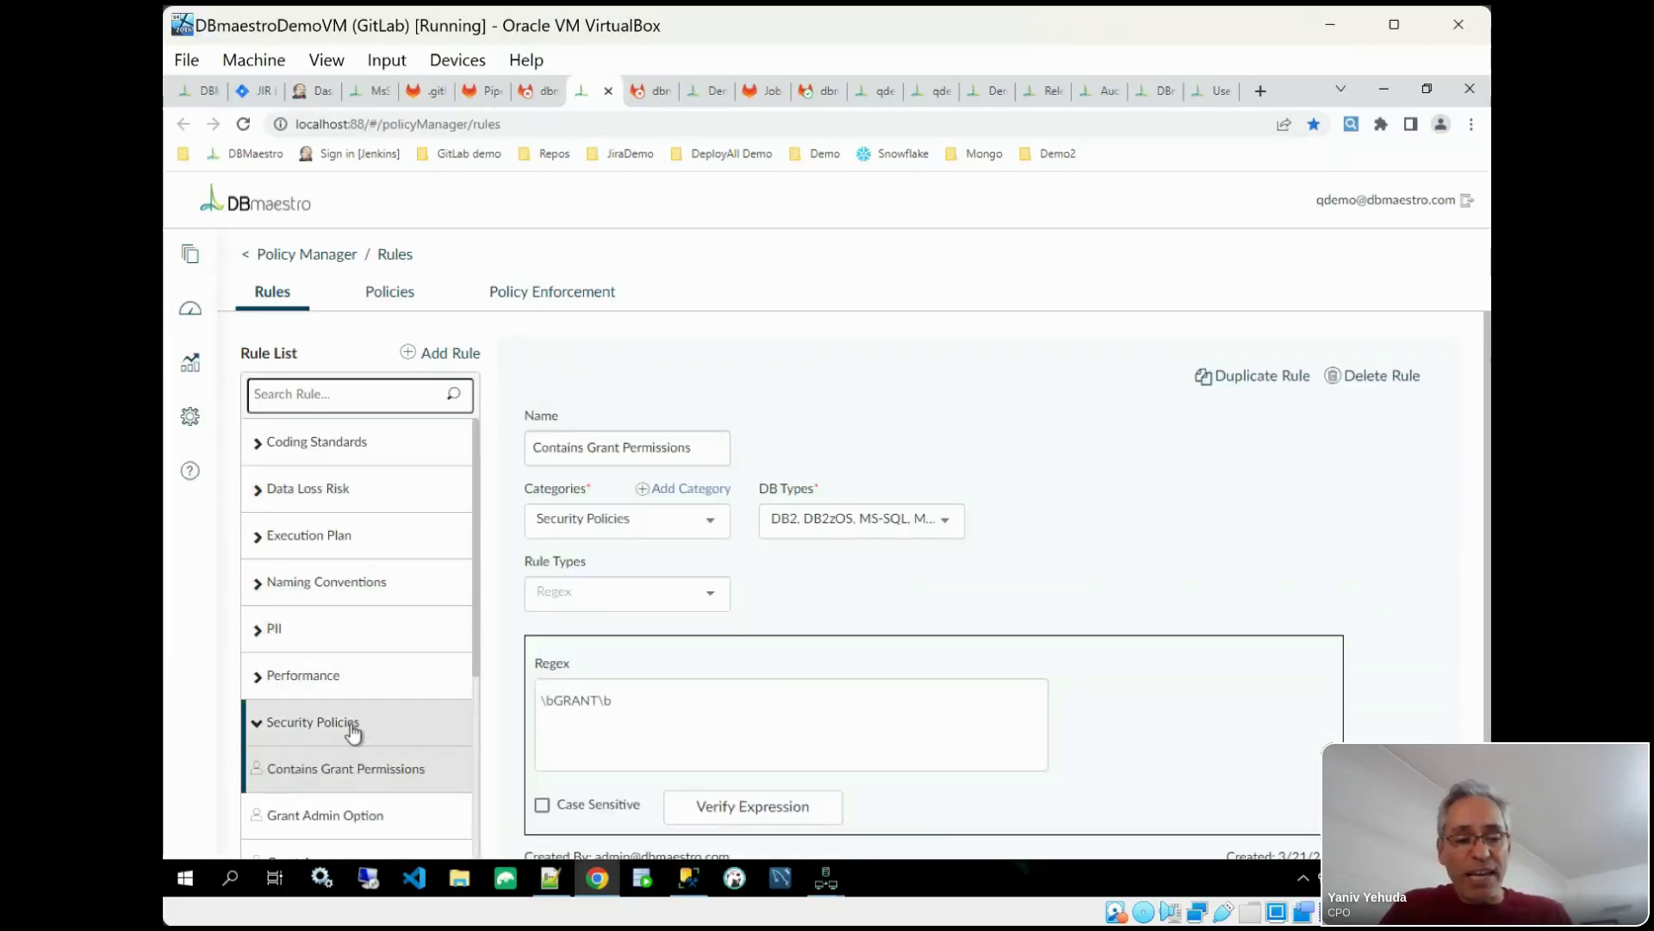
pyautogui.moveTo(480, 654); pyautogui.dragTo(474, 740)
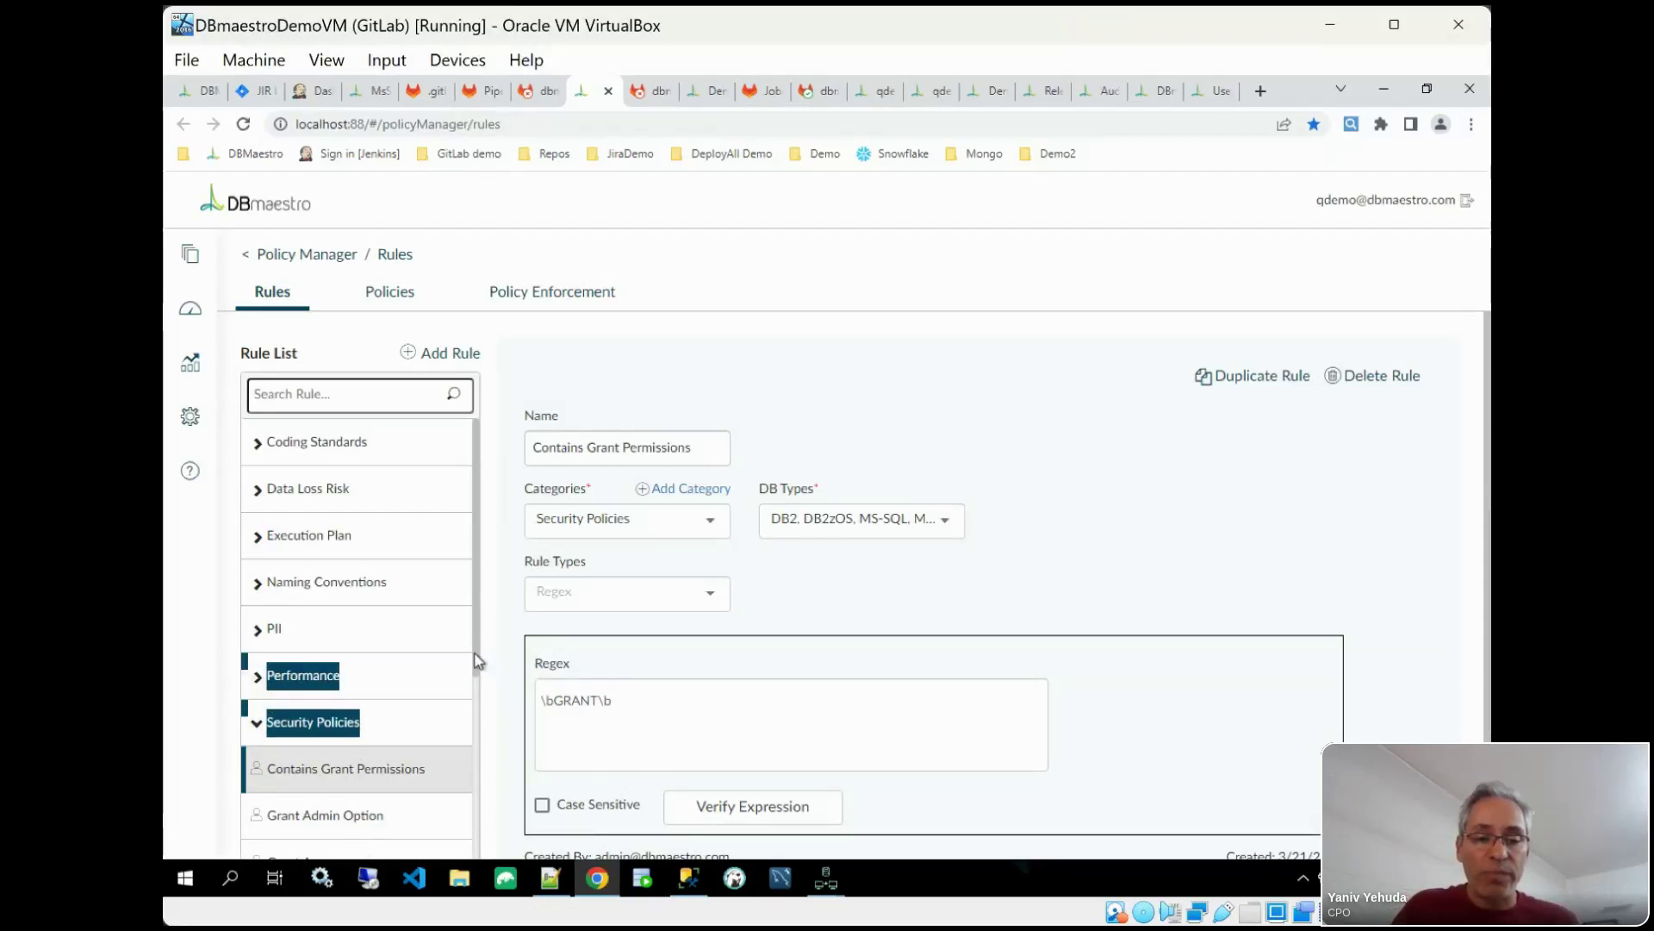
pyautogui.moveTo(476, 665); pyautogui.dragTo(483, 761)
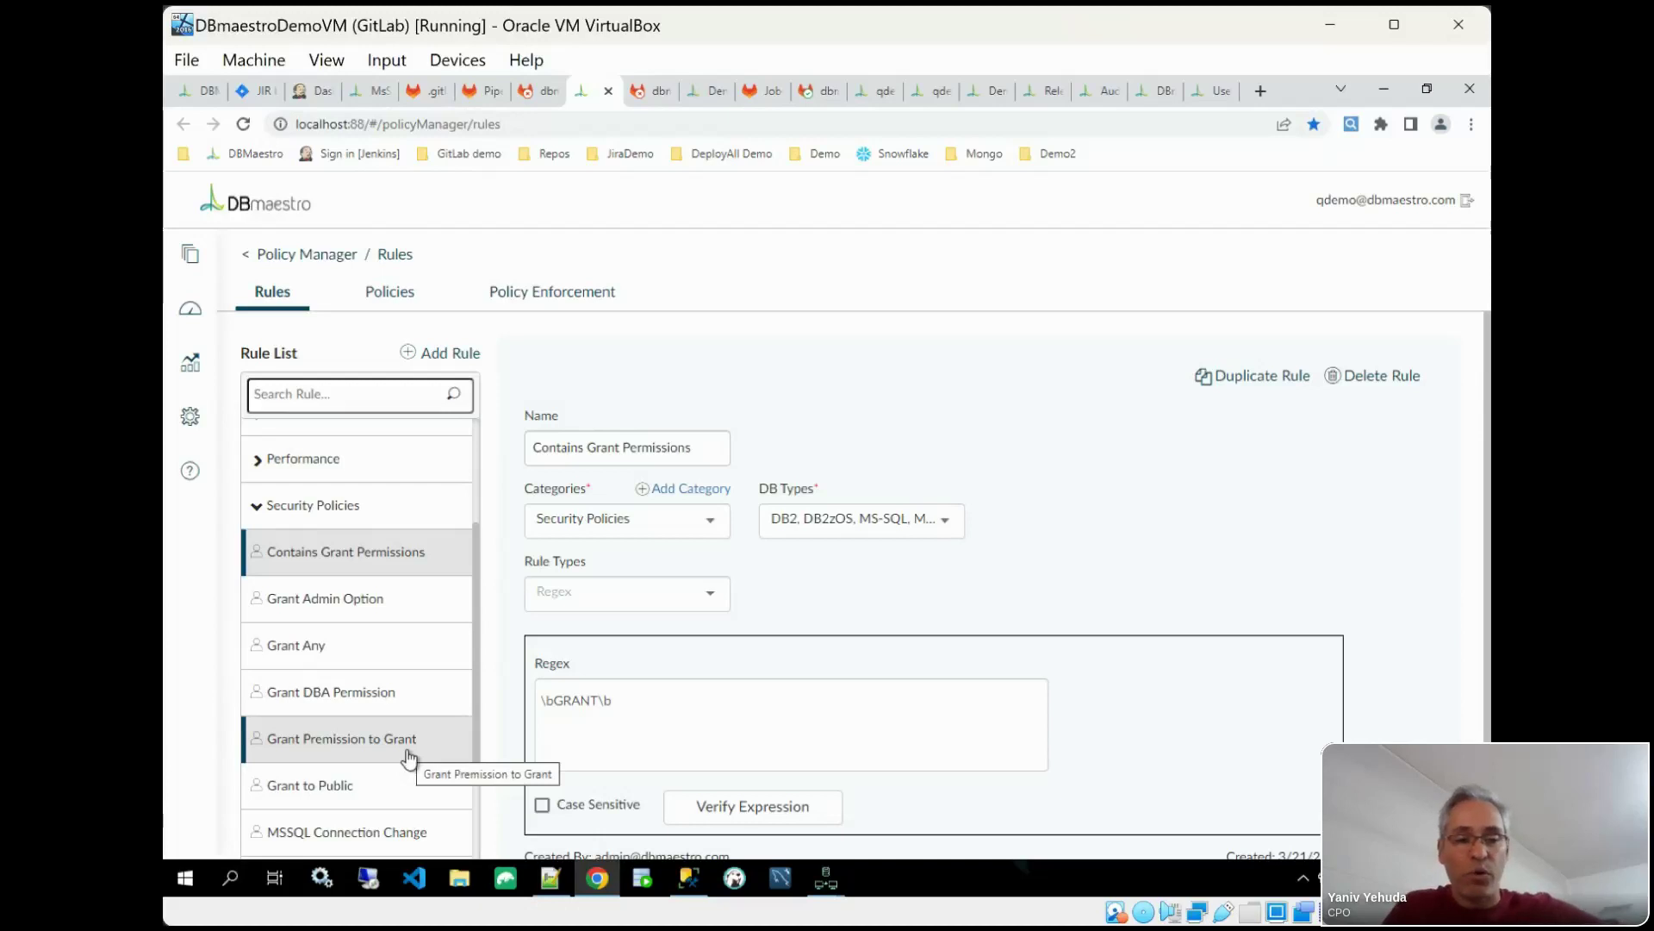
pyautogui.click(376, 666)
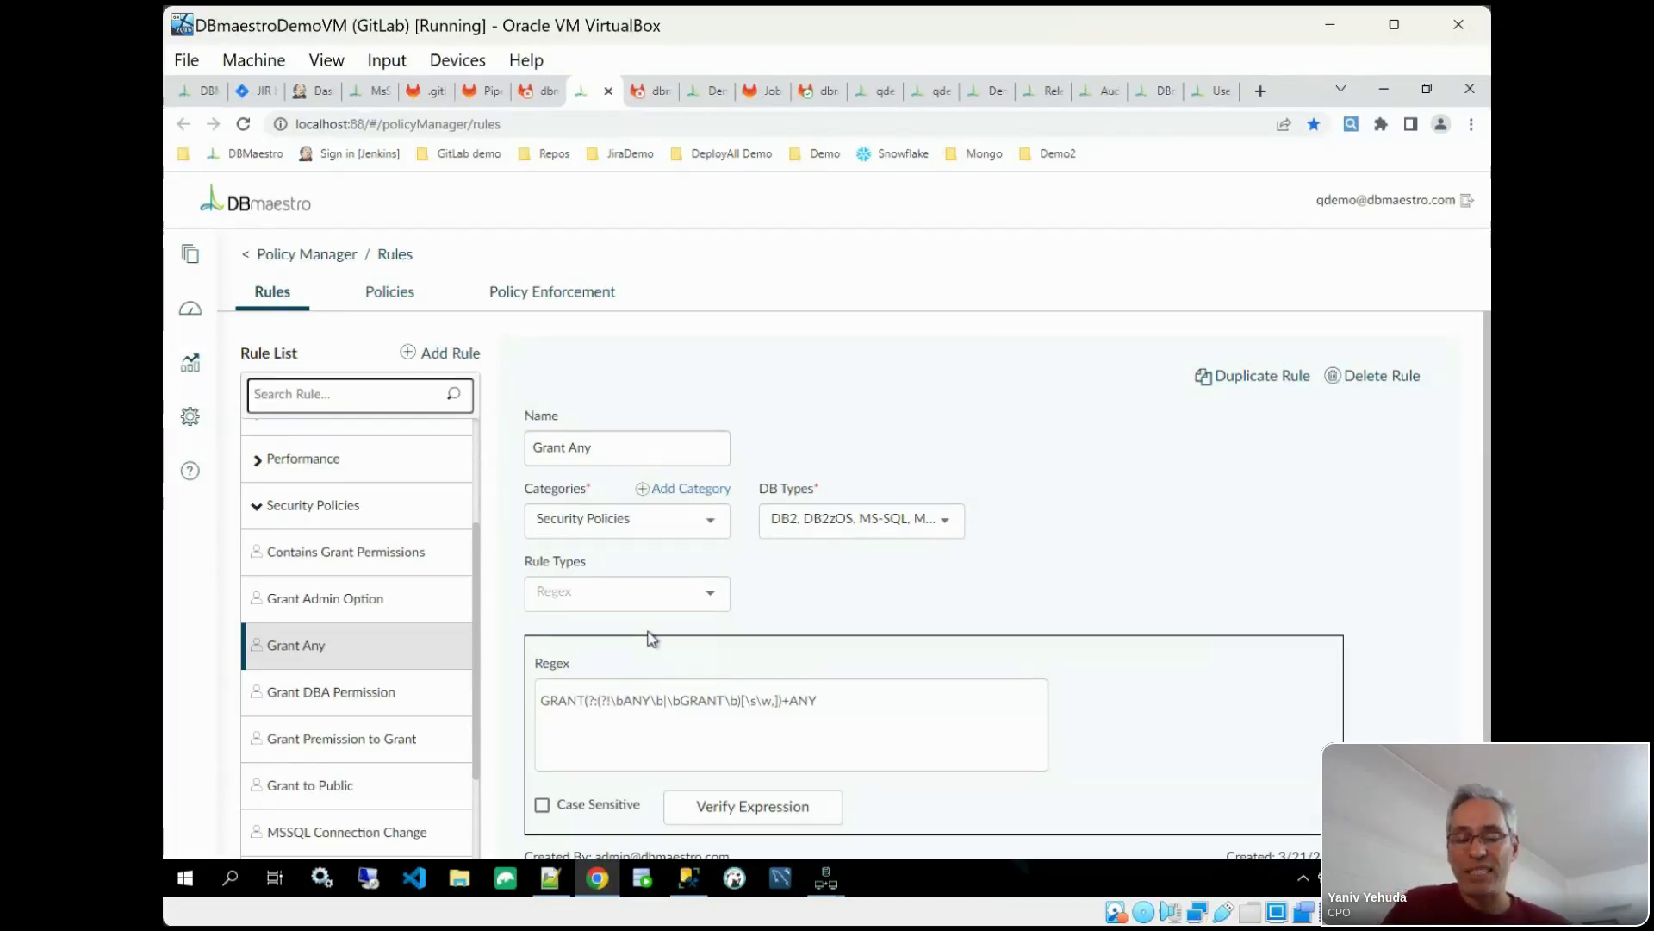
# Step: Move issue JIR-5 back to In Progress on Jira's JIR Sprint 1 board
pyautogui.click(253, 91)
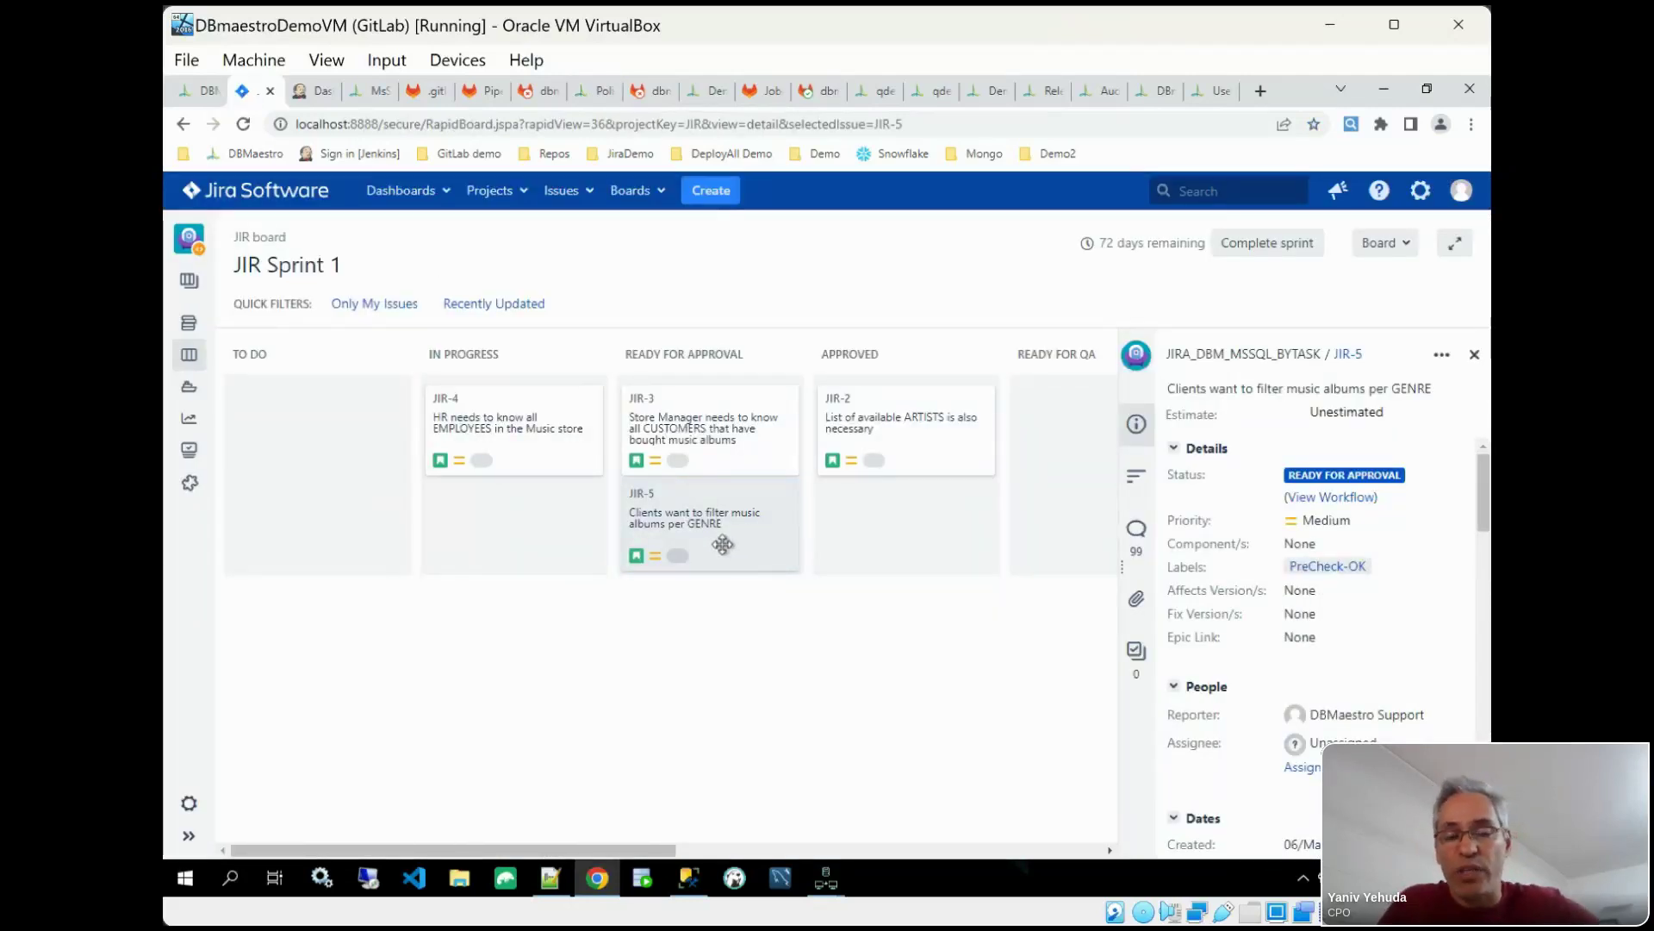
pyautogui.moveTo(722, 543); pyautogui.dragTo(547, 529)
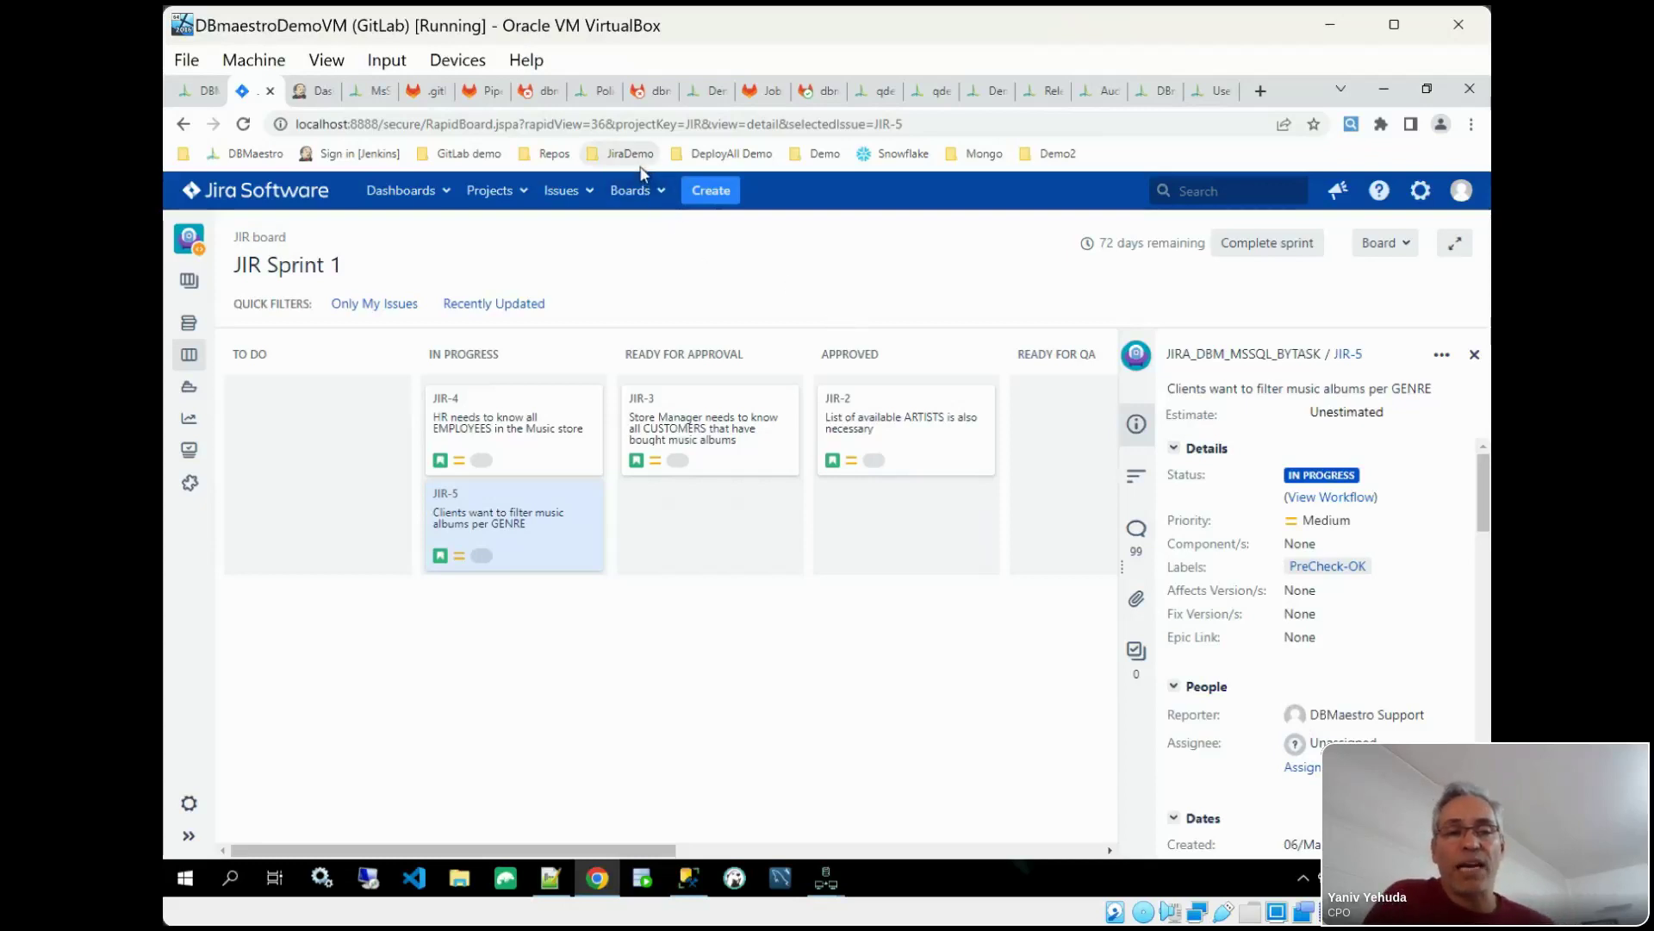
# Step: Revisit the GitLab policy violation log and the policy rules, then highlight 'creat TABLE syntaxerror' in the other failed dbm-pre-check-job log
pyautogui.click(529, 92)
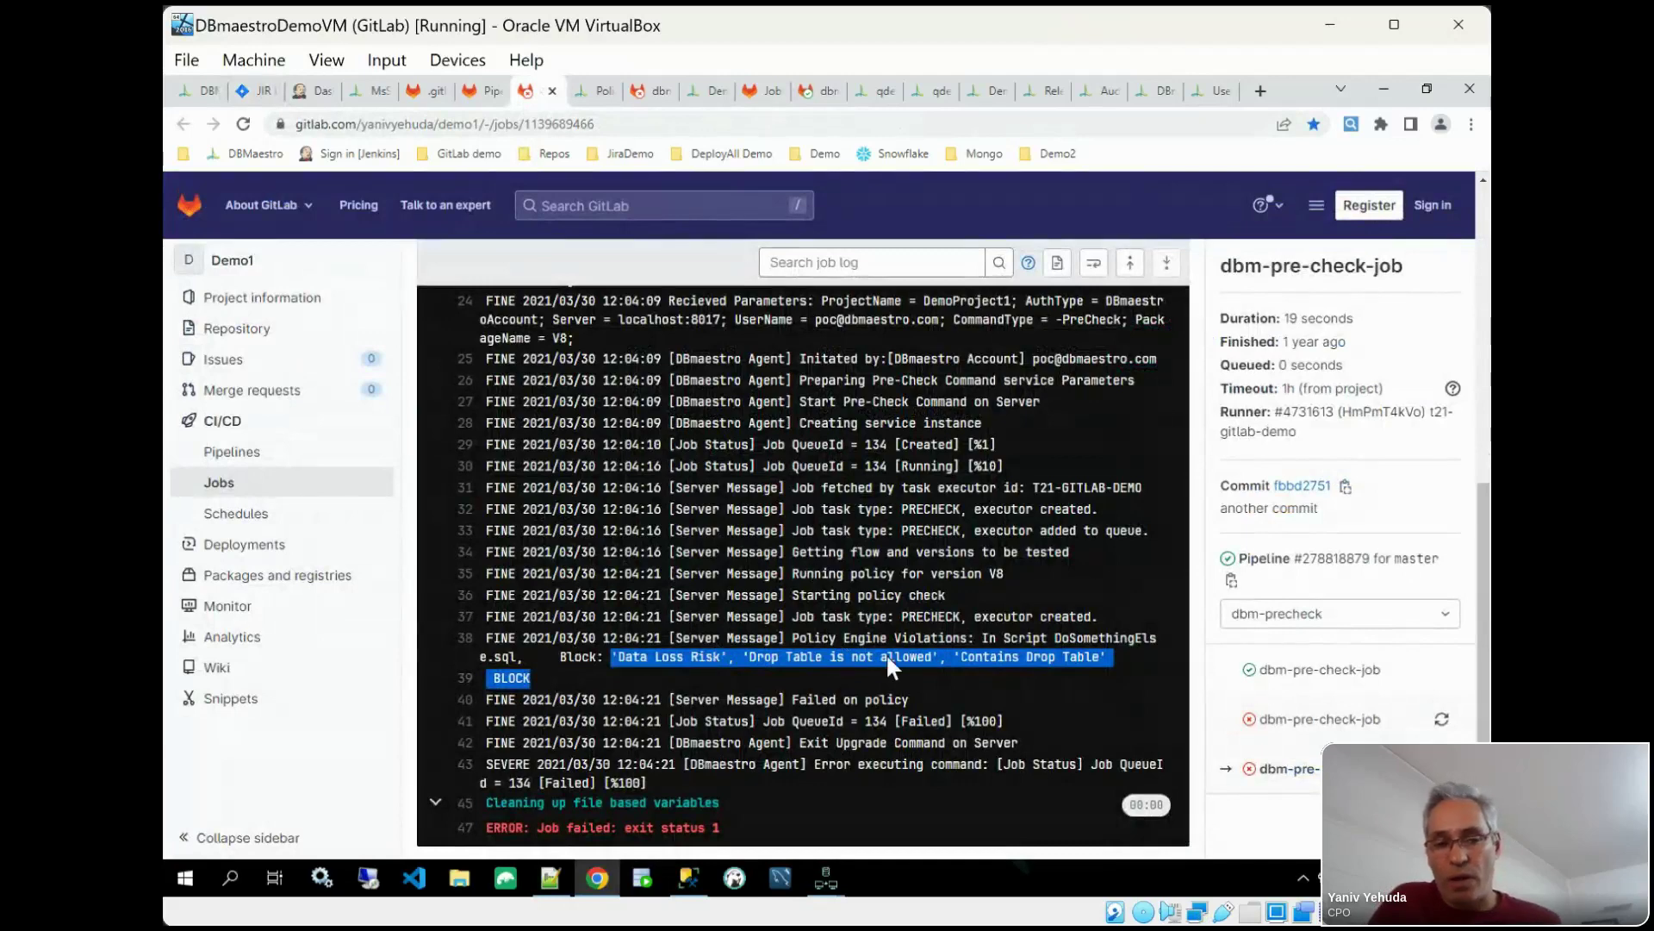
pyautogui.click(587, 101)
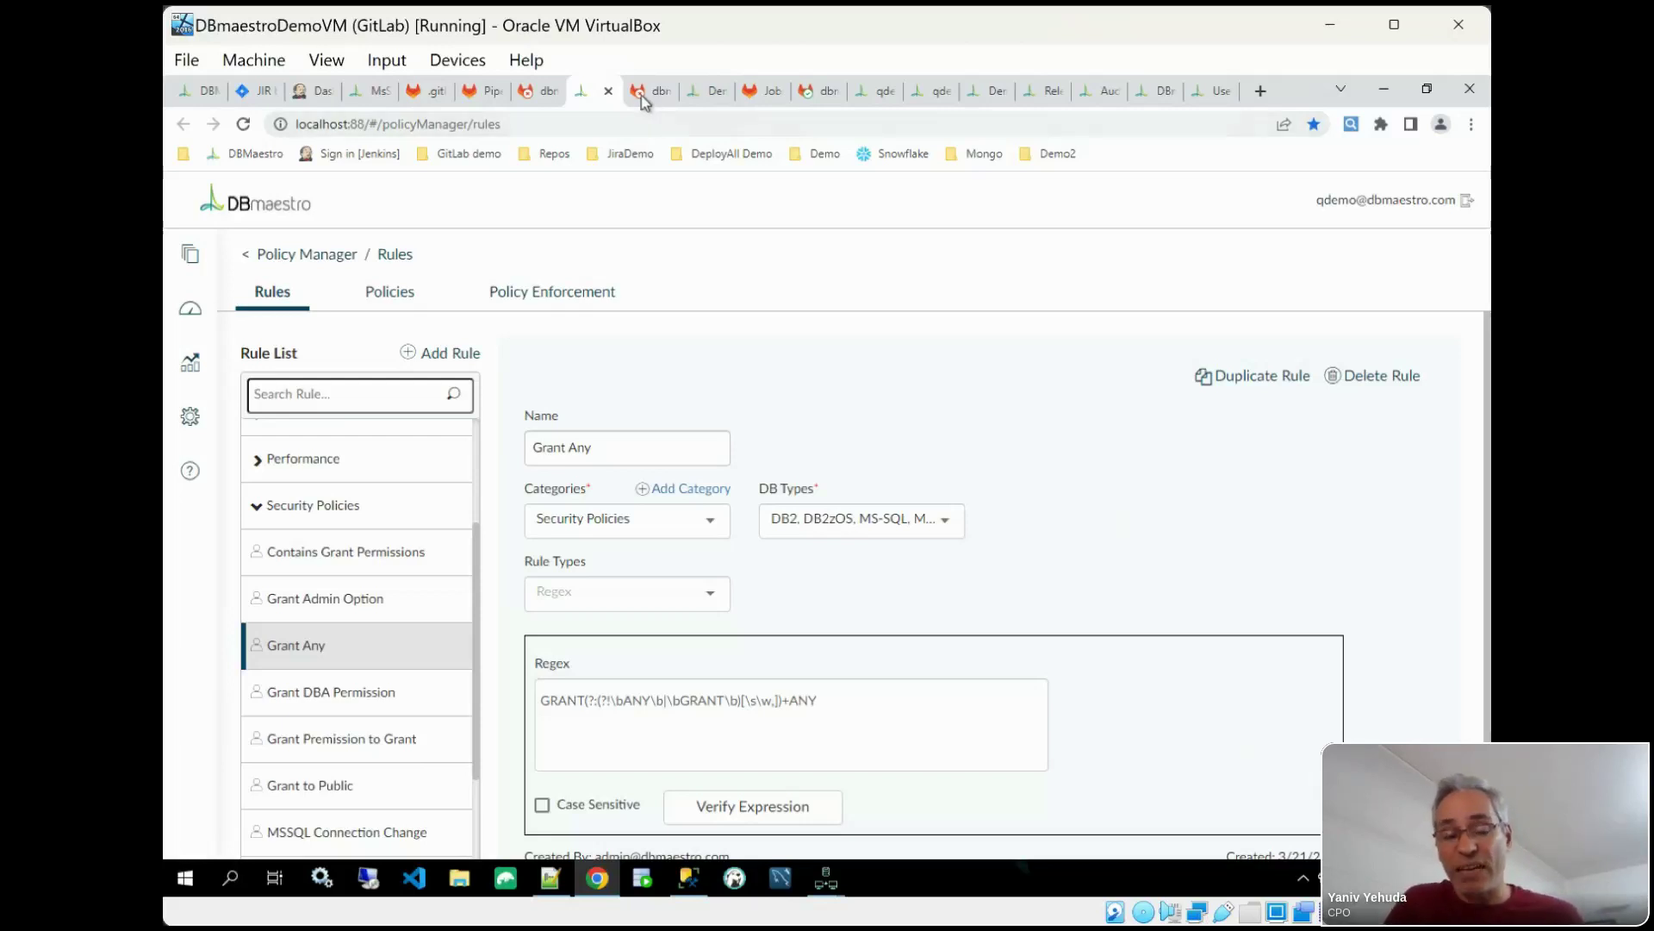
pyautogui.click(641, 93)
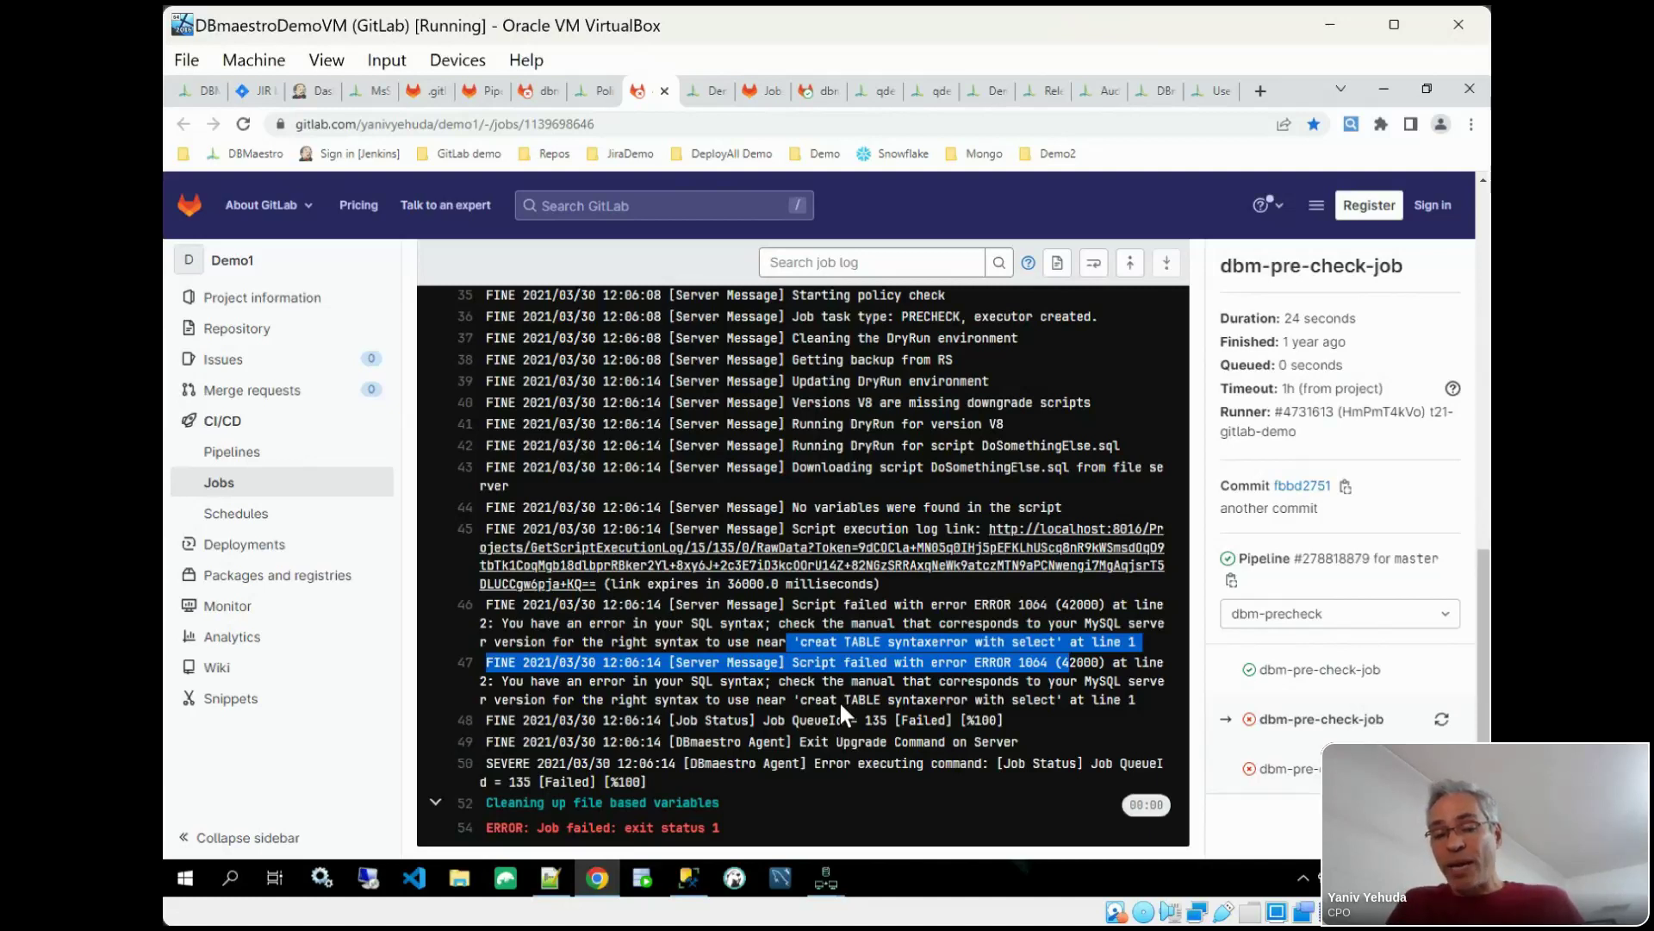
pyautogui.doubleClick(814, 642)
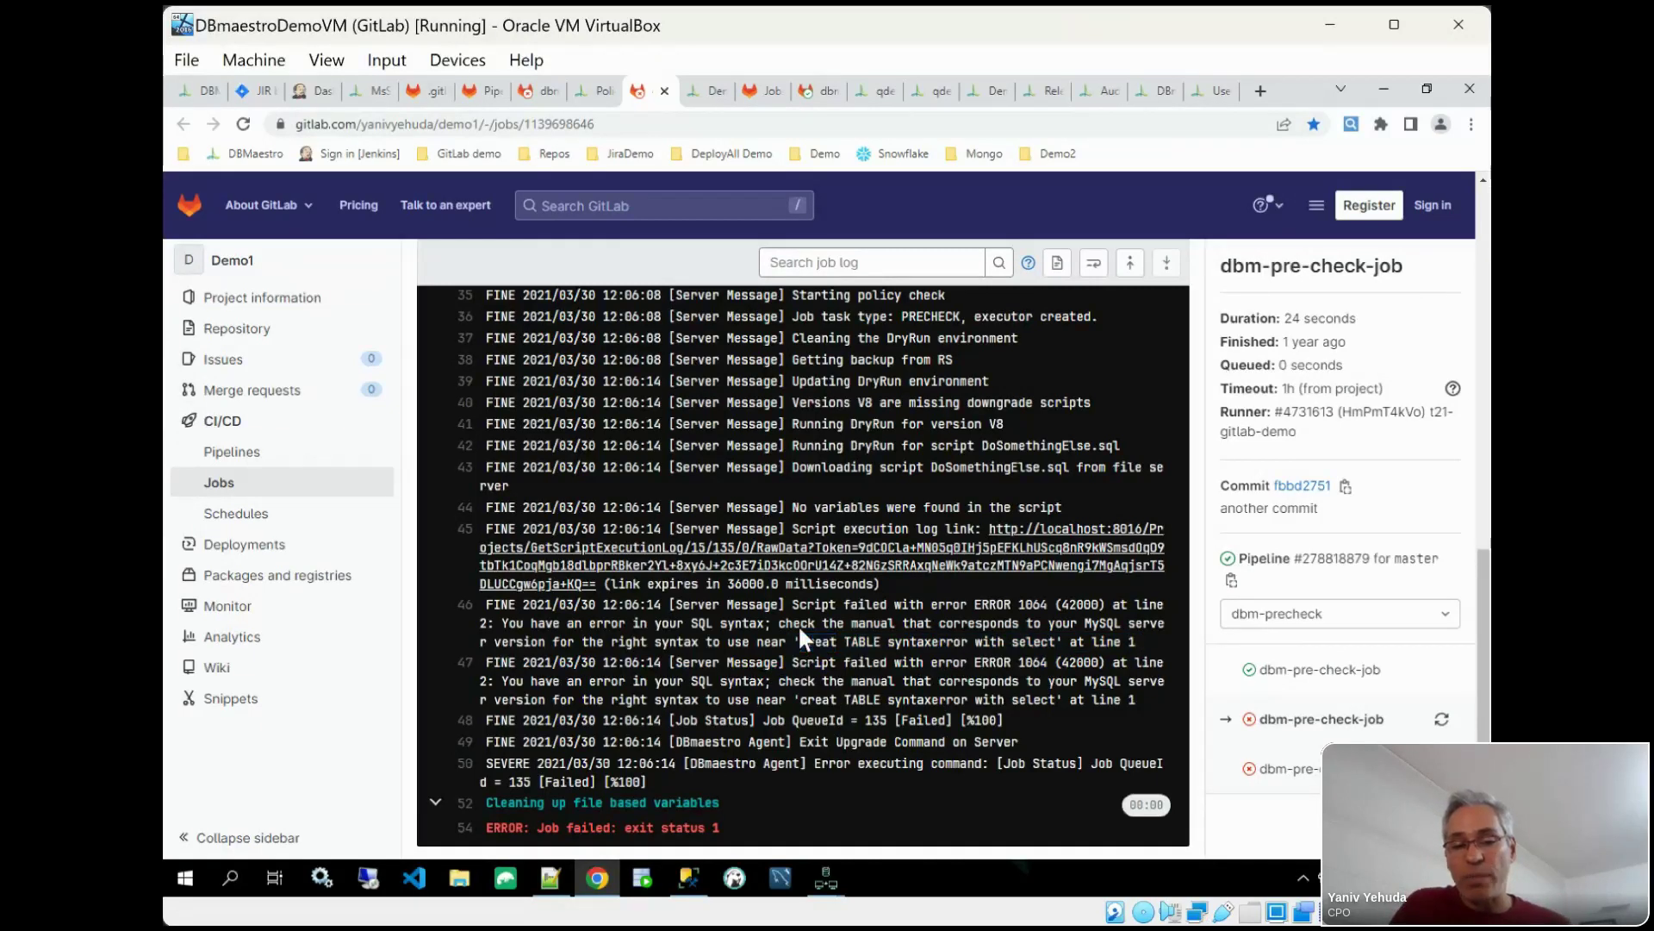
pyautogui.moveTo(795, 642); pyautogui.dragTo(825, 666)
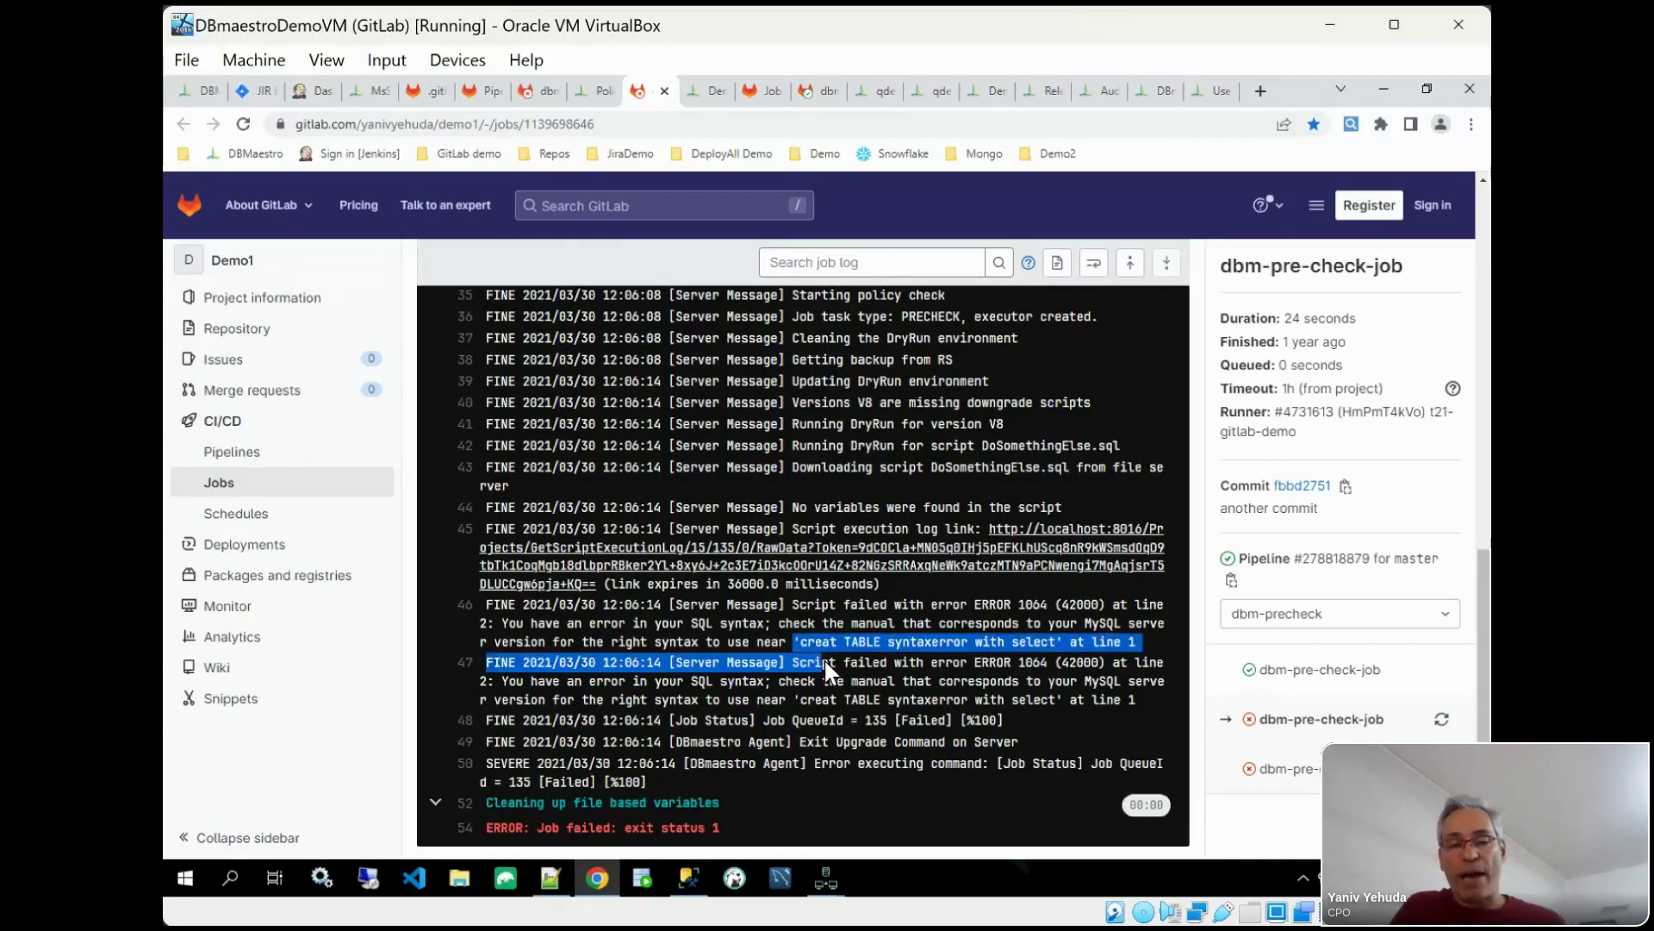
pyautogui.doubleClick(808, 643)
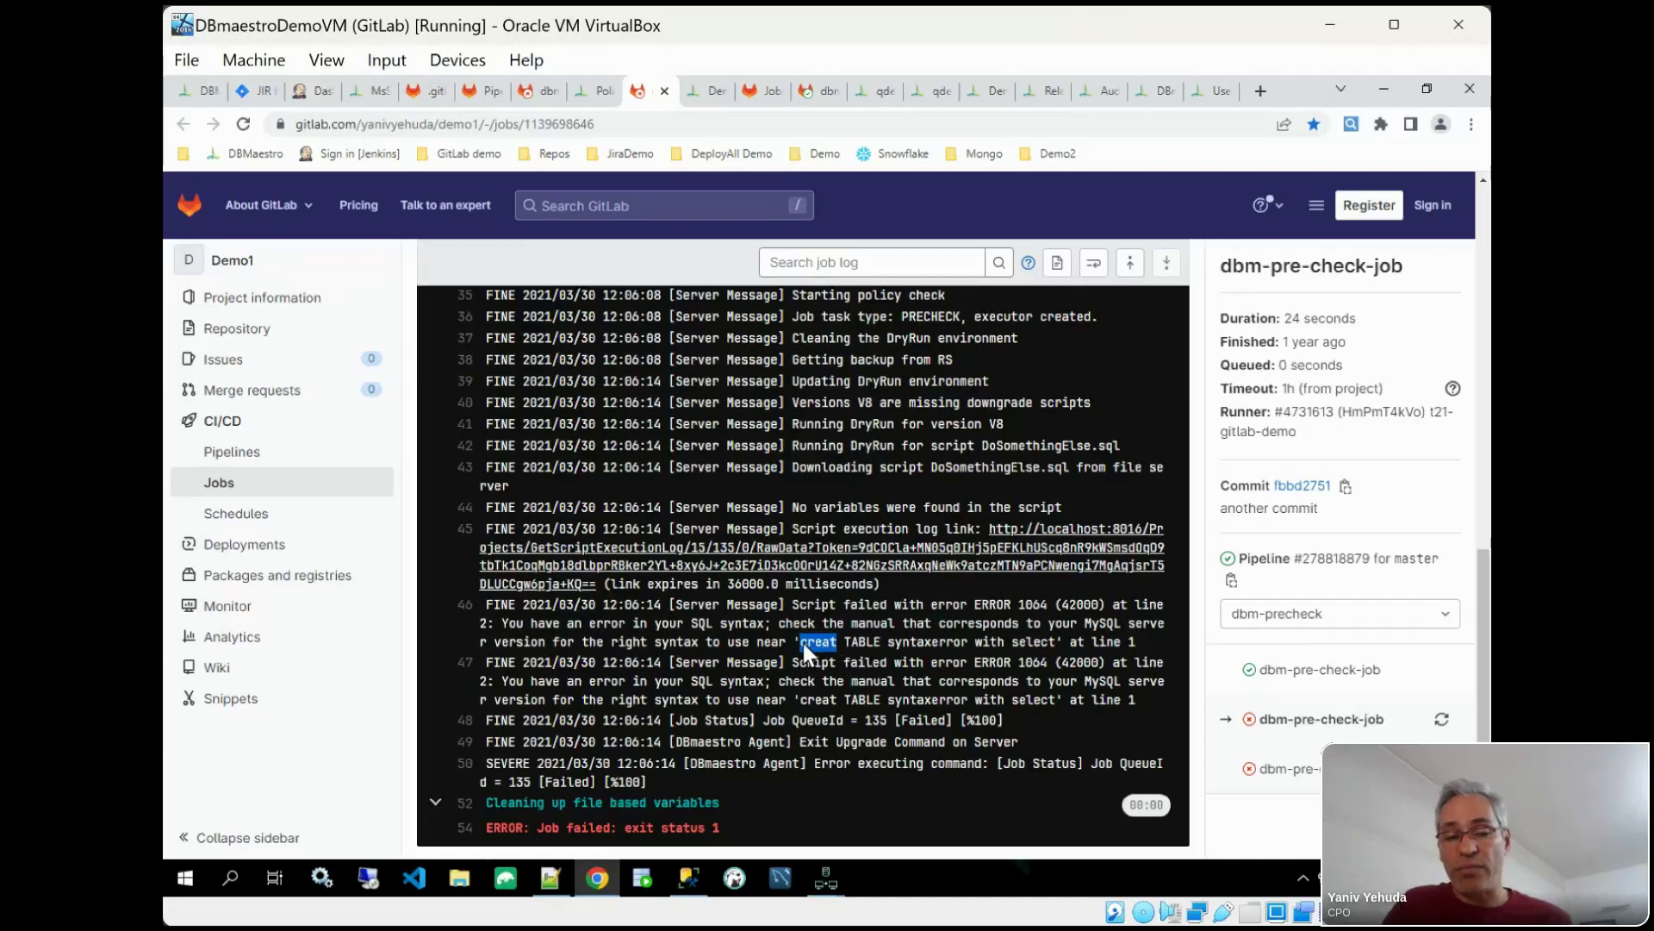
pyautogui.moveTo(799, 638); pyautogui.dragTo(946, 642)
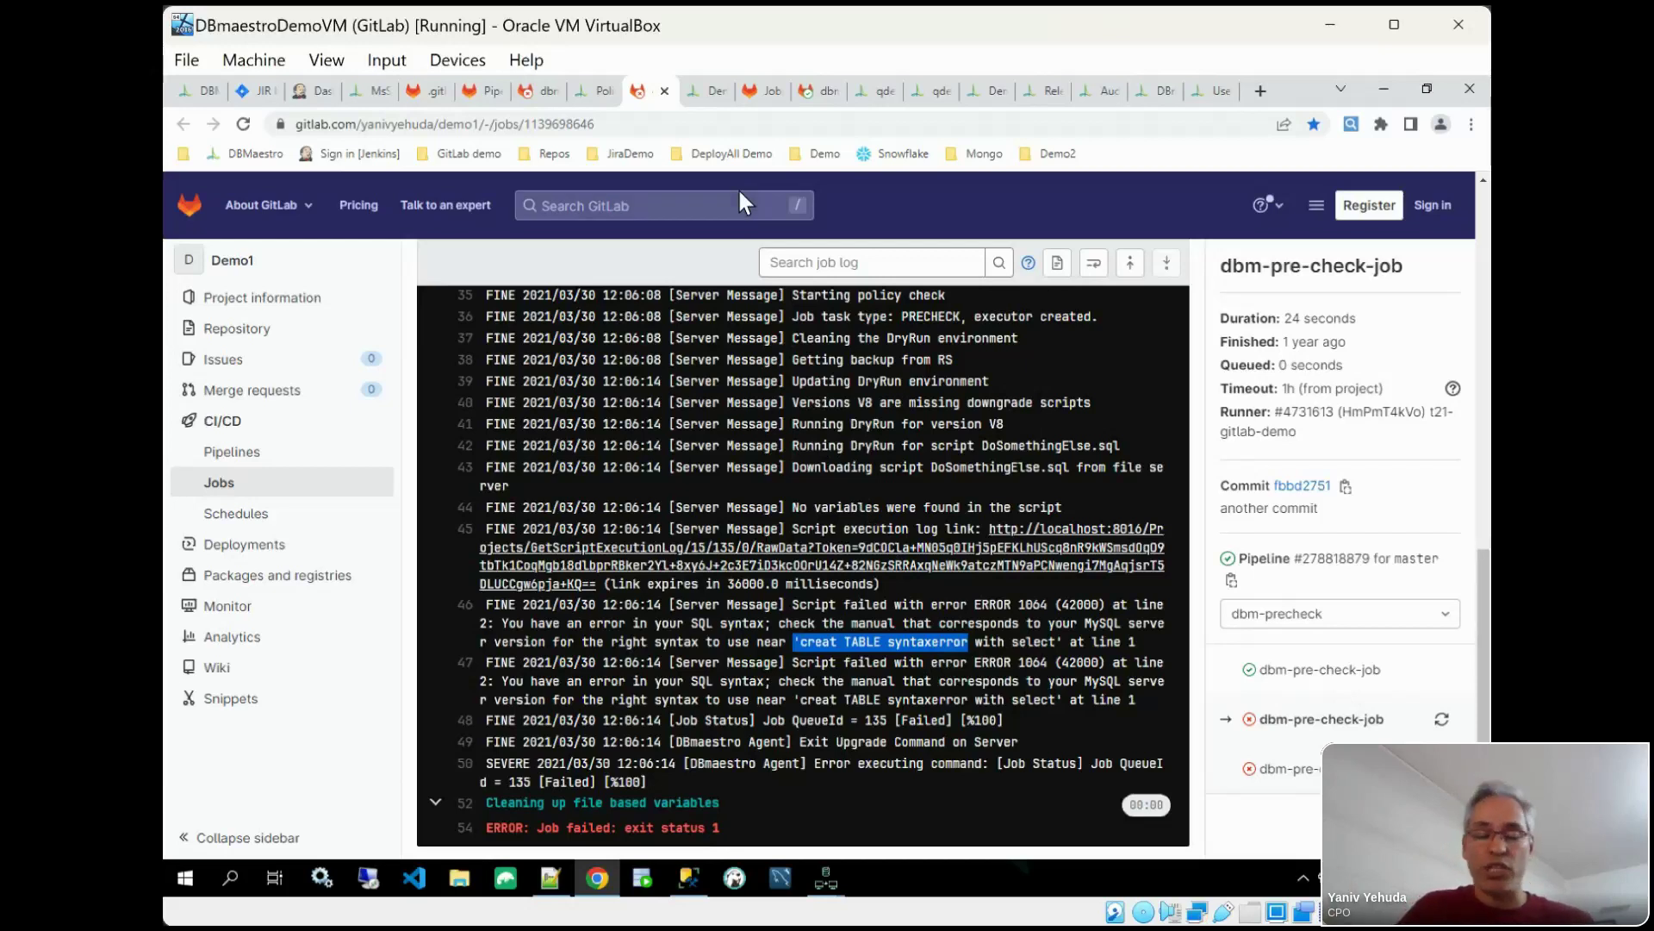
# Step: In DemoProject1's DryRun activities, inspect the 12:04:17 PM V8 pre-check details, highlight the policy engine violations entry and close the details
pyautogui.click(701, 102)
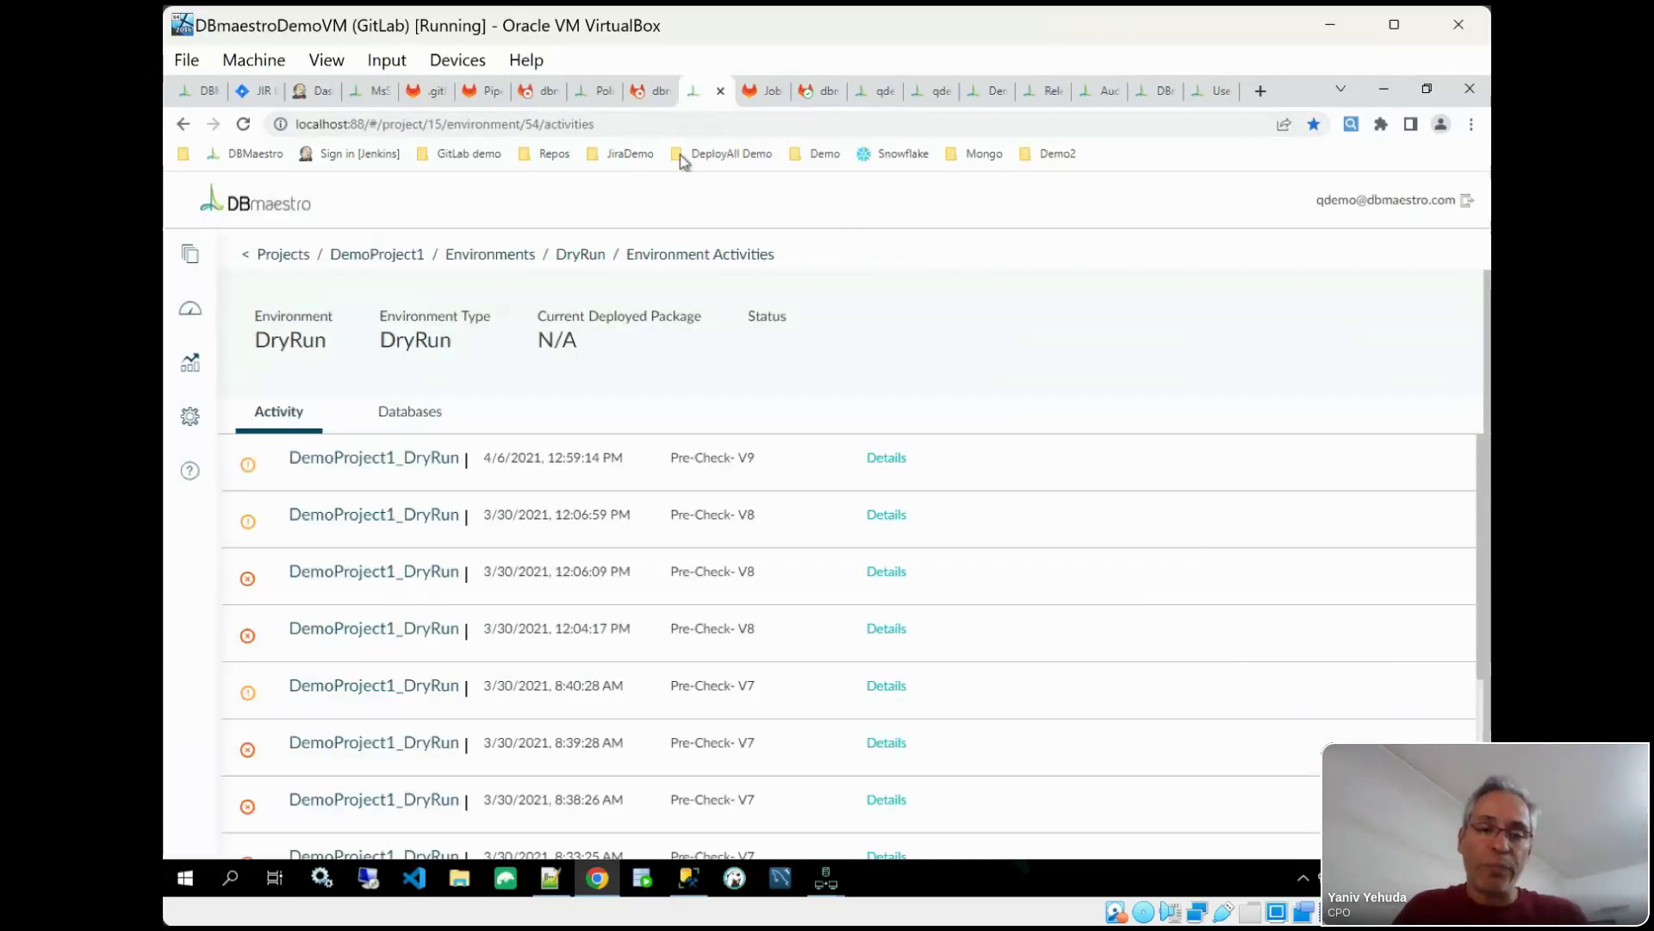
pyautogui.click(884, 630)
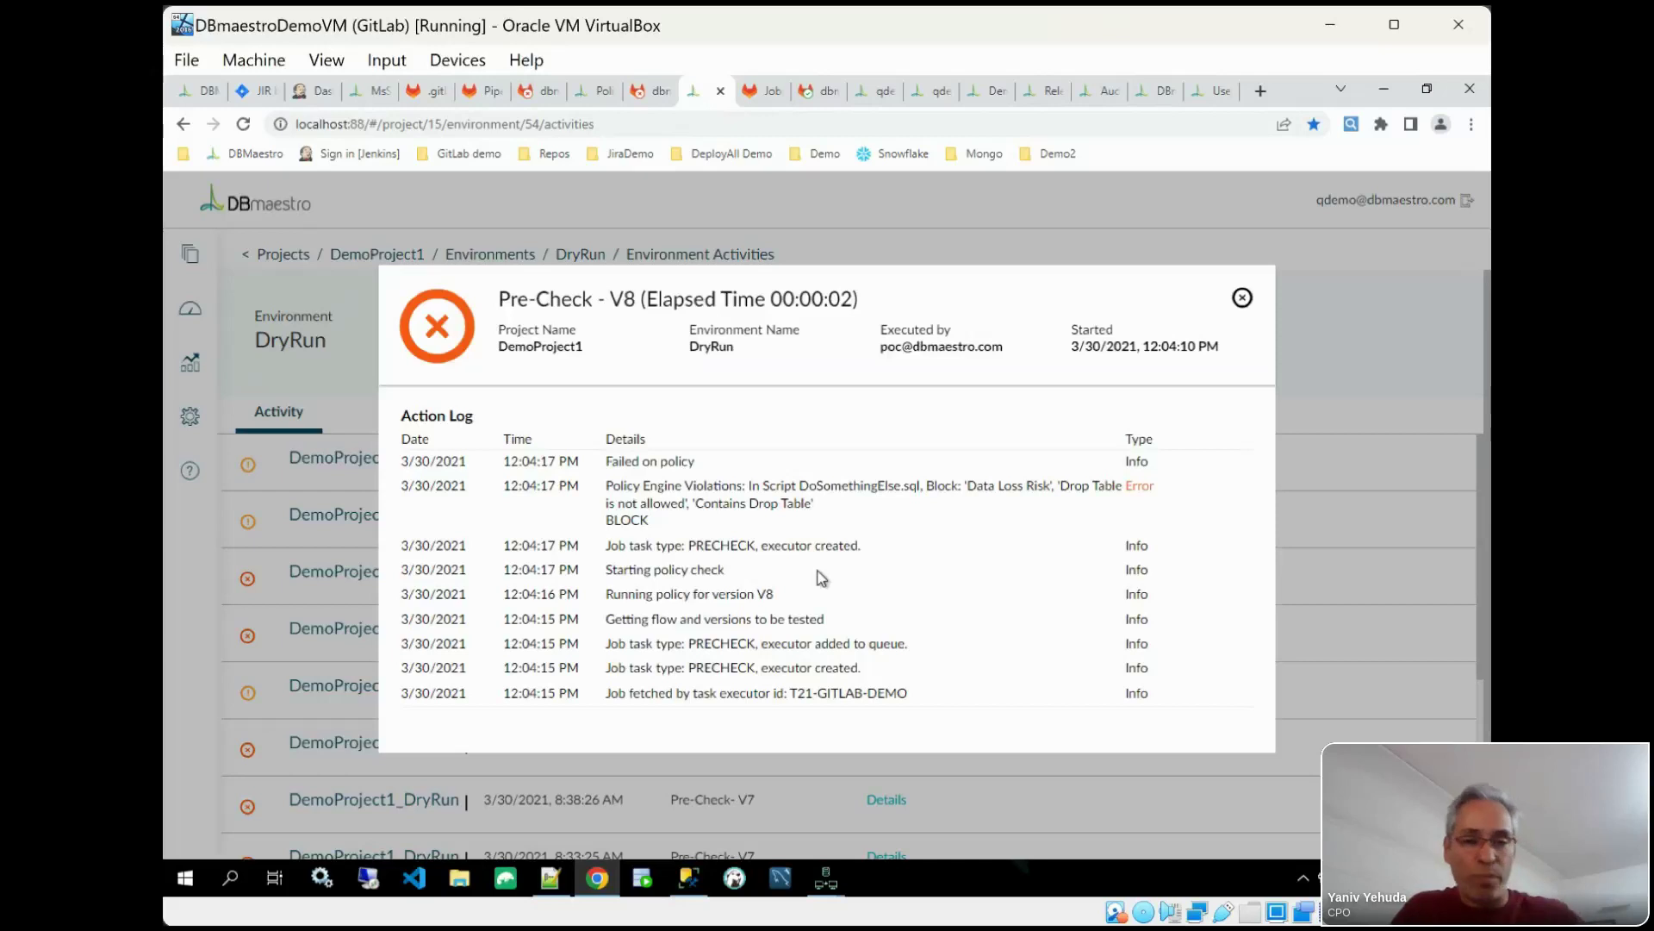
pyautogui.moveTo(627, 487); pyautogui.dragTo(797, 541)
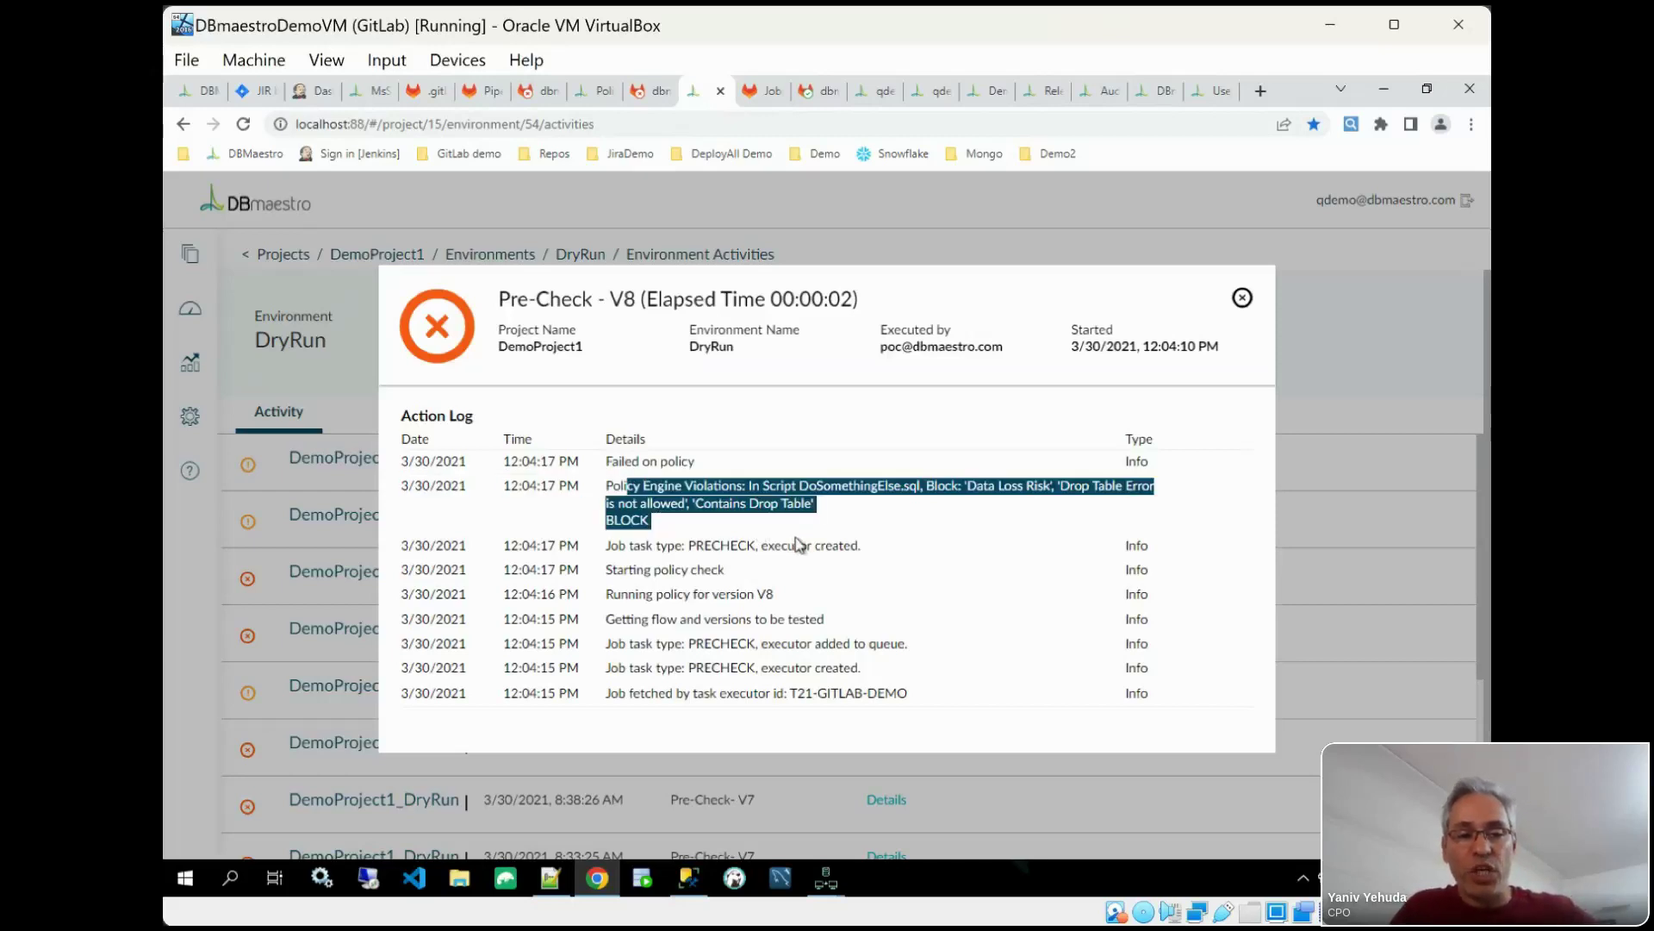
pyautogui.click(1241, 298)
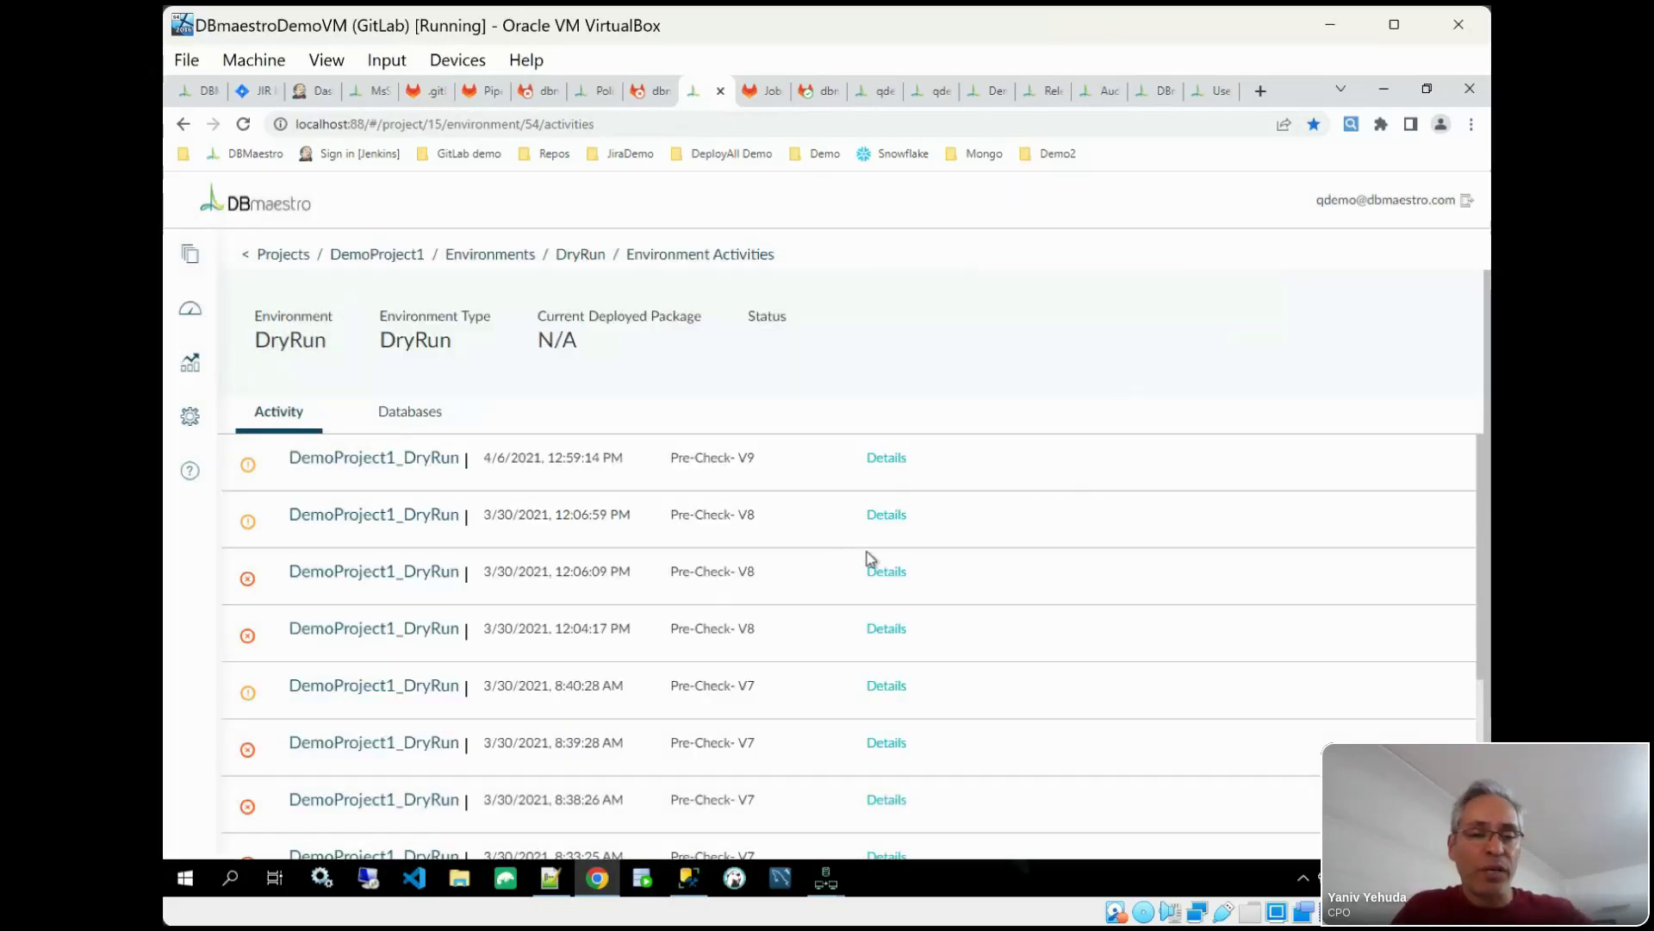
# Step: Inspect the action log and SQL console output of the 12:06:09 PM V8 pre-check, then close both
pyautogui.click(894, 575)
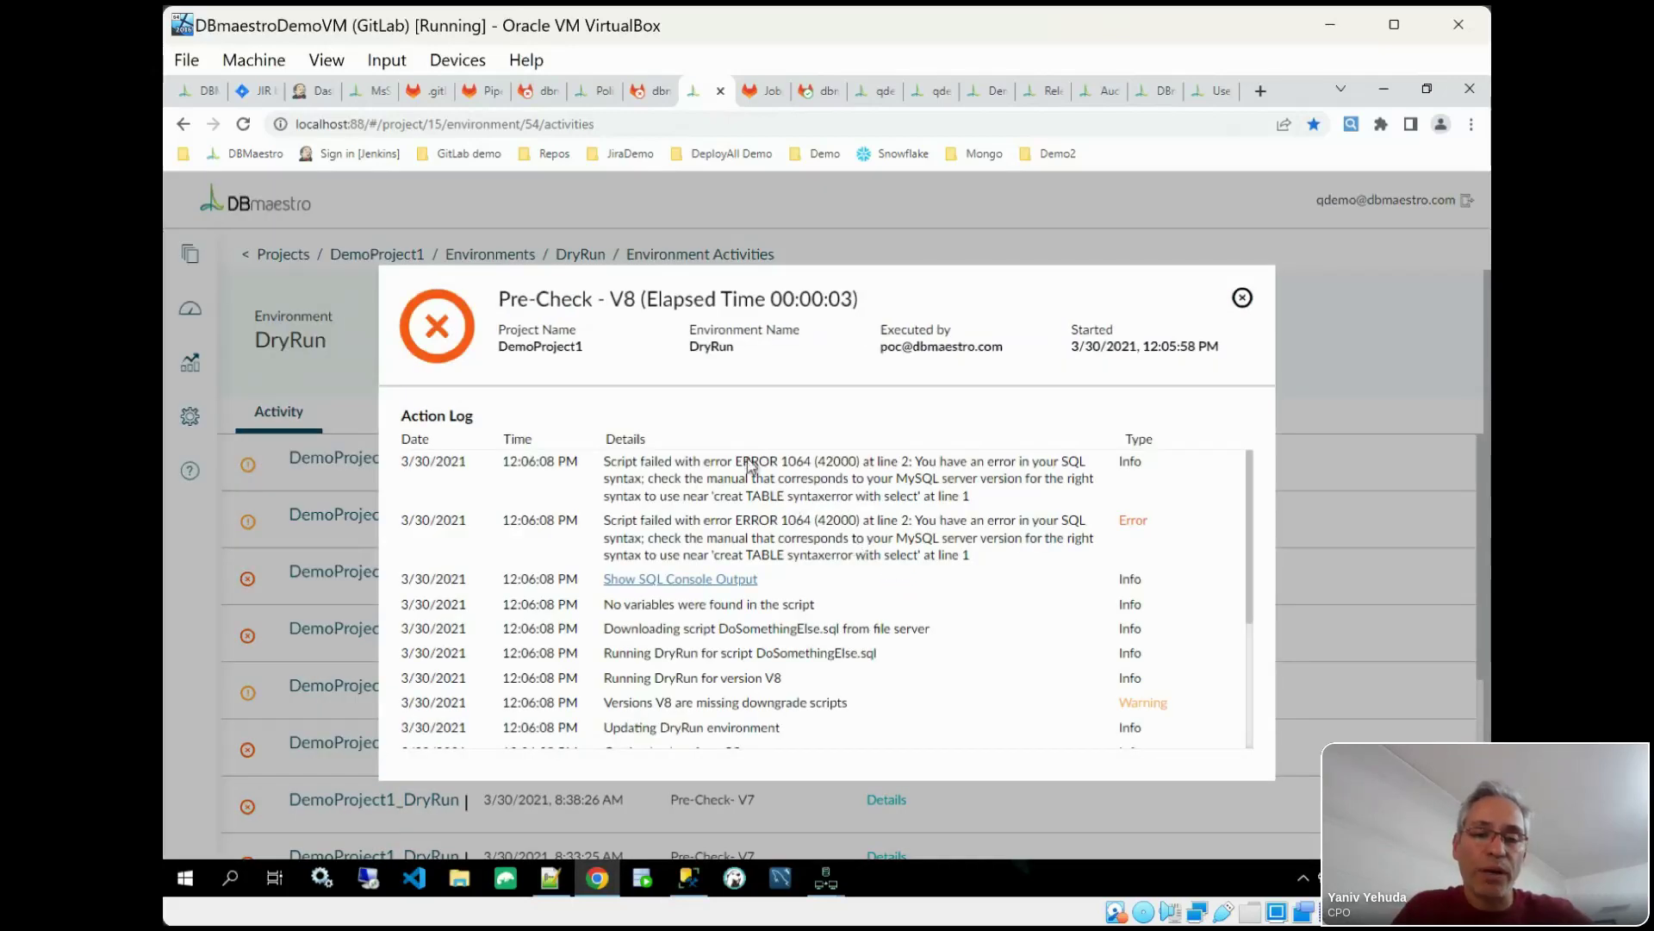
pyautogui.doubleClick(735, 497)
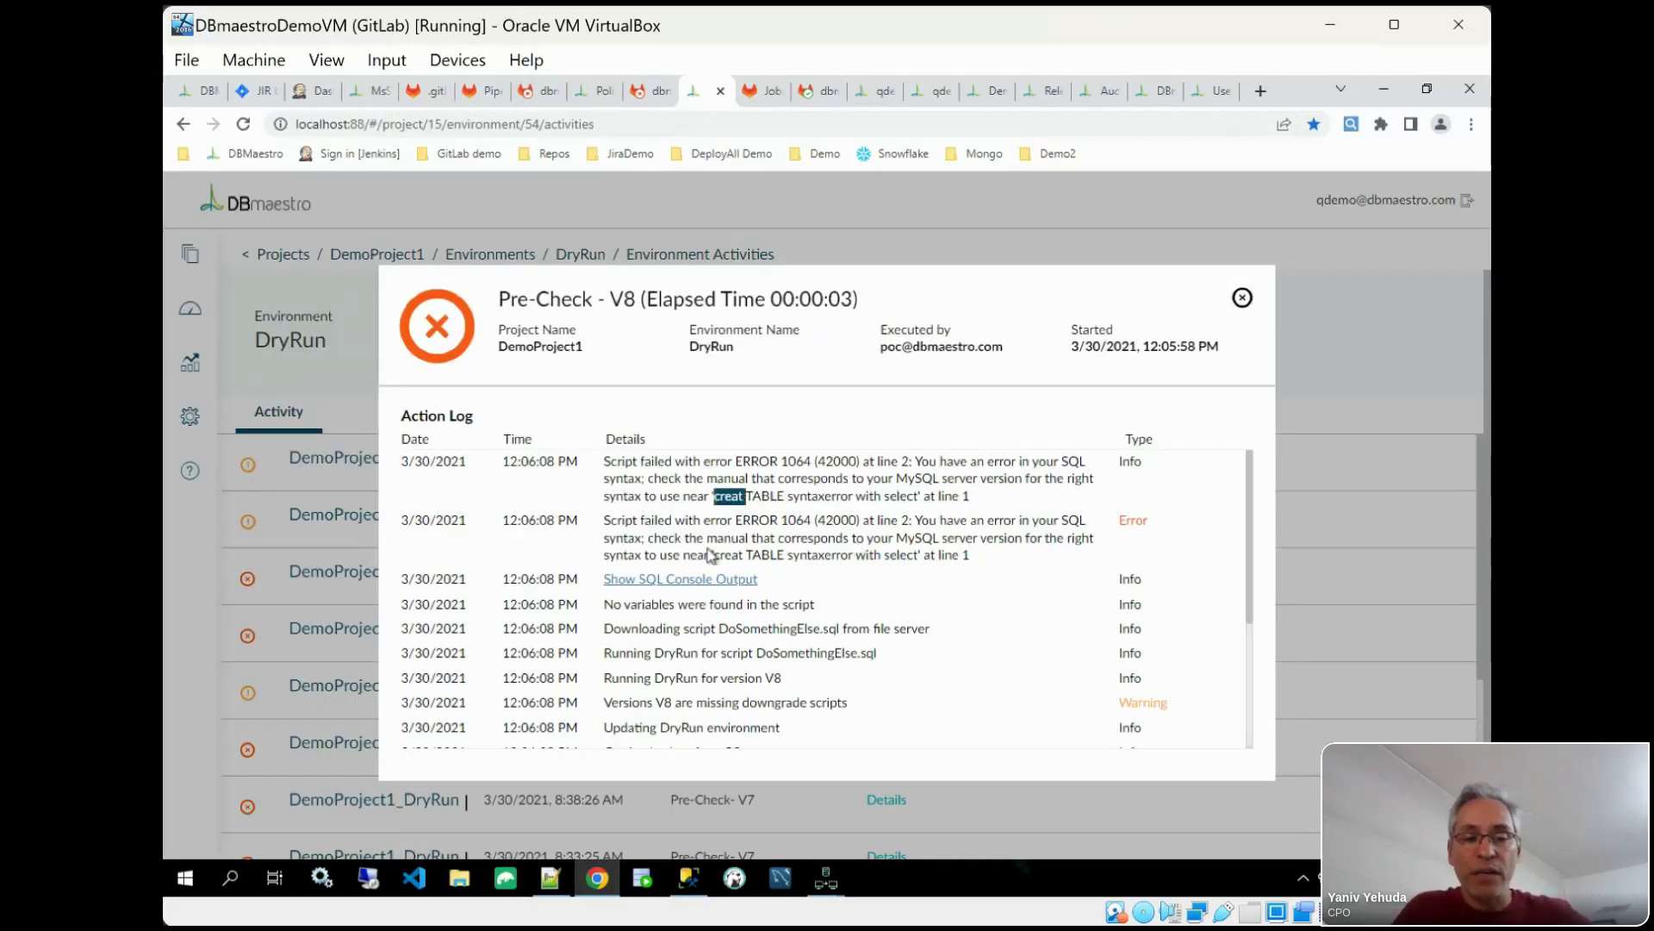
pyautogui.click(720, 582)
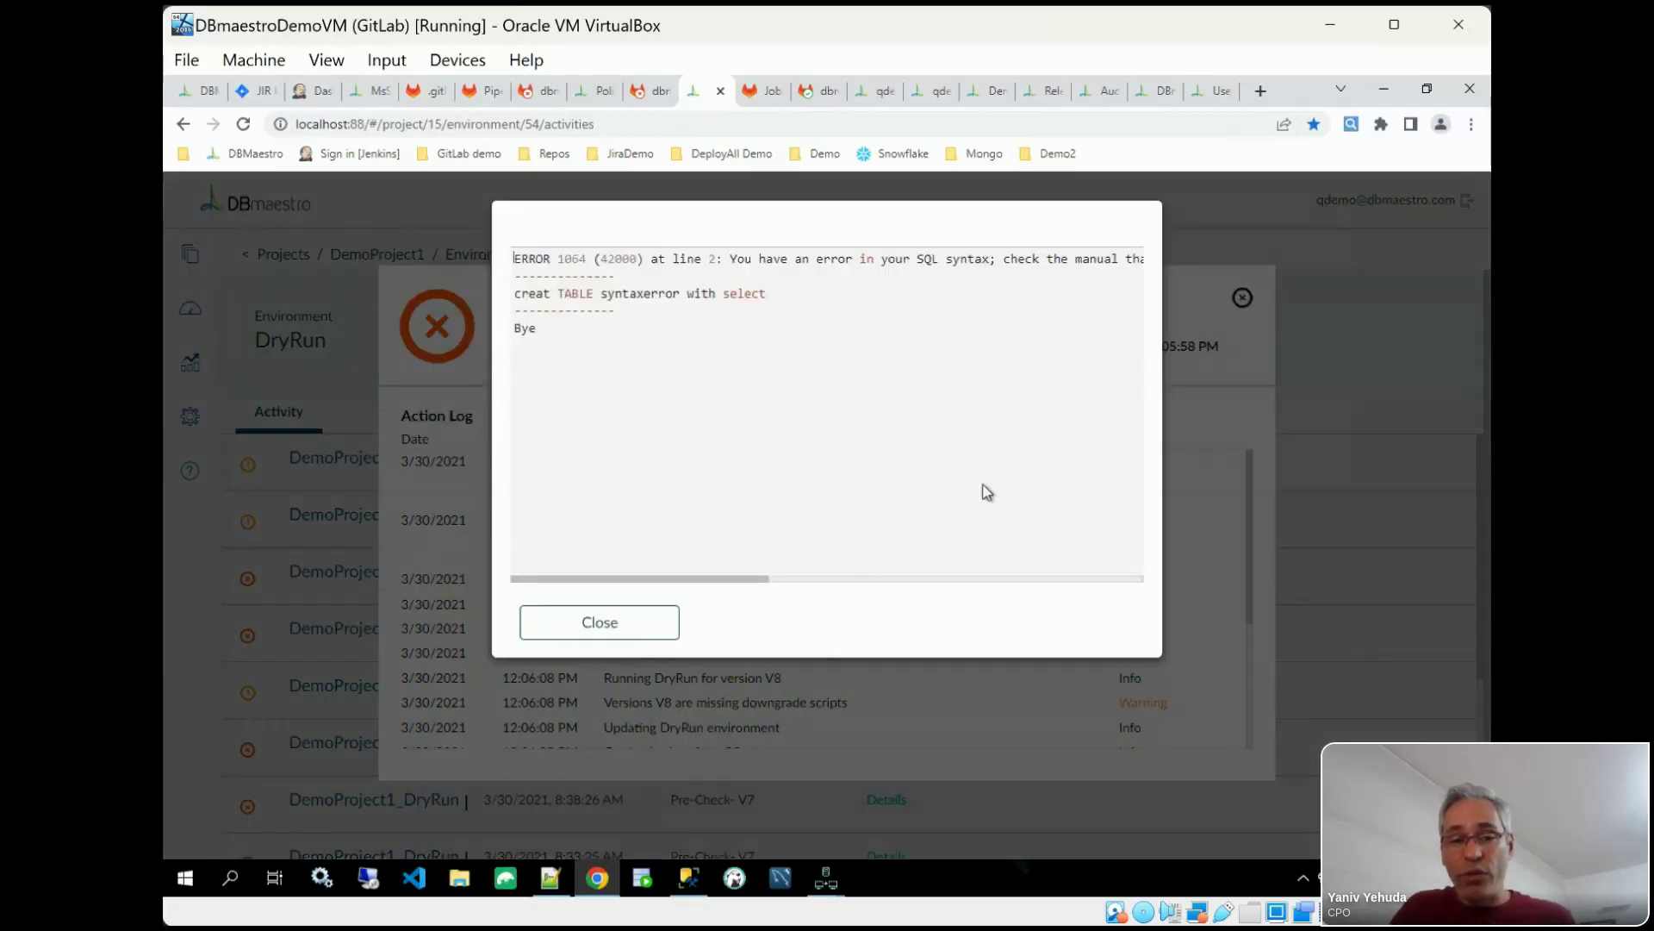
pyautogui.moveTo(721, 587); pyautogui.dragTo(1115, 580)
pyautogui.click(637, 627)
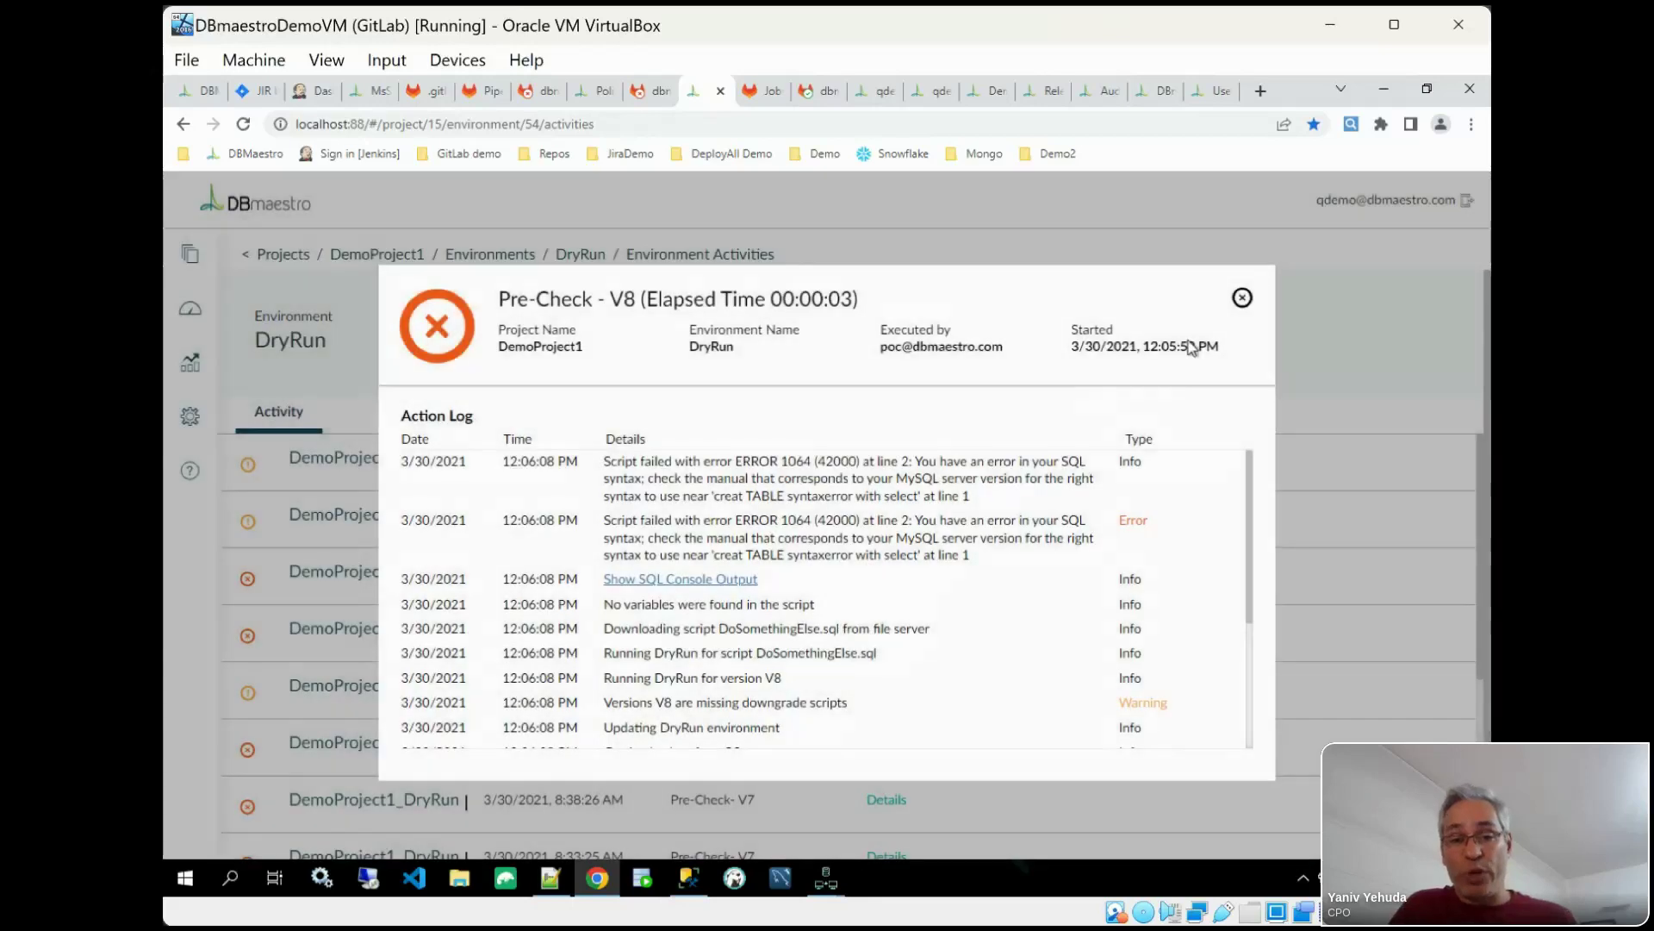
pyautogui.click(1243, 298)
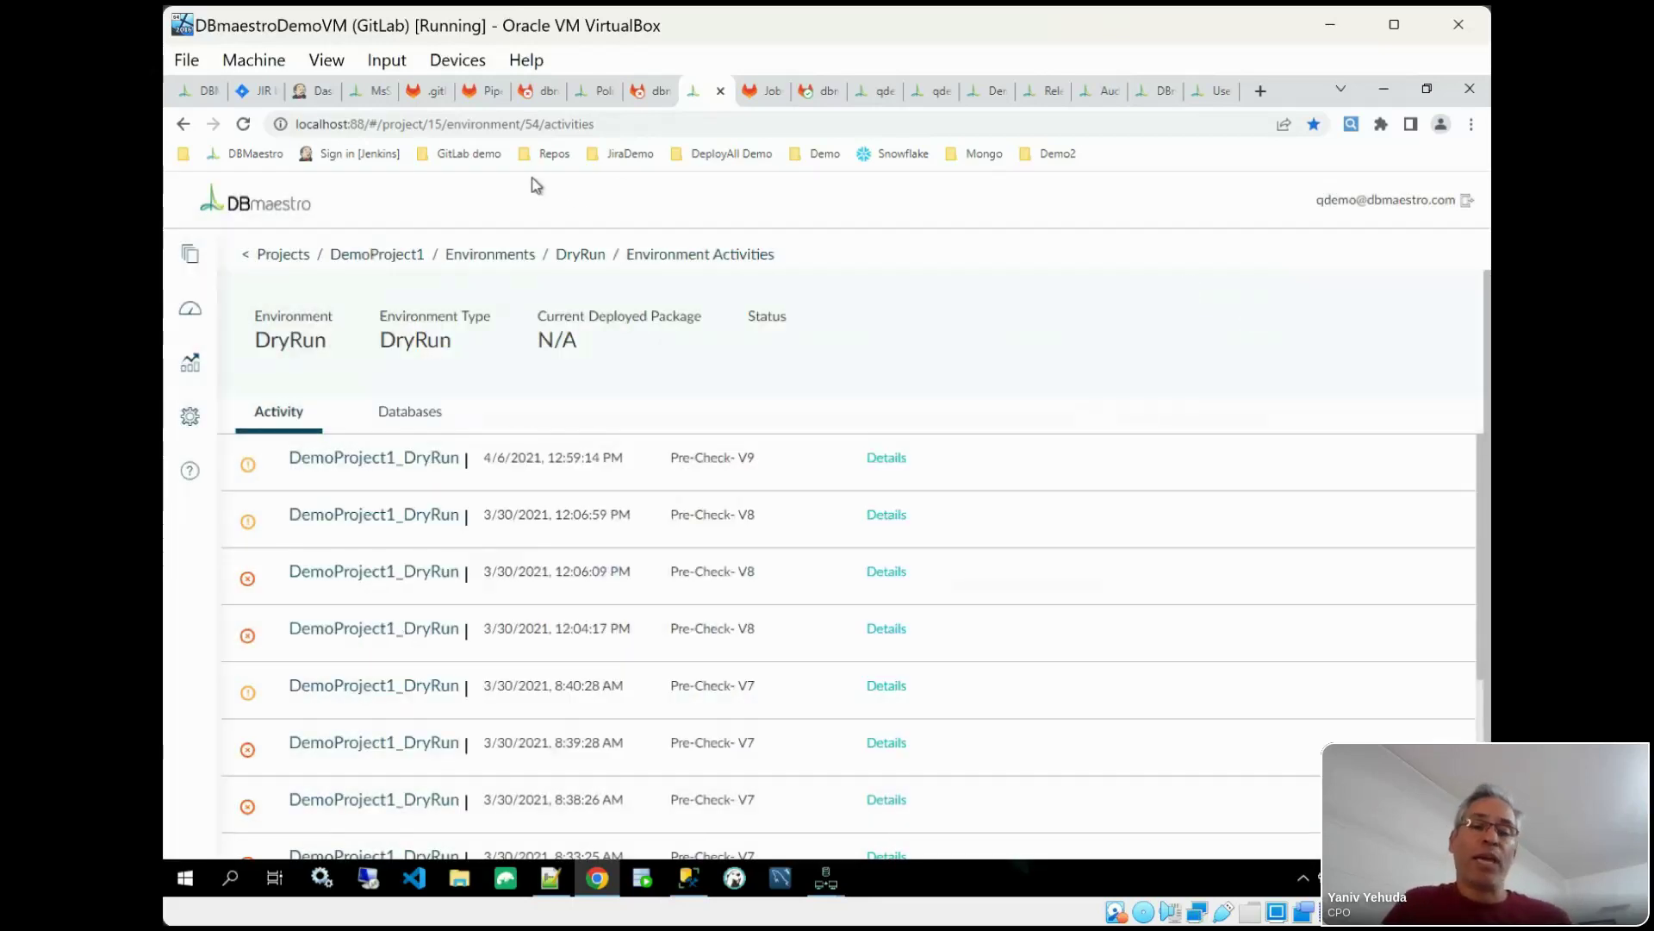
# Step: On the Jira sprint board, move issue JIR-3 from Ready for Approval to Approved
pyautogui.click(257, 91)
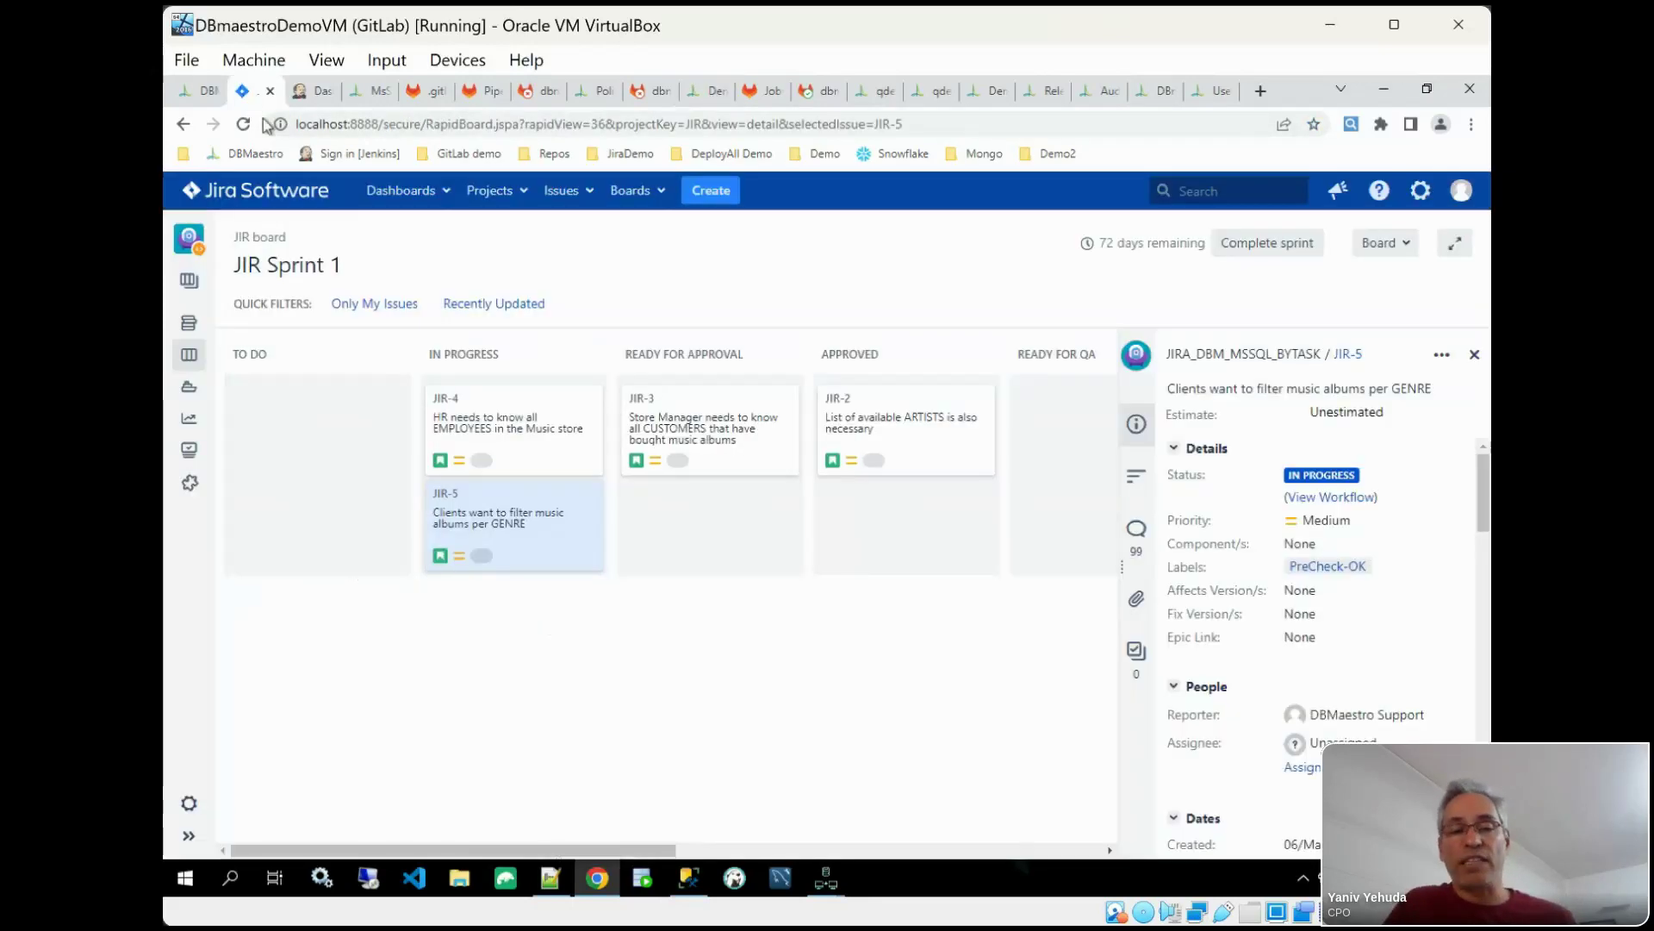
pyautogui.click(715, 454)
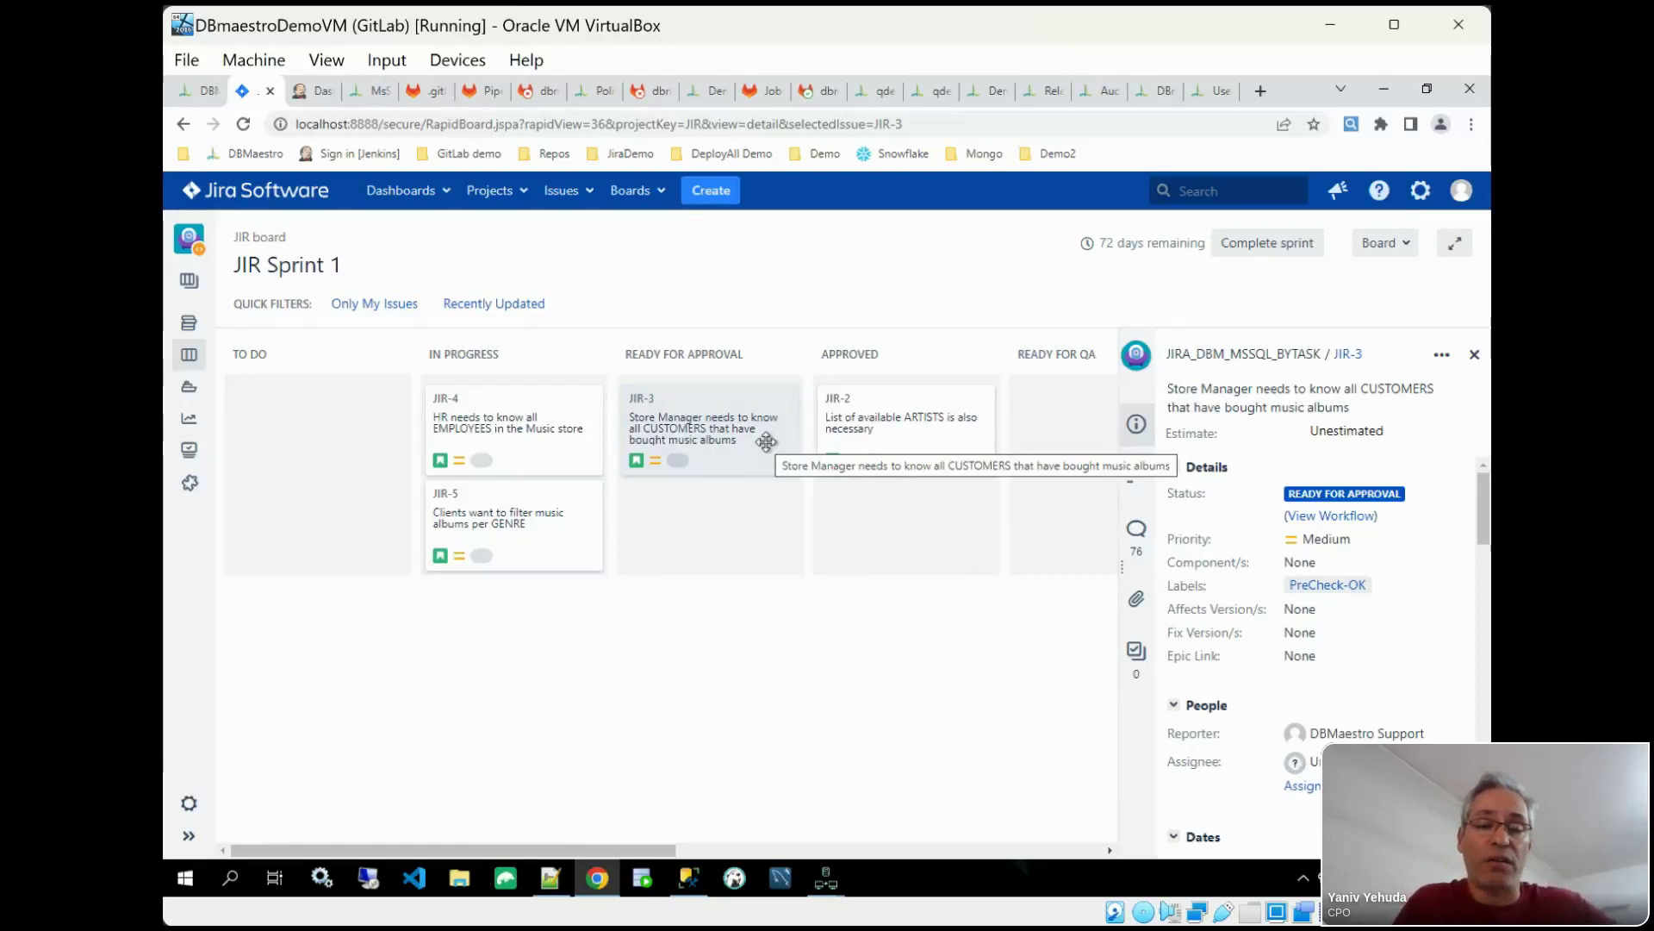
pyautogui.moveTo(765, 442); pyautogui.dragTo(953, 522)
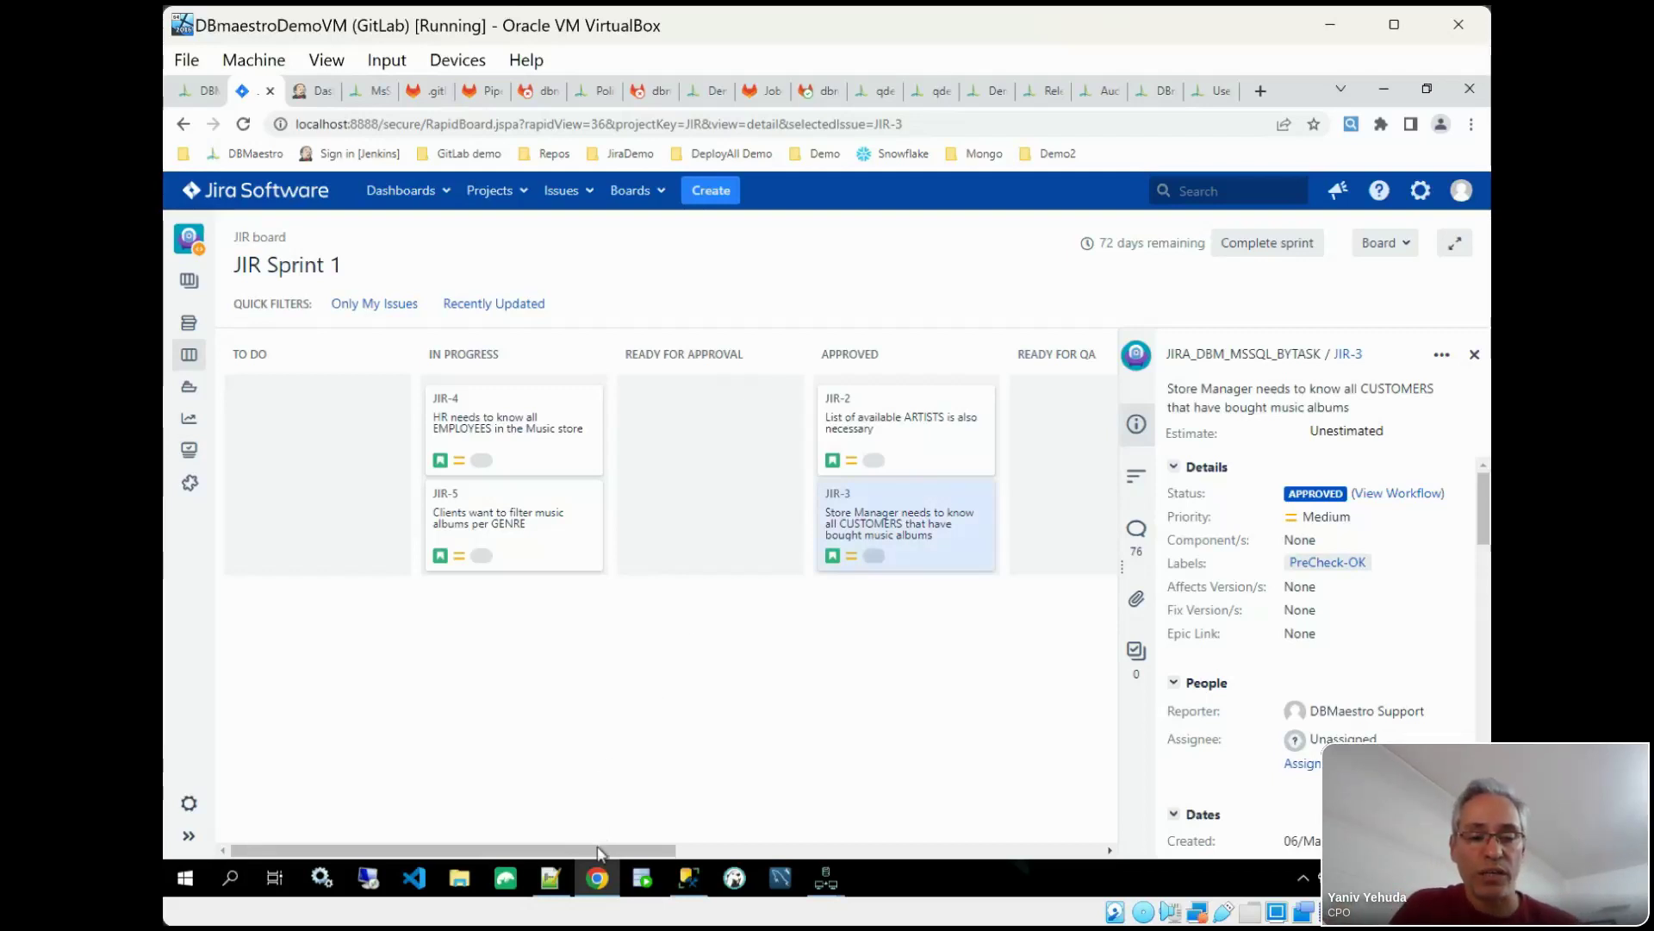
# Step: Move issue JIR-2 from Approved to Ready for QA on the sprint board
pyautogui.moveTo(609, 849); pyautogui.dragTo(689, 853)
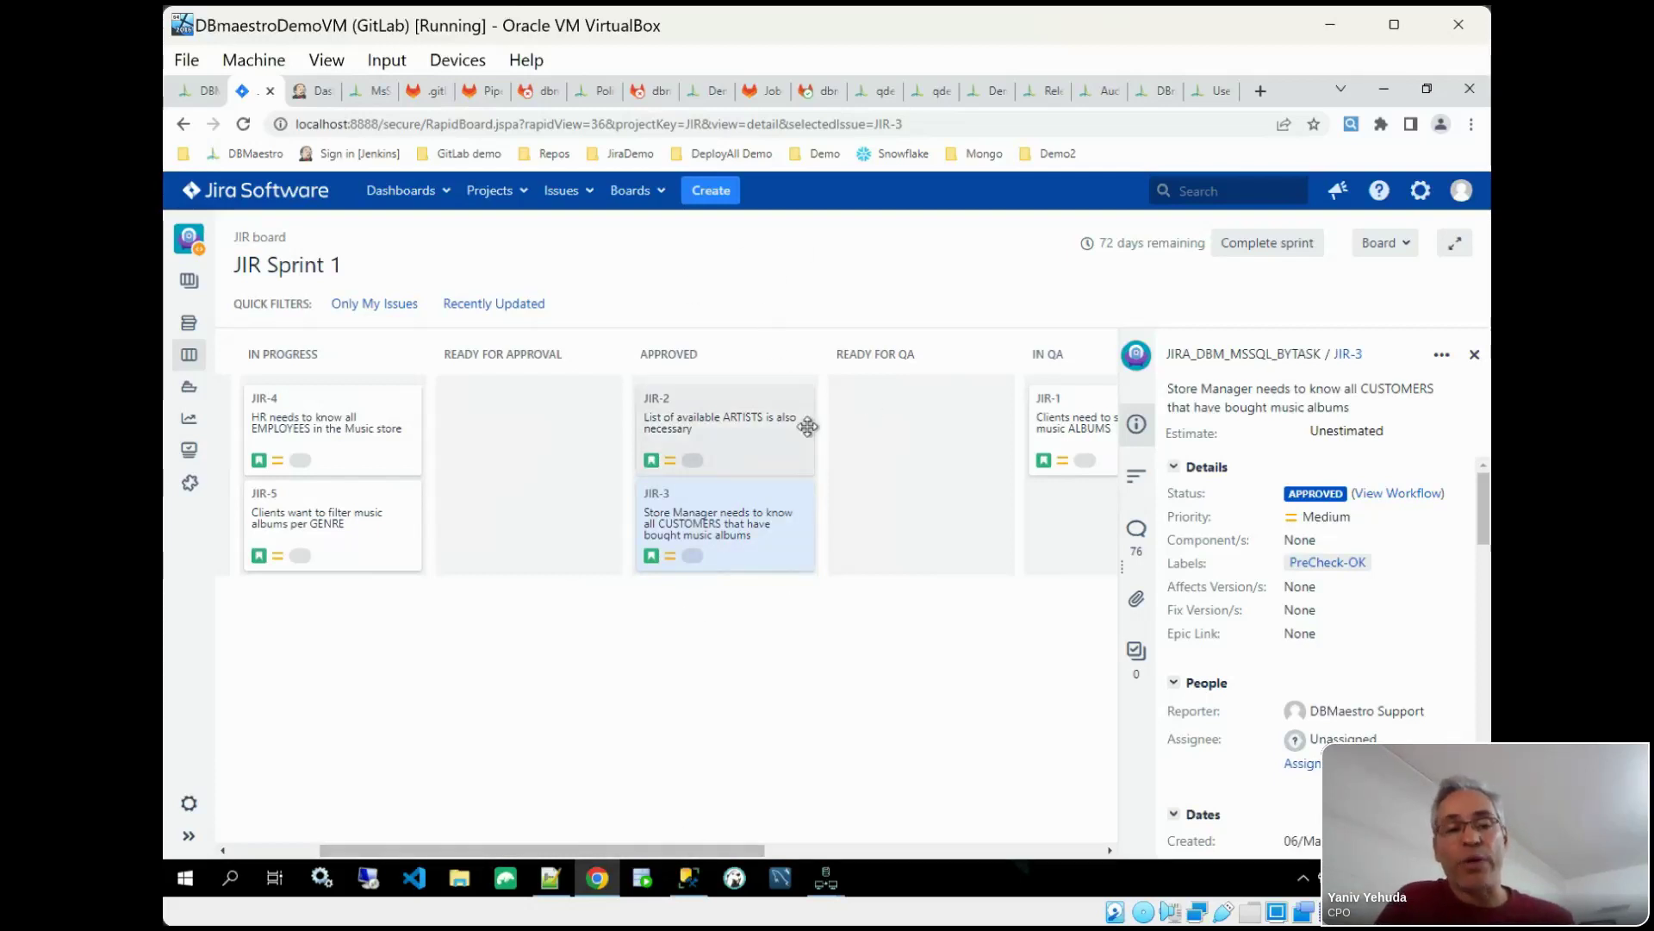
pyautogui.click(725, 407)
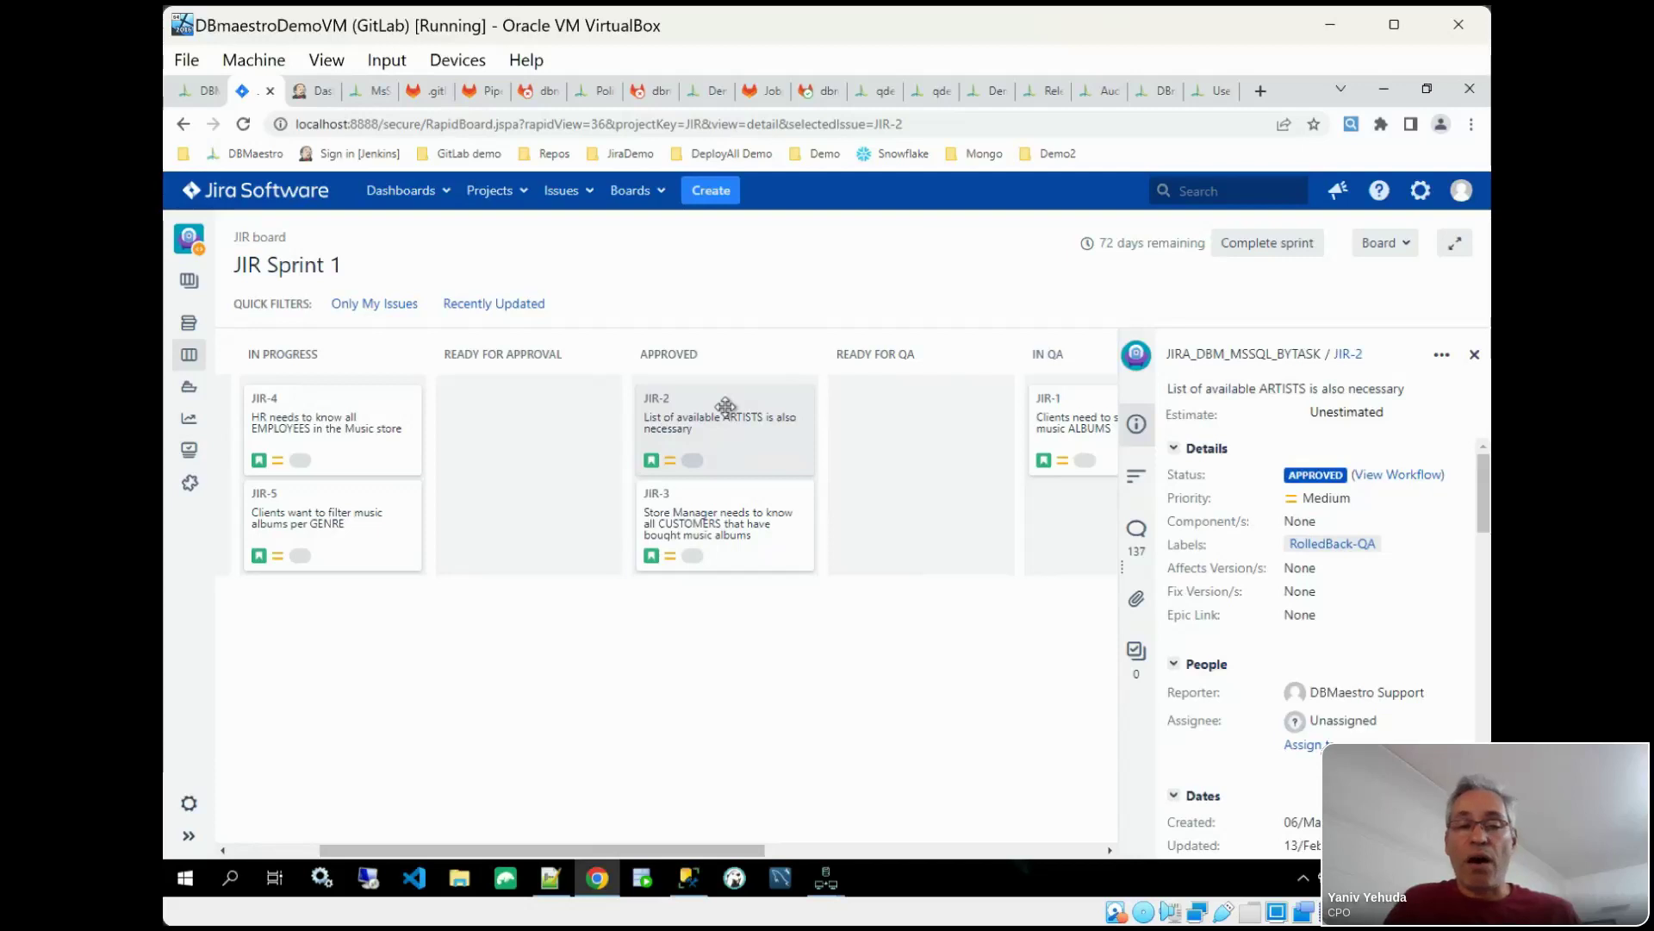
pyautogui.moveTo(726, 406); pyautogui.dragTo(915, 425)
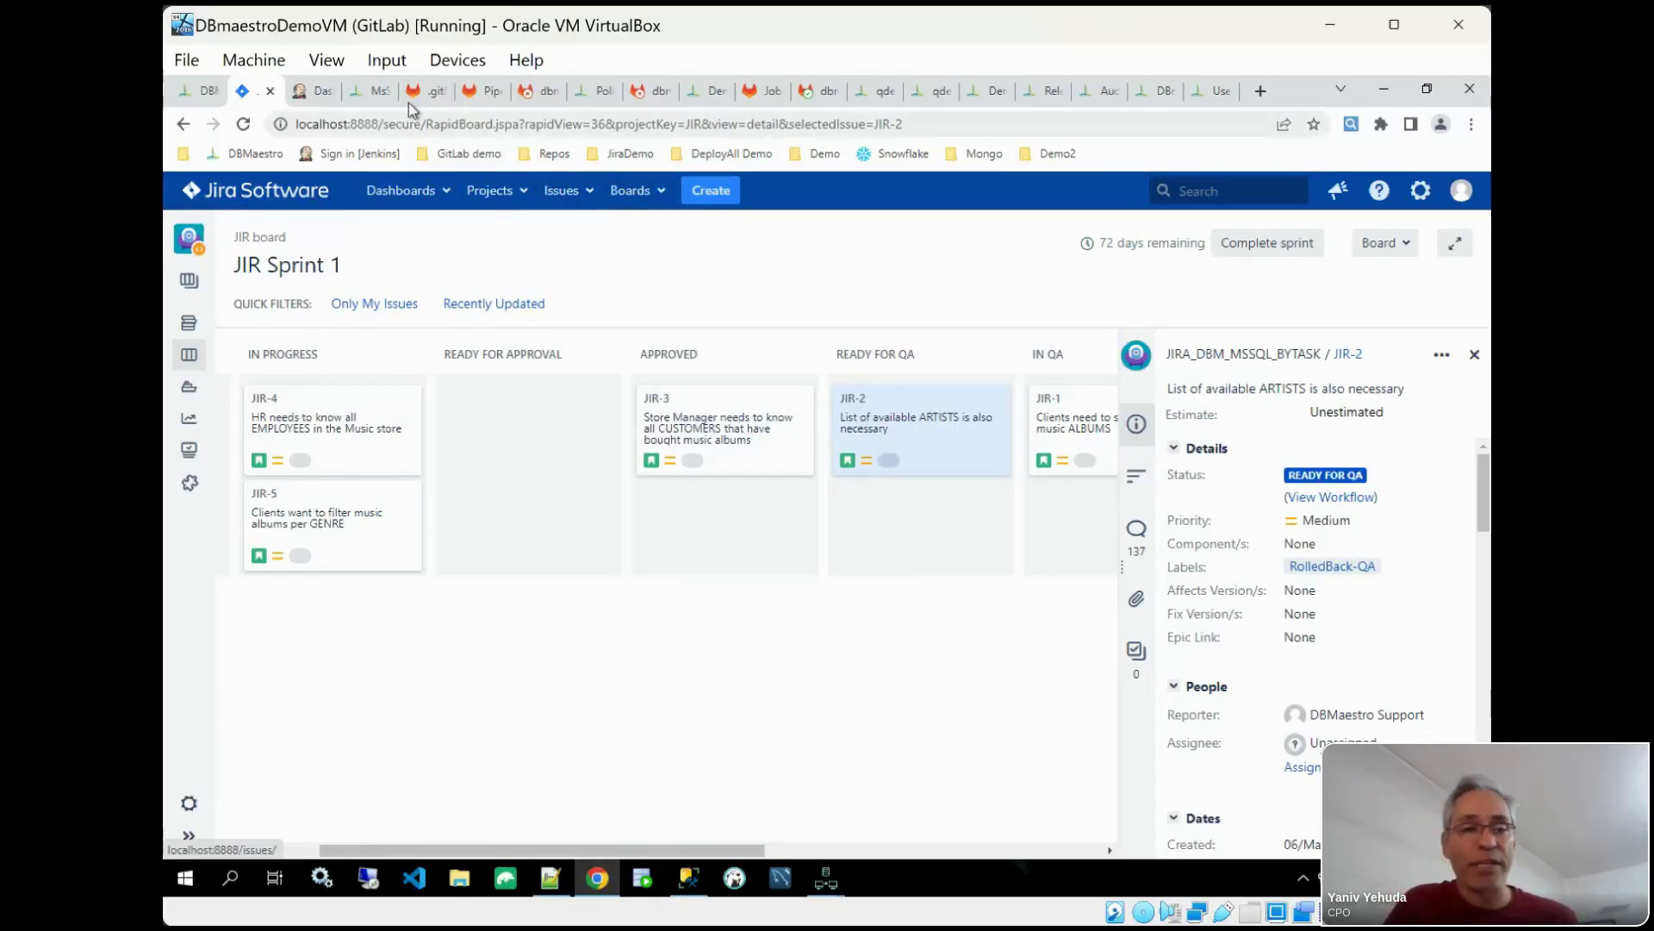
# Step: Reload the Jenkins dashboard to check the build queue for the 2_DBM_PROMOTE_TO_QA job
pyautogui.click(321, 92)
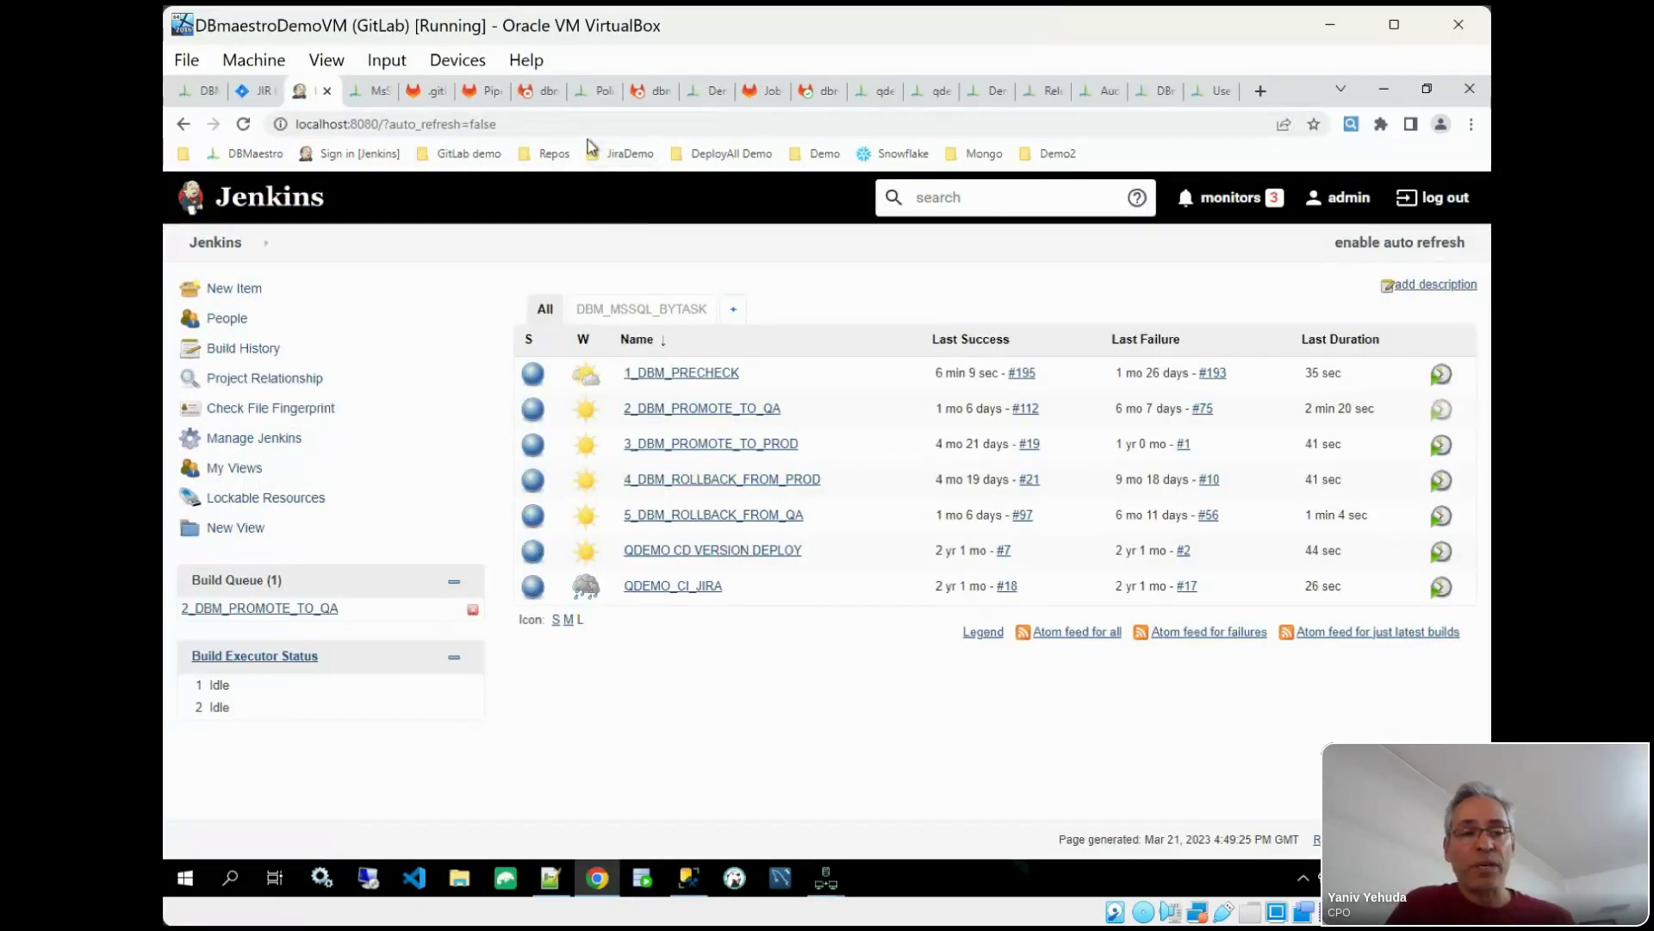
pyautogui.click(588, 126)
pyautogui.press('Return')
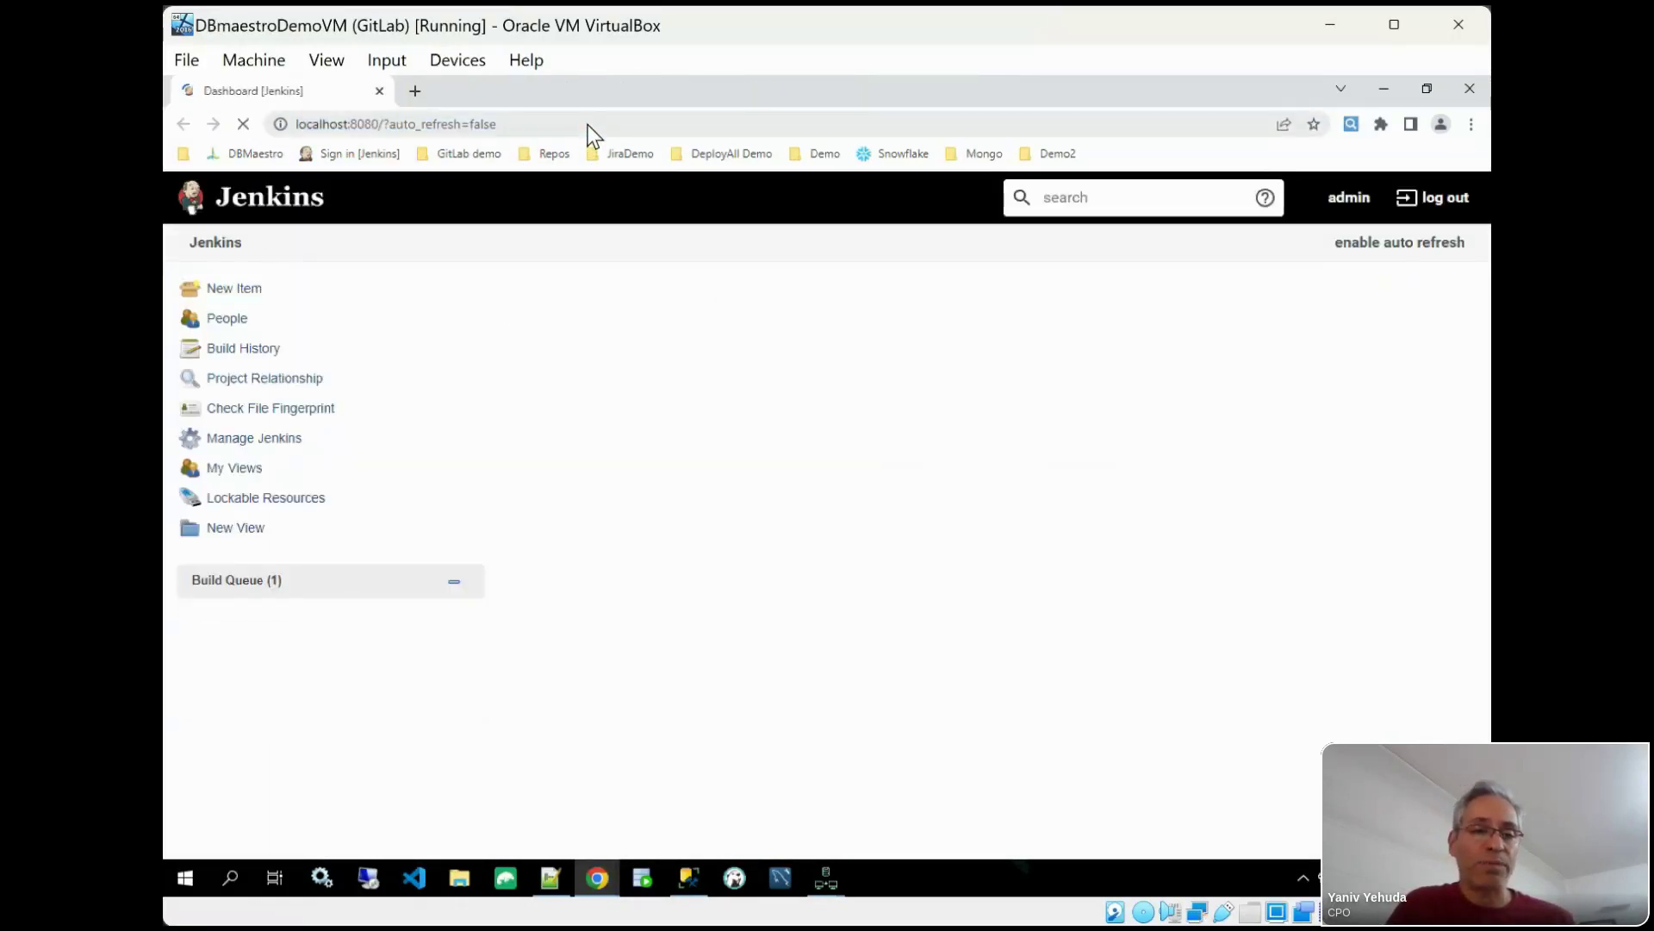
# Step: Refresh the Jenkins dashboard to check that the 2_DBM_PROMOTE_TO_QA build has started, then minimize that browser window
pyautogui.click(567, 123)
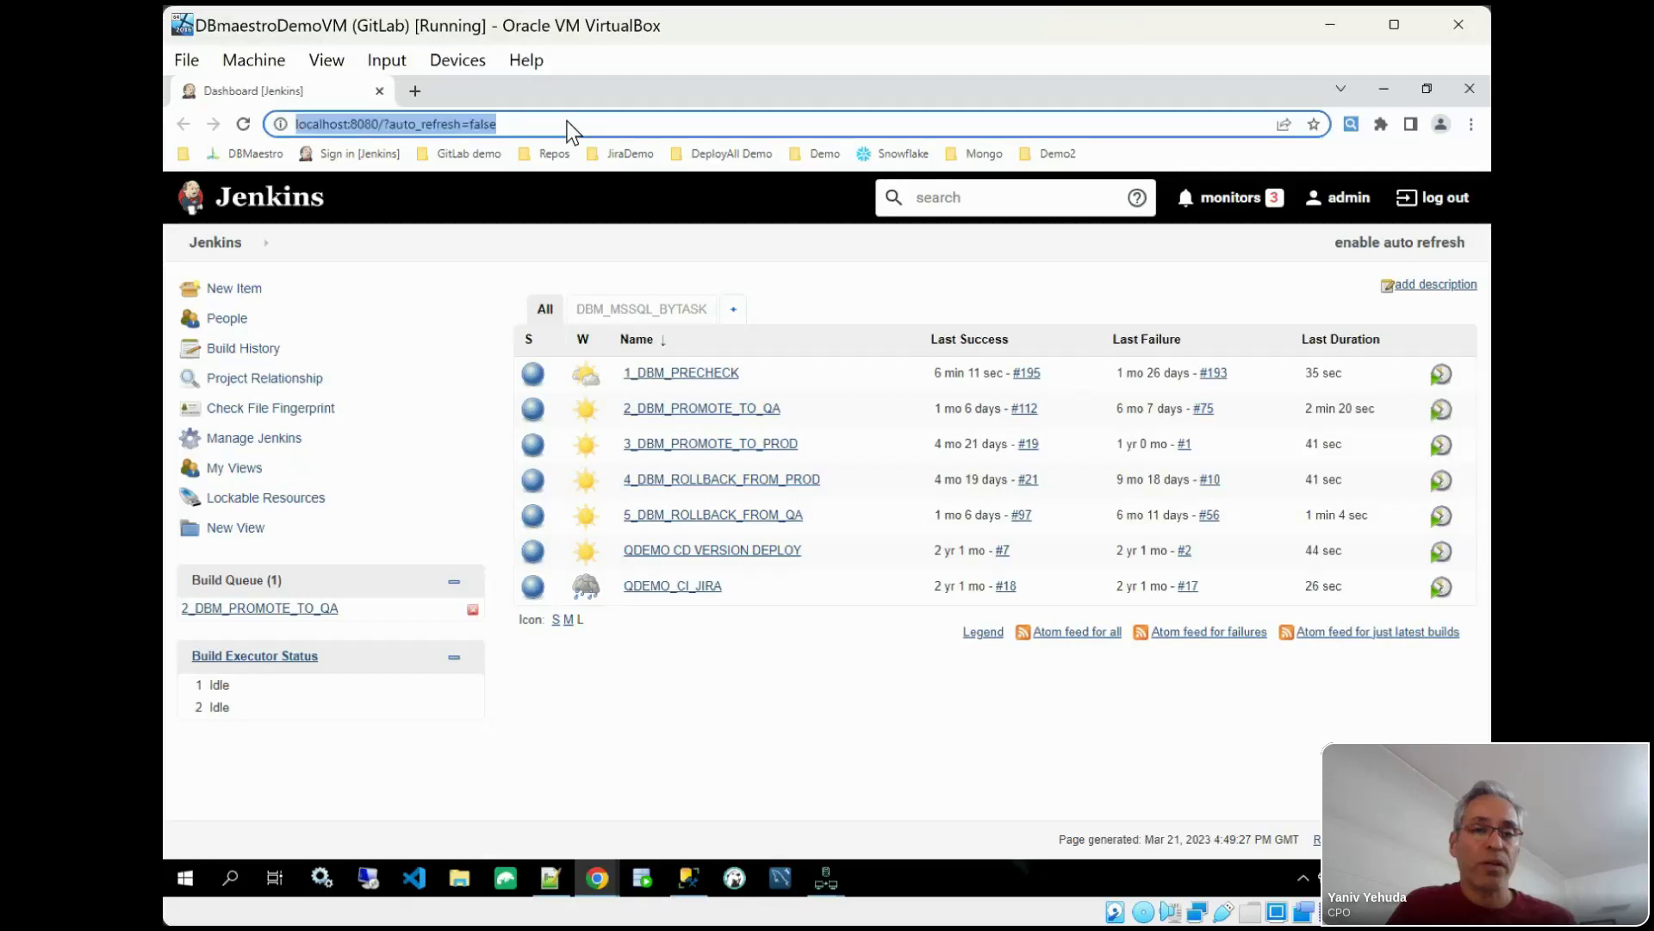
pyautogui.press('Return')
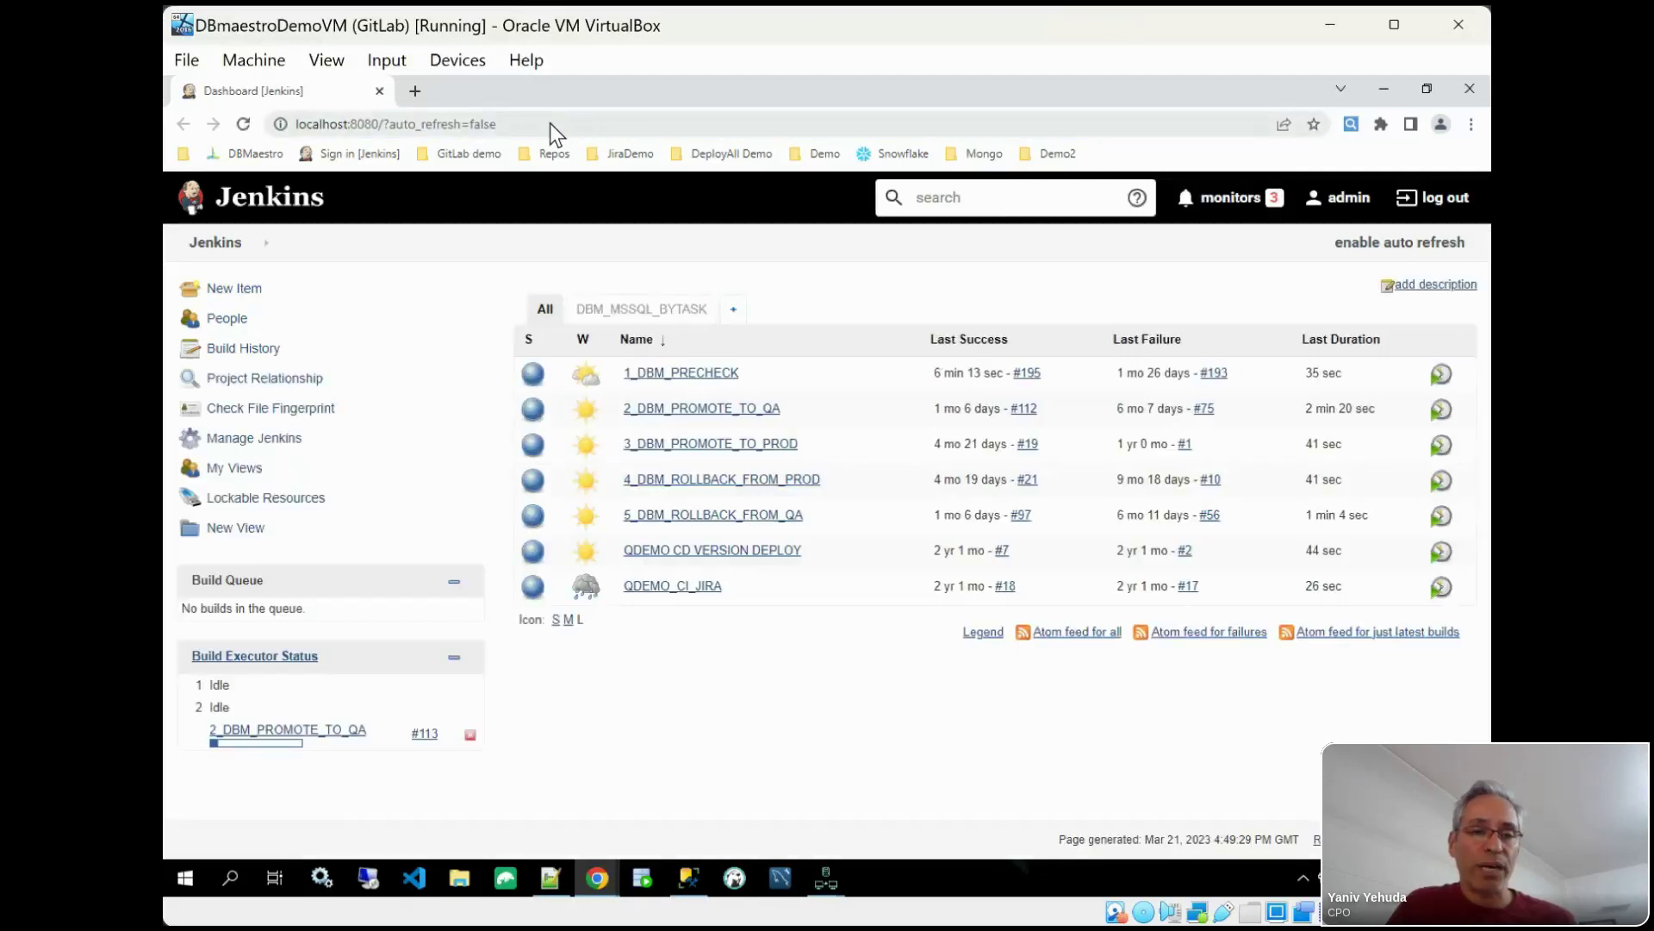
pyautogui.click(666, 122)
pyautogui.press('Return')
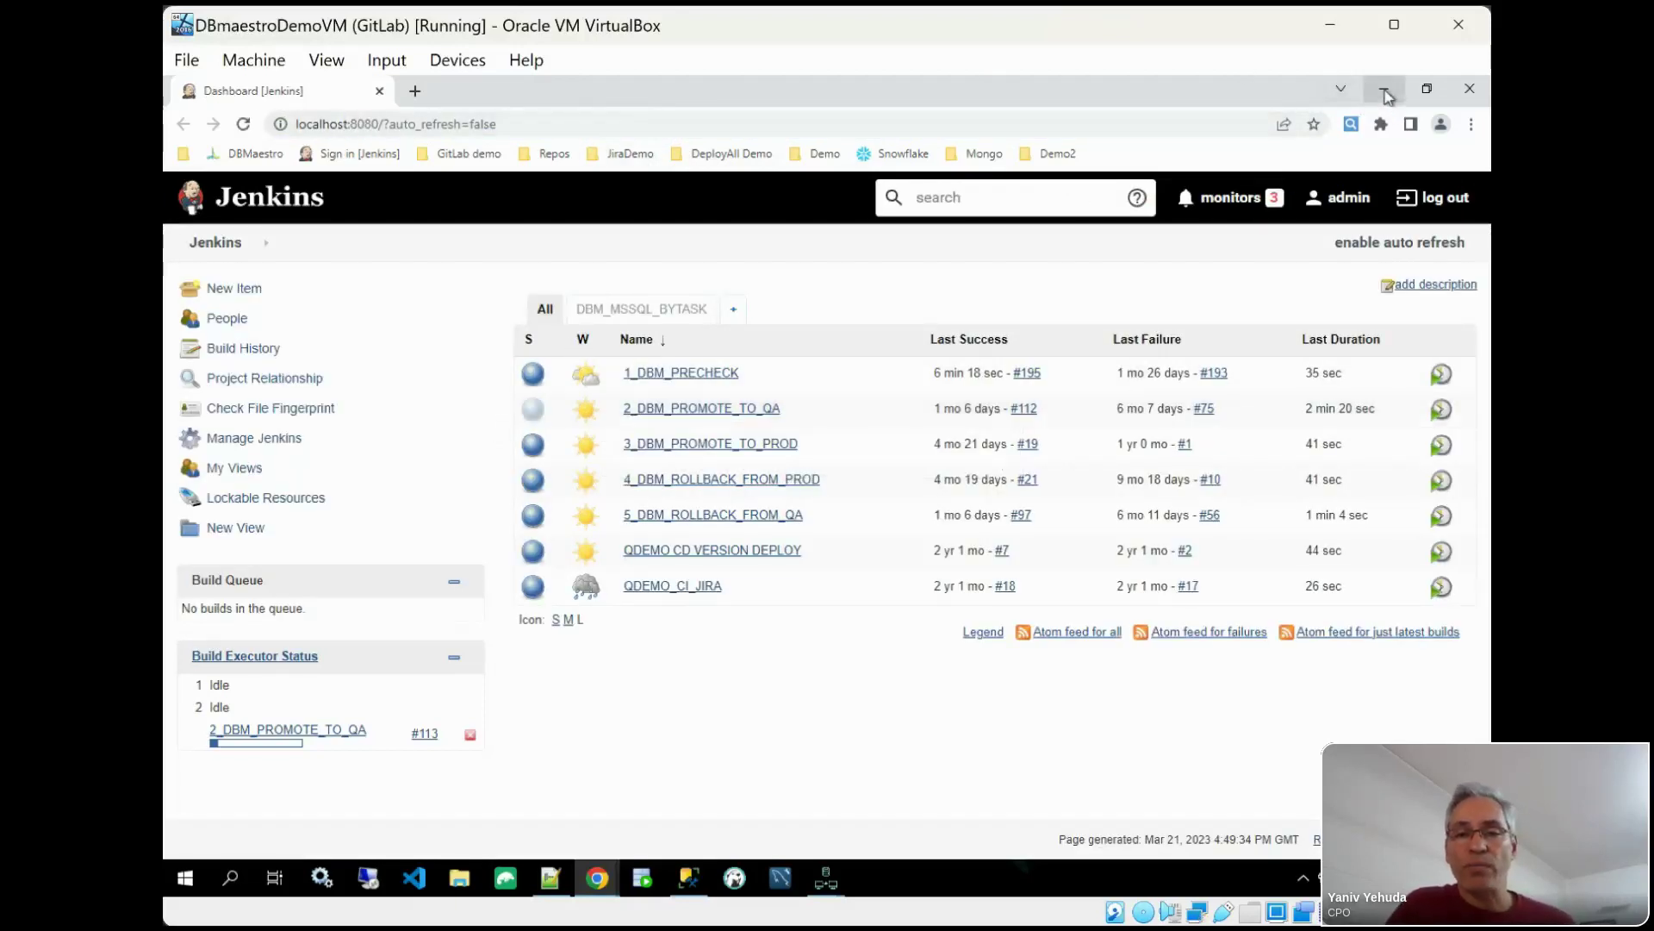
pyautogui.click(1385, 90)
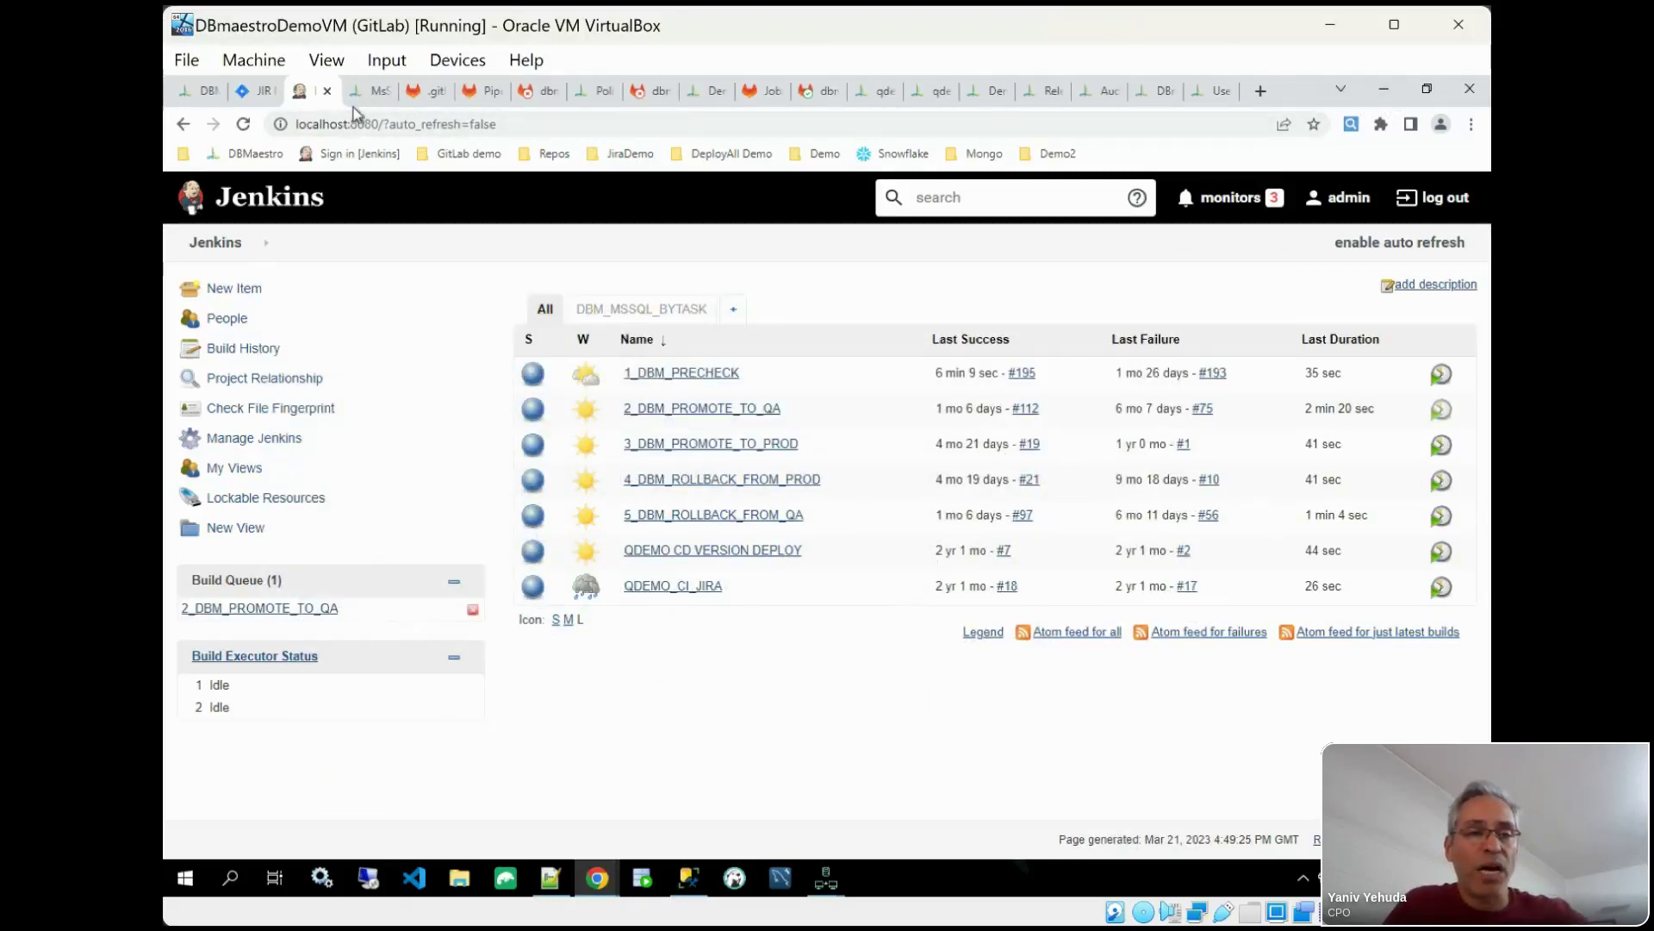
# Step: Check the MsSqlByTask6 environments pipeline against issue JIR-2 on the Jira board, and move the pipeline's browser tab further along the row
pyautogui.click(375, 92)
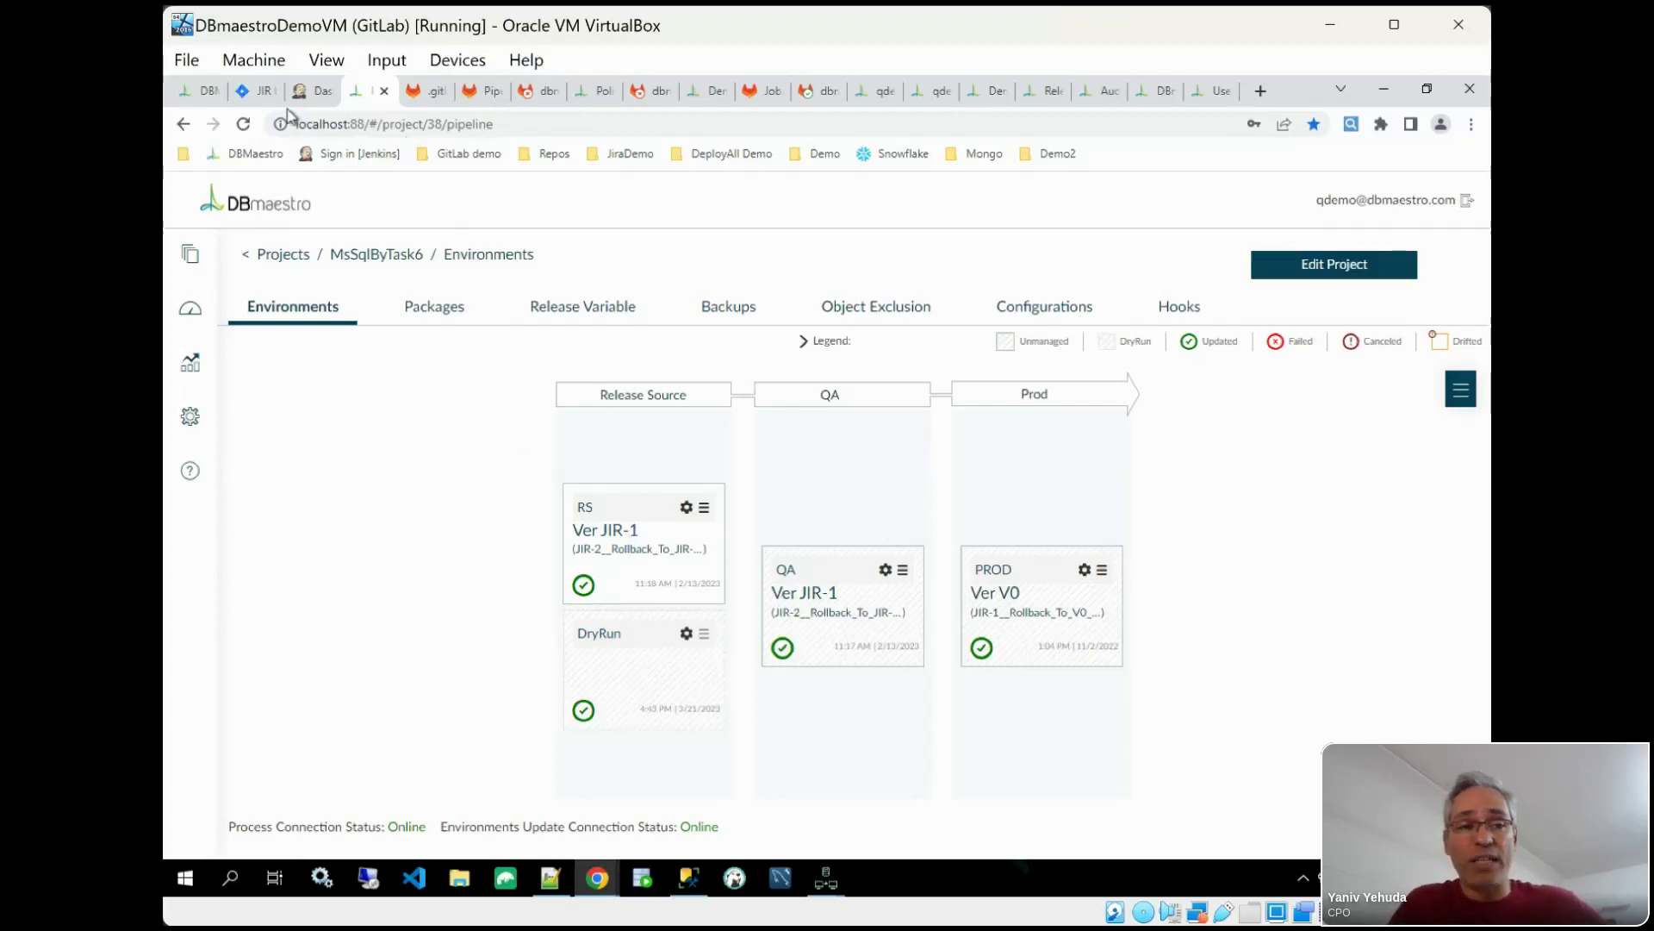
pyautogui.click(260, 91)
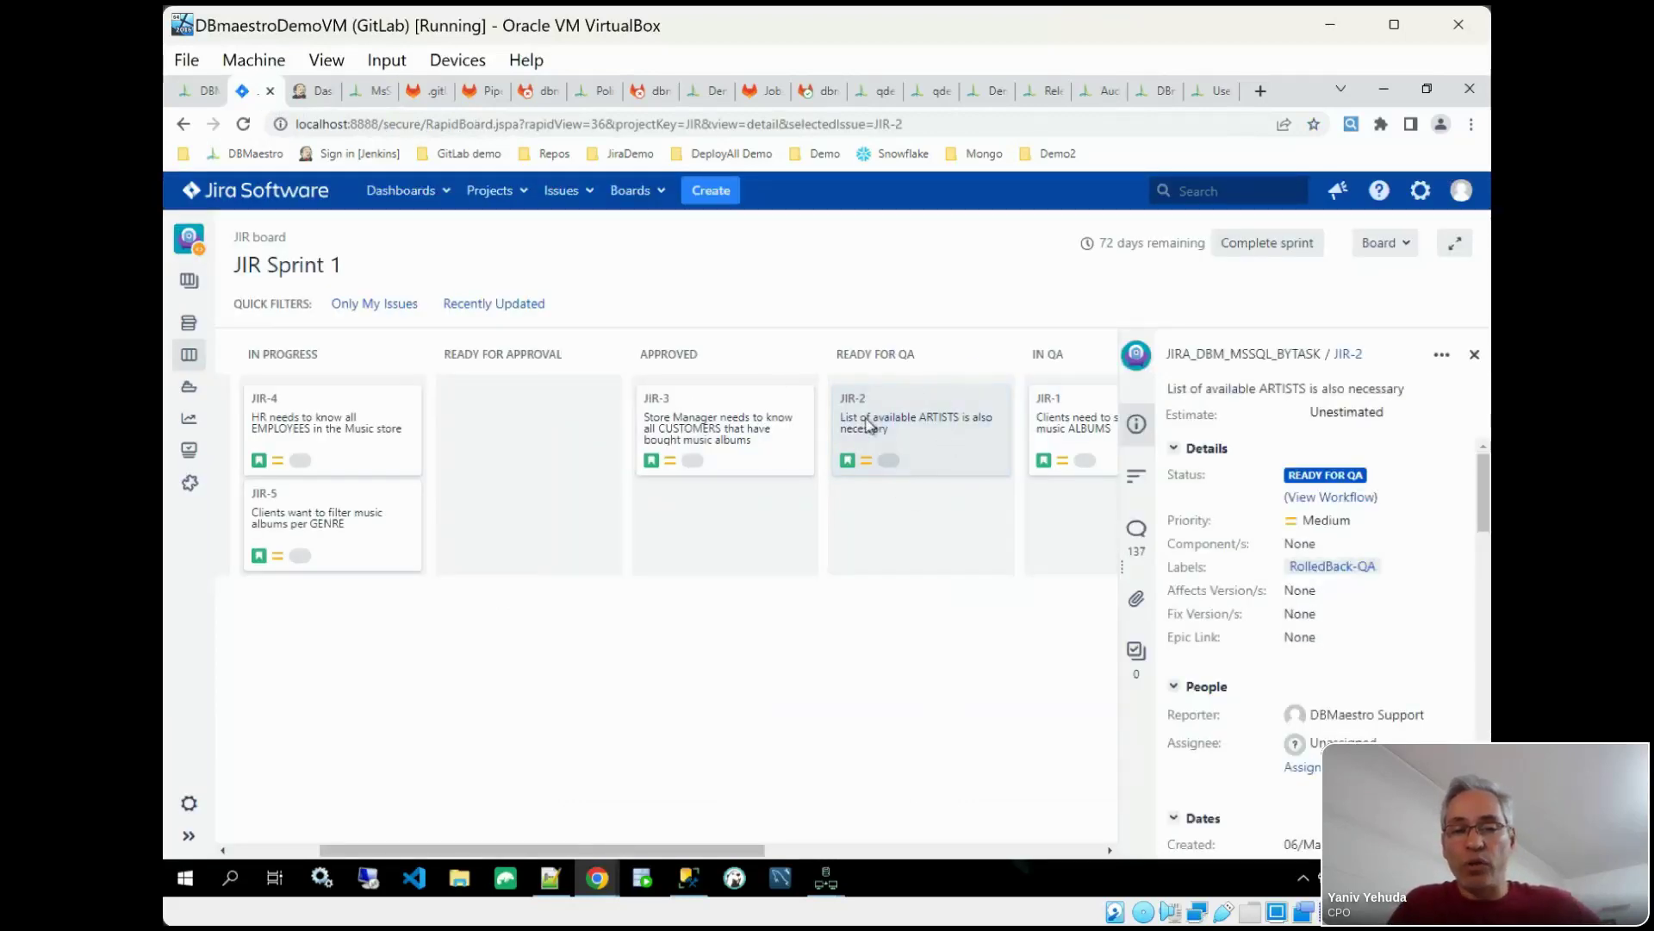
pyautogui.click(363, 91)
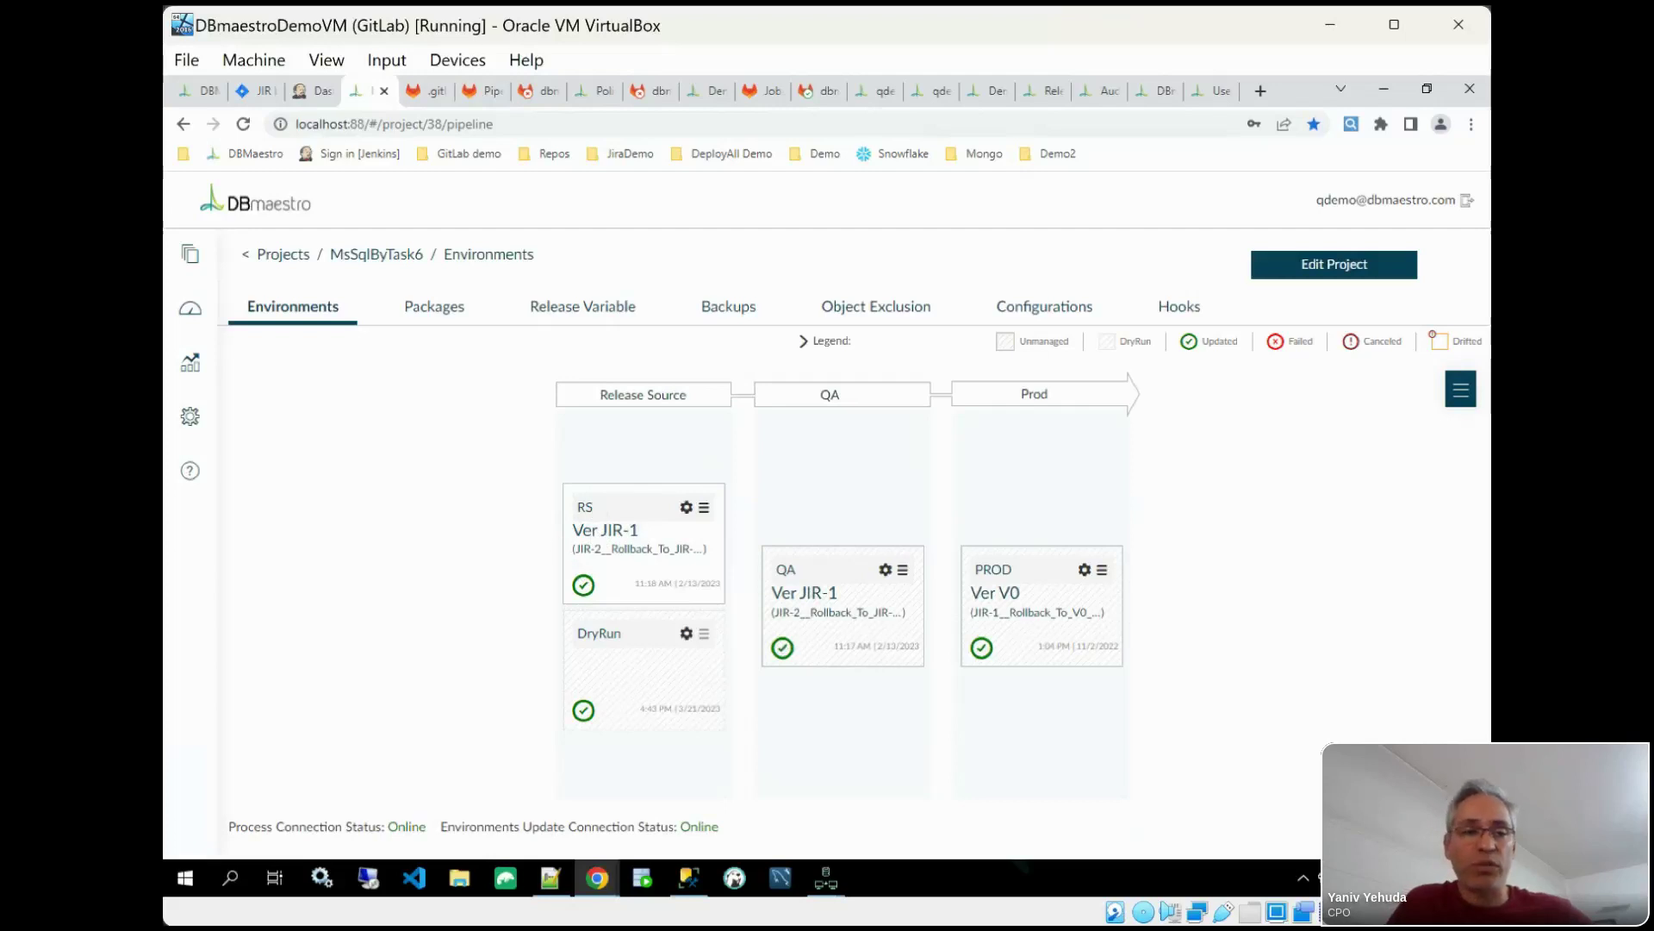
pyautogui.moveTo(846, 103); pyautogui.dragTo(1041, 93)
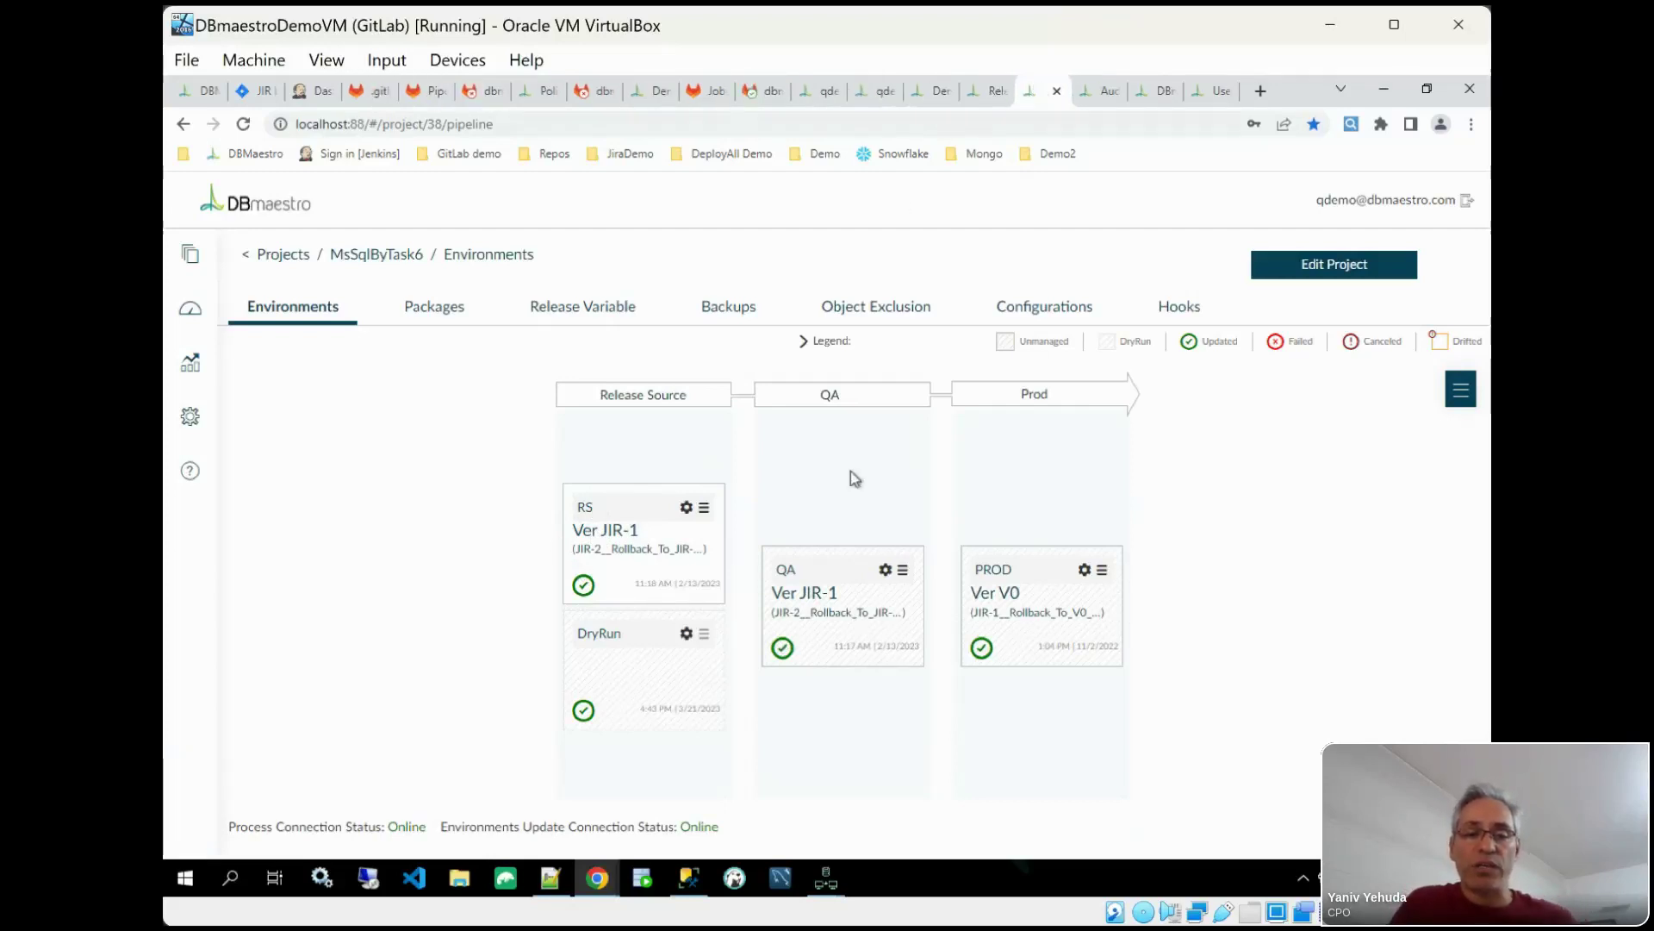
# Step: Look over the DemoProject1 DryRun environment activities and the Demo1 job list in GitLab
pyautogui.click(649, 94)
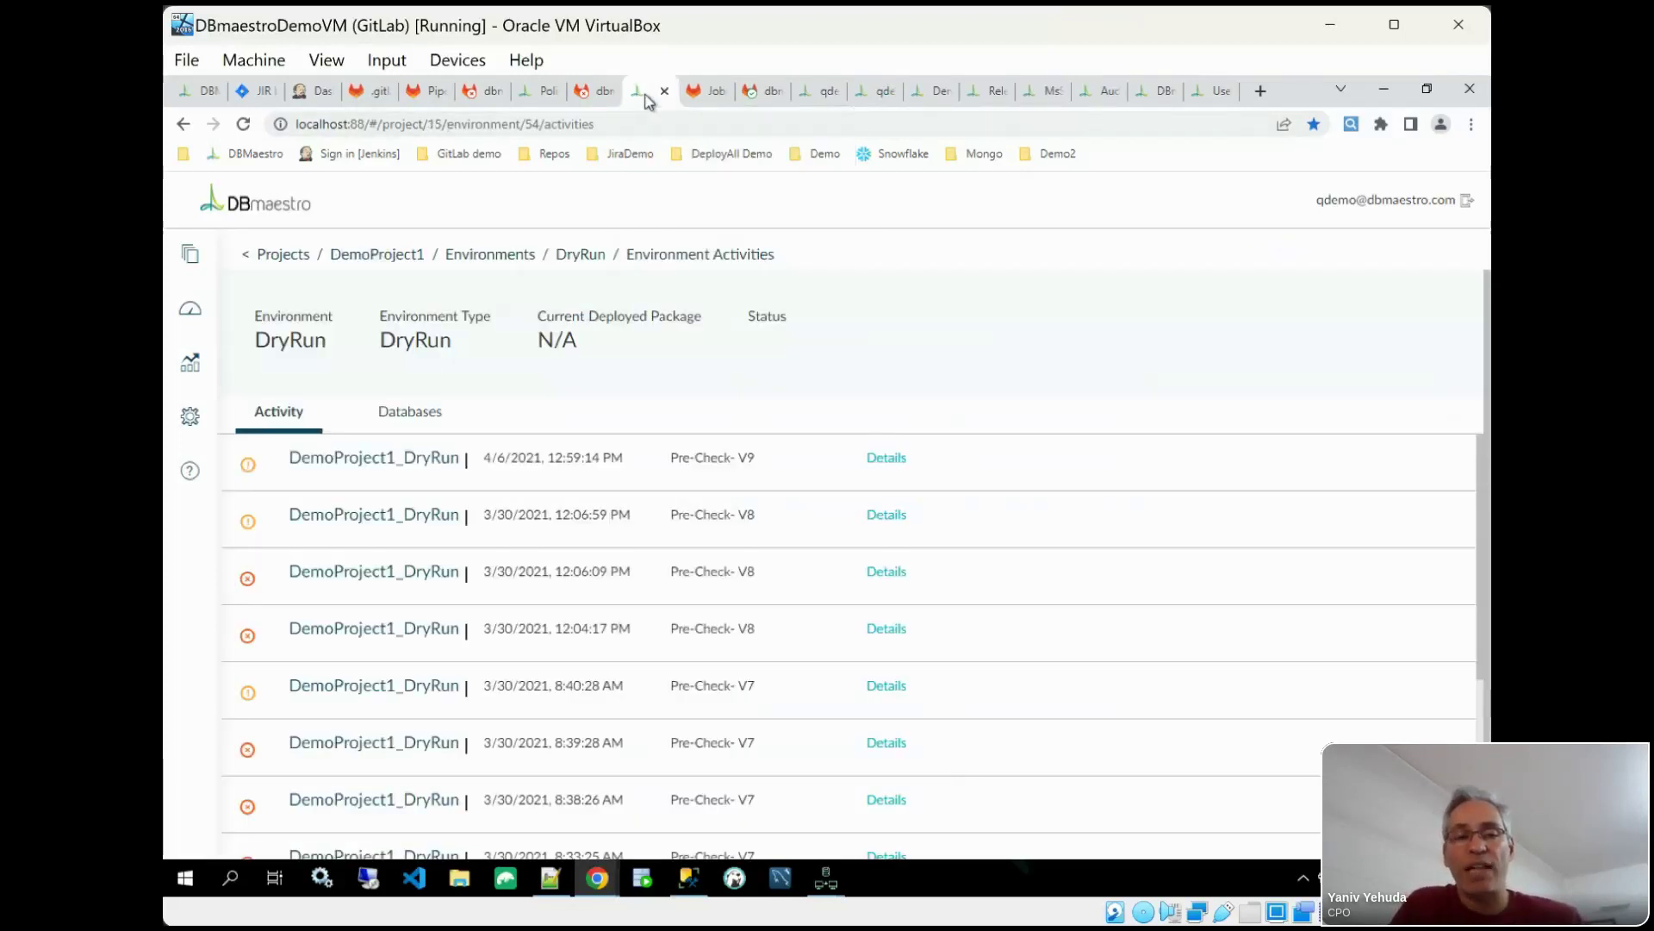
pyautogui.click(694, 91)
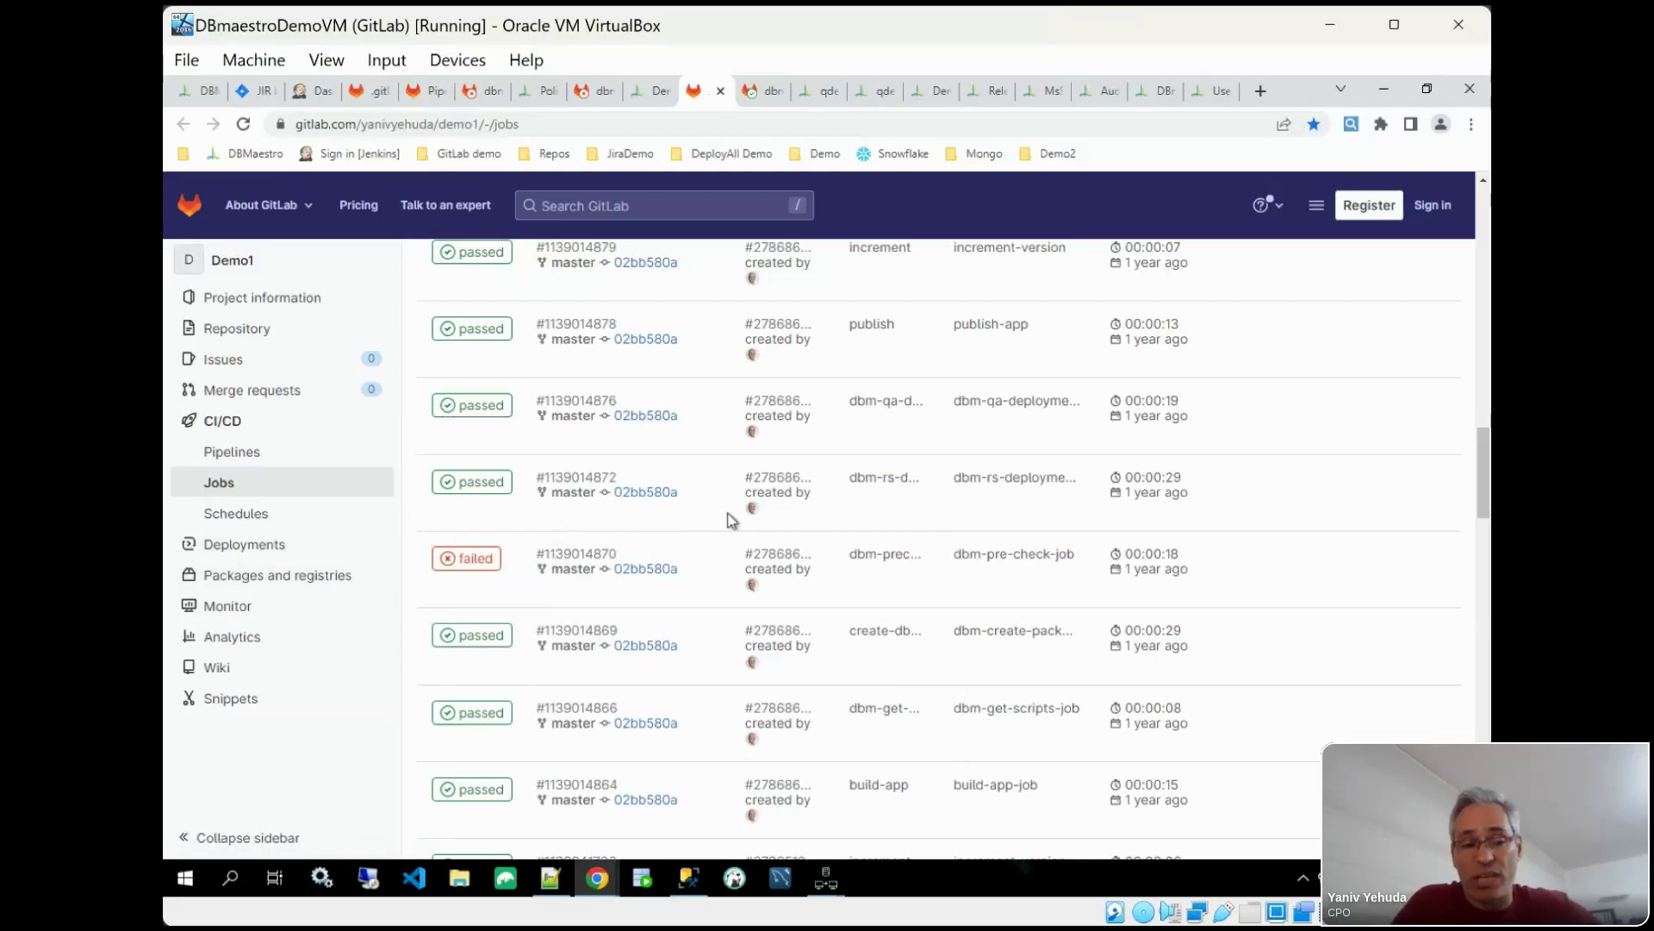
pyautogui.scroll(-5, 520, 562)
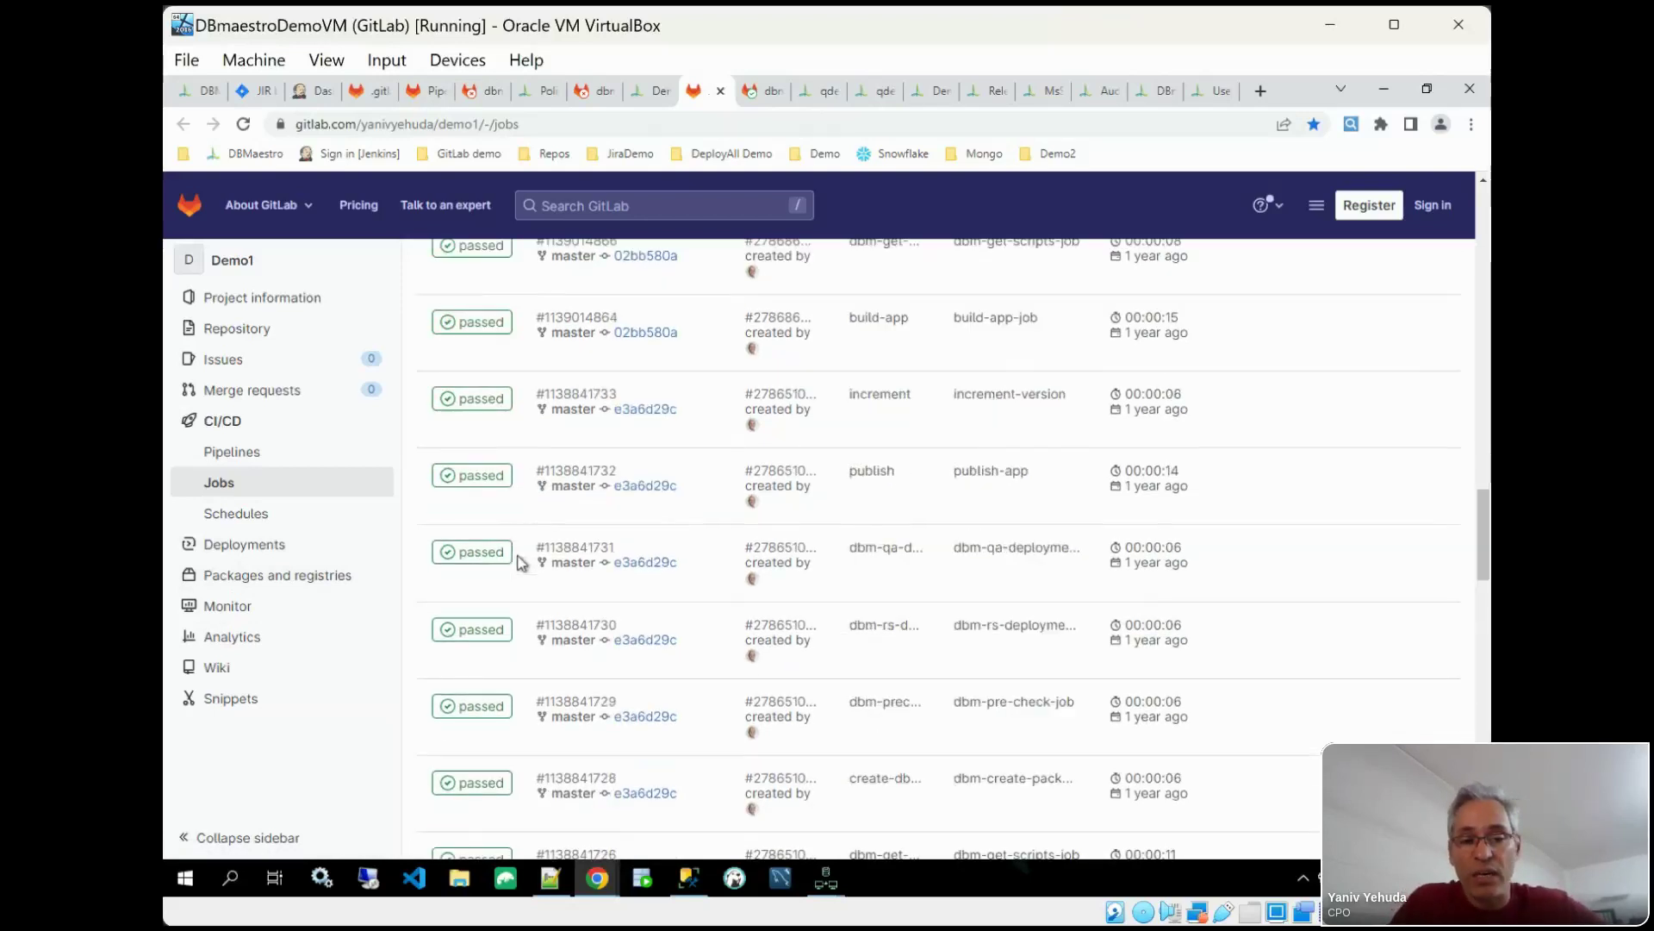
pyautogui.scroll(7, 520, 562)
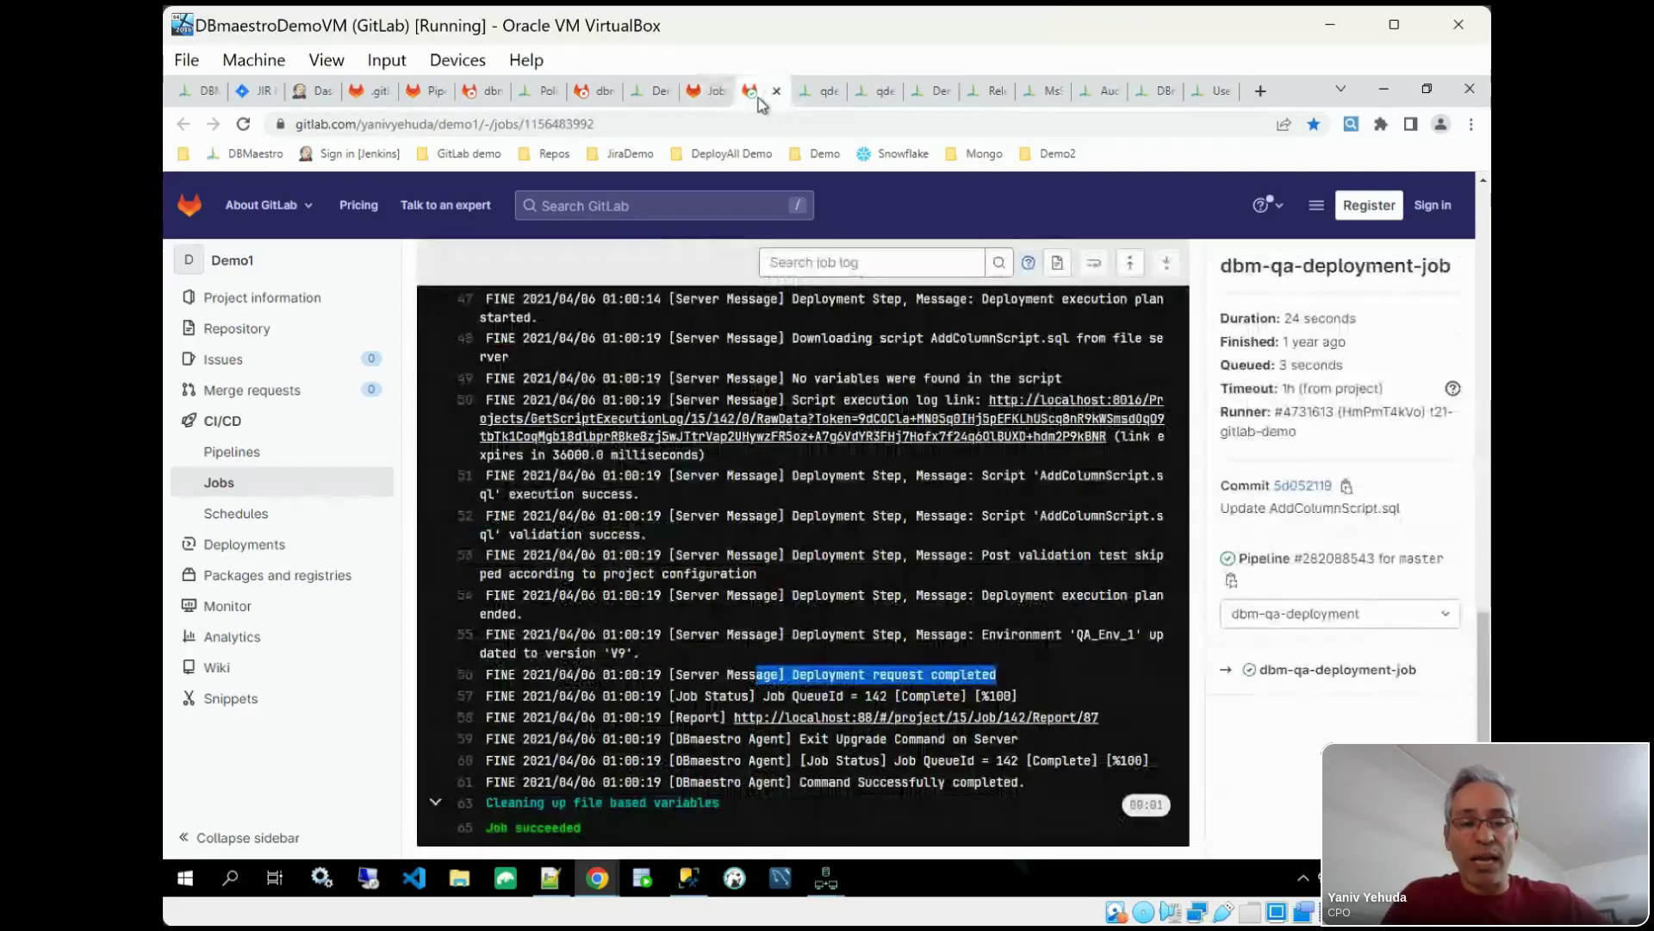
# Step: Highlight the "Deployment request completed" message in the GitLab dbm-qa-deployment-job log
pyautogui.click(764, 95)
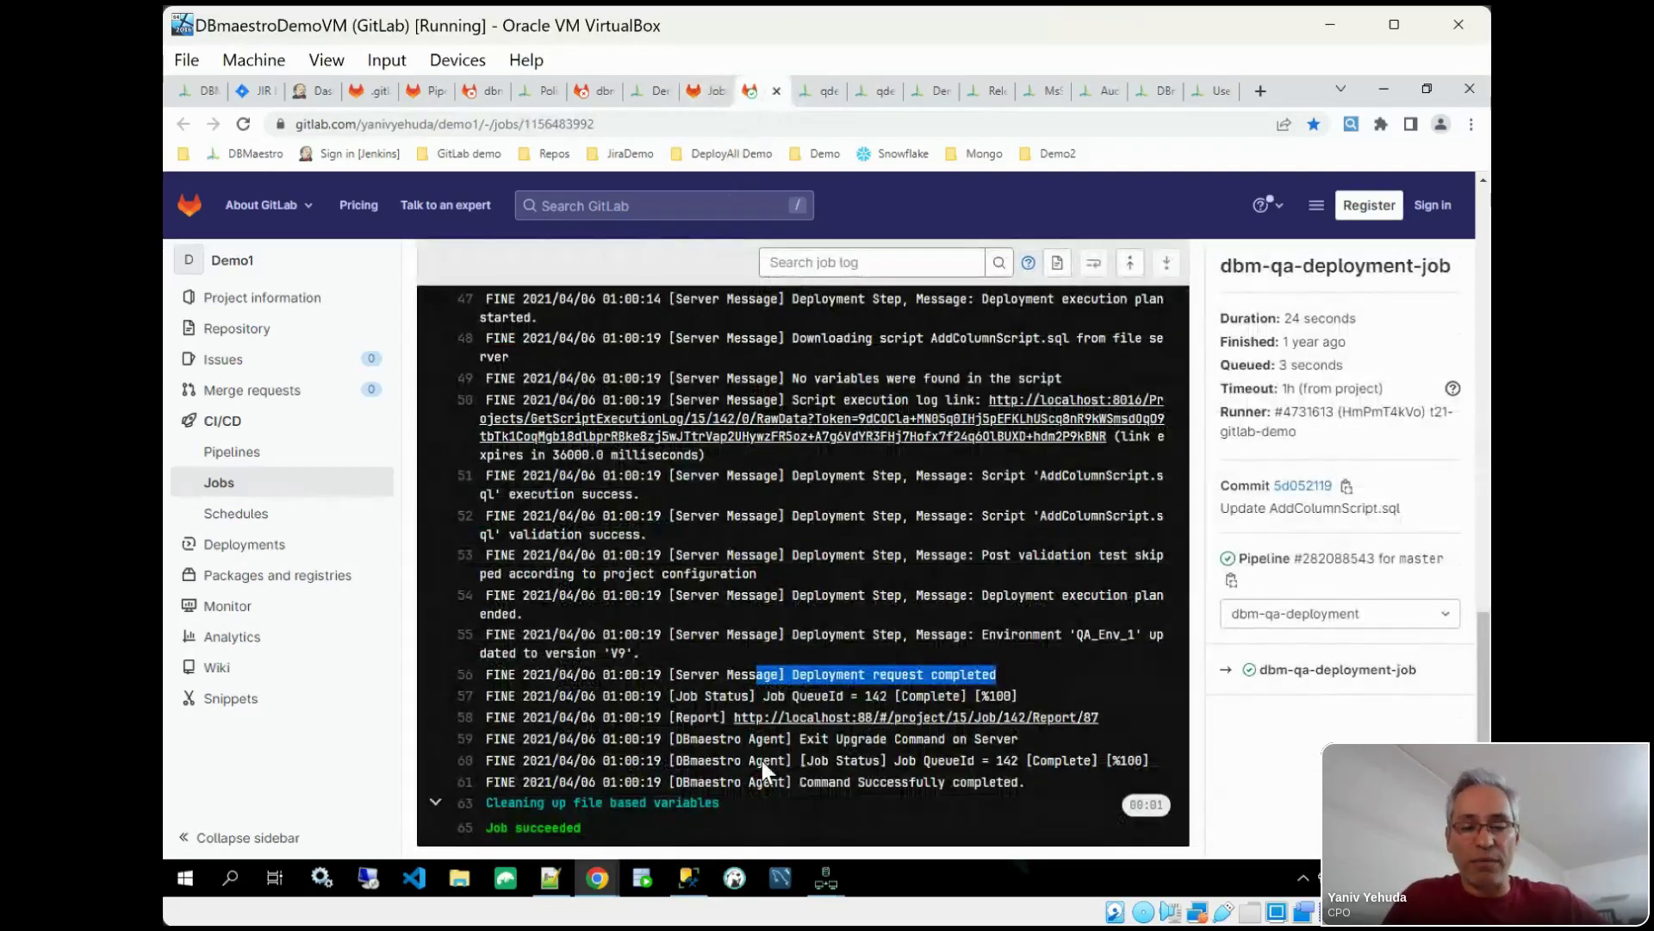
pyautogui.click(807, 695)
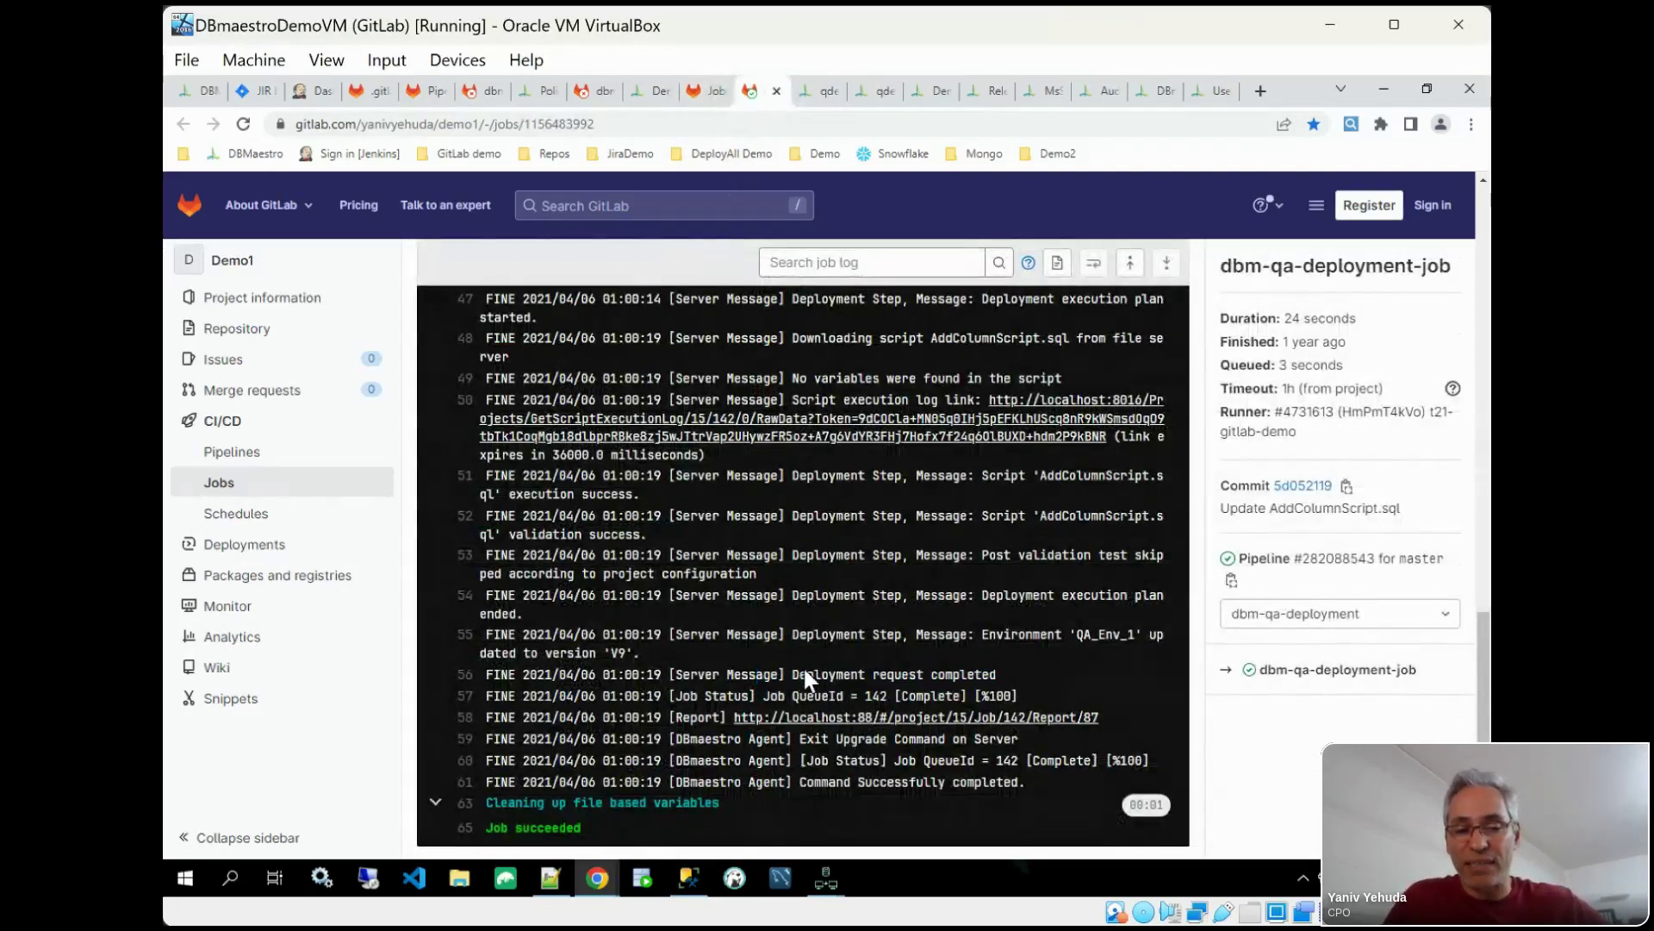
pyautogui.moveTo(794, 673); pyautogui.dragTo(1021, 674)
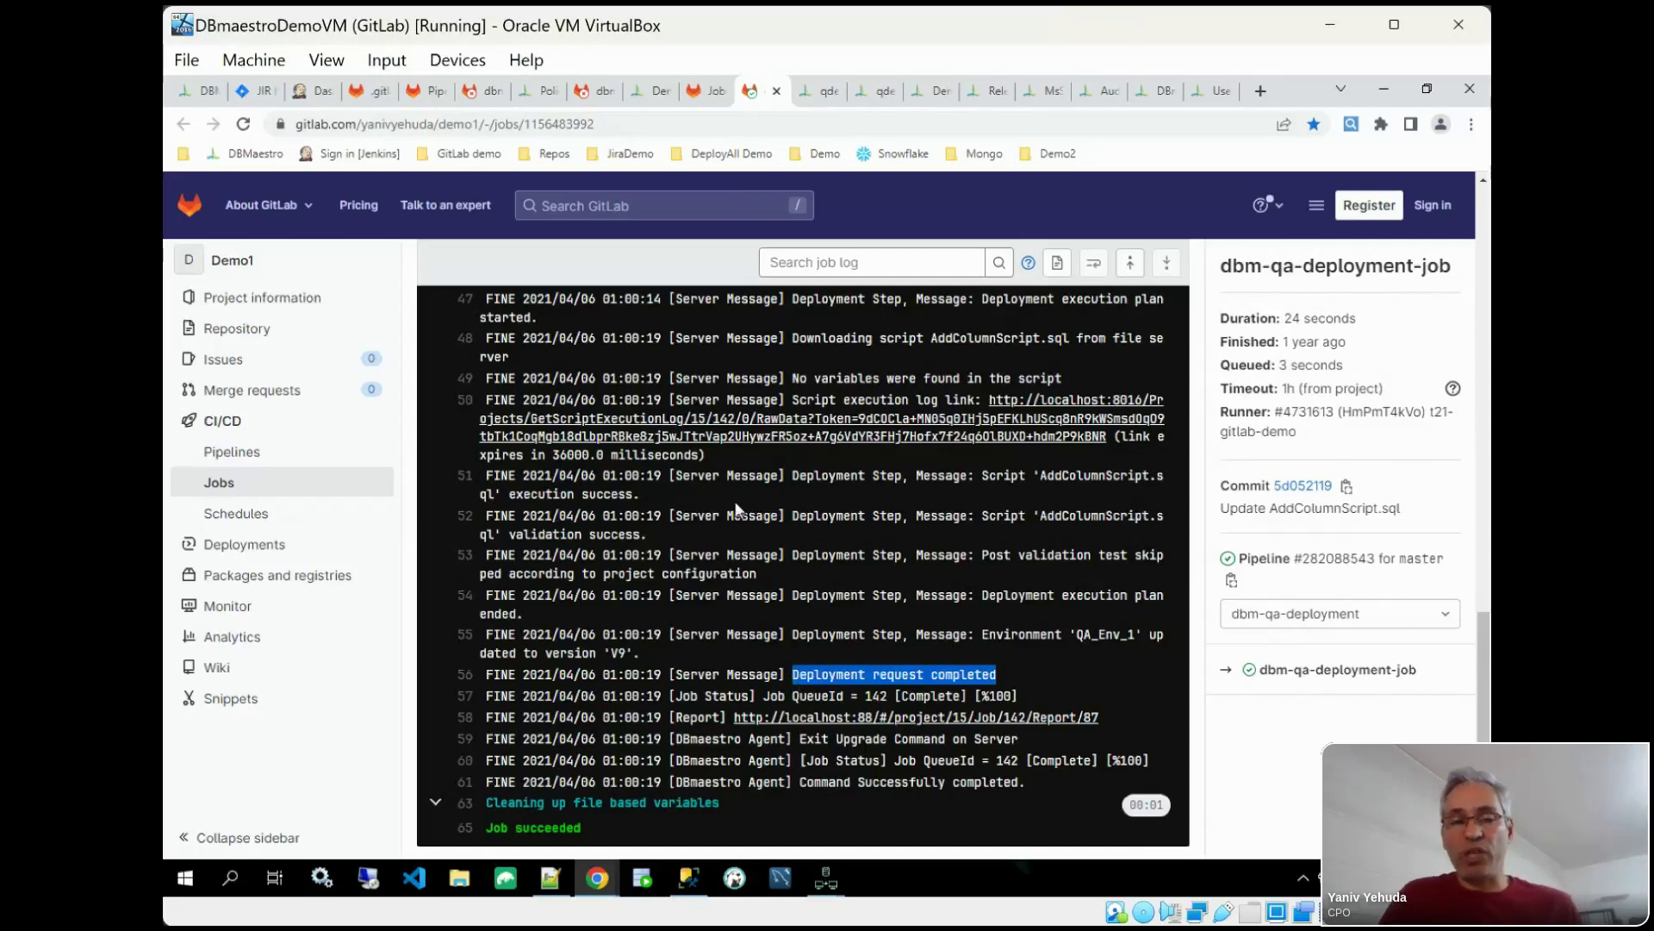
# Step: View the labels of the Release Source environment in the qdemo project
pyautogui.click(813, 95)
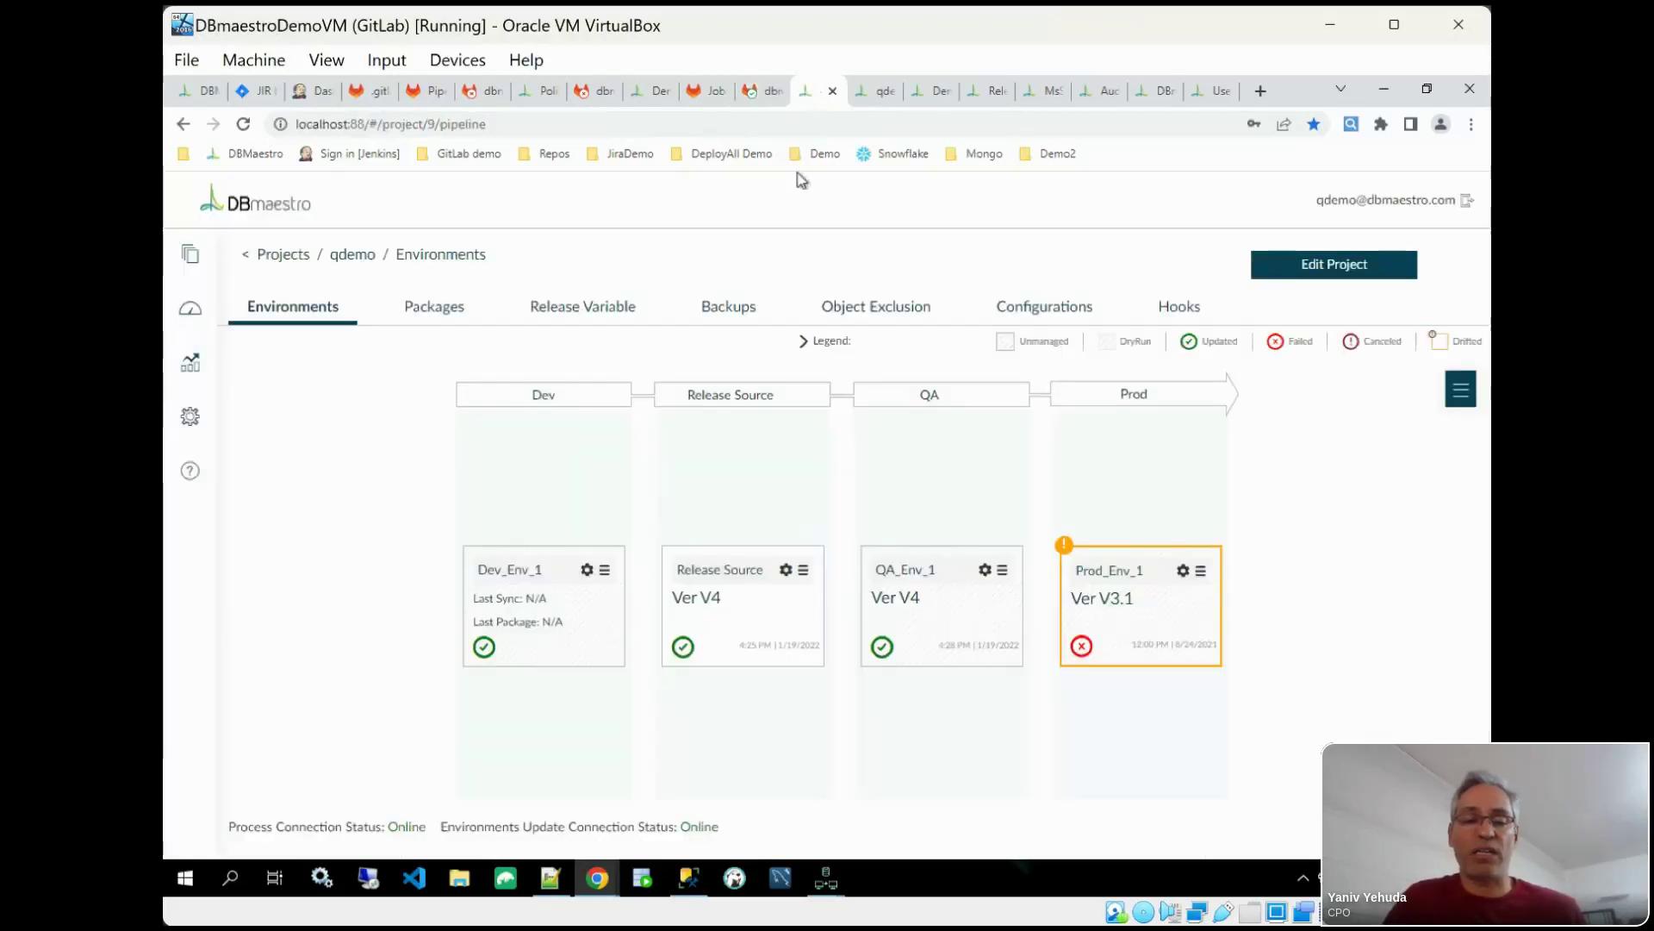
pyautogui.click(804, 574)
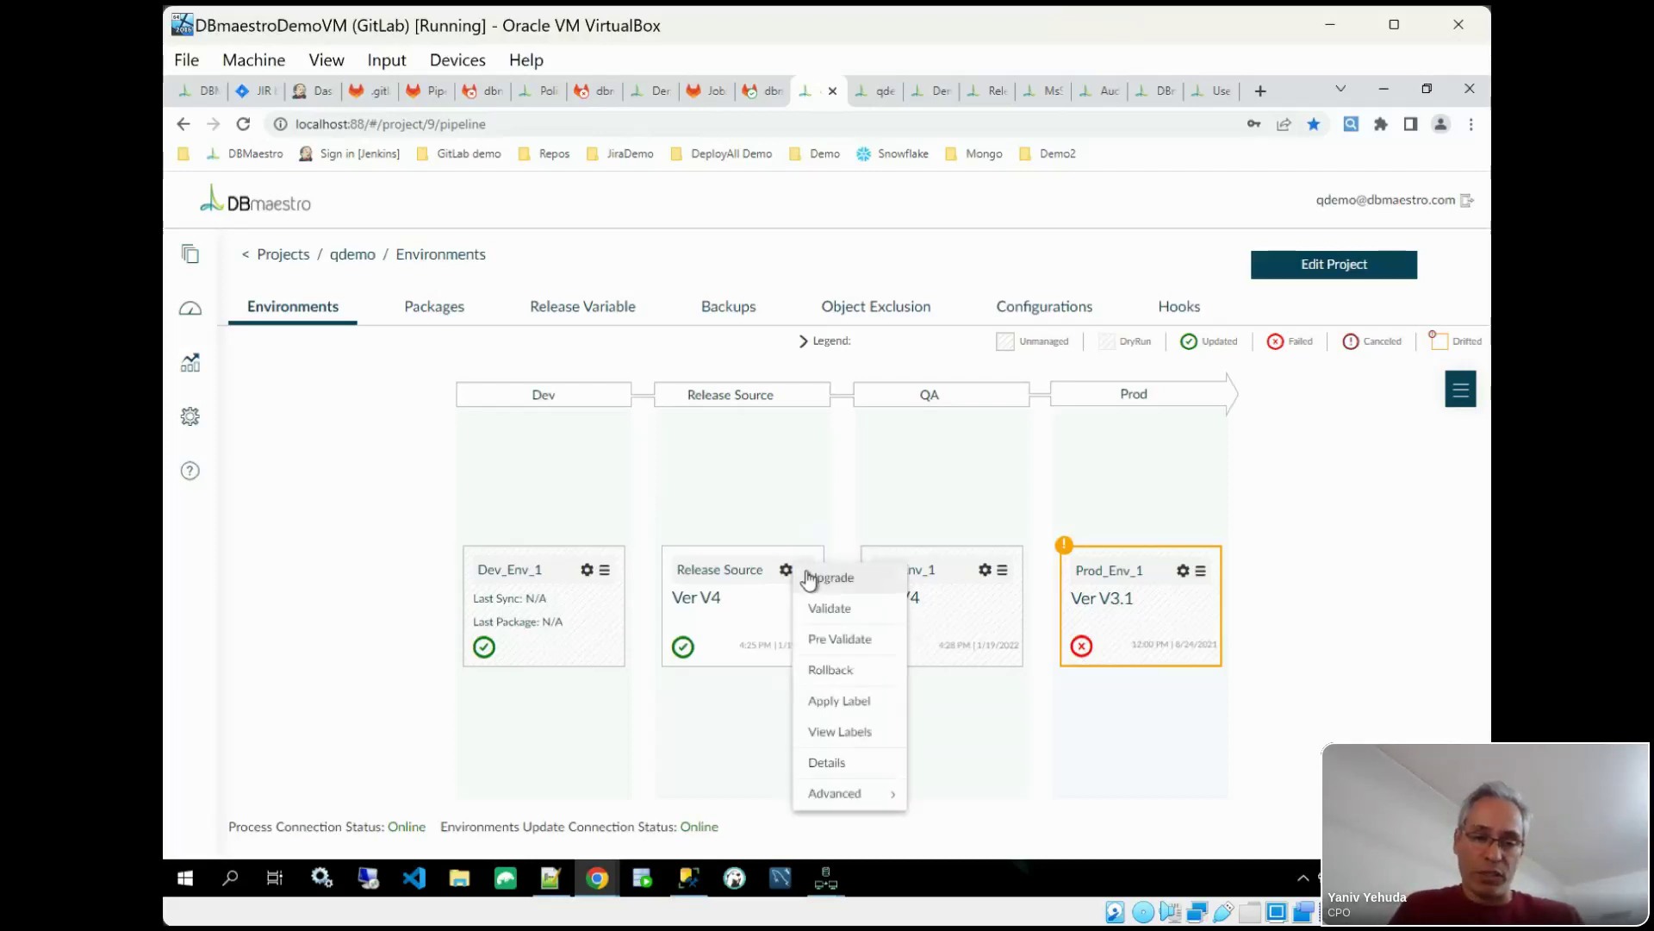
pyautogui.click(826, 732)
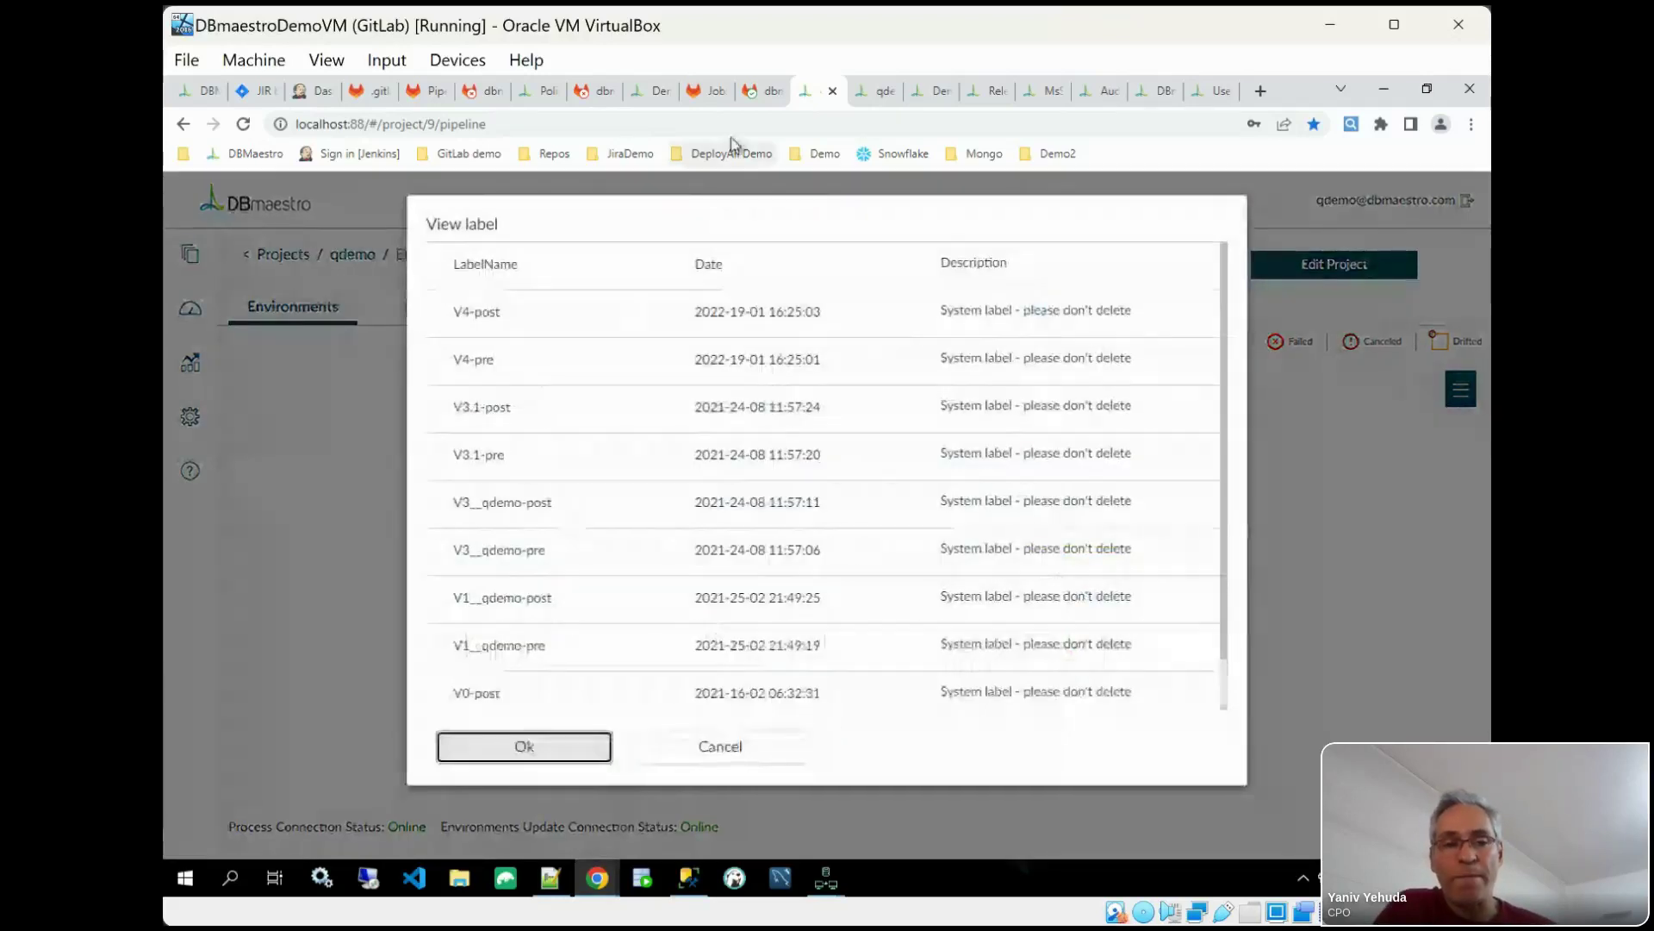
# Step: Open the DemoProject1 environments pipeline and move its browser tab directly before the qdemo one
pyautogui.click(652, 90)
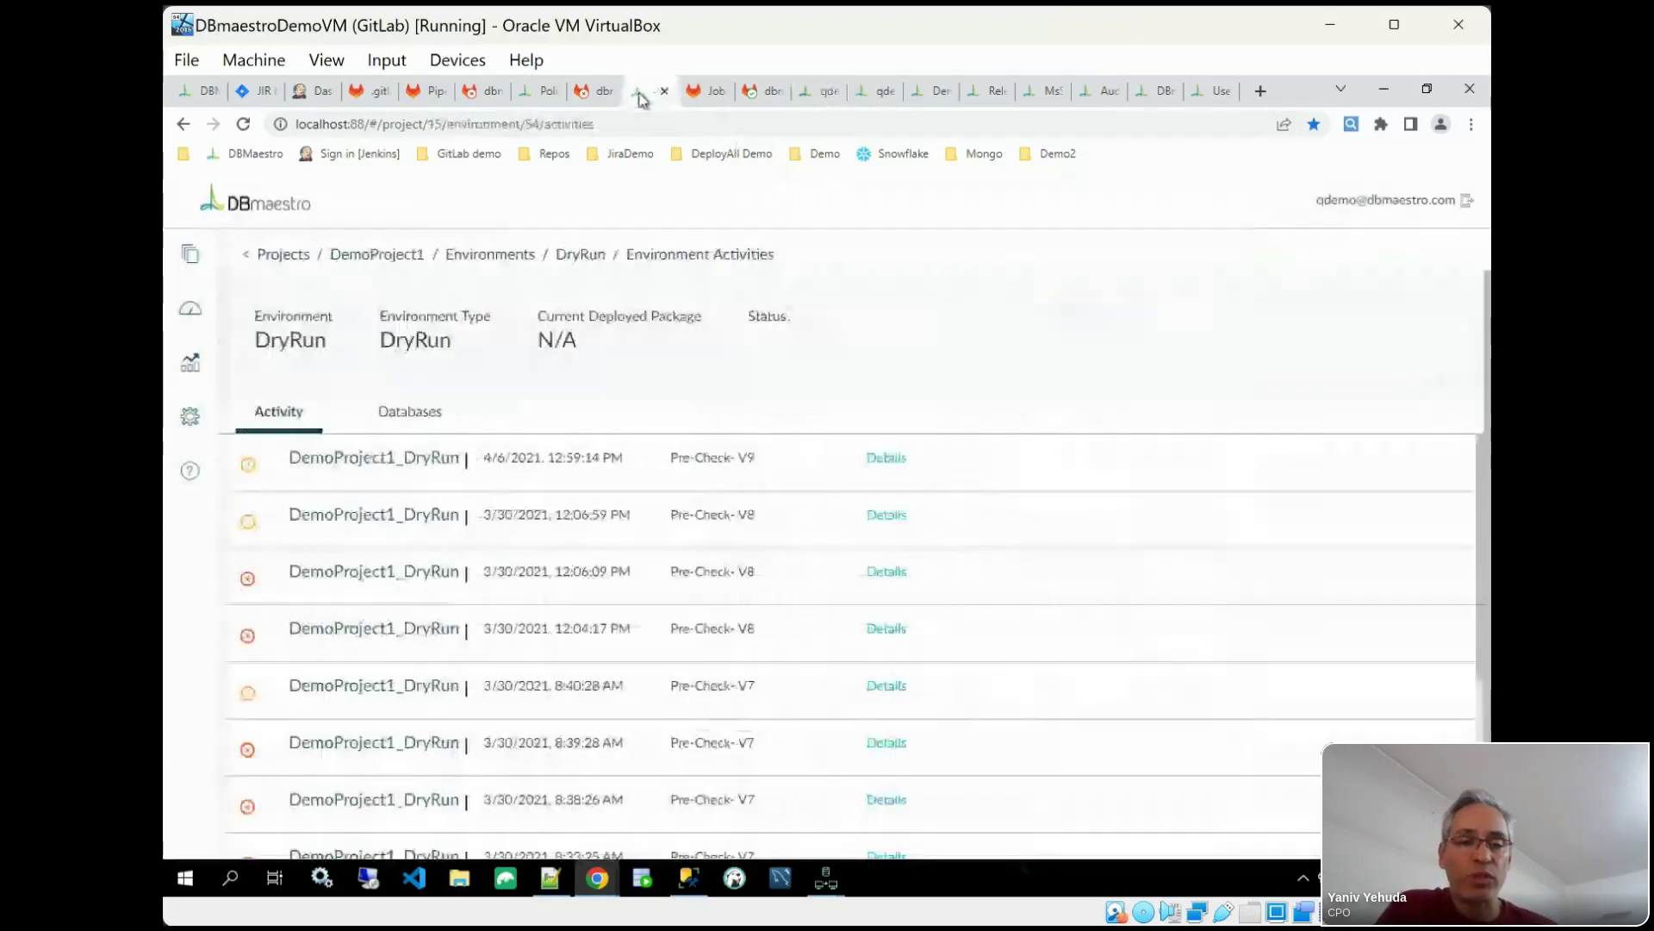
pyautogui.click(369, 257)
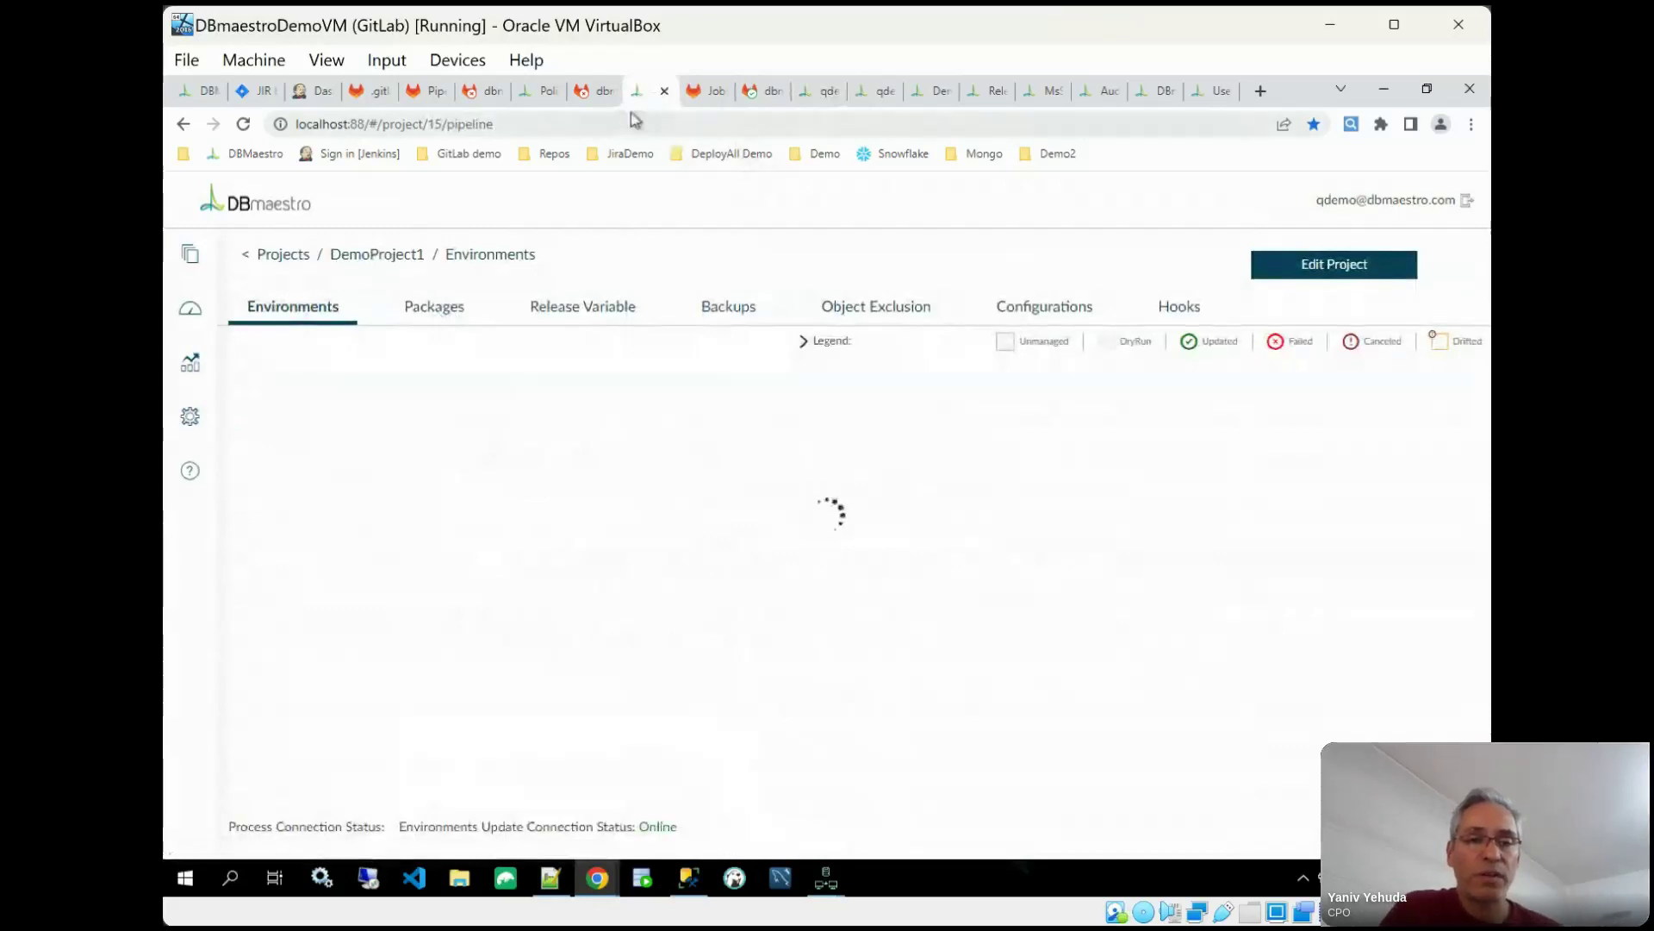
pyautogui.moveTo(650, 93); pyautogui.dragTo(773, 101)
# Step: Highlight the V4-pre label and the V4-post label in qdemo's Release Source label list
pyautogui.click(805, 91)
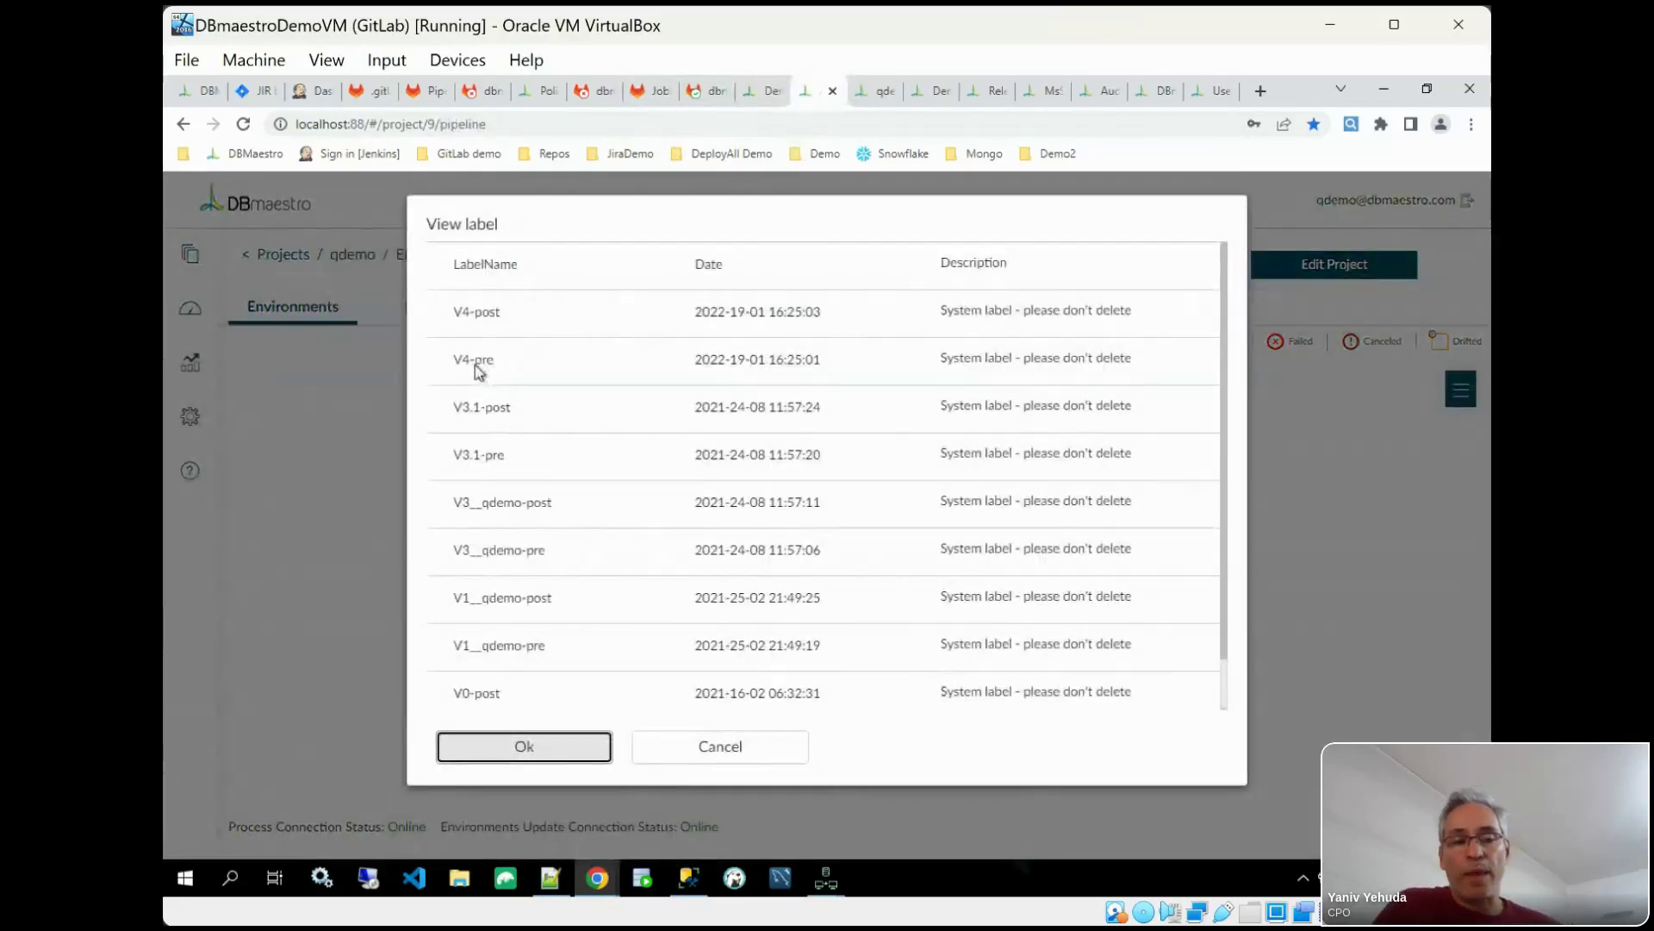
pyautogui.doubleClick(479, 367)
pyautogui.tripleClick(477, 366)
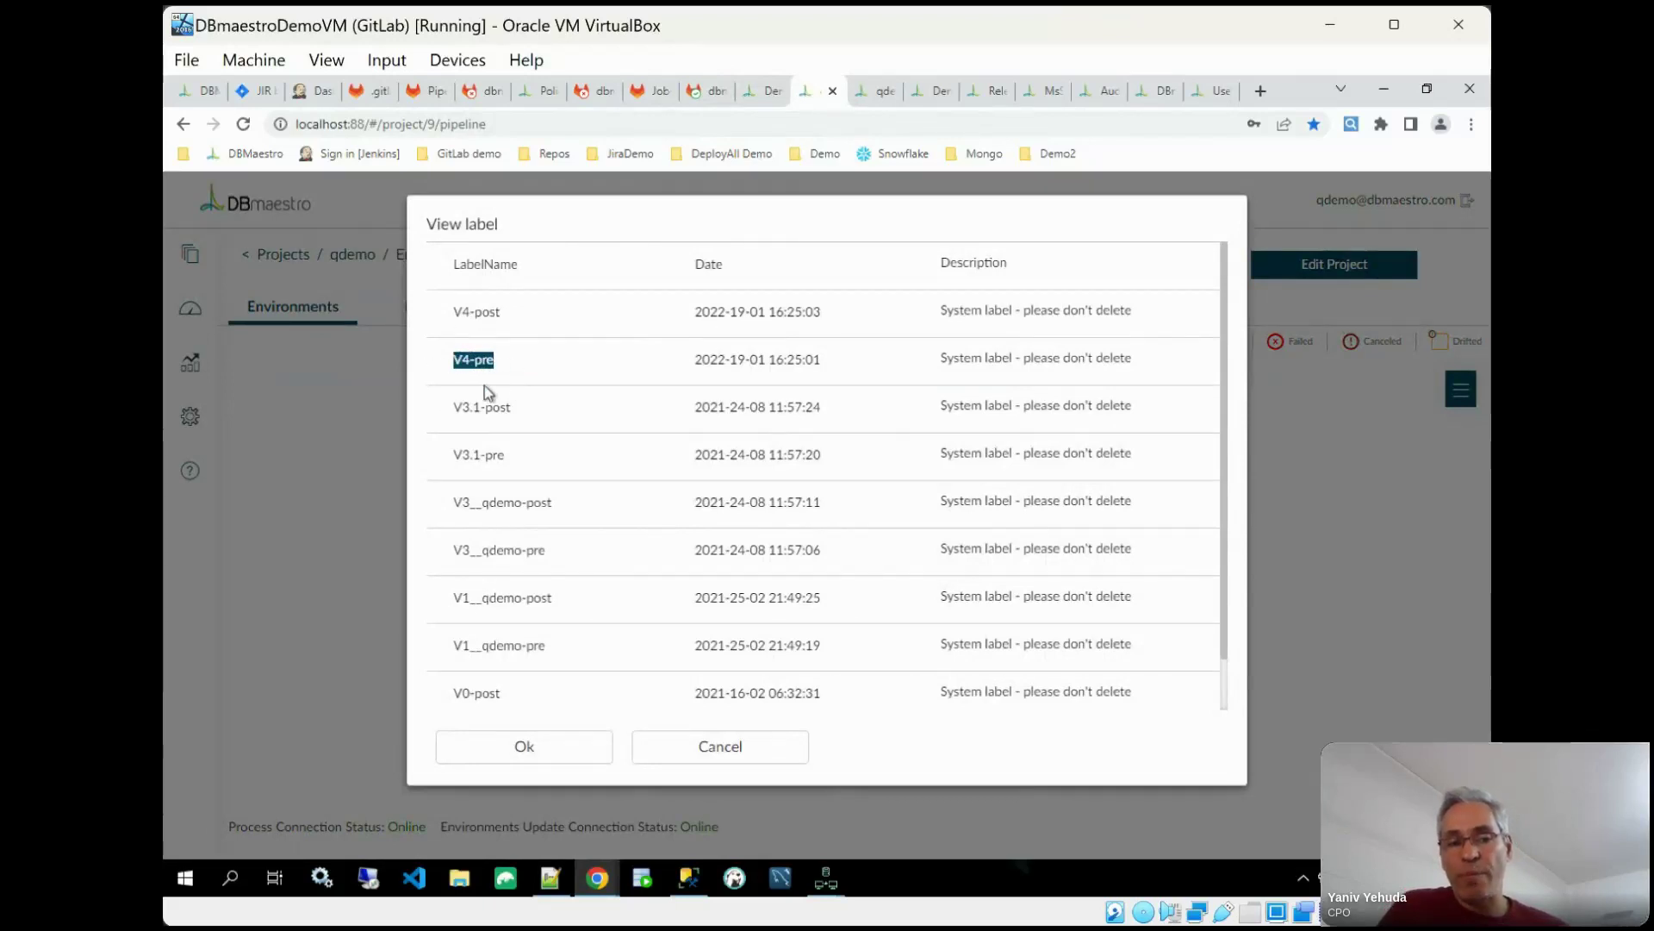
pyautogui.click(491, 369)
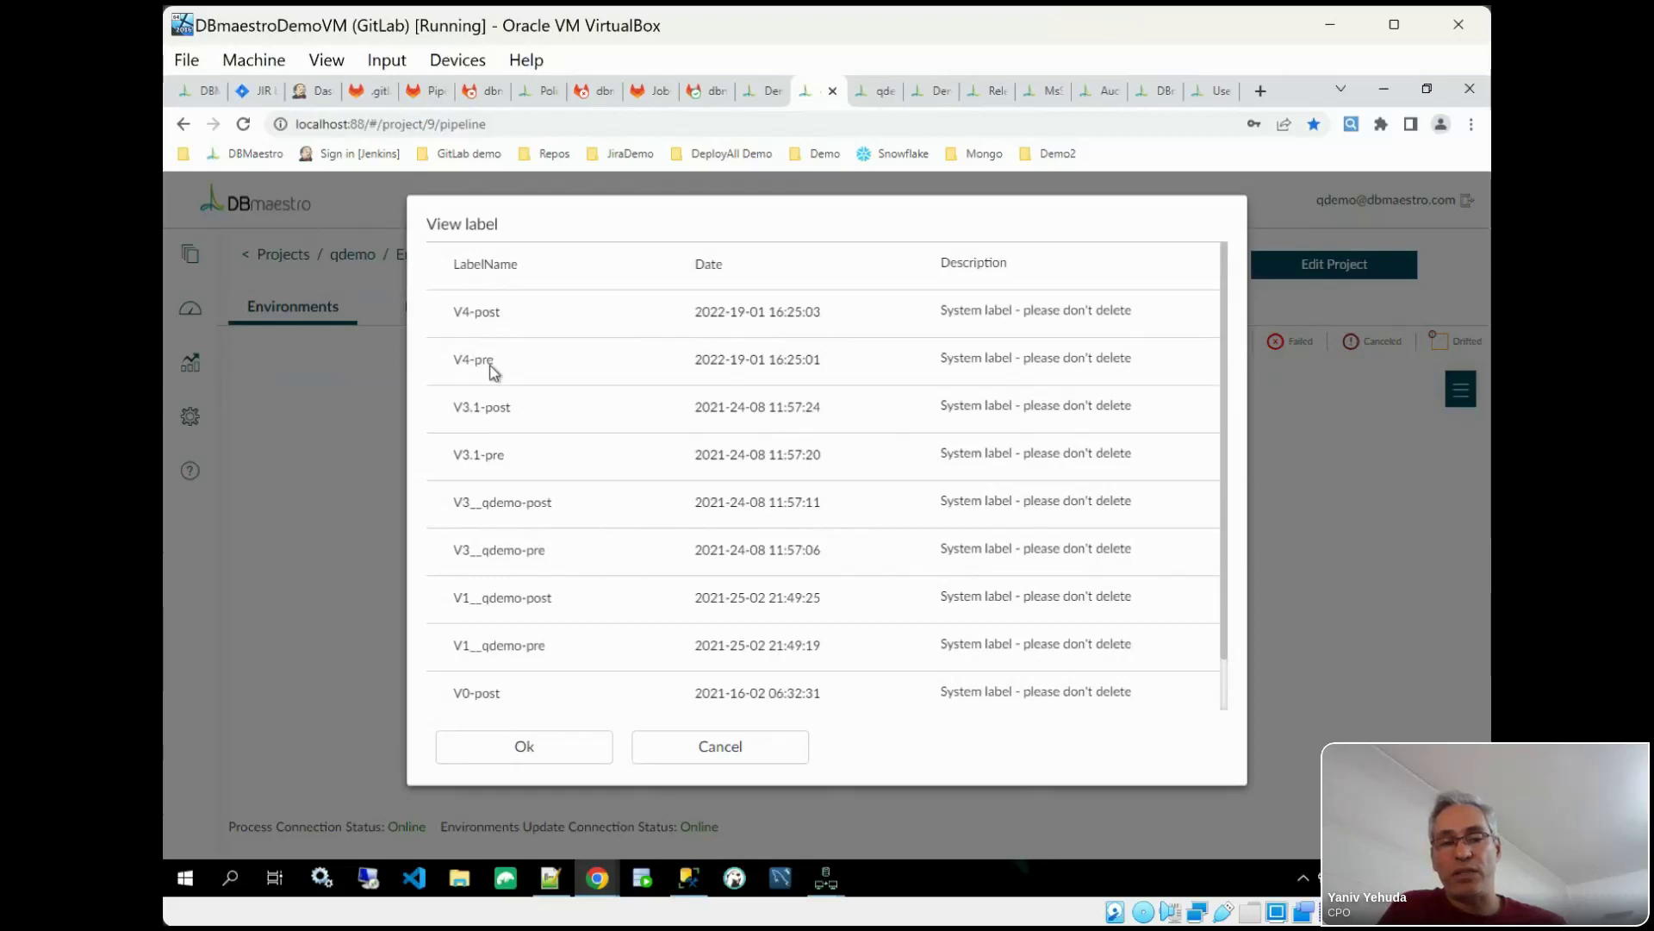
pyautogui.tripleClick(484, 318)
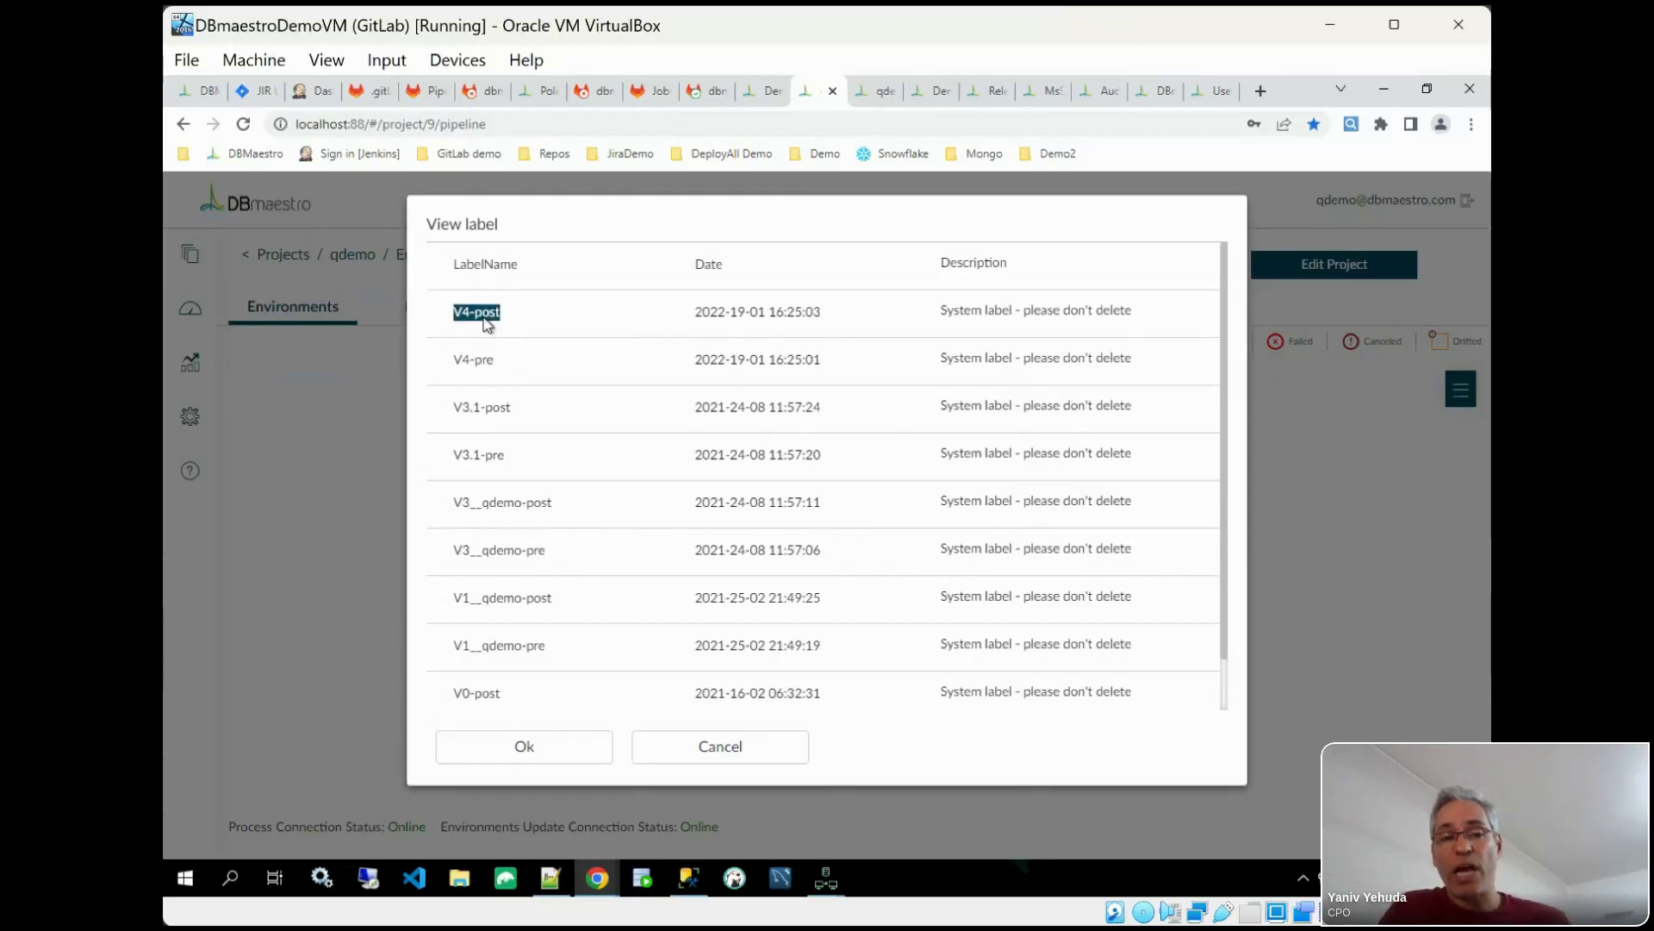
# Step: Inspect packages V1 and V2 of DemoProject1, read V2's s2.sql script, and close the script viewer
pyautogui.click(753, 95)
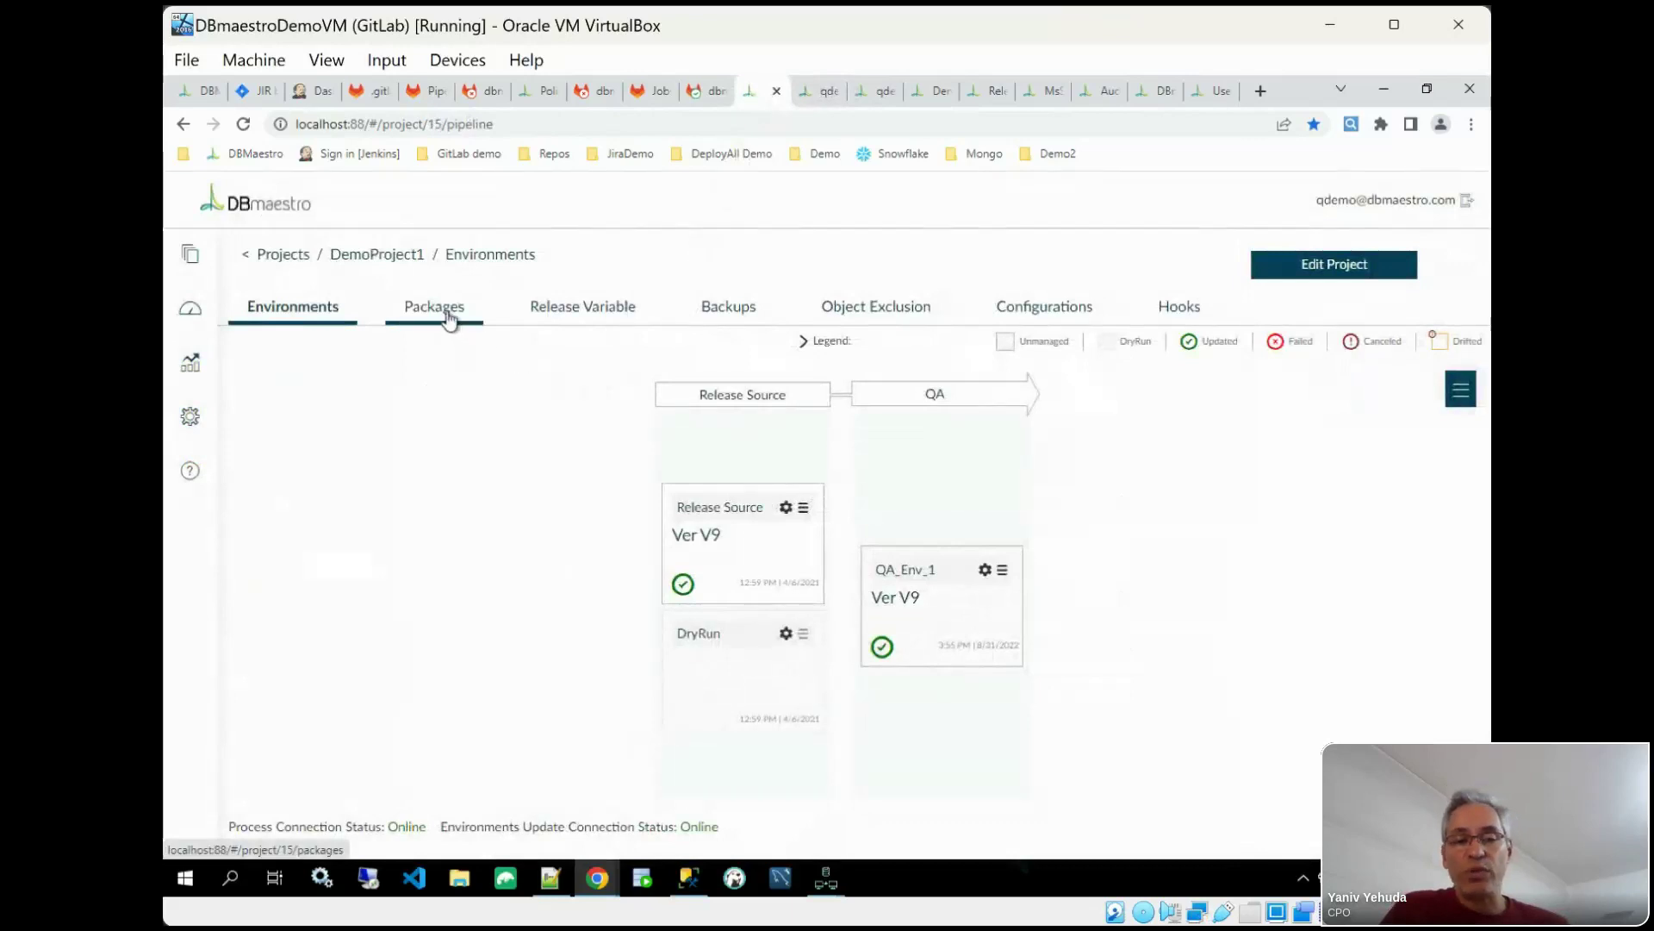
pyautogui.click(448, 318)
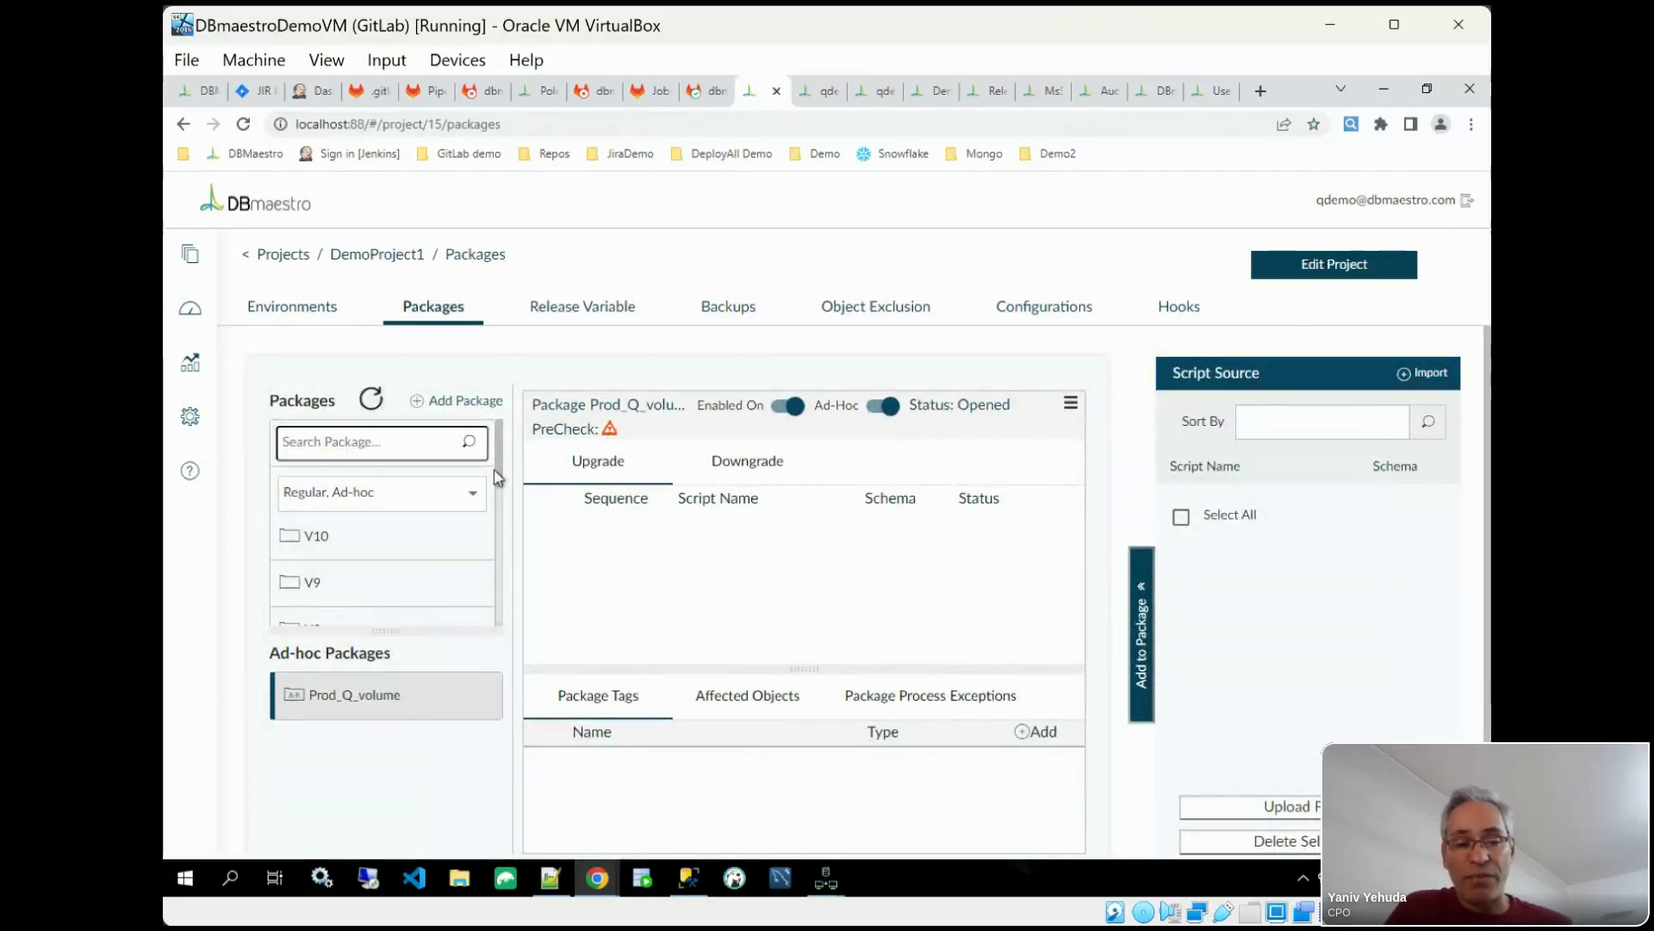
pyautogui.moveTo(500, 469); pyautogui.dragTo(503, 635)
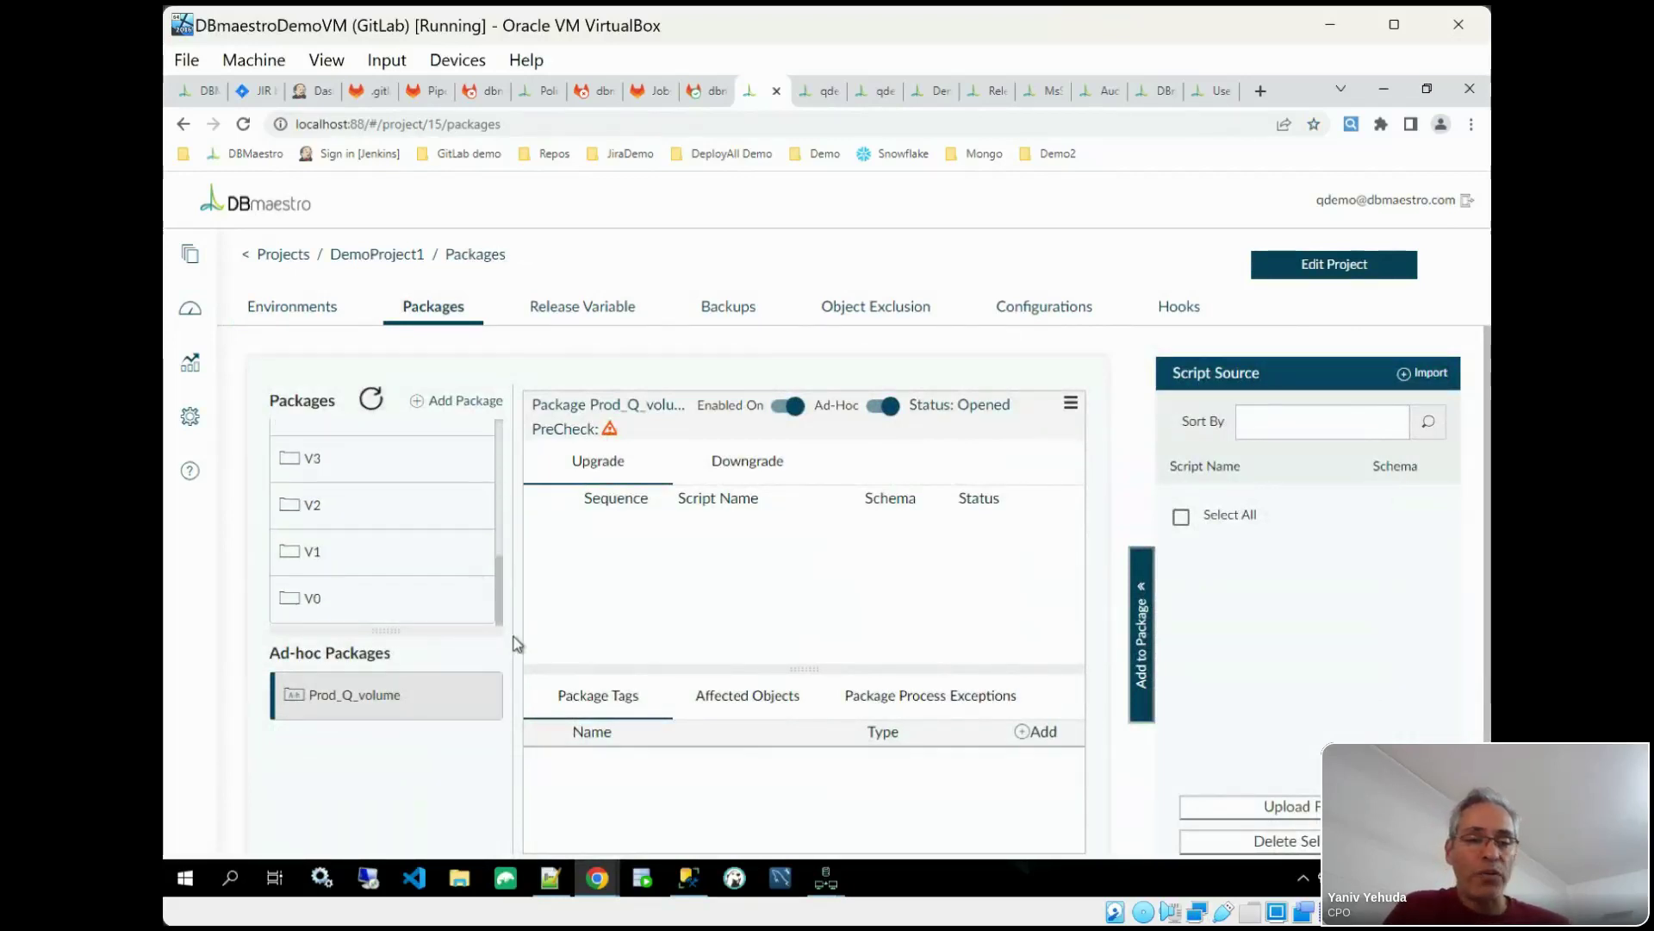
pyautogui.click(405, 544)
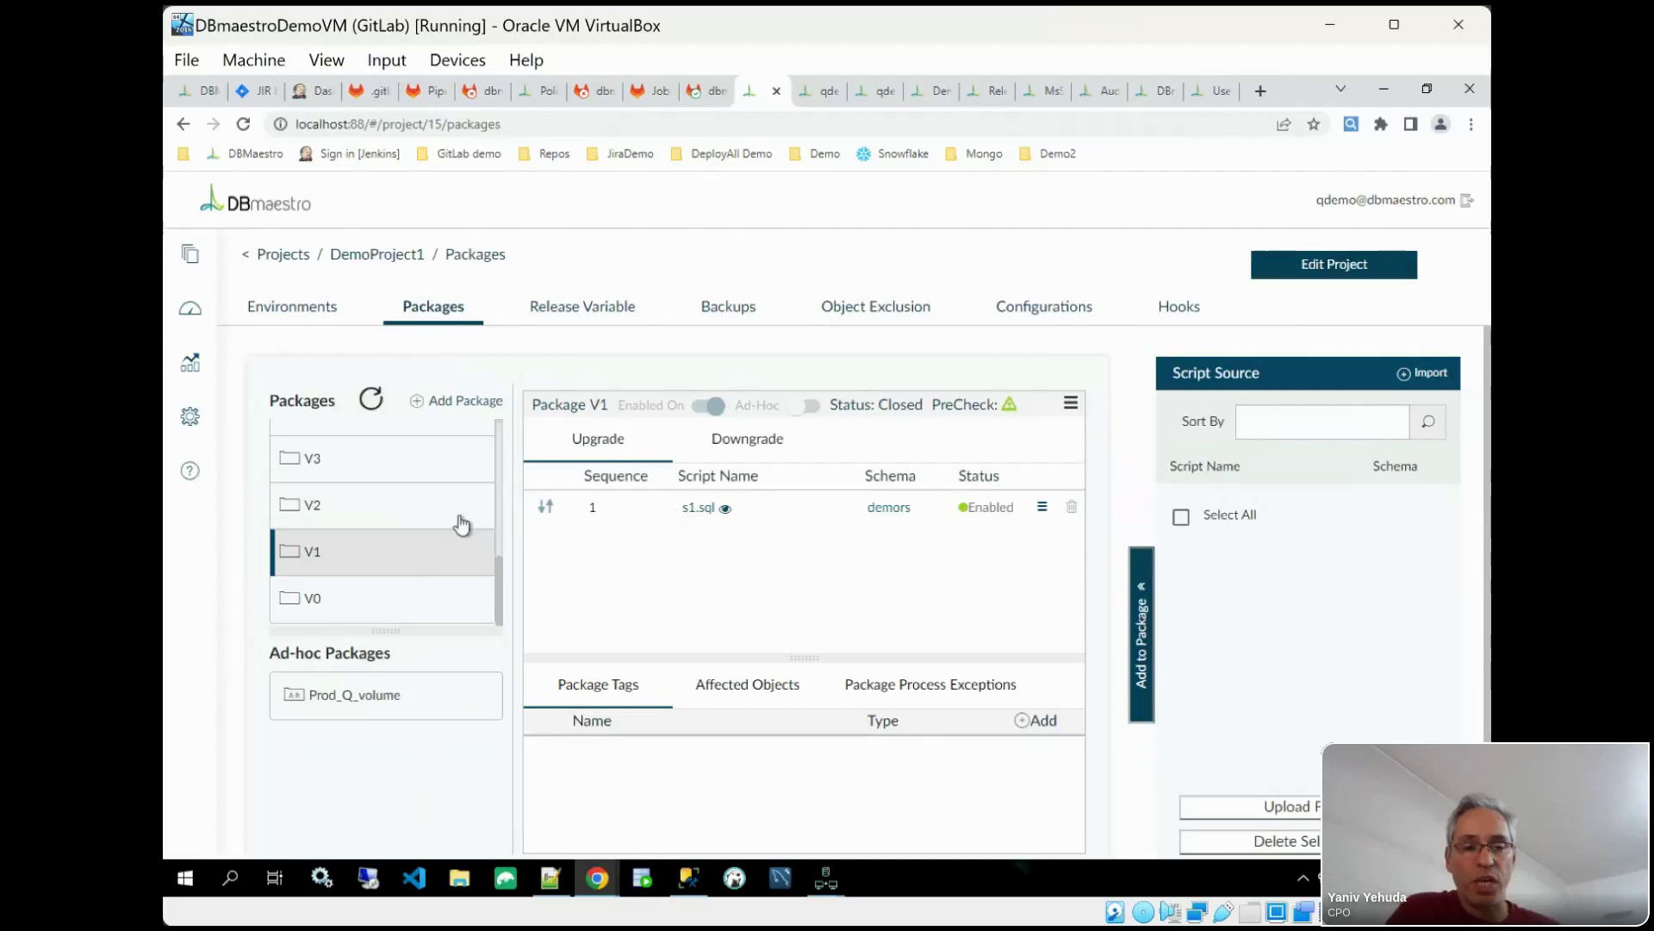
pyautogui.click(379, 527)
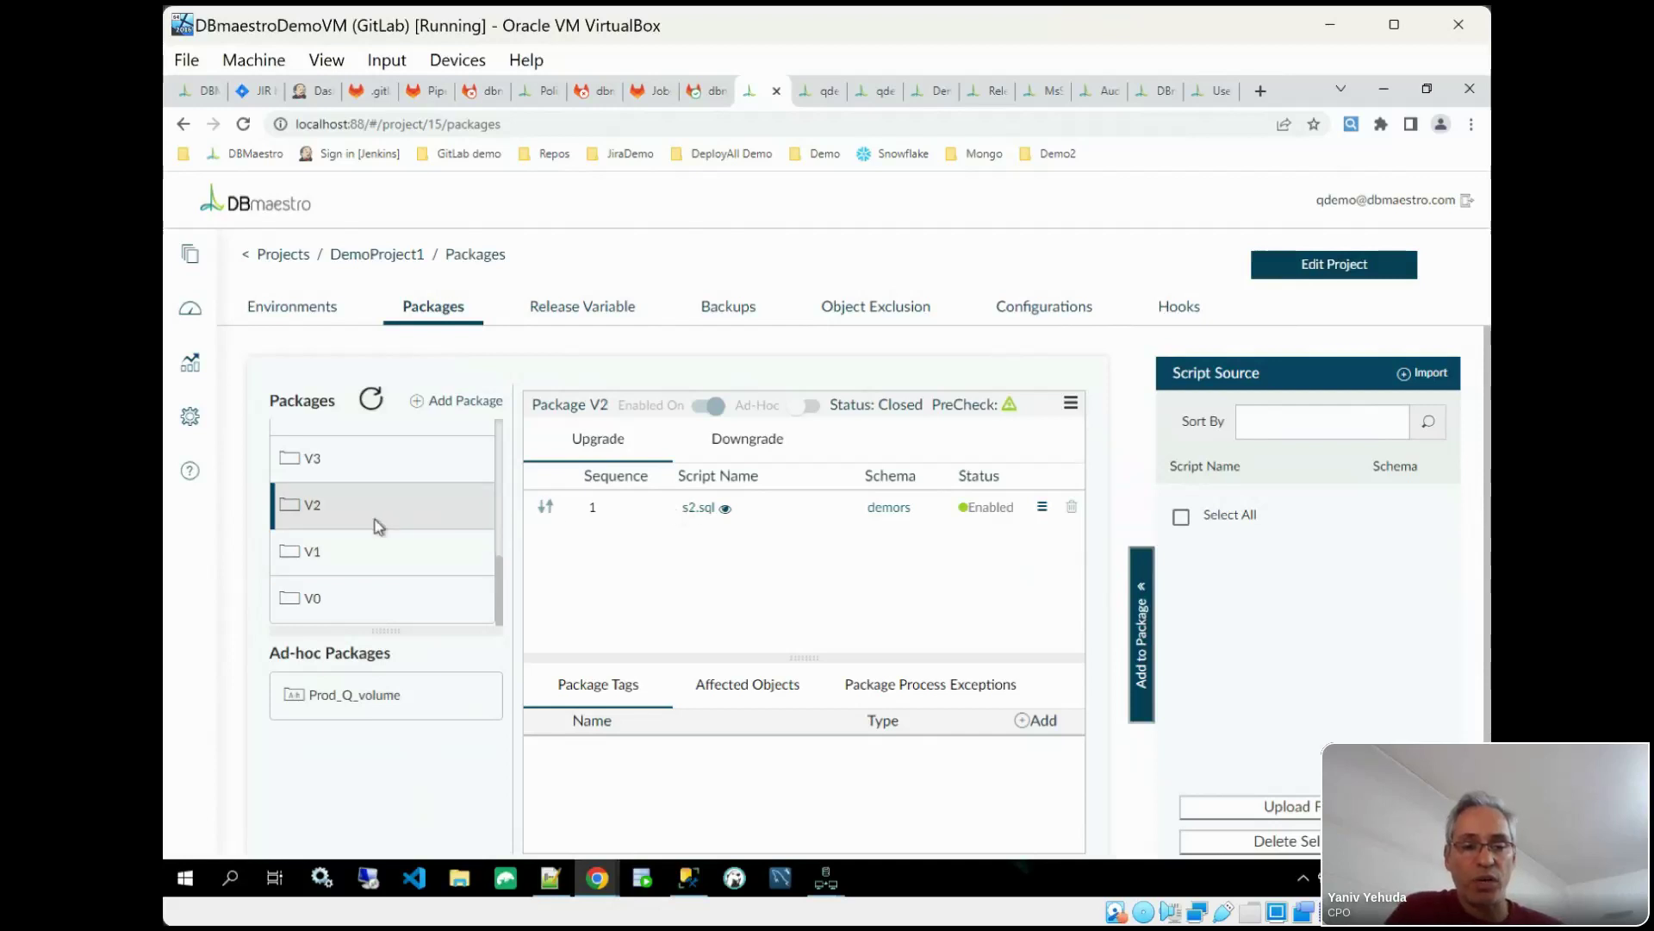
pyautogui.click(724, 509)
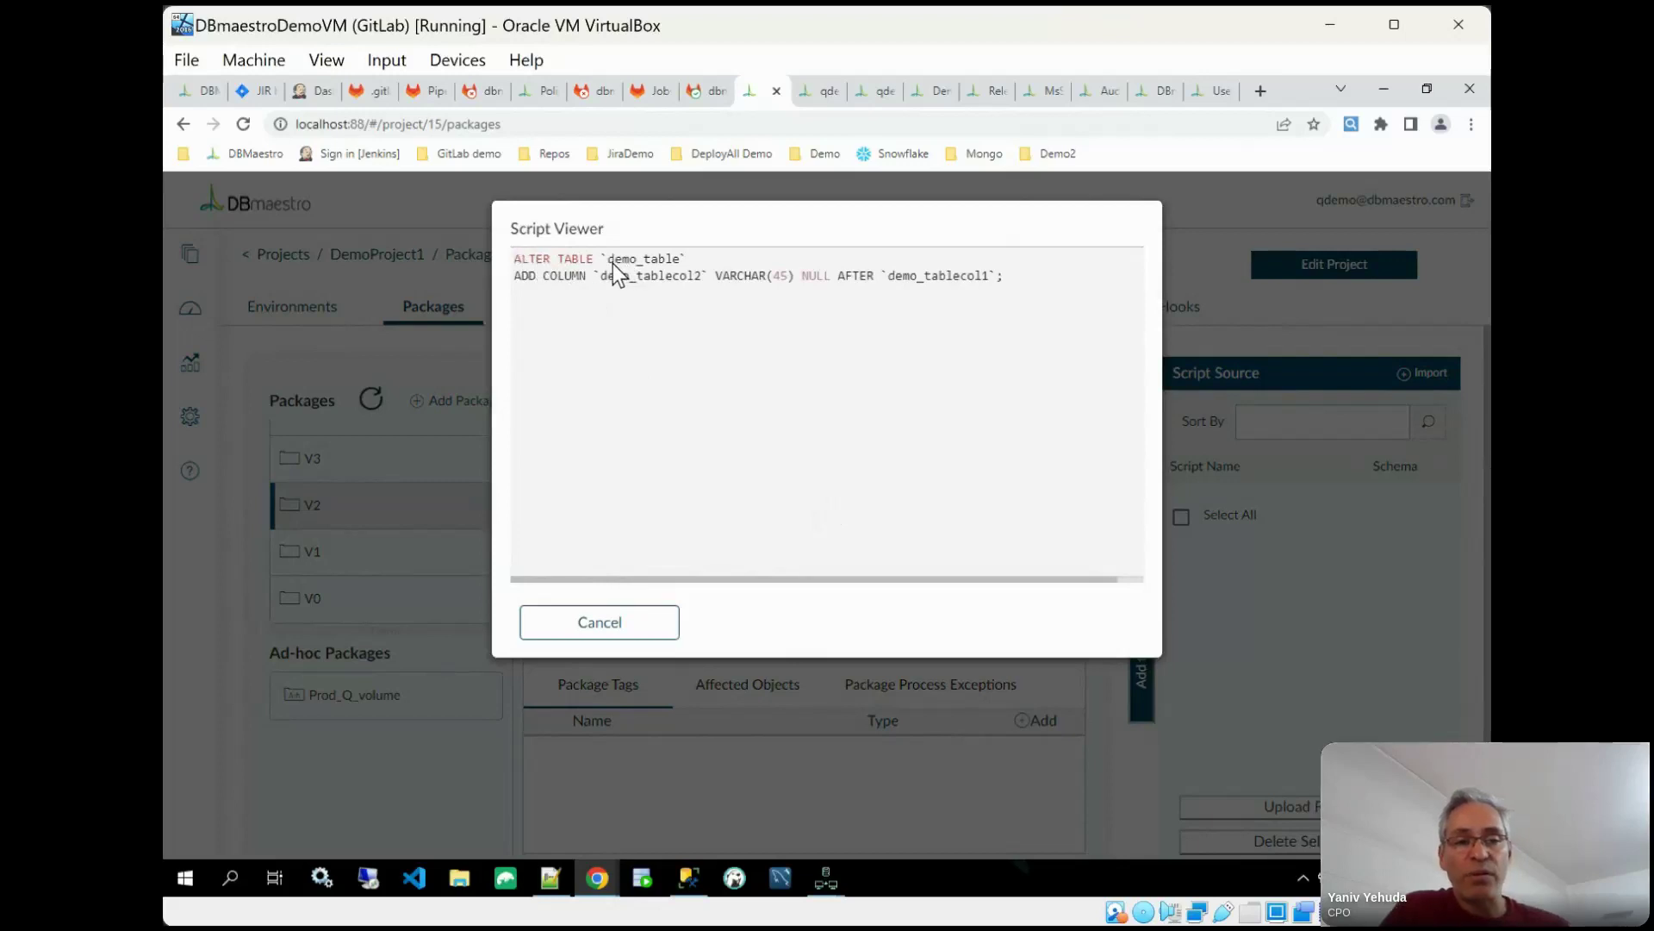
pyautogui.click(598, 629)
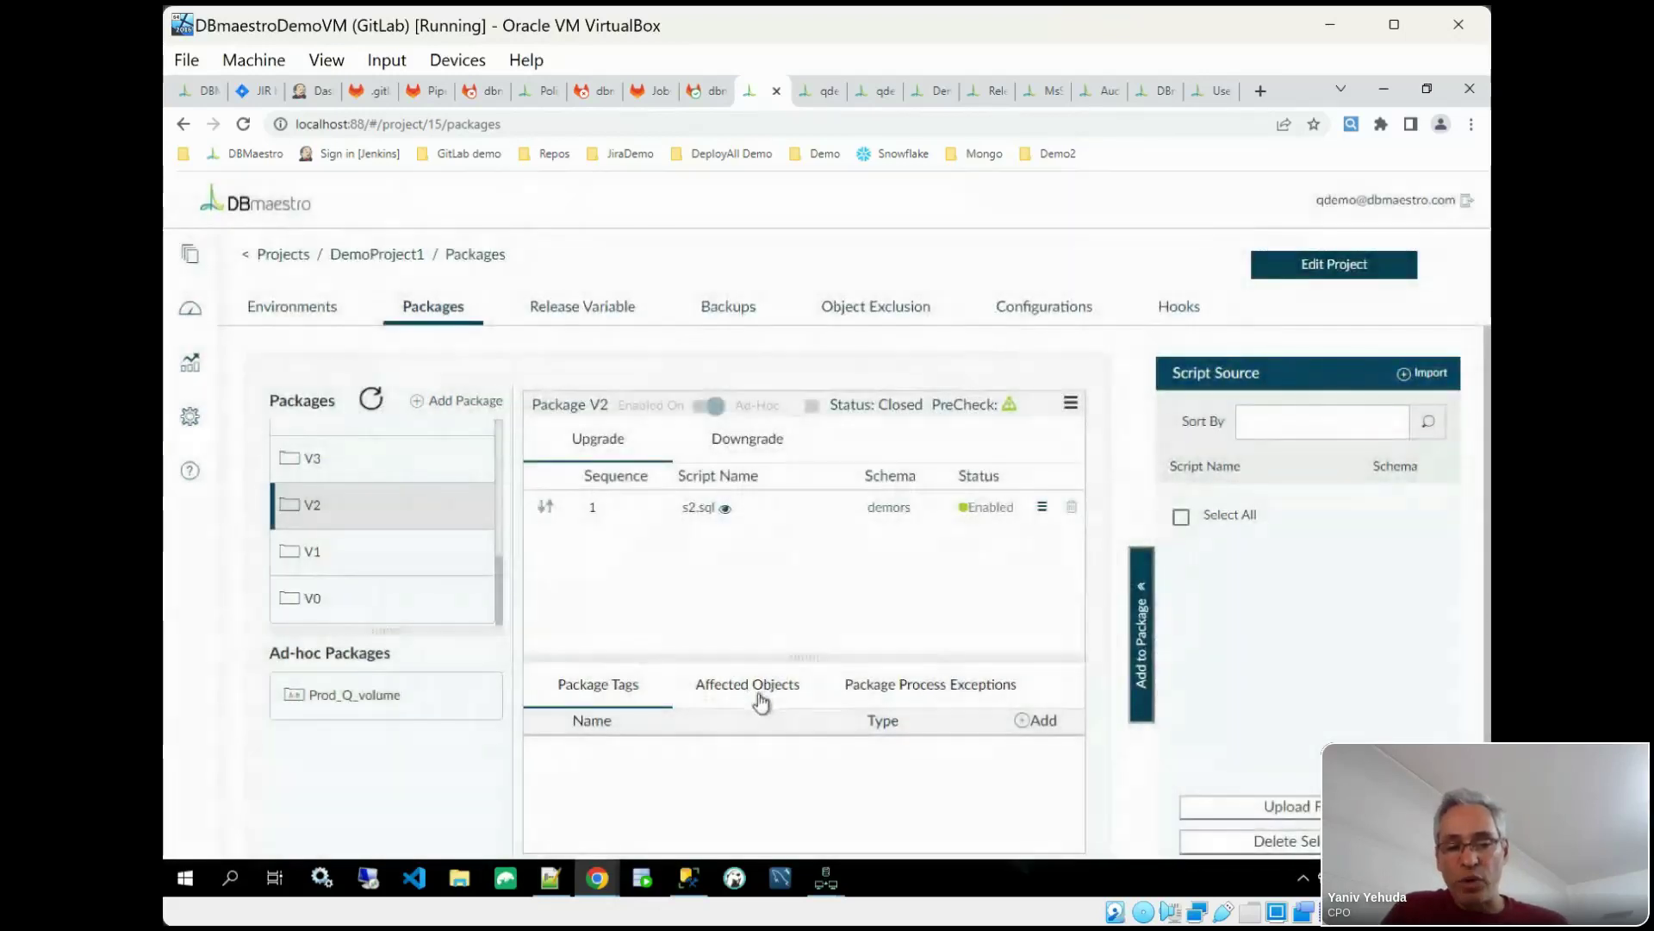
# Step: Show the affected objects of package V2 and highlight the demo_table entry with its object type
pyautogui.click(761, 702)
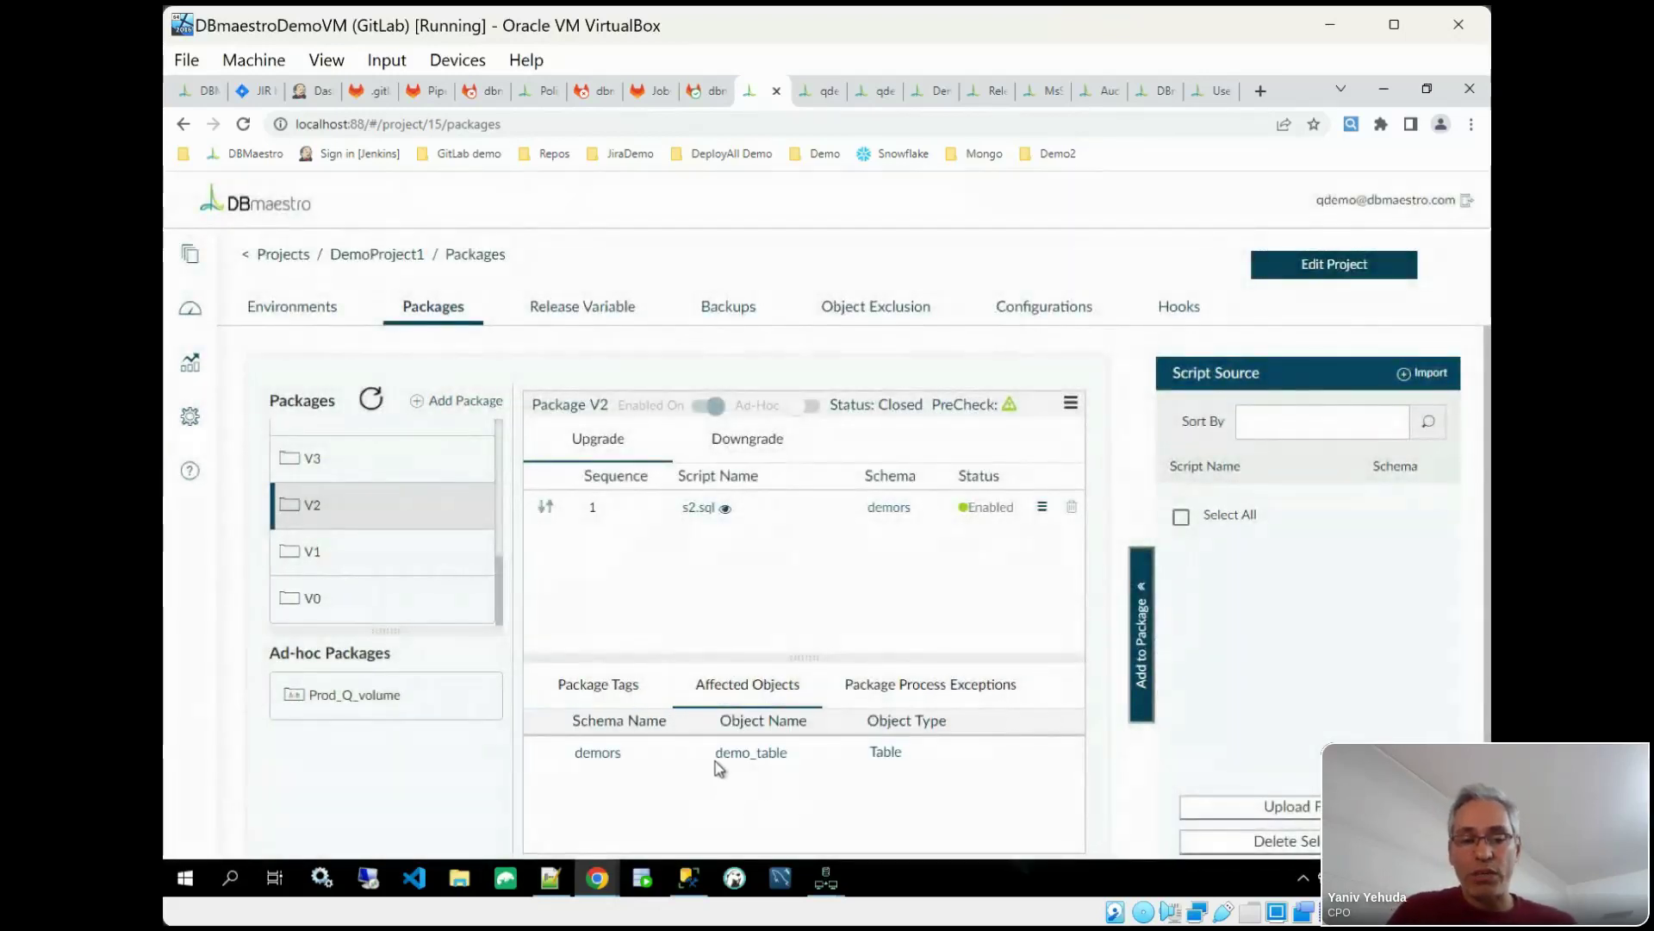
pyautogui.moveTo(713, 760); pyautogui.dragTo(946, 754)
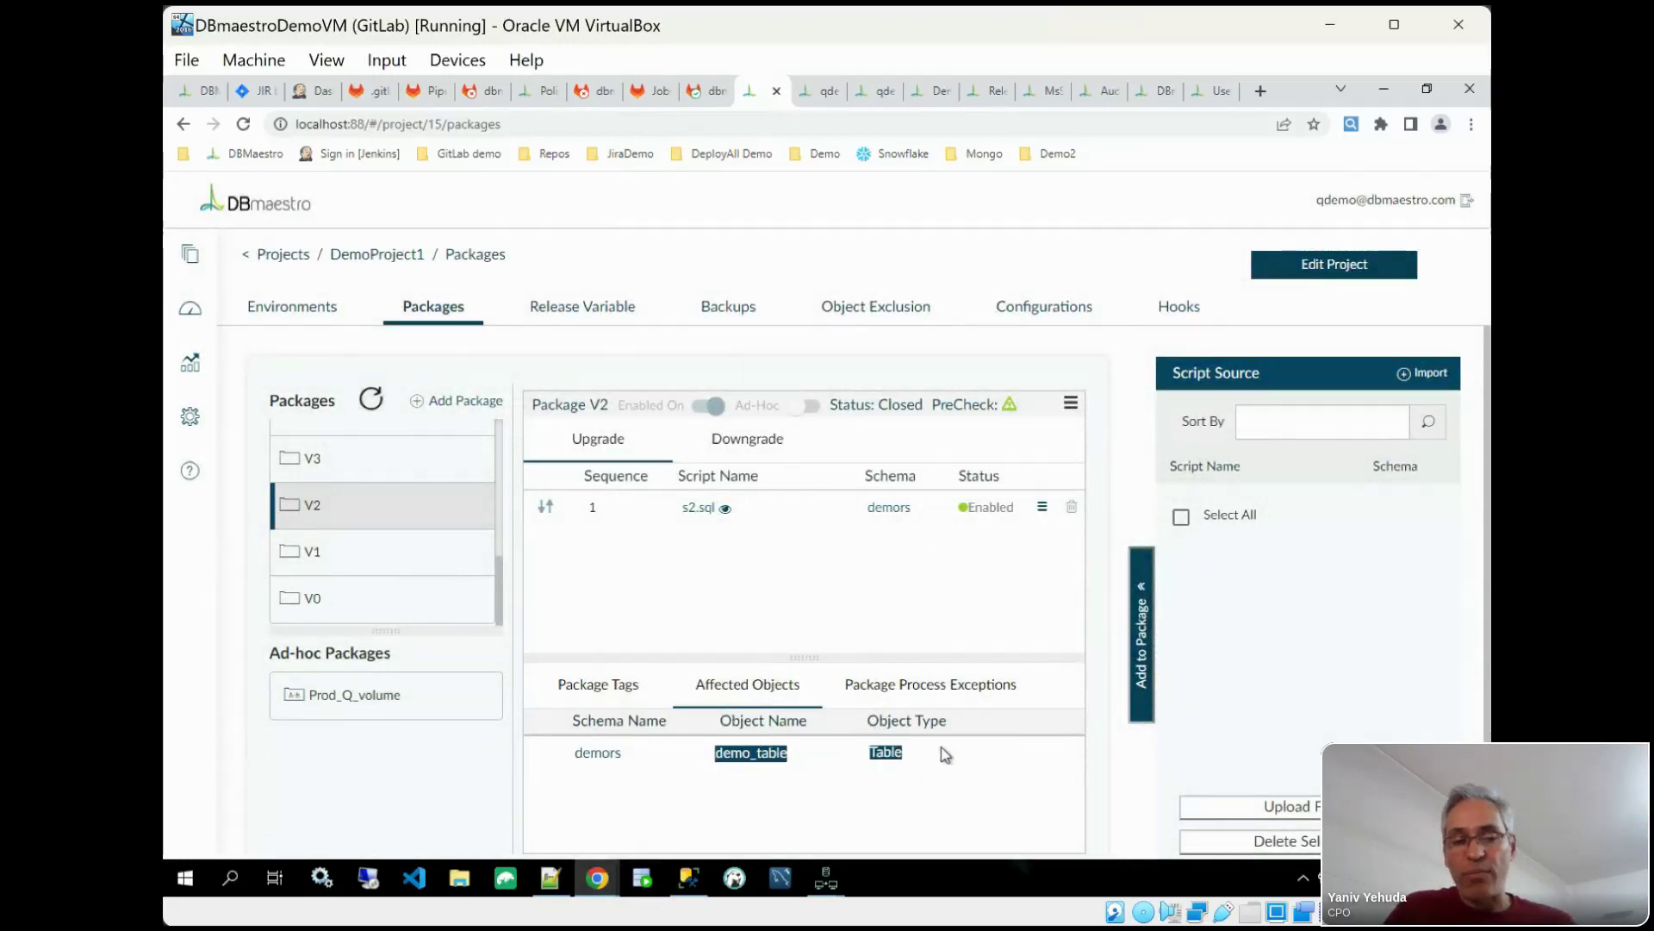
pyautogui.click(945, 755)
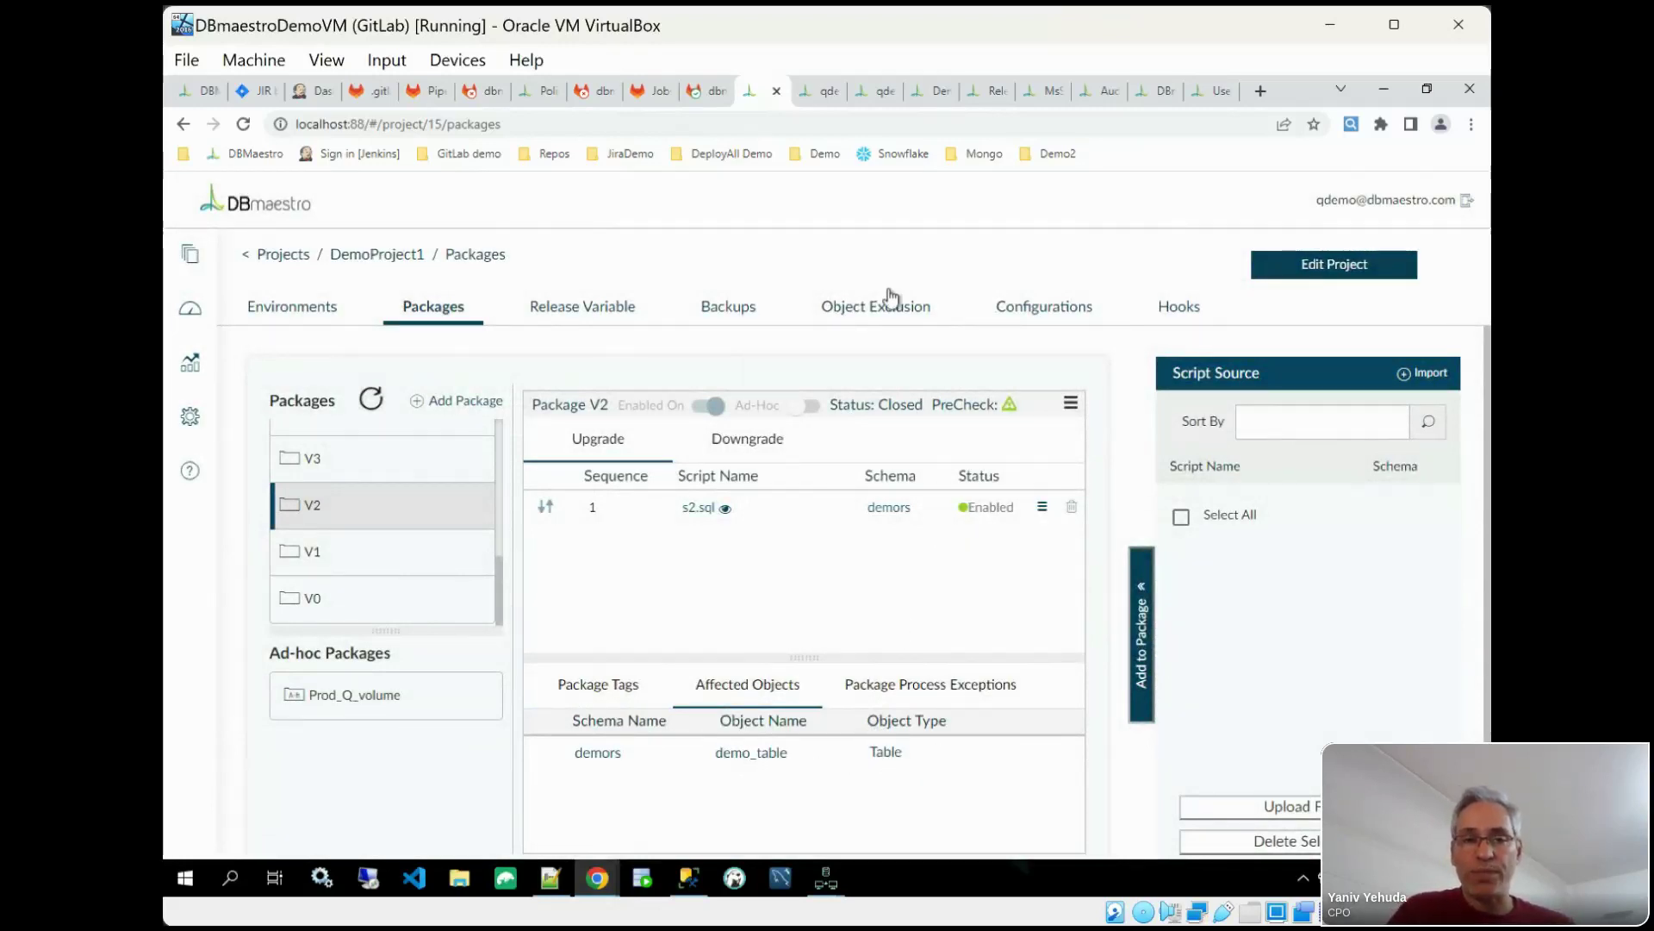
# Step: Highlight the V4-pre and V4-post labels in qdemo's label list and close the list
pyautogui.click(806, 91)
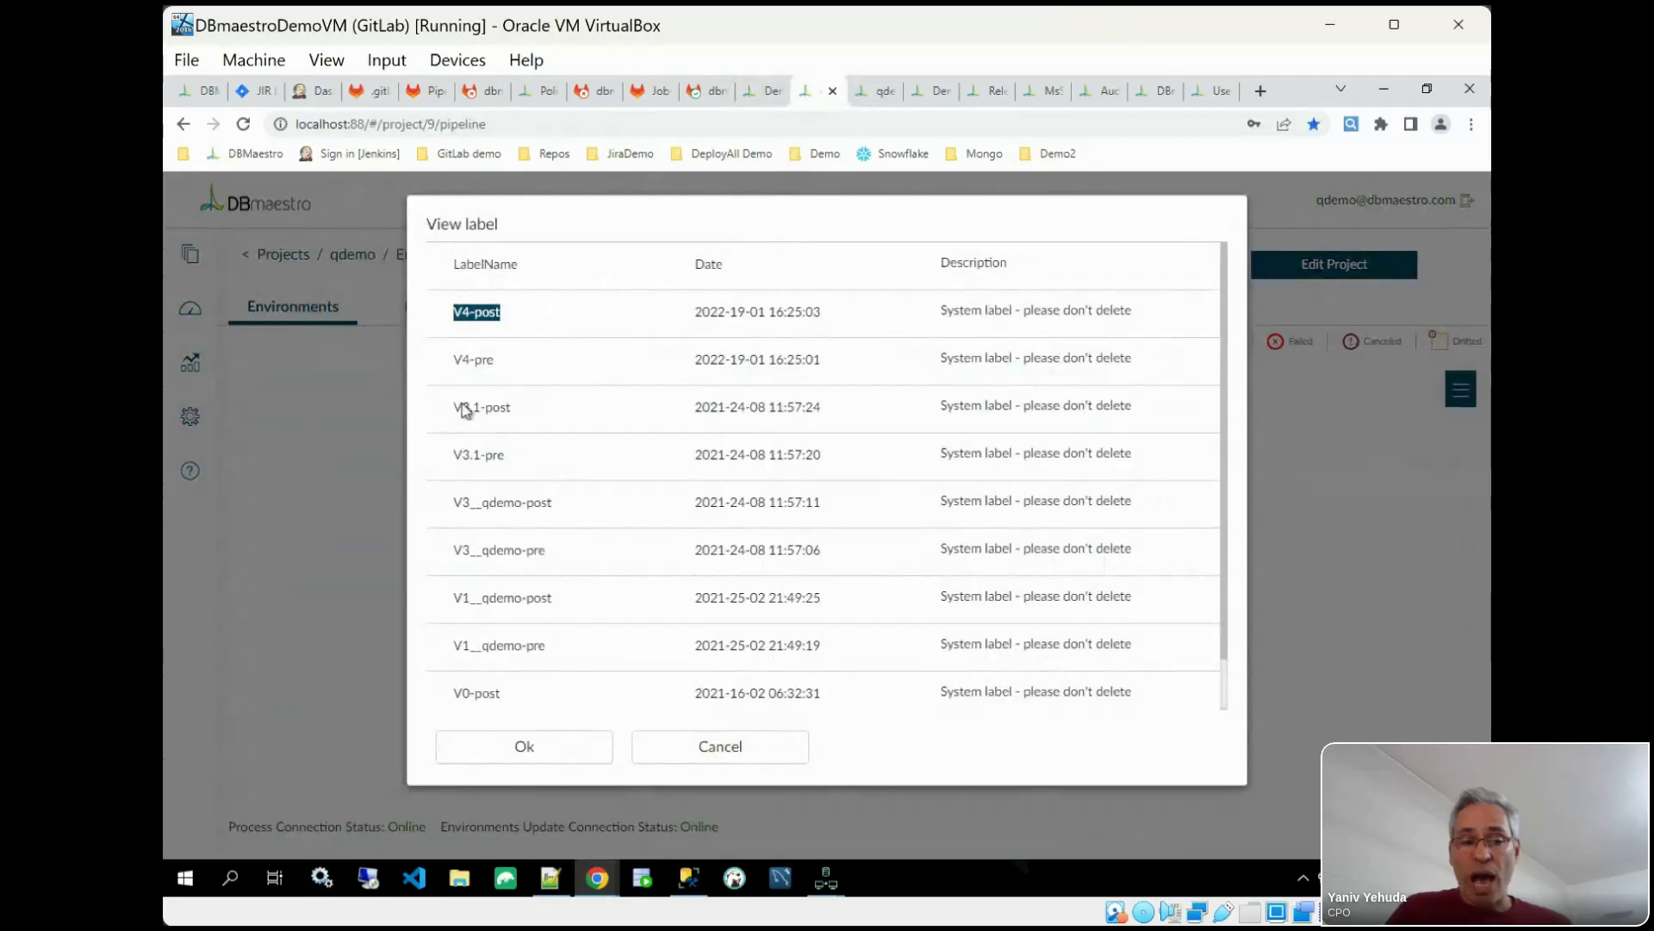
pyautogui.doubleClick(472, 360)
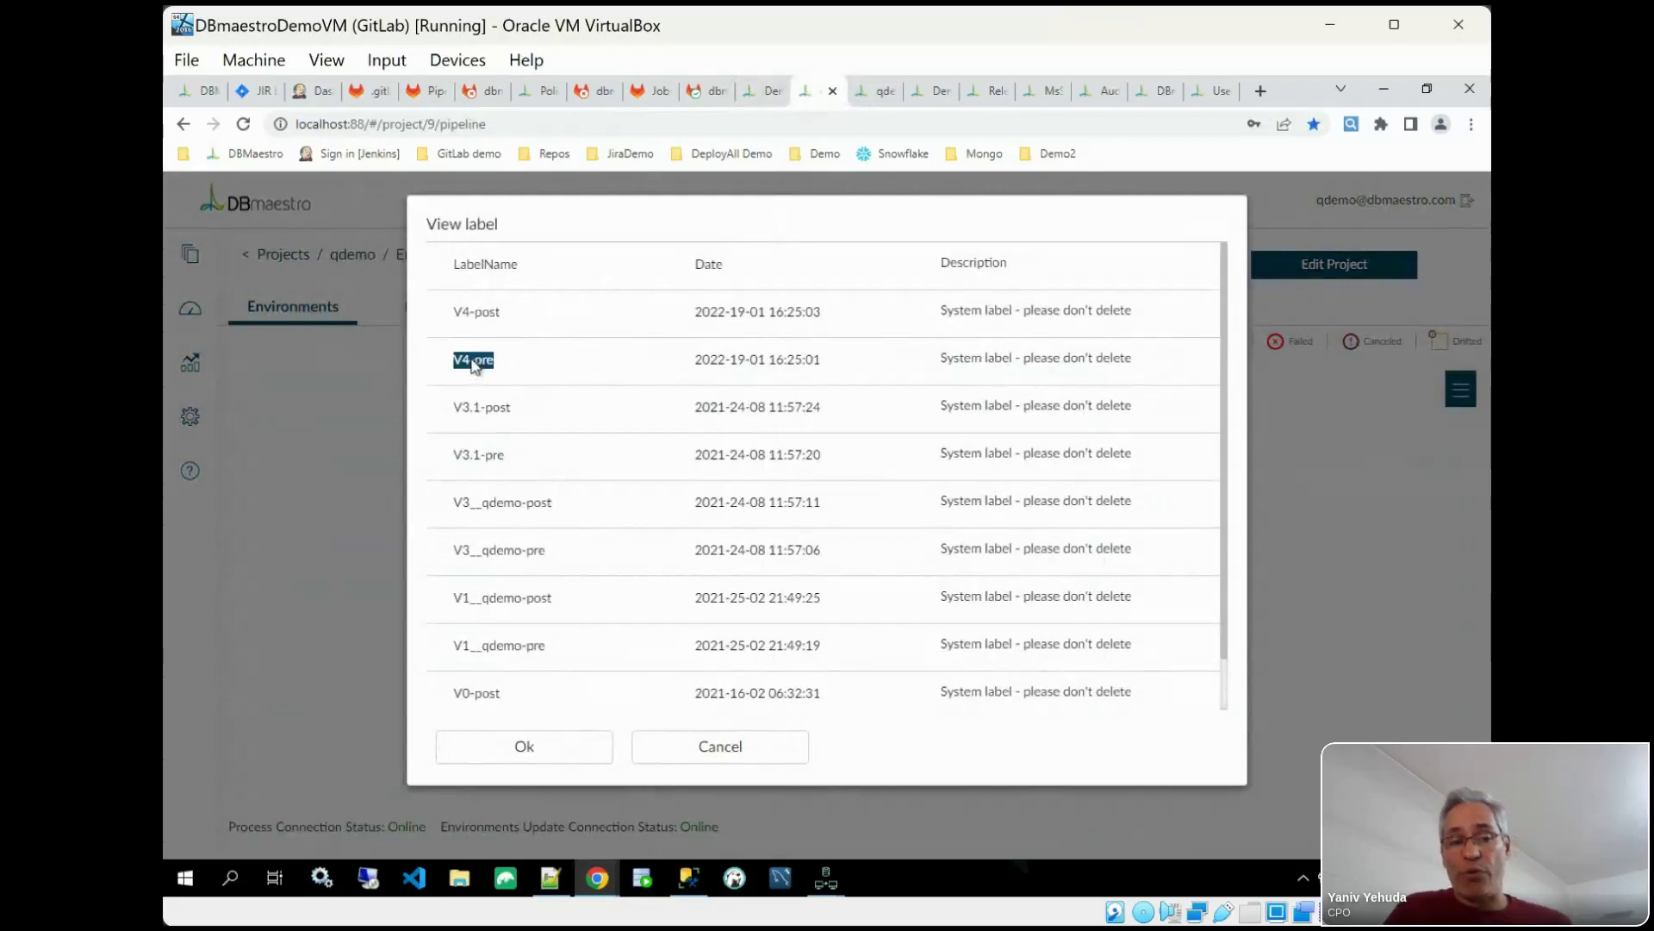
pyautogui.tripleClick(483, 317)
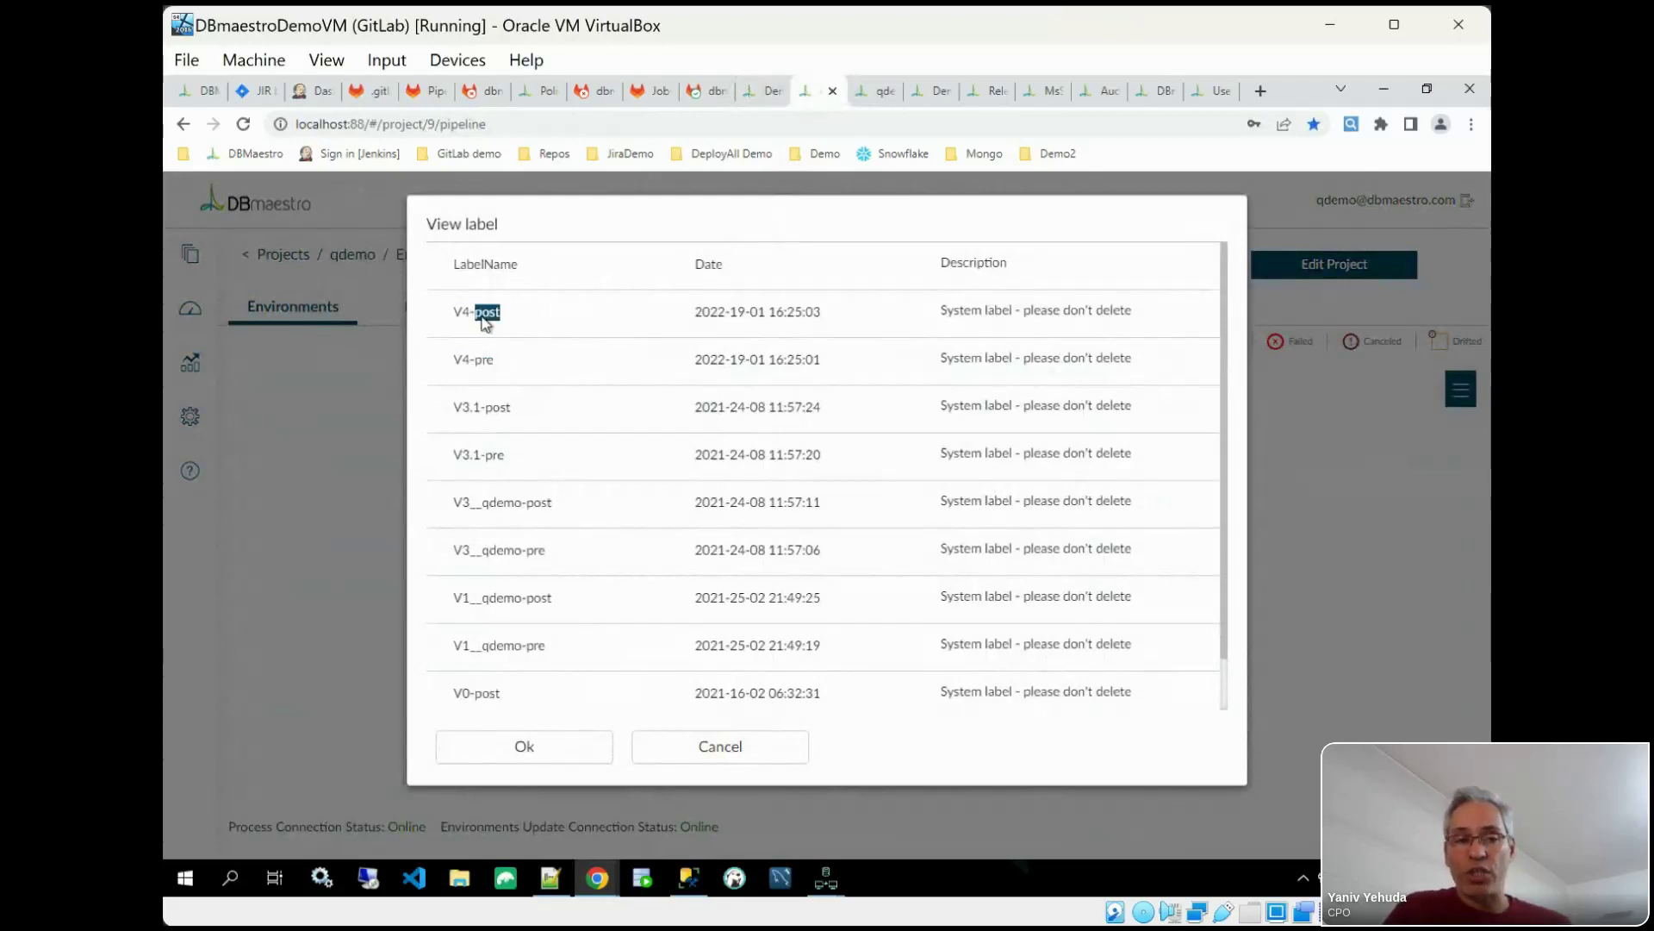
pyautogui.click(731, 751)
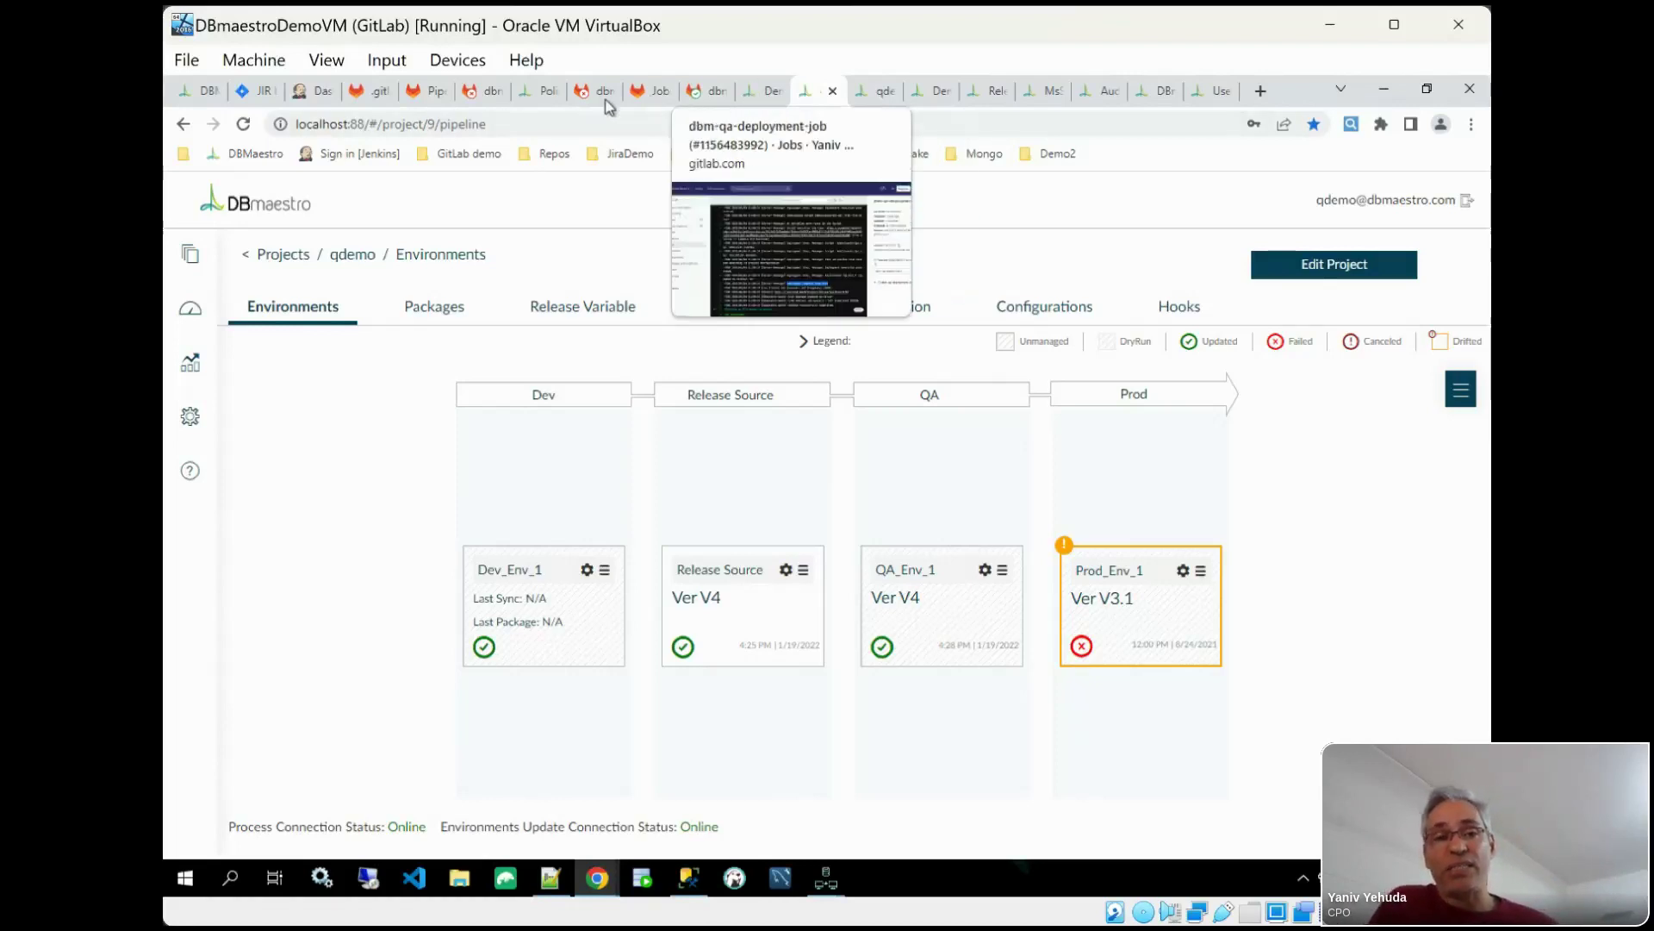
# Step: View the s2.sql script of package V2 in DemoProject1 and close the script viewer
pyautogui.click(527, 91)
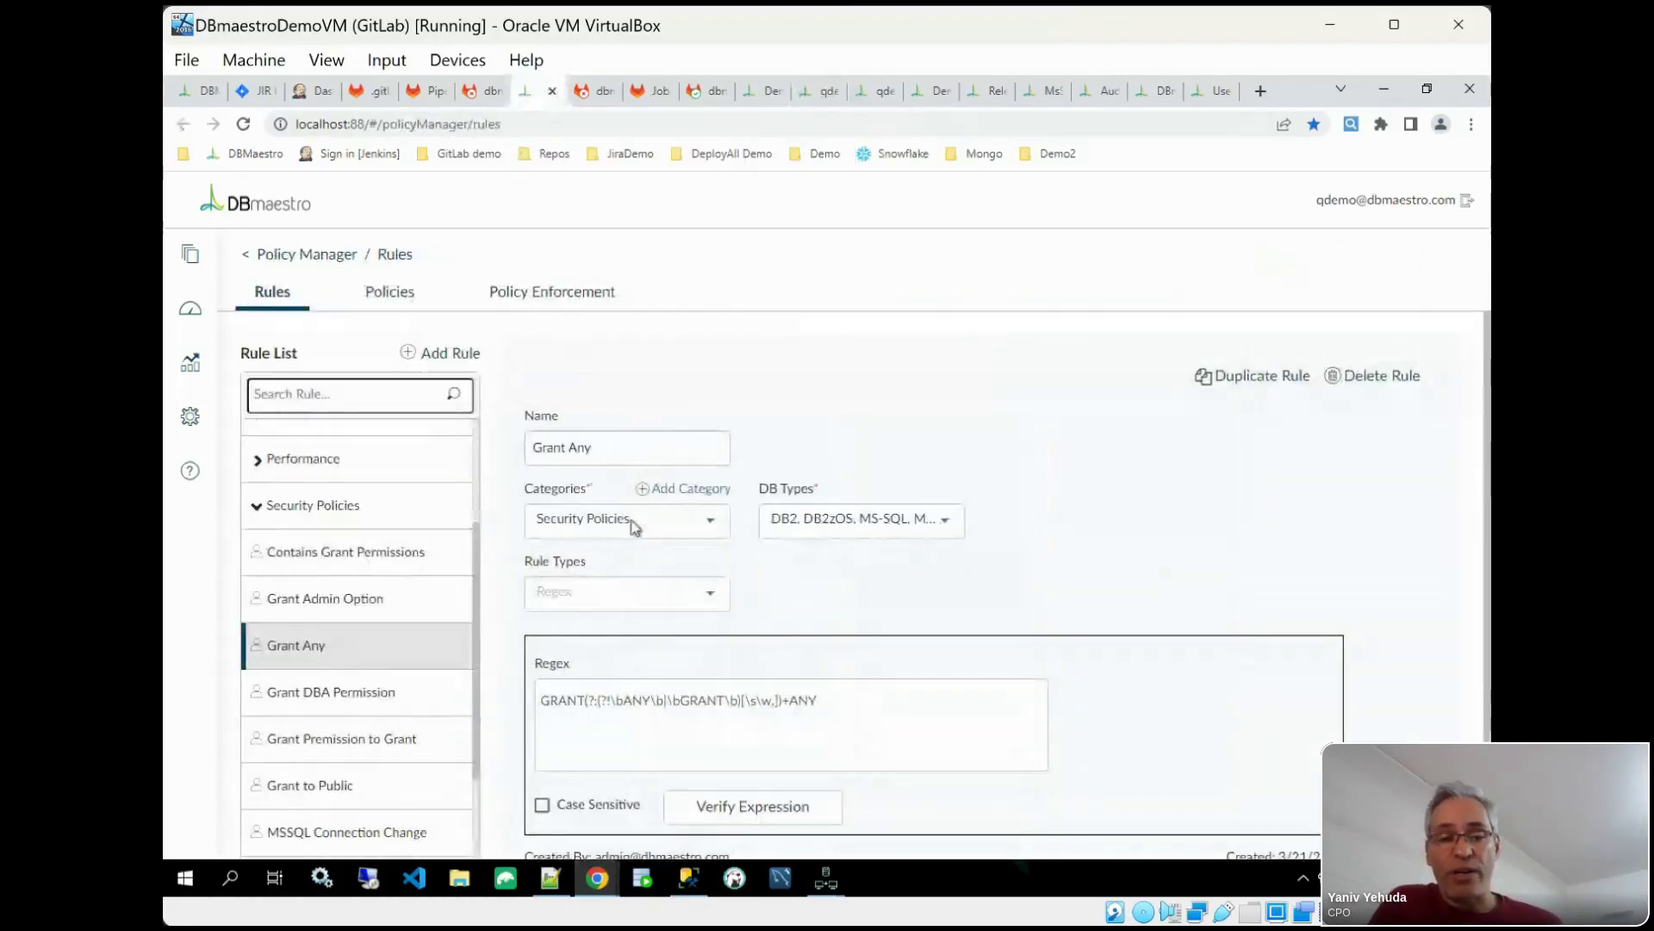
pyautogui.click(756, 94)
pyautogui.click(725, 508)
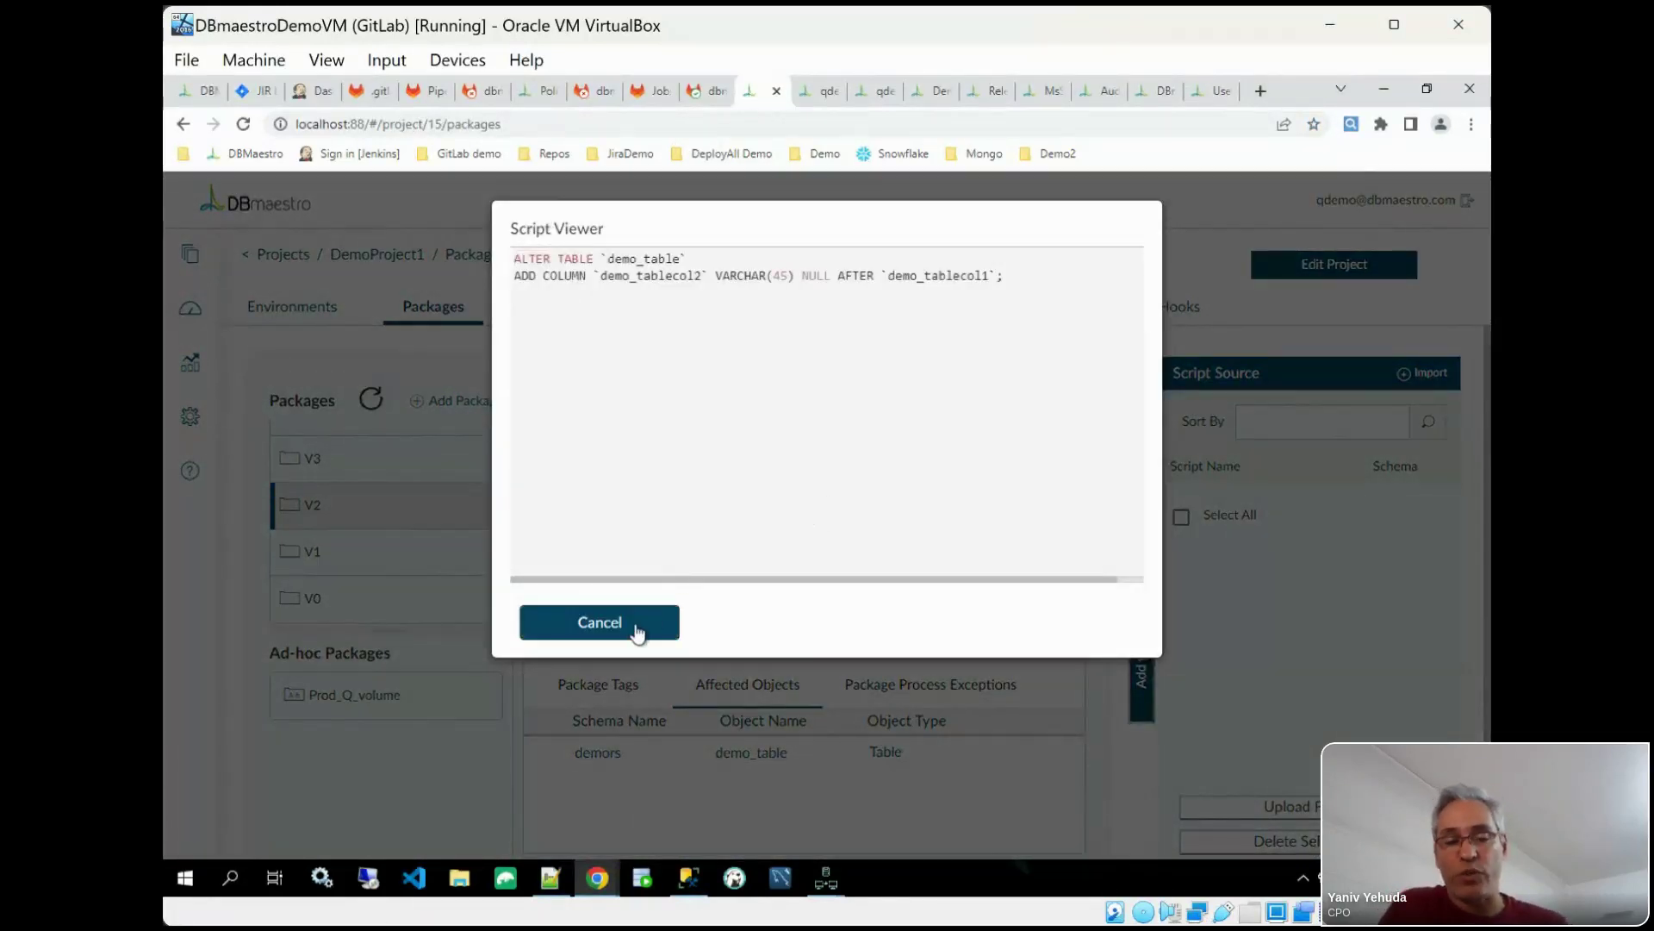
pyautogui.click(636, 633)
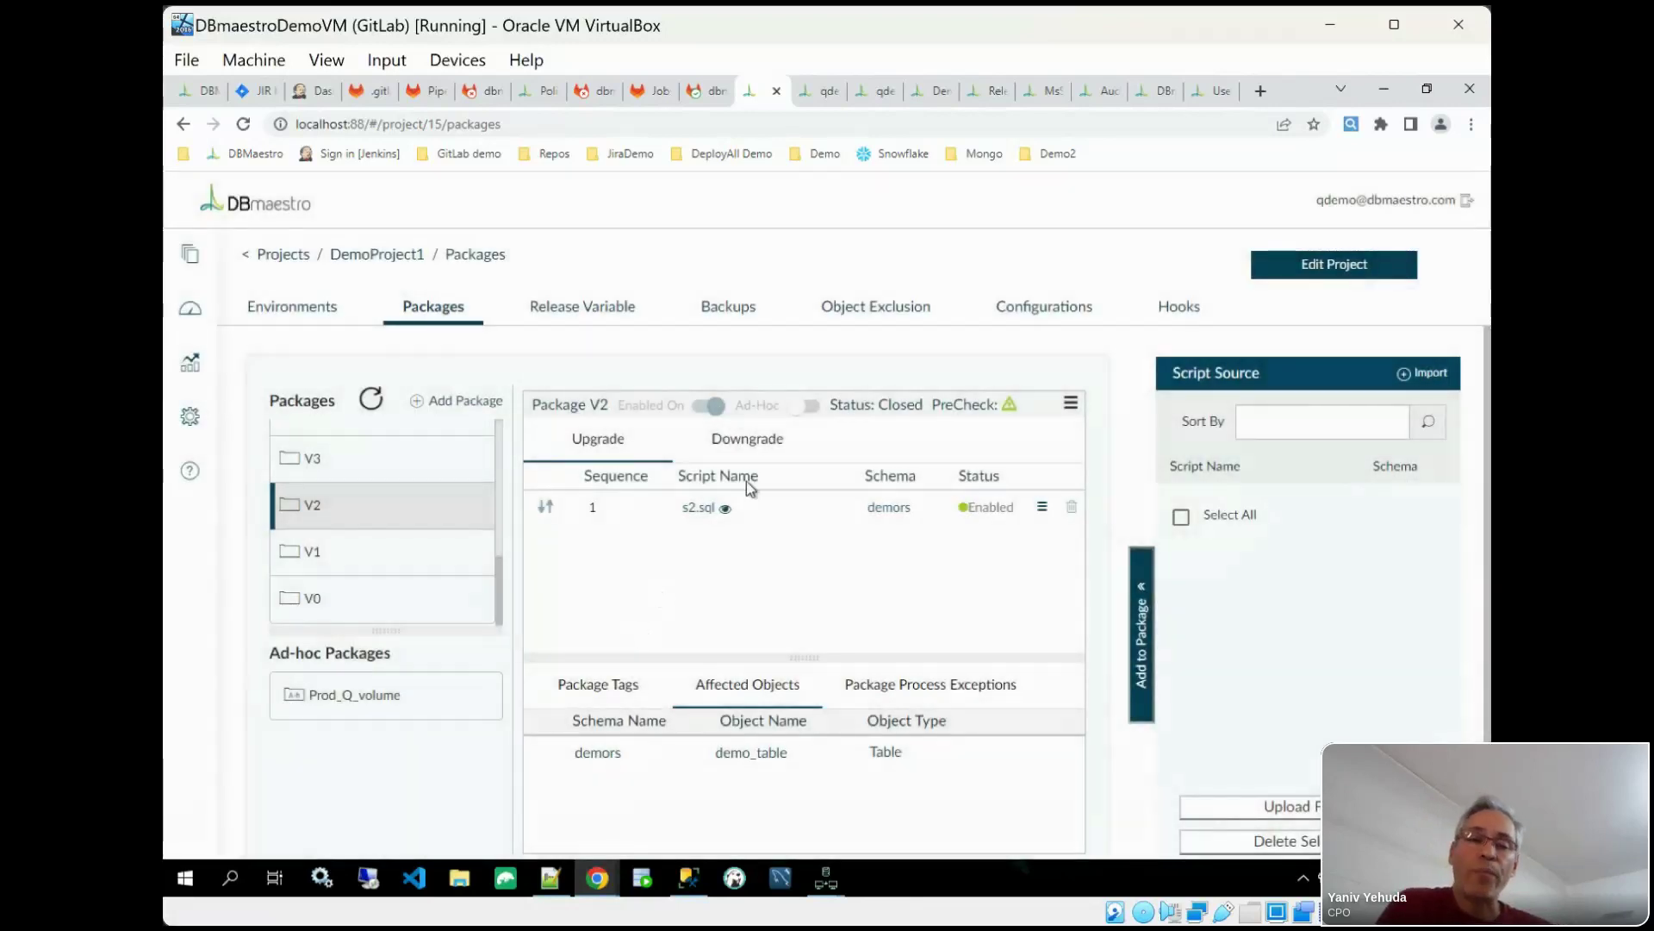
# Step: Show the Validate options for qdemo's Prod_Env_1 environment and cancel without running the validation
pyautogui.click(824, 97)
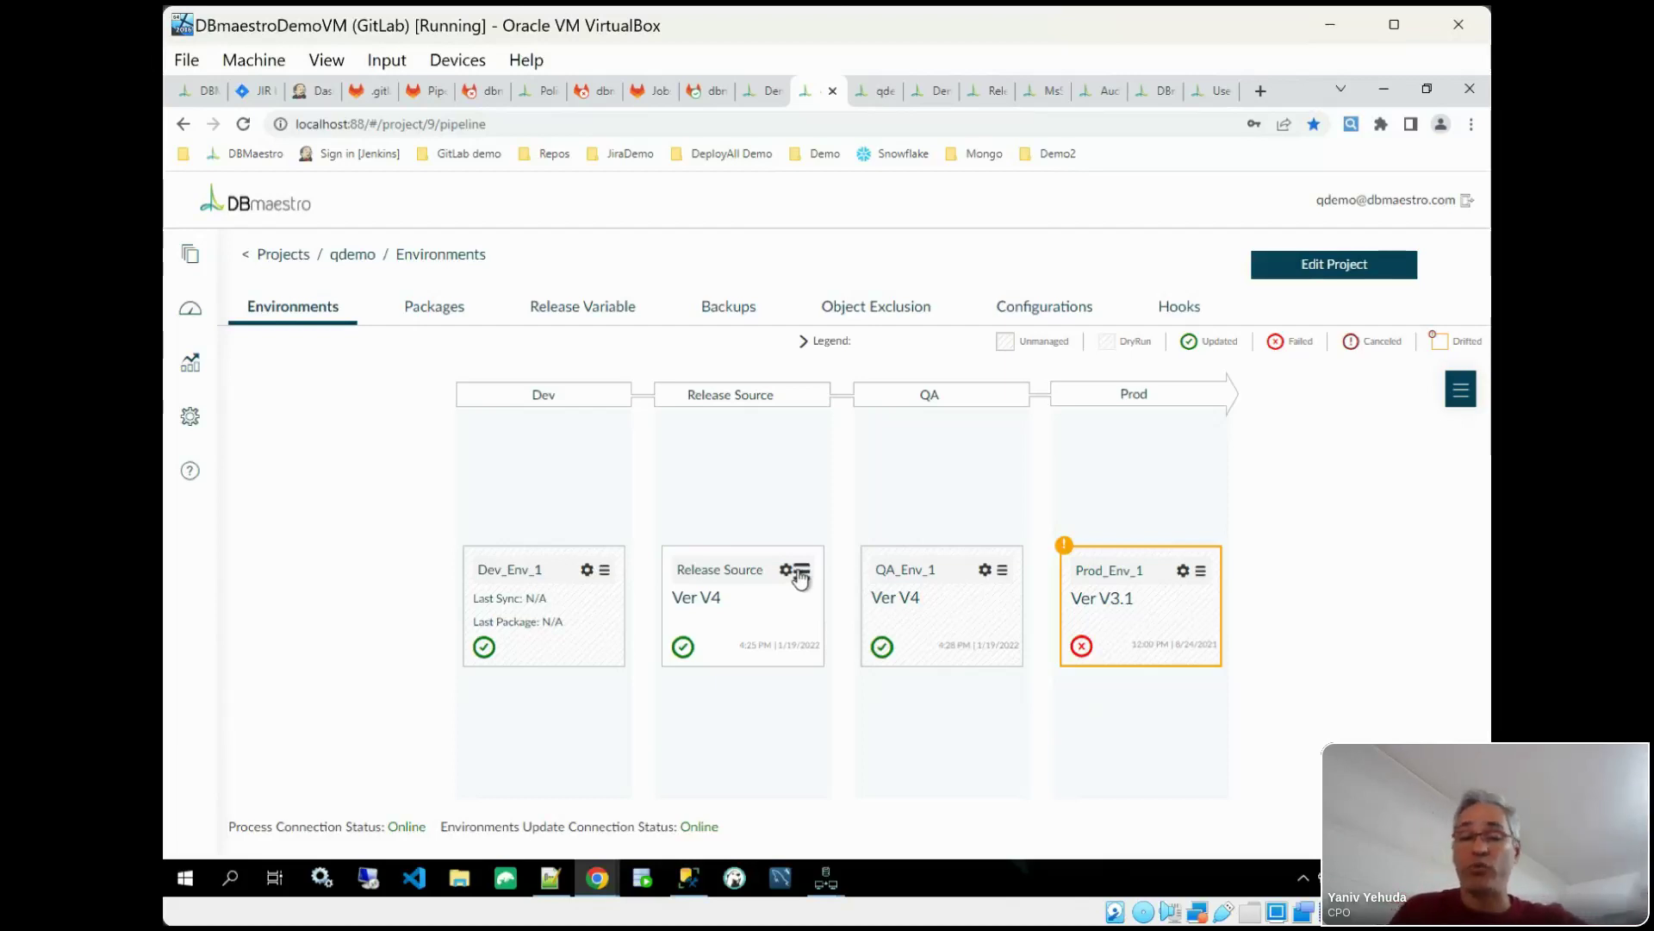
pyautogui.click(1200, 570)
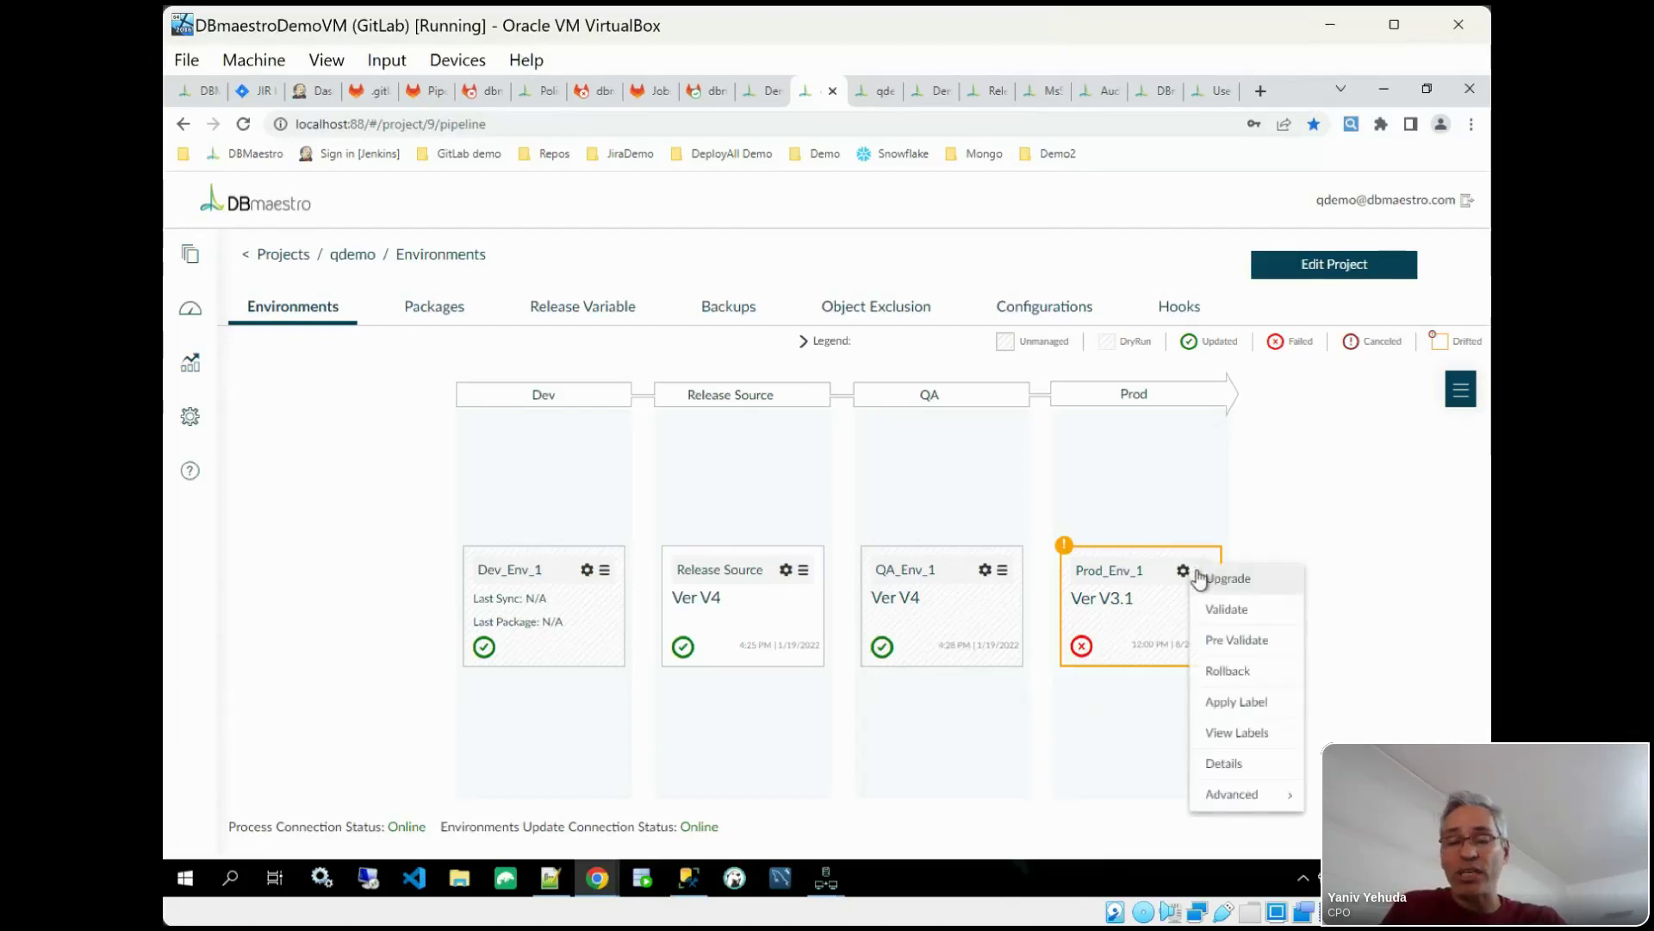
pyautogui.click(1216, 612)
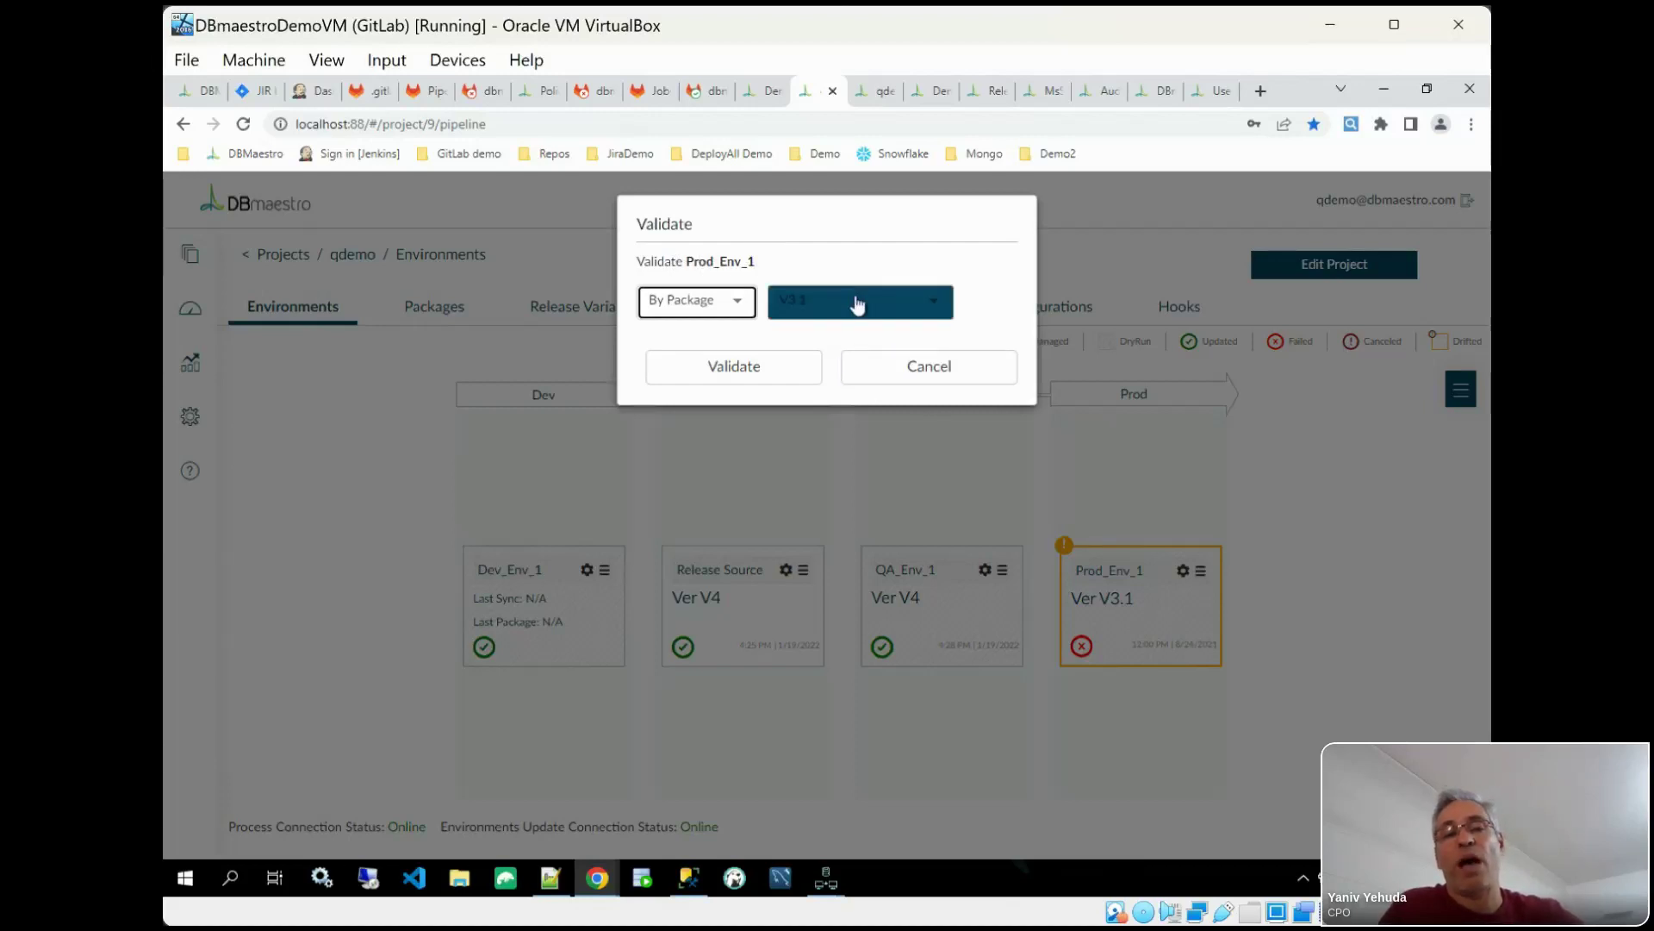
pyautogui.click(973, 371)
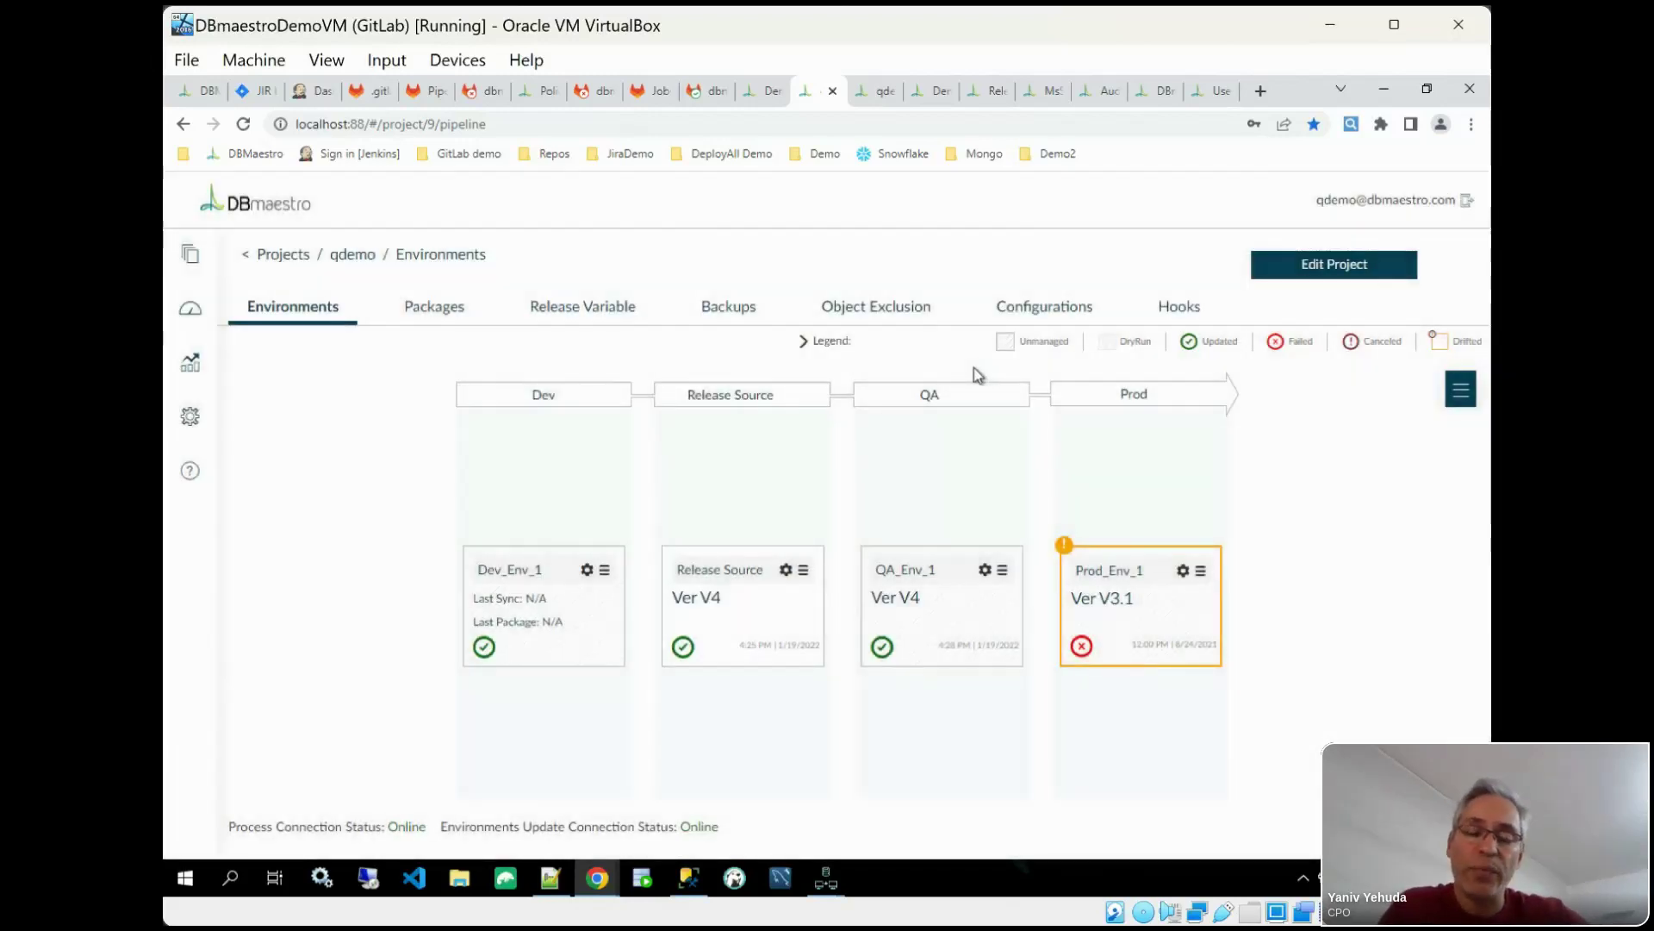
# Step: Read the drift details of Prod_Env_1, highlight the environment name and the V3.1-post label in the action log, and close it
pyautogui.click(1064, 545)
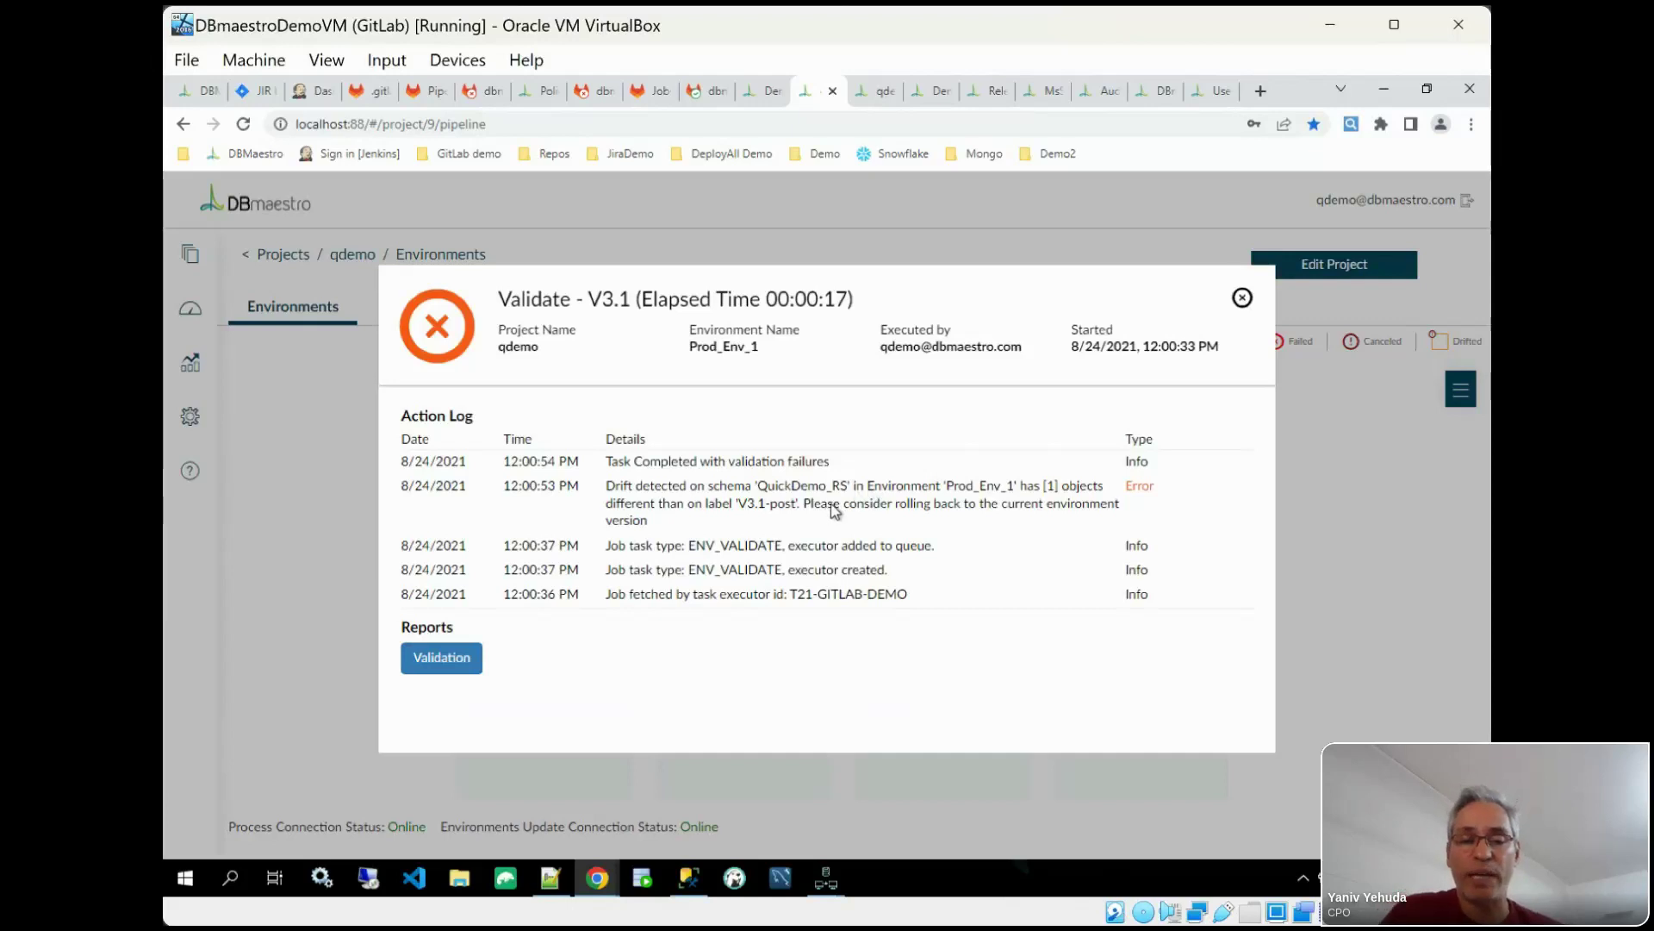
pyautogui.moveTo(945, 488); pyautogui.dragTo(1024, 488)
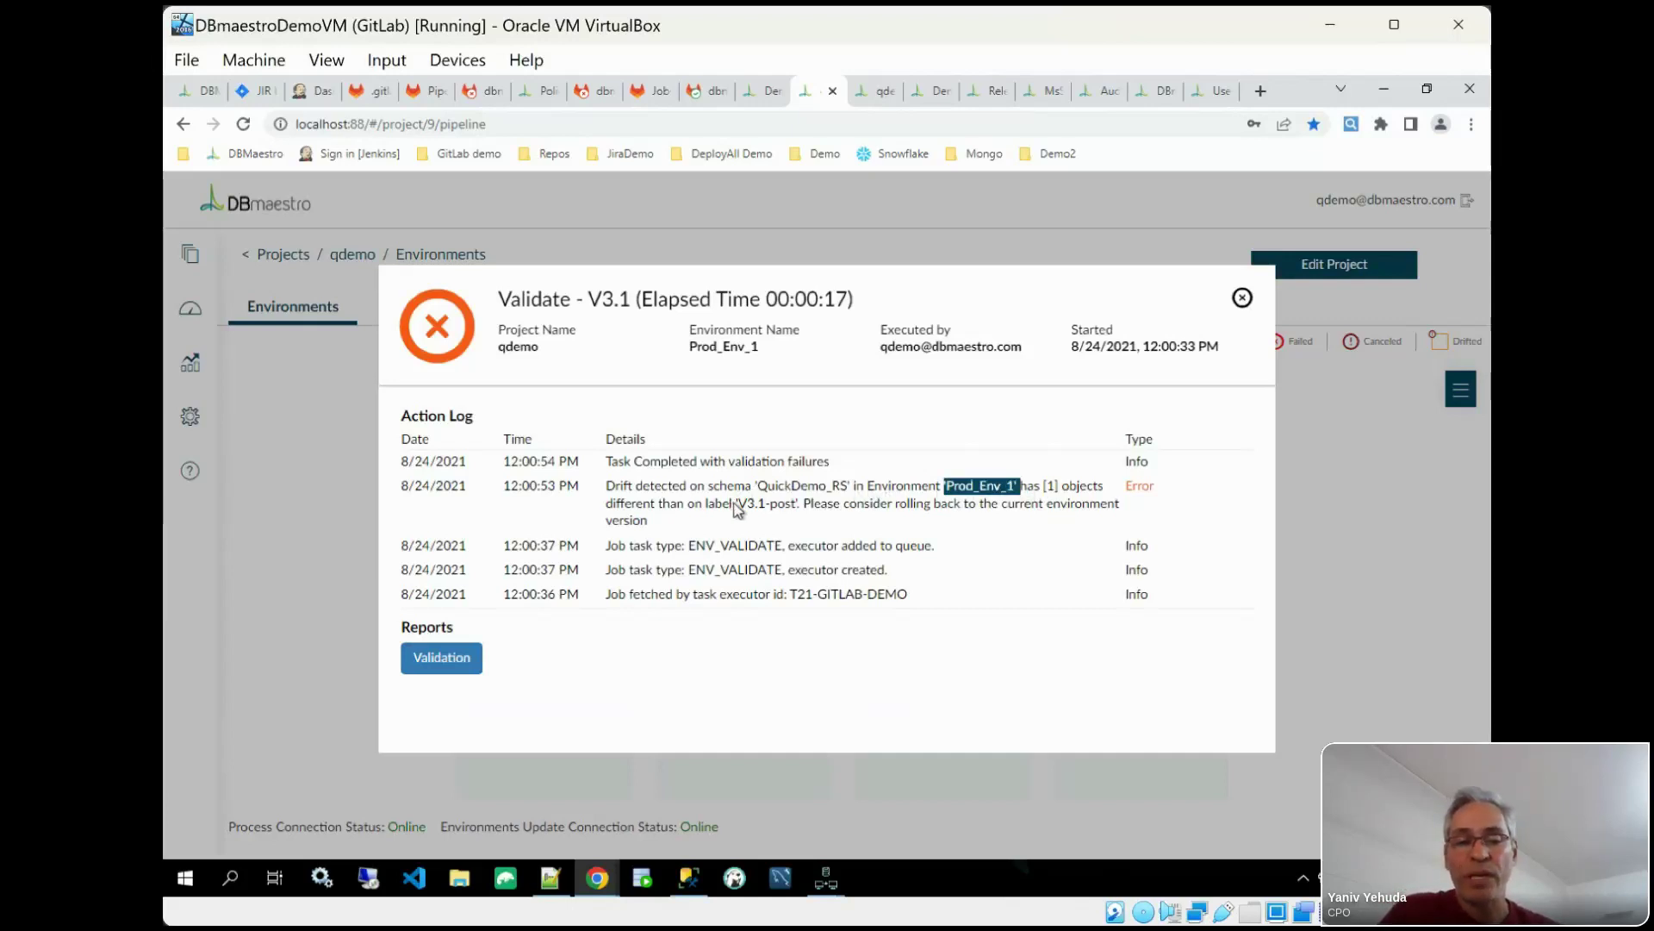
pyautogui.moveTo(731, 503); pyautogui.dragTo(812, 514)
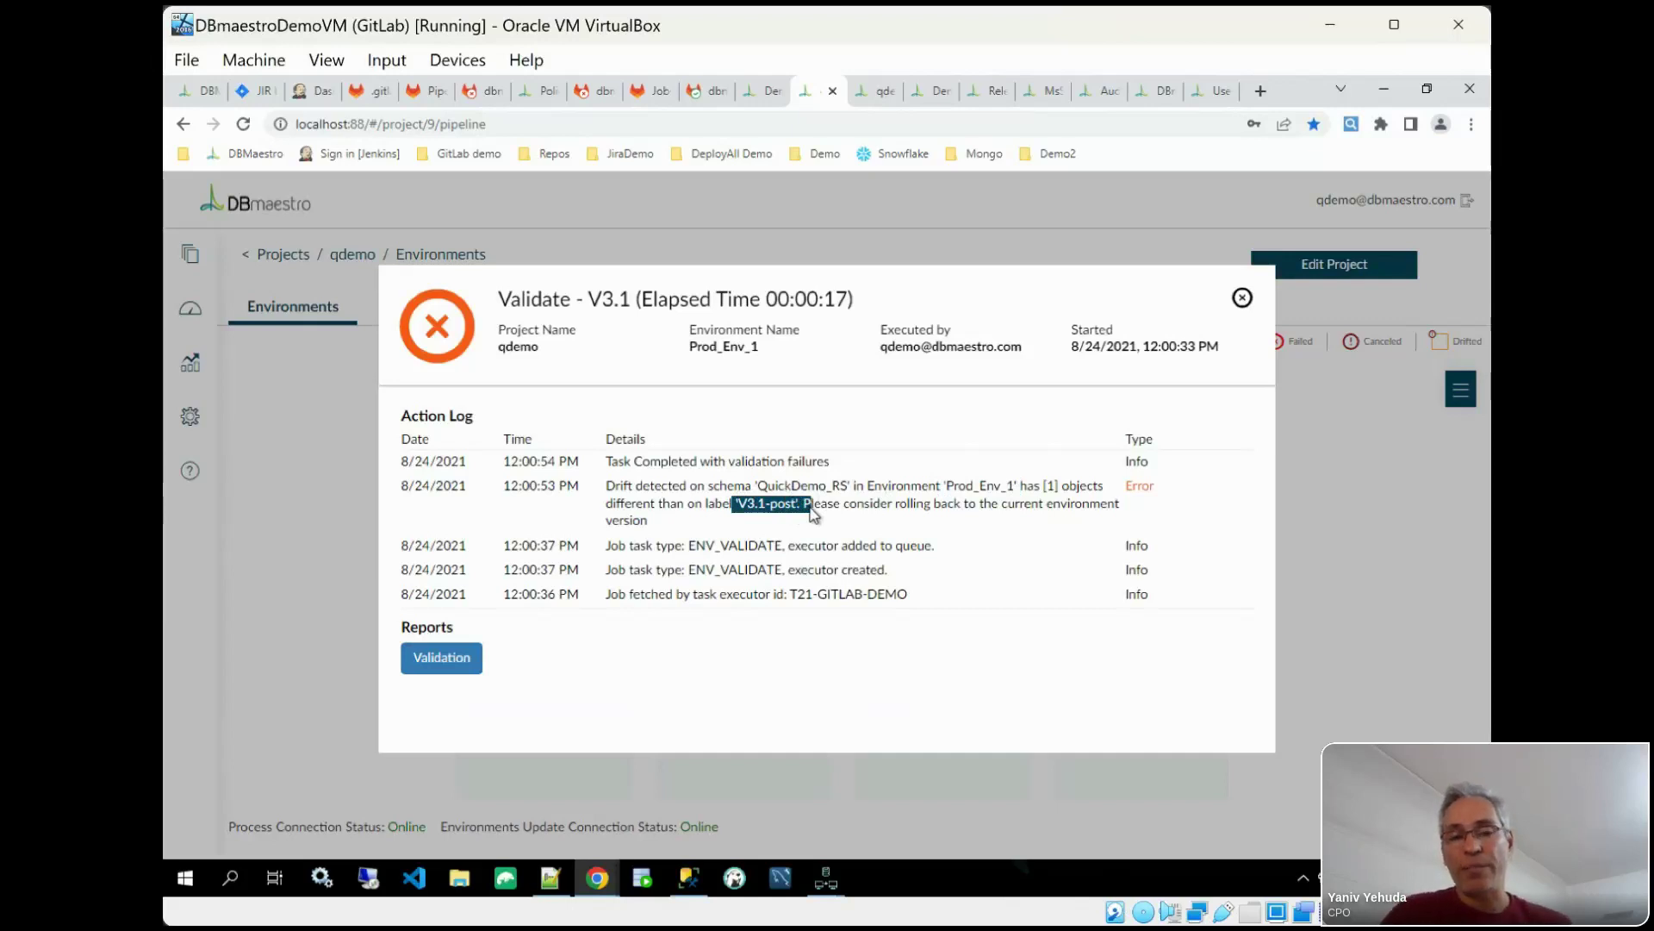
pyautogui.click(1242, 299)
# Step: Open qdemo's Impact Analysis Report, view the changes to the dbo.MyCode procedure, and close the drift viewer
pyautogui.click(870, 93)
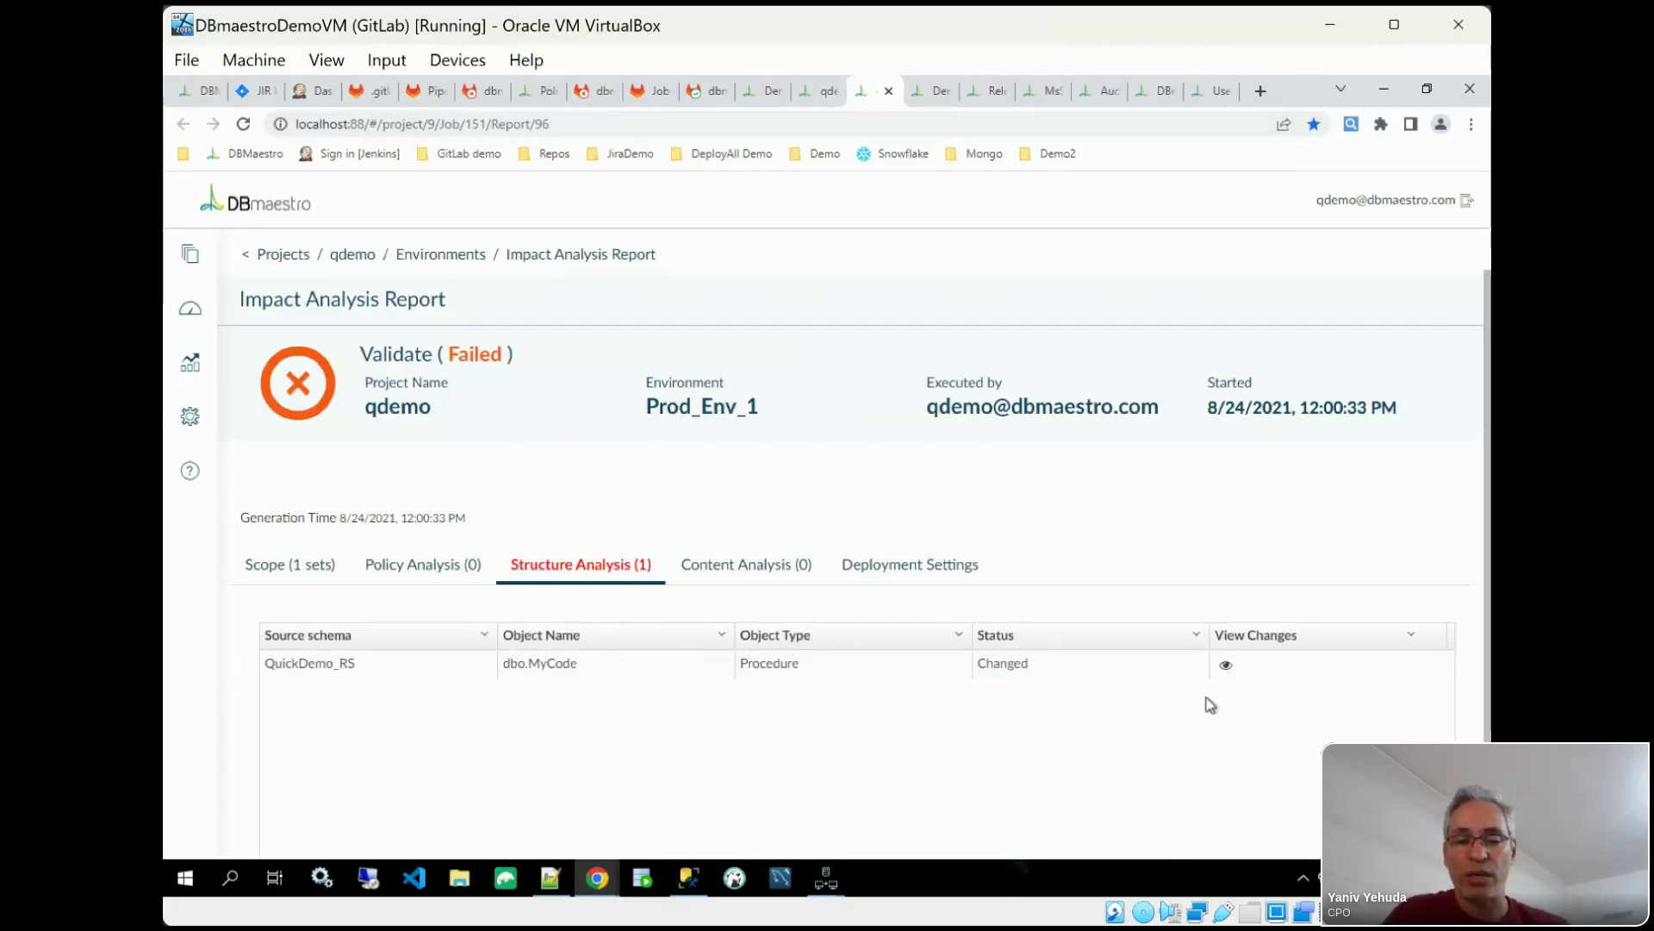
pyautogui.click(1225, 669)
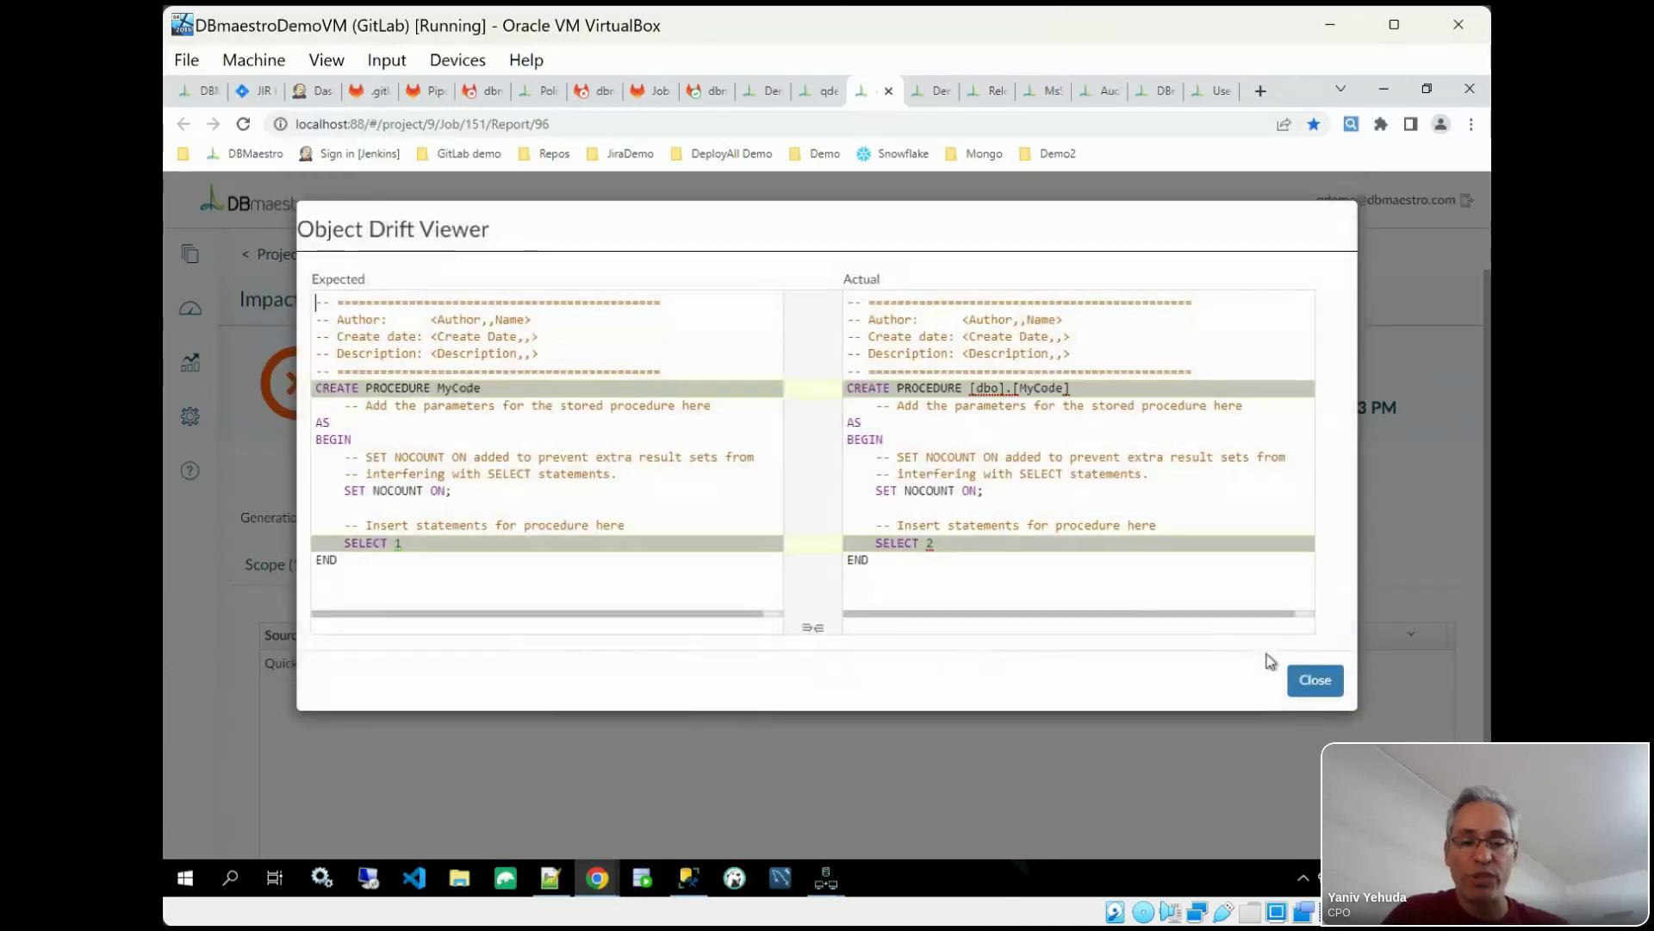
pyautogui.click(1314, 681)
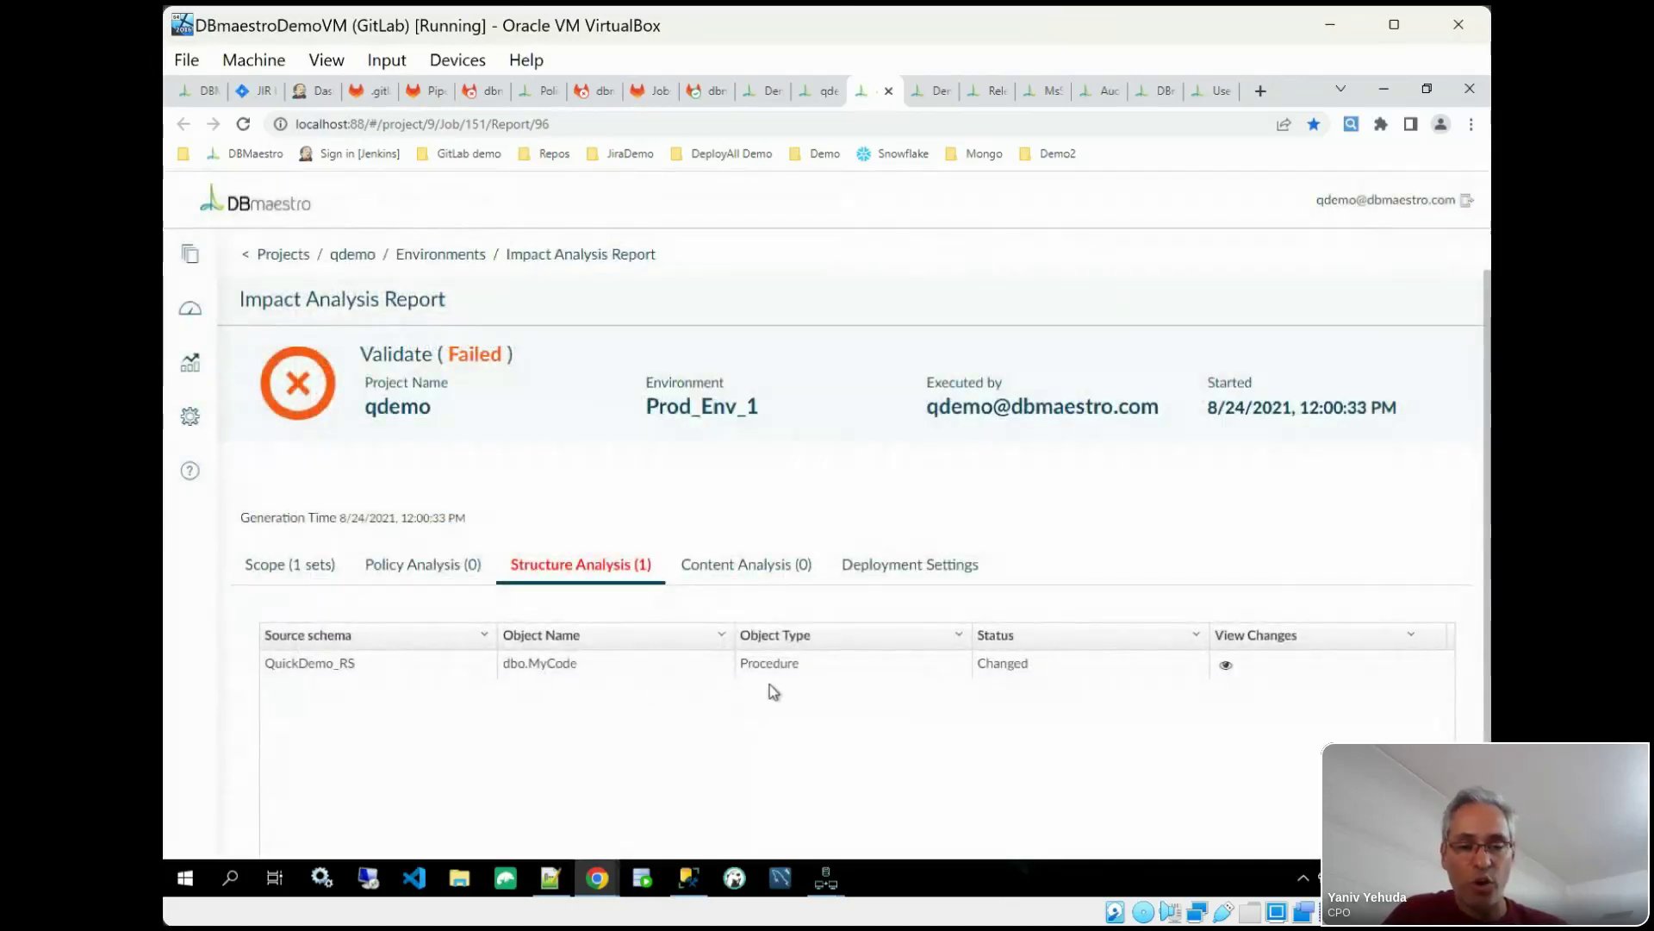
# Step: Compare the Expected and Actual SELECT lines of dbo.MyCode in the Object Drift Viewer, highlighting both headings, and close it
pyautogui.click(1225, 667)
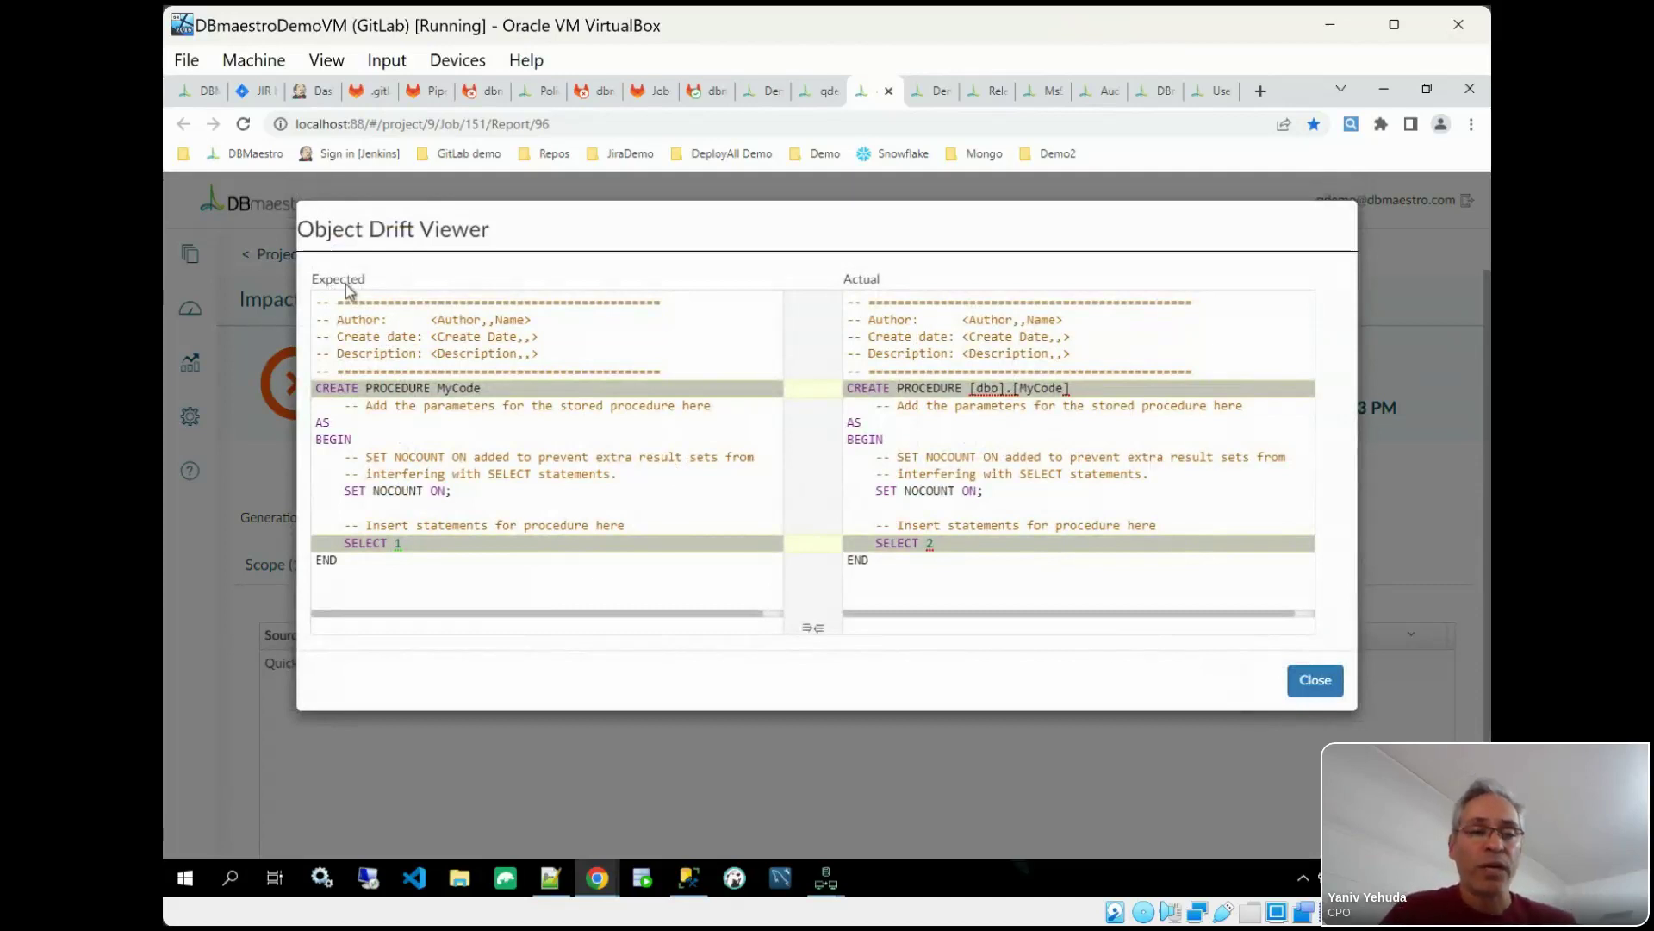
pyautogui.doubleClick(345, 283)
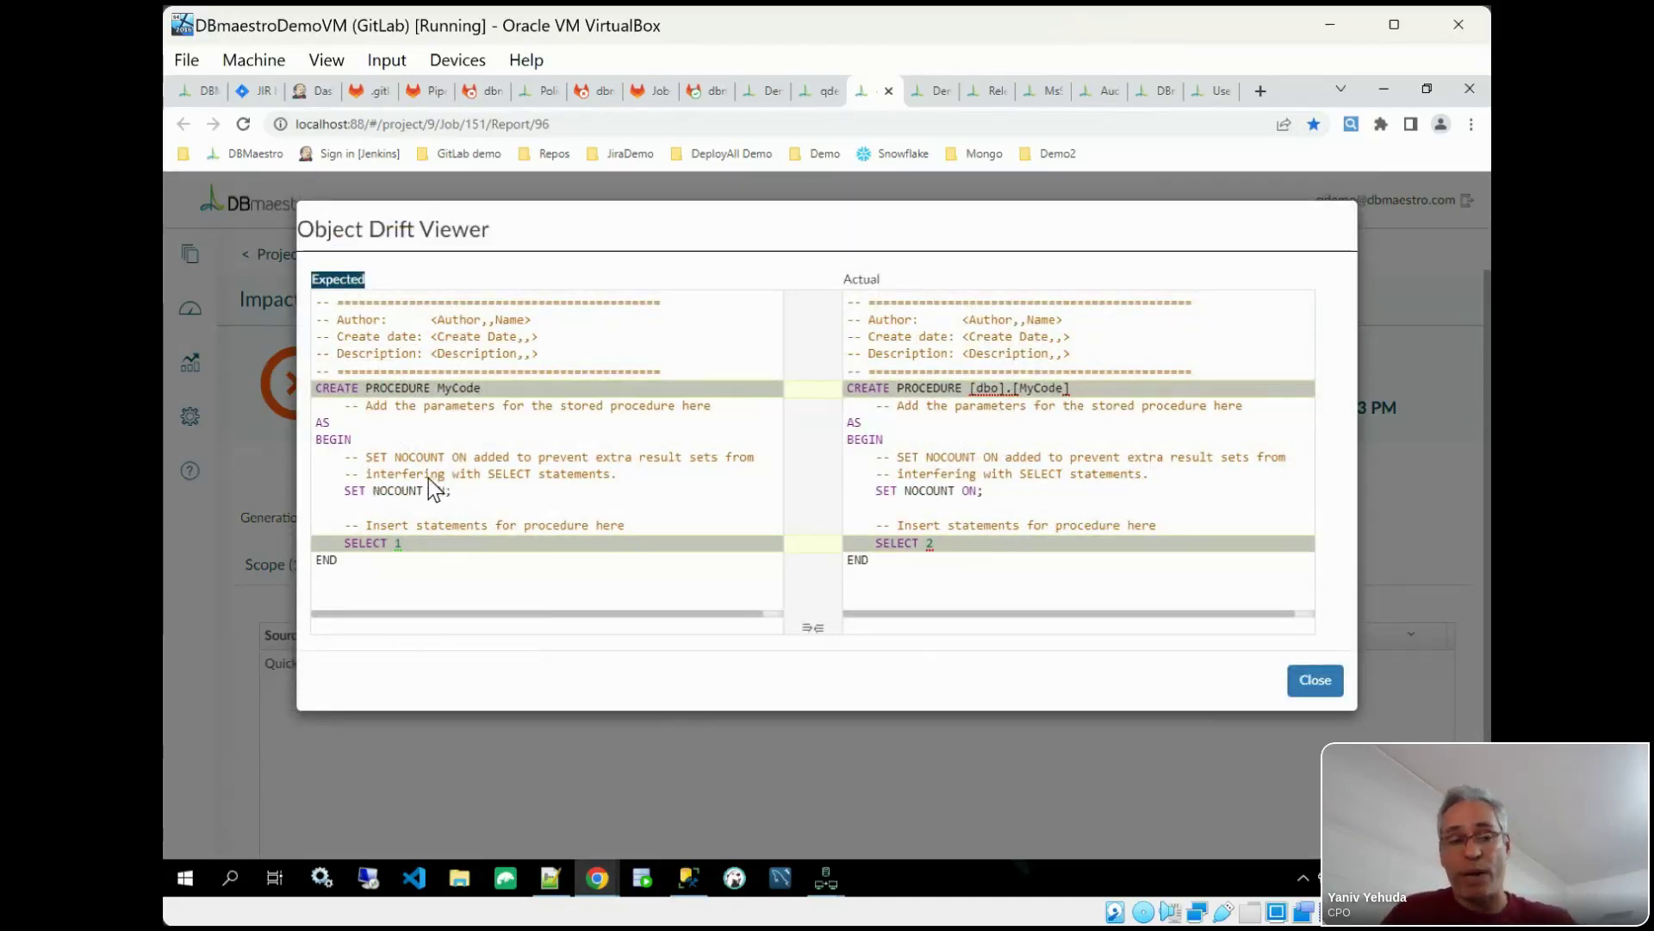
pyautogui.click(415, 544)
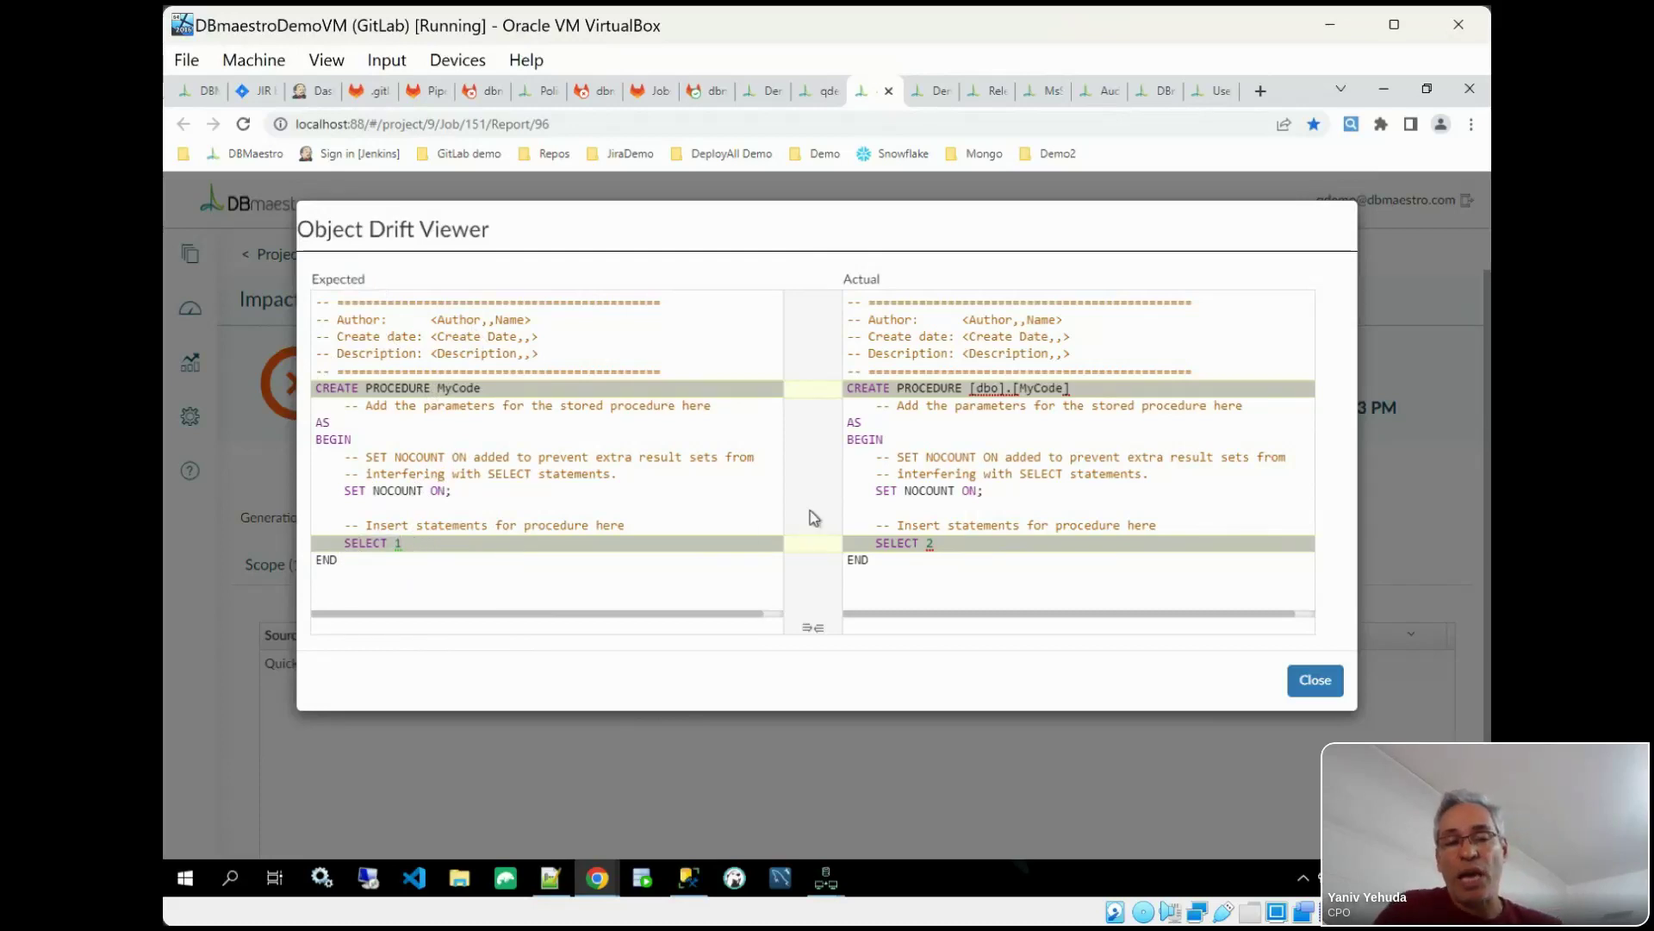
pyautogui.click(965, 540)
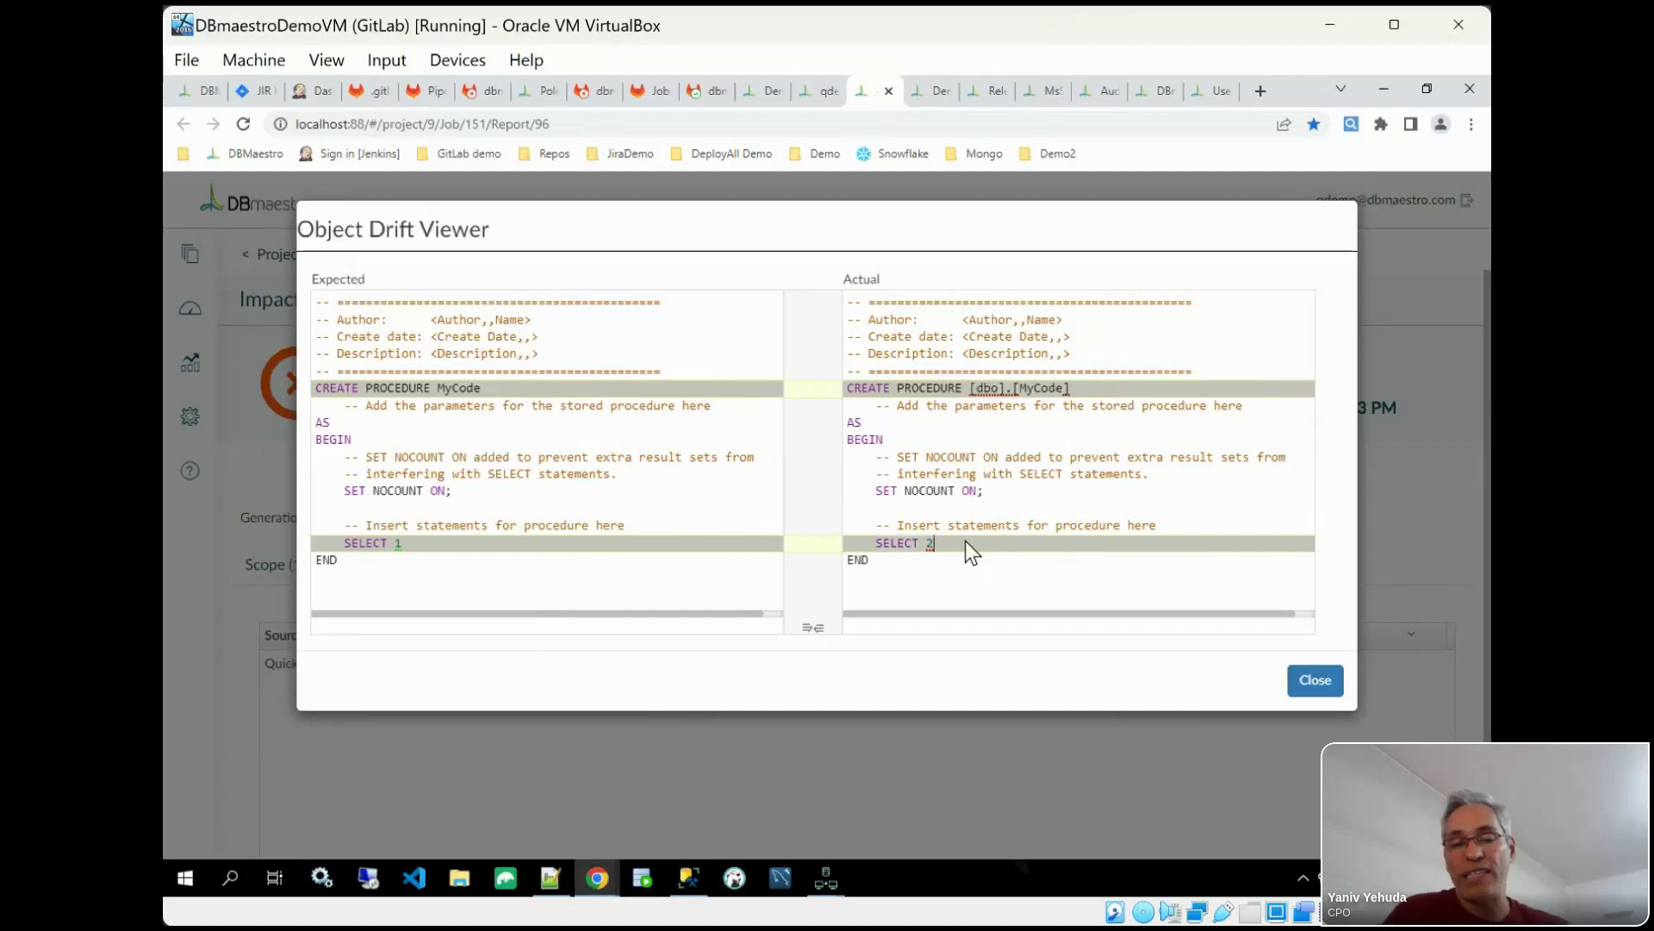
pyautogui.doubleClick(861, 278)
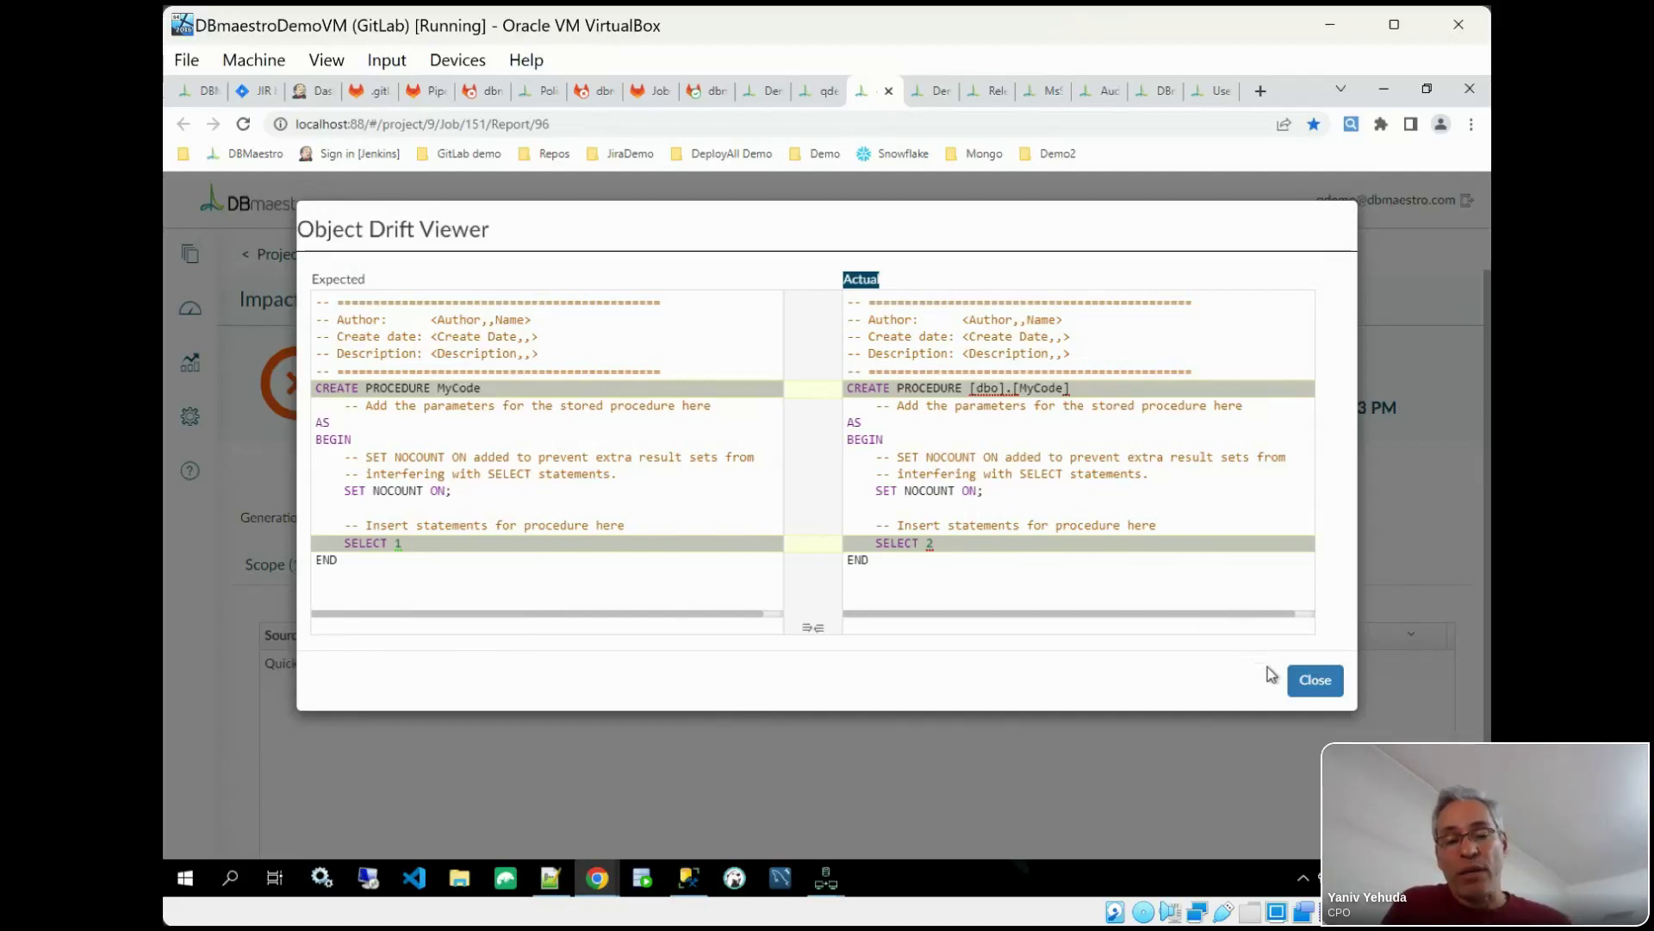
pyautogui.click(1310, 681)
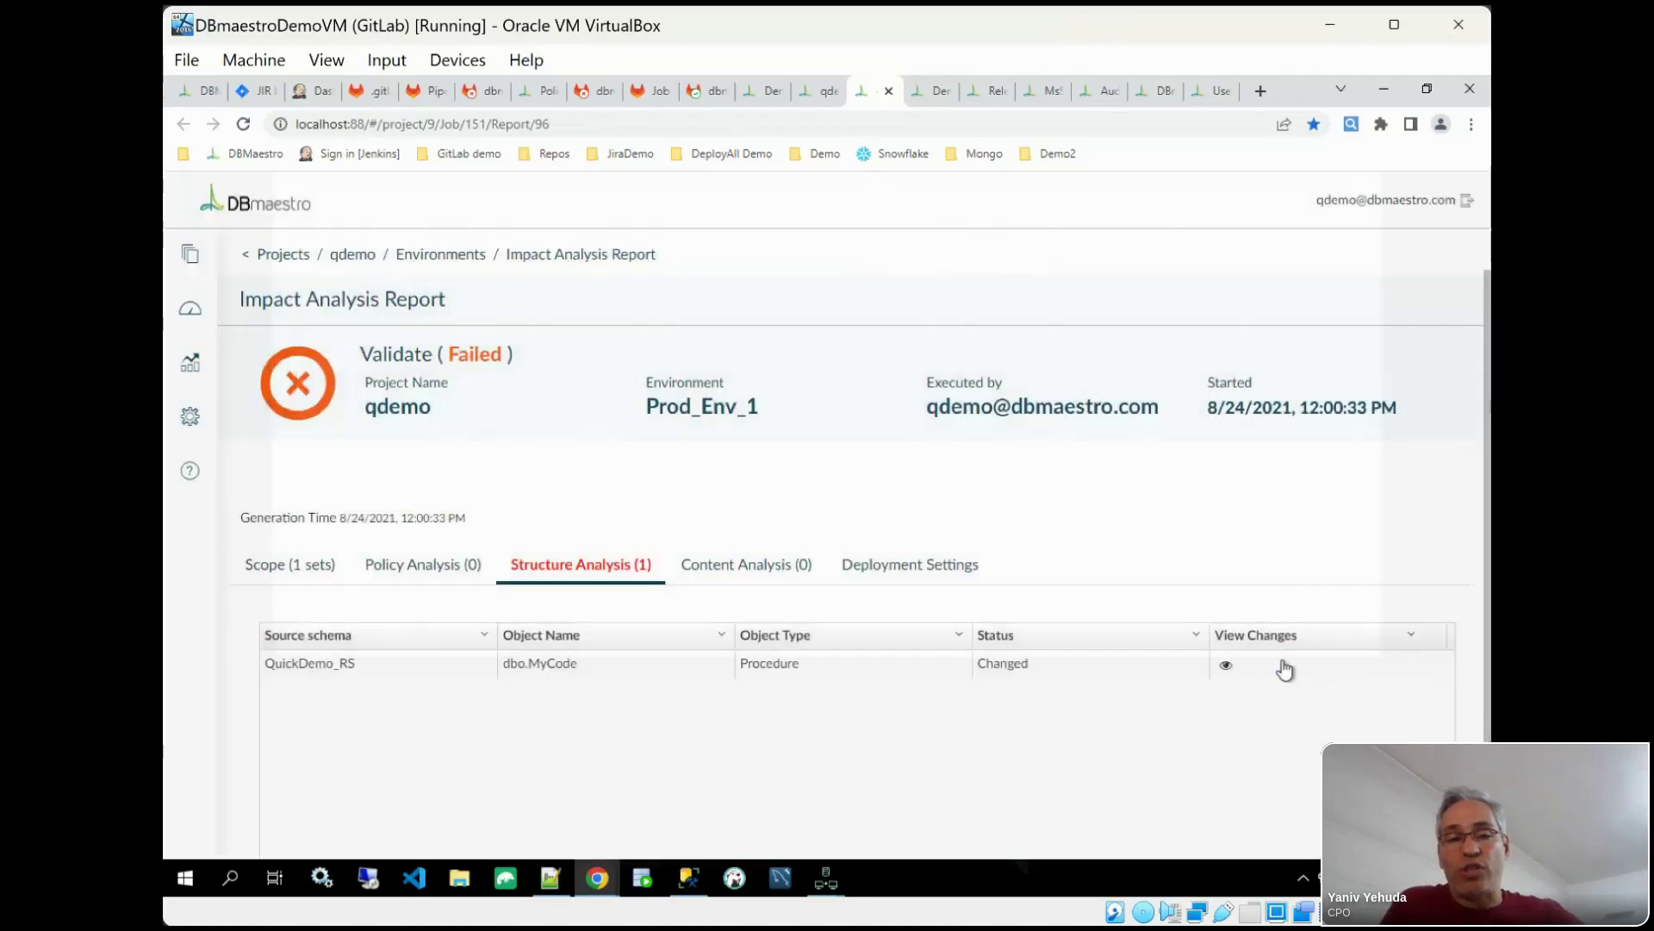
# Step: Show the MsSqlByTask6 environments pipeline and highlight the version of its RS environment
pyautogui.click(829, 91)
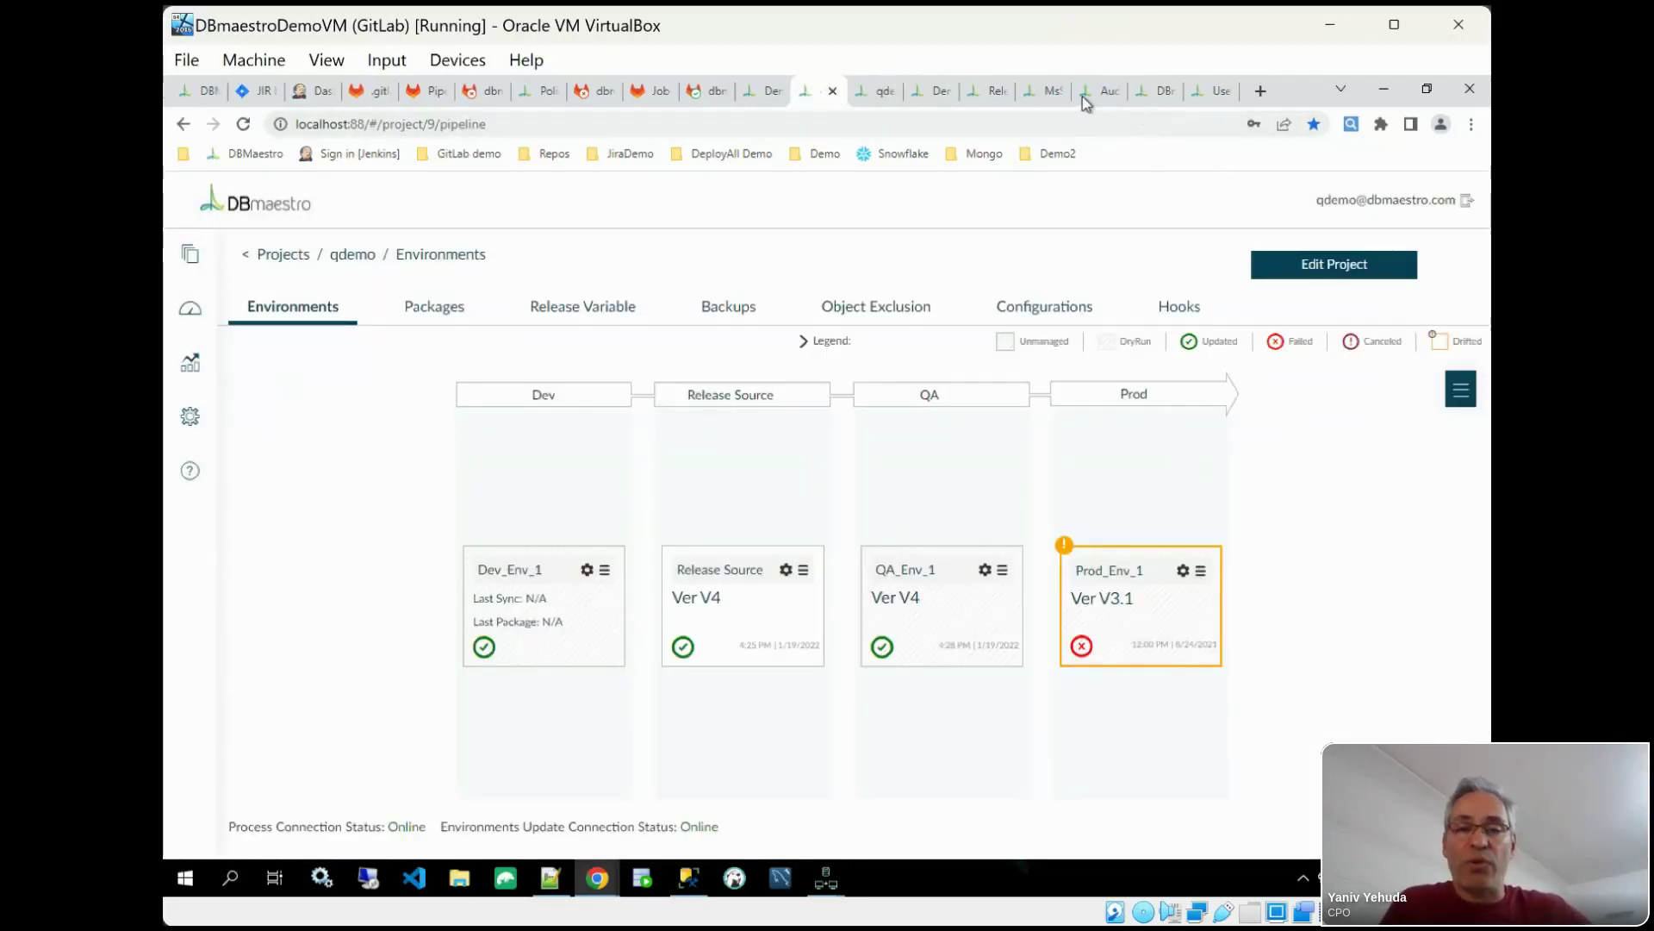
pyautogui.click(1155, 94)
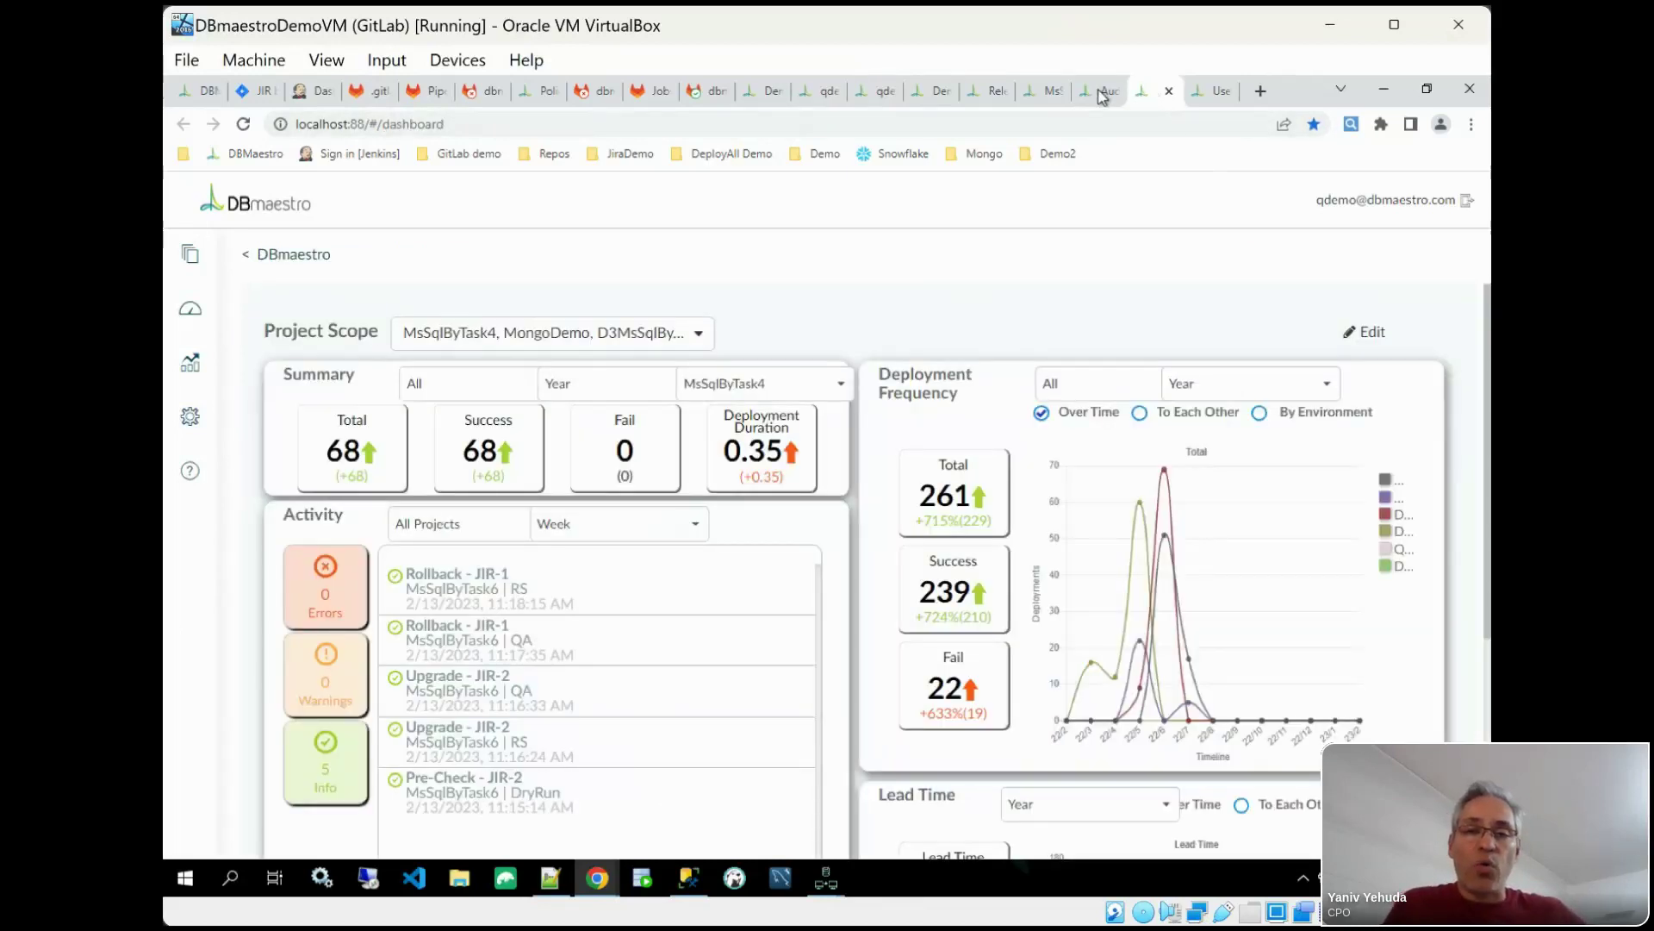
pyautogui.click(1040, 99)
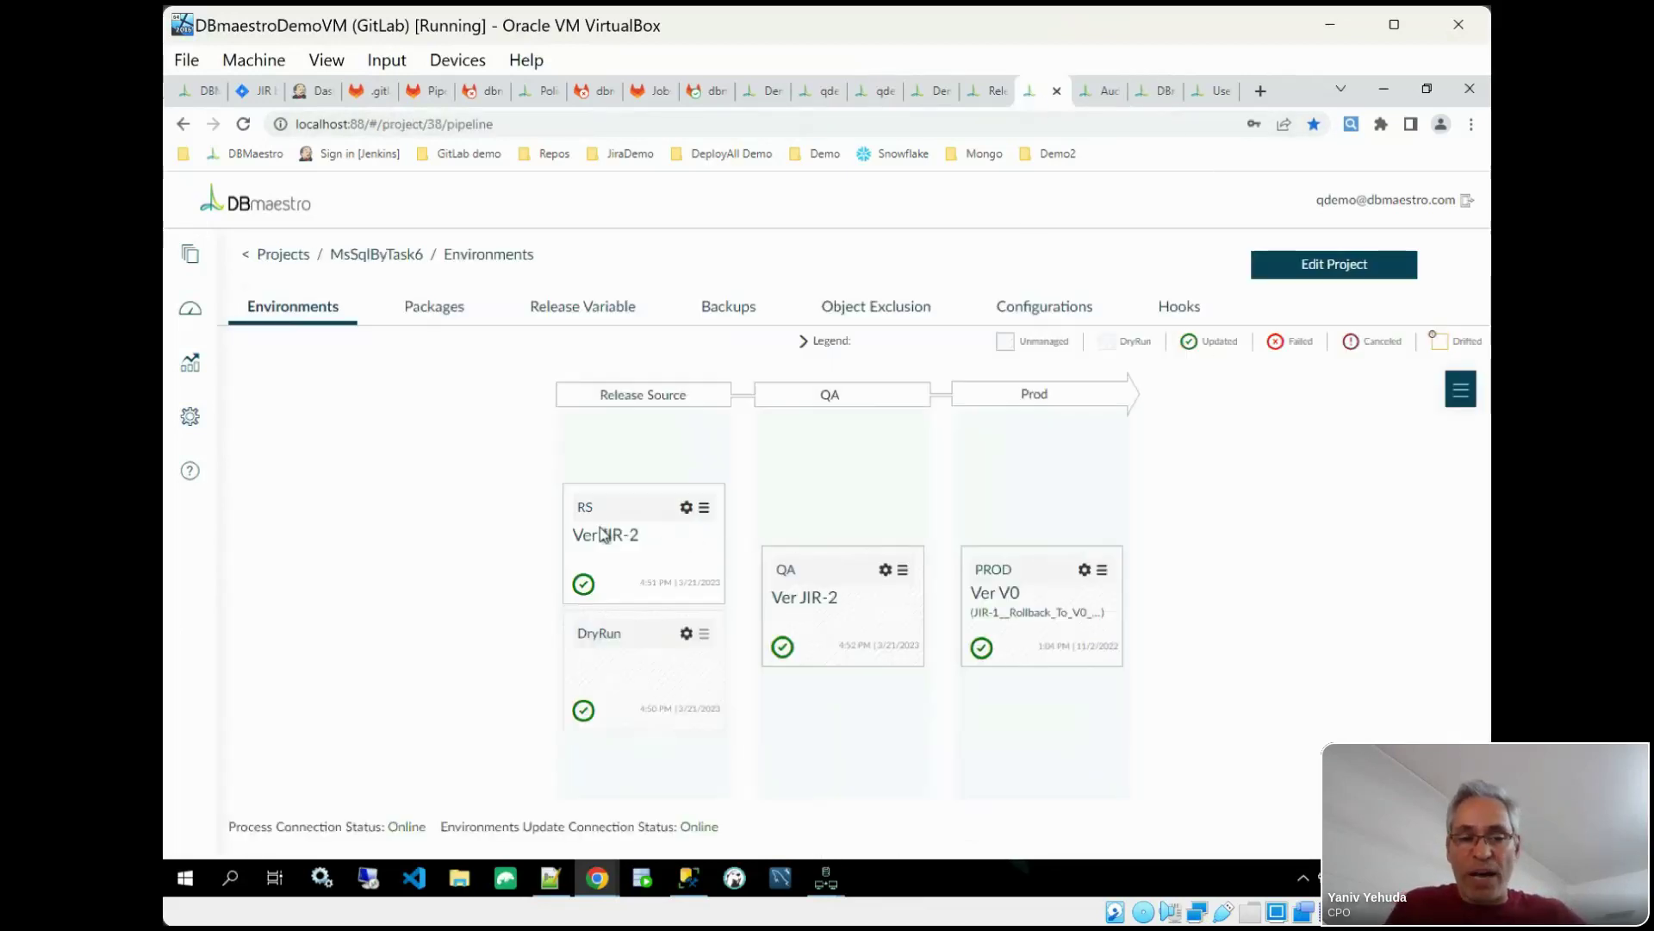
pyautogui.moveTo(582, 535); pyautogui.dragTo(665, 536)
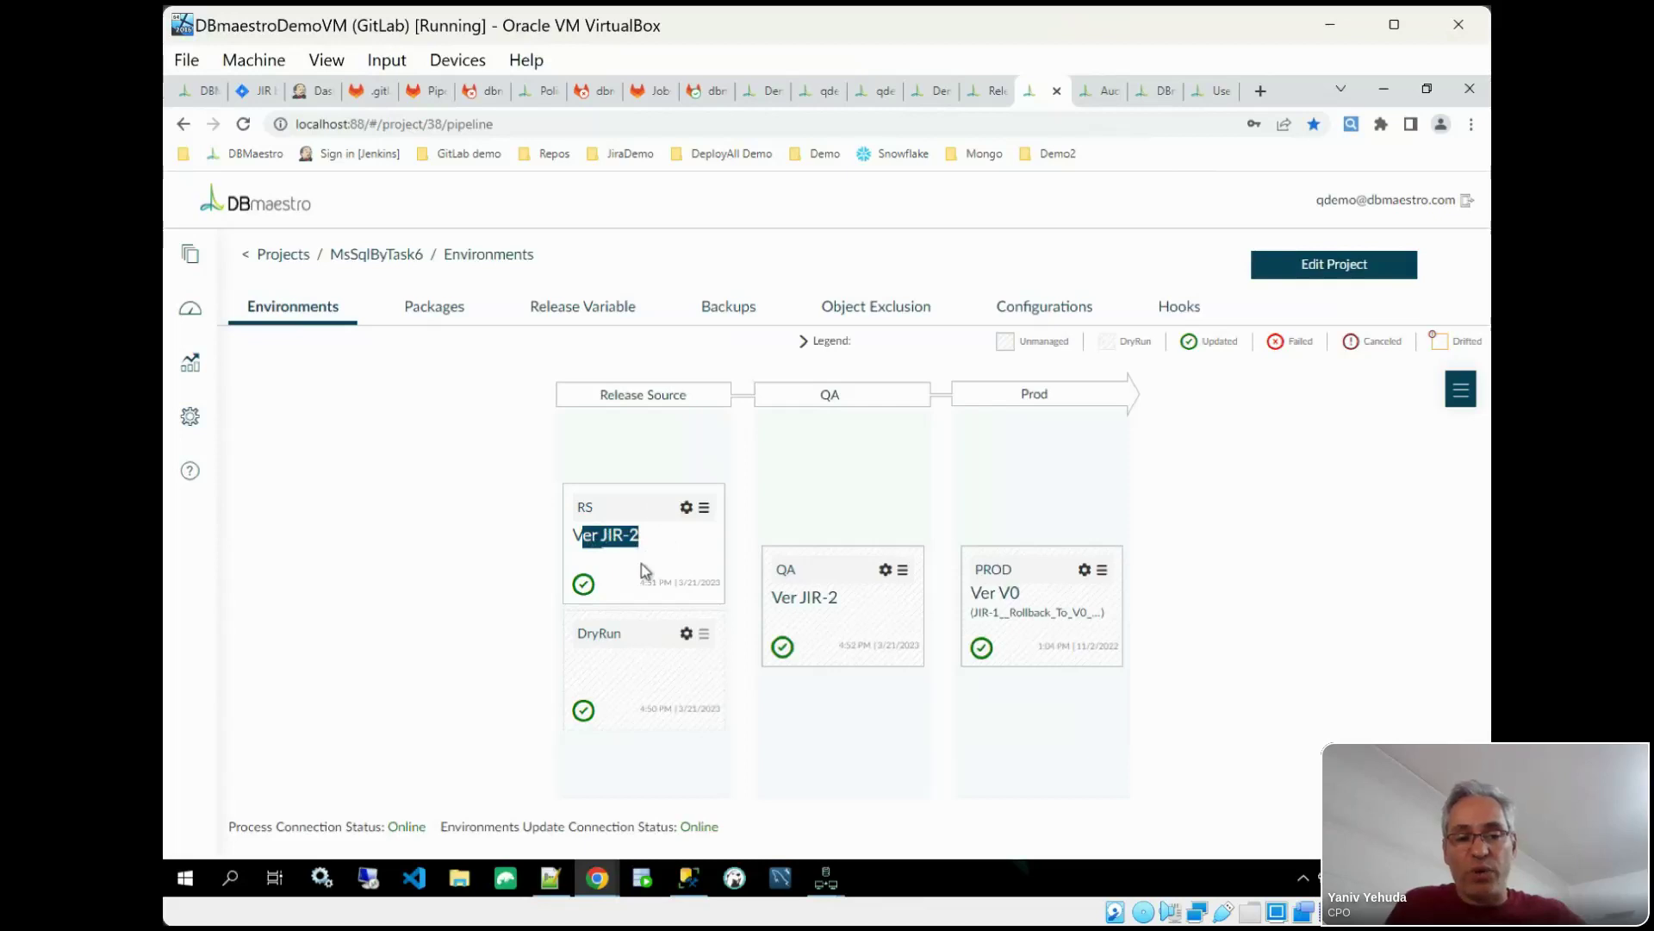
pyautogui.click(641, 564)
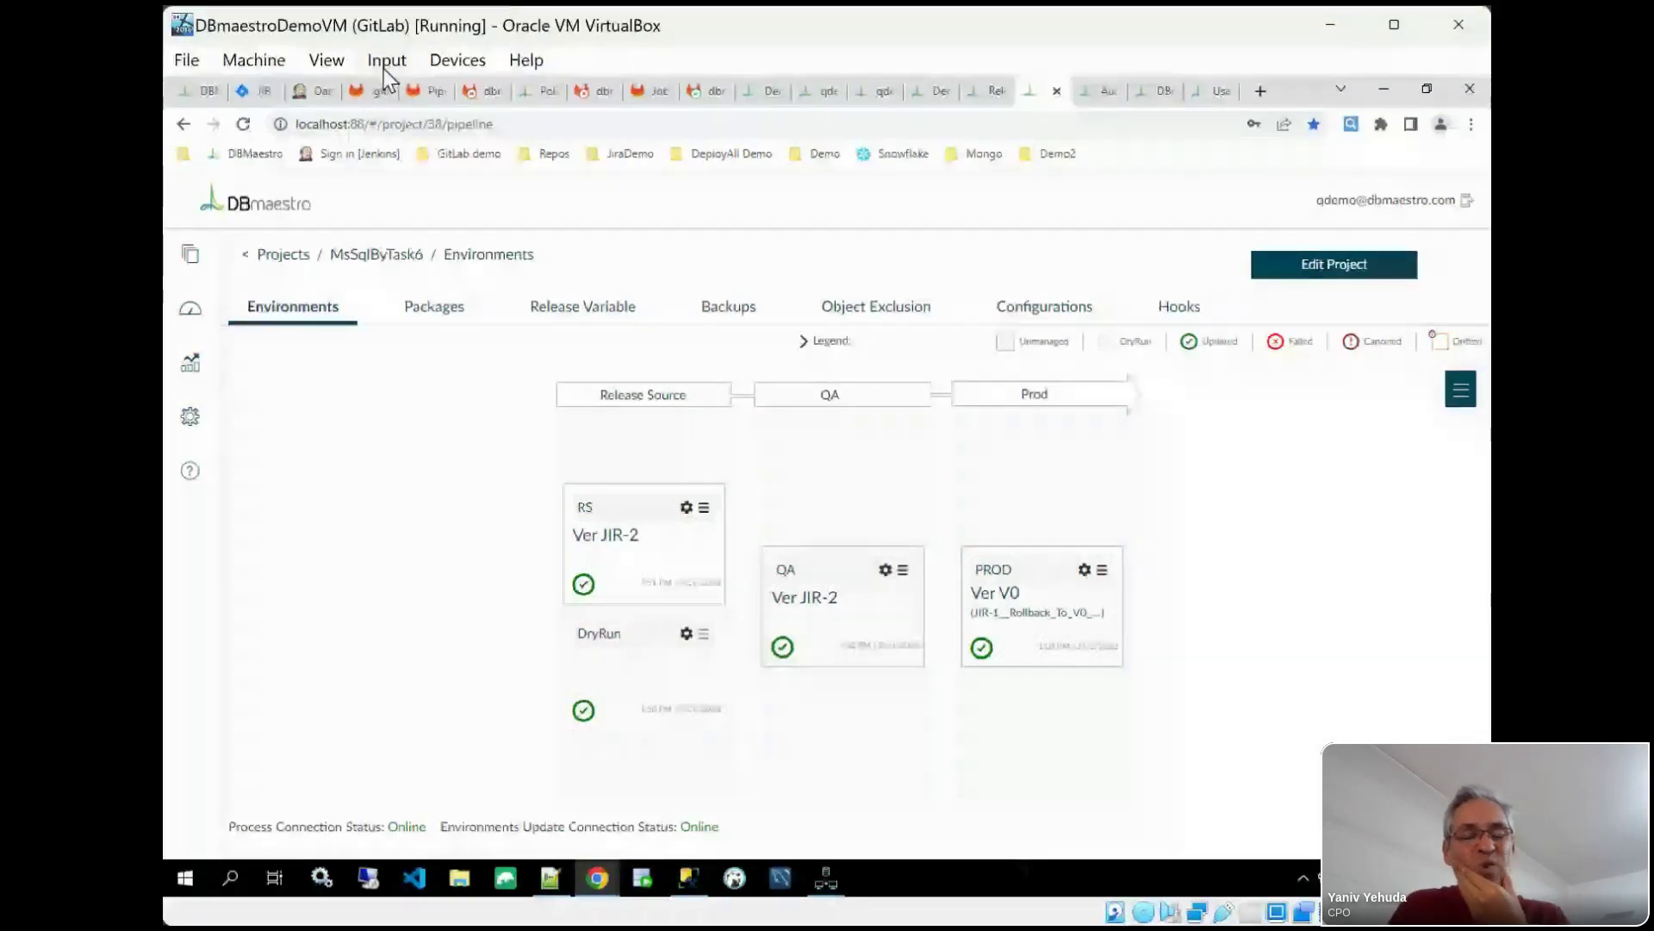
# Step: Move issue JIR-2 to the Approved column on Jira's JIR Sprint 1 board
pyautogui.moveTo(261, 105)
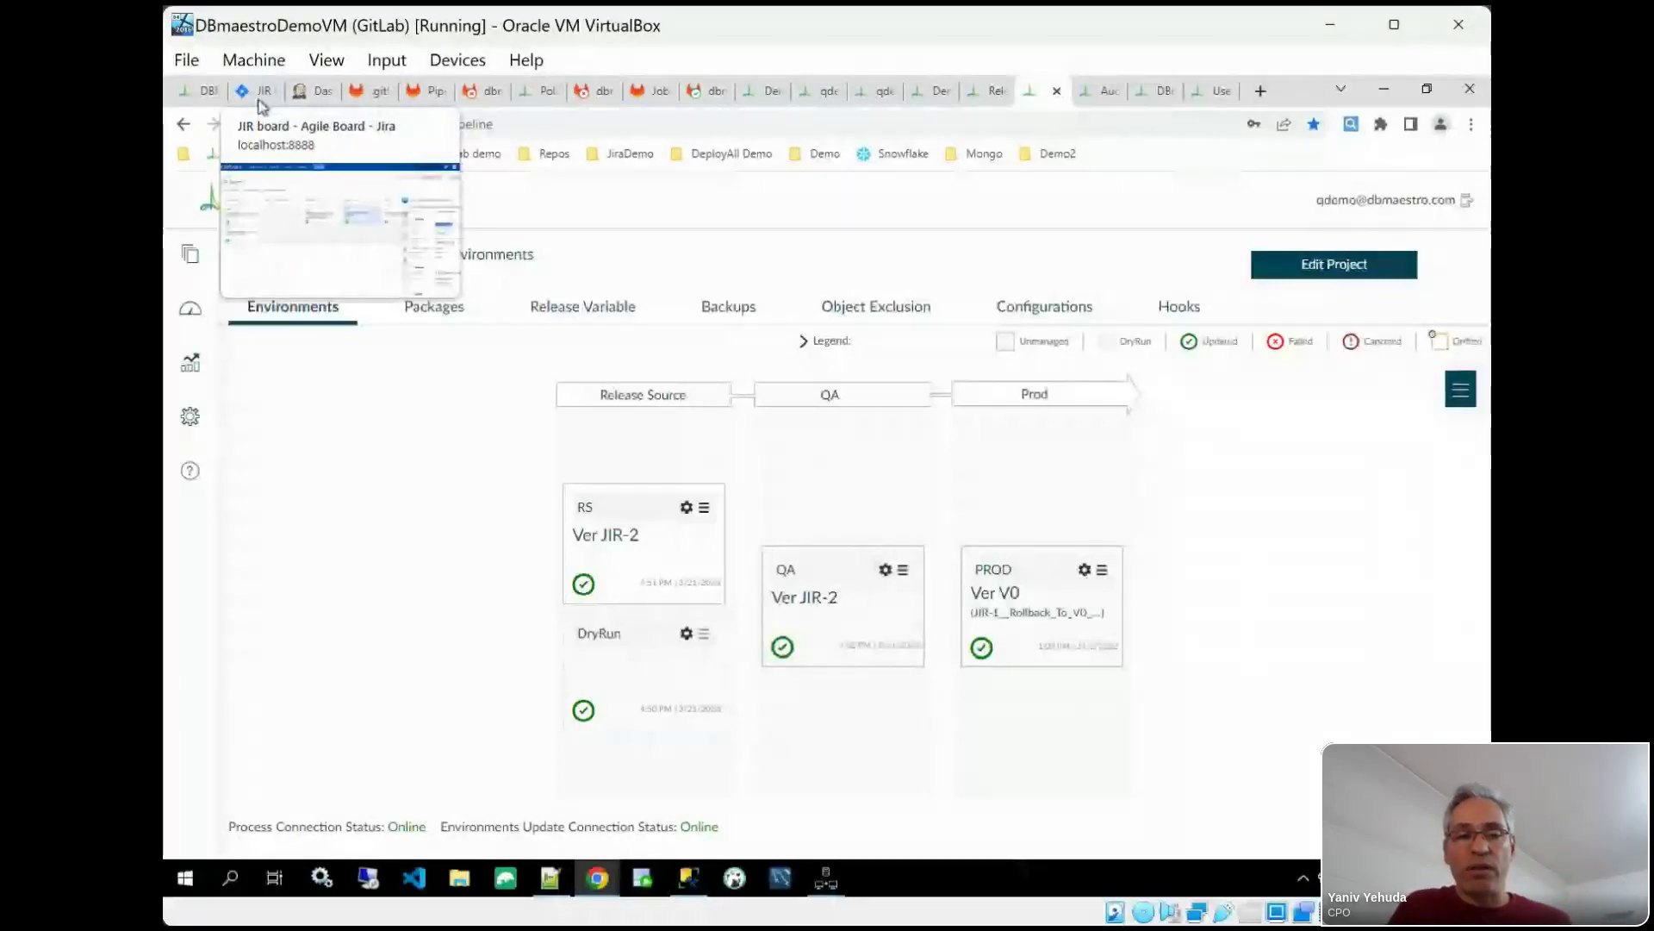
pyautogui.click(260, 97)
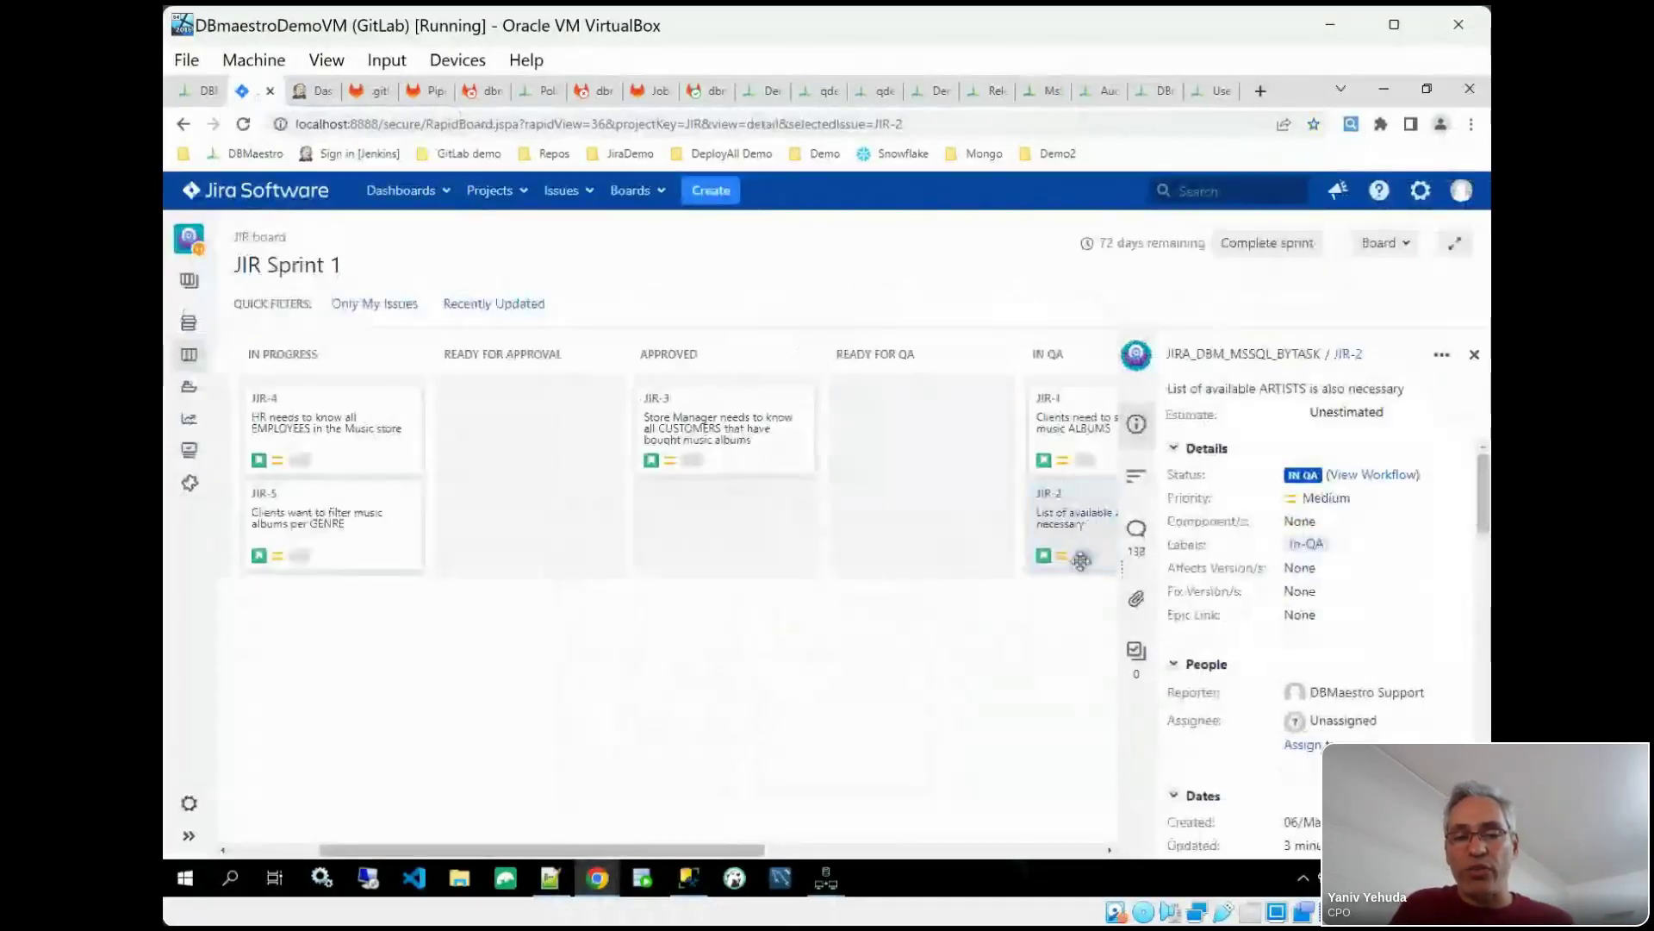
pyautogui.moveTo(1081, 561); pyautogui.dragTo(720, 534)
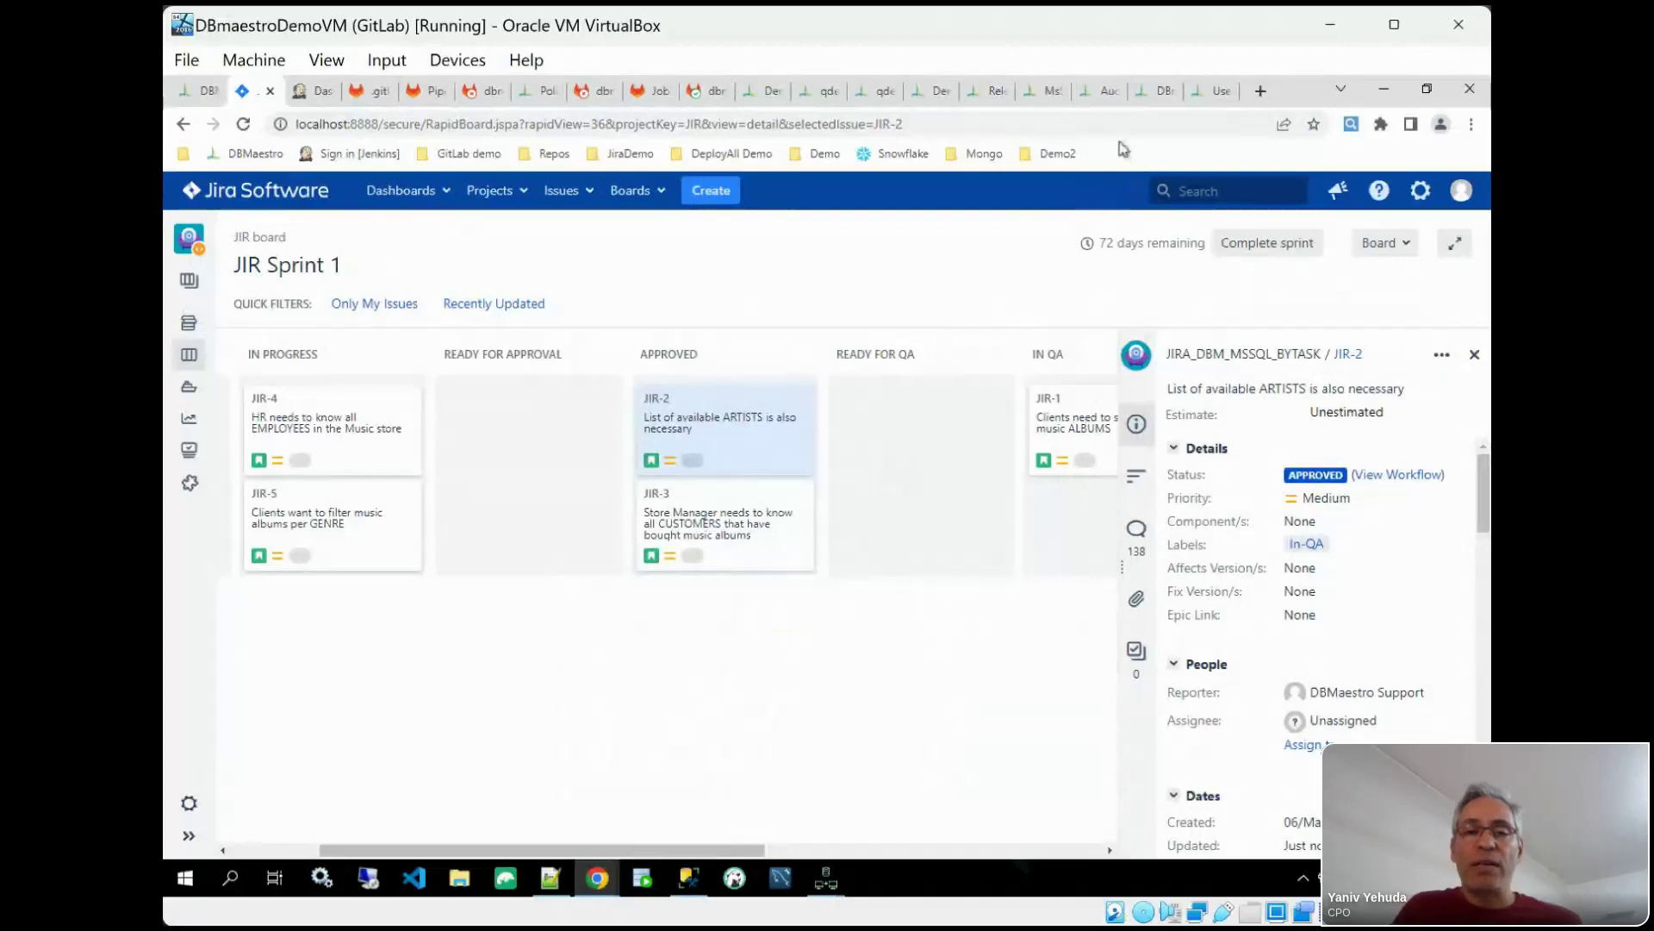
# Step: Highlight the QA environment's version in the MsSqlByTask6 pipeline and return to qdemo's Impact Analysis Report
pyautogui.click(1046, 93)
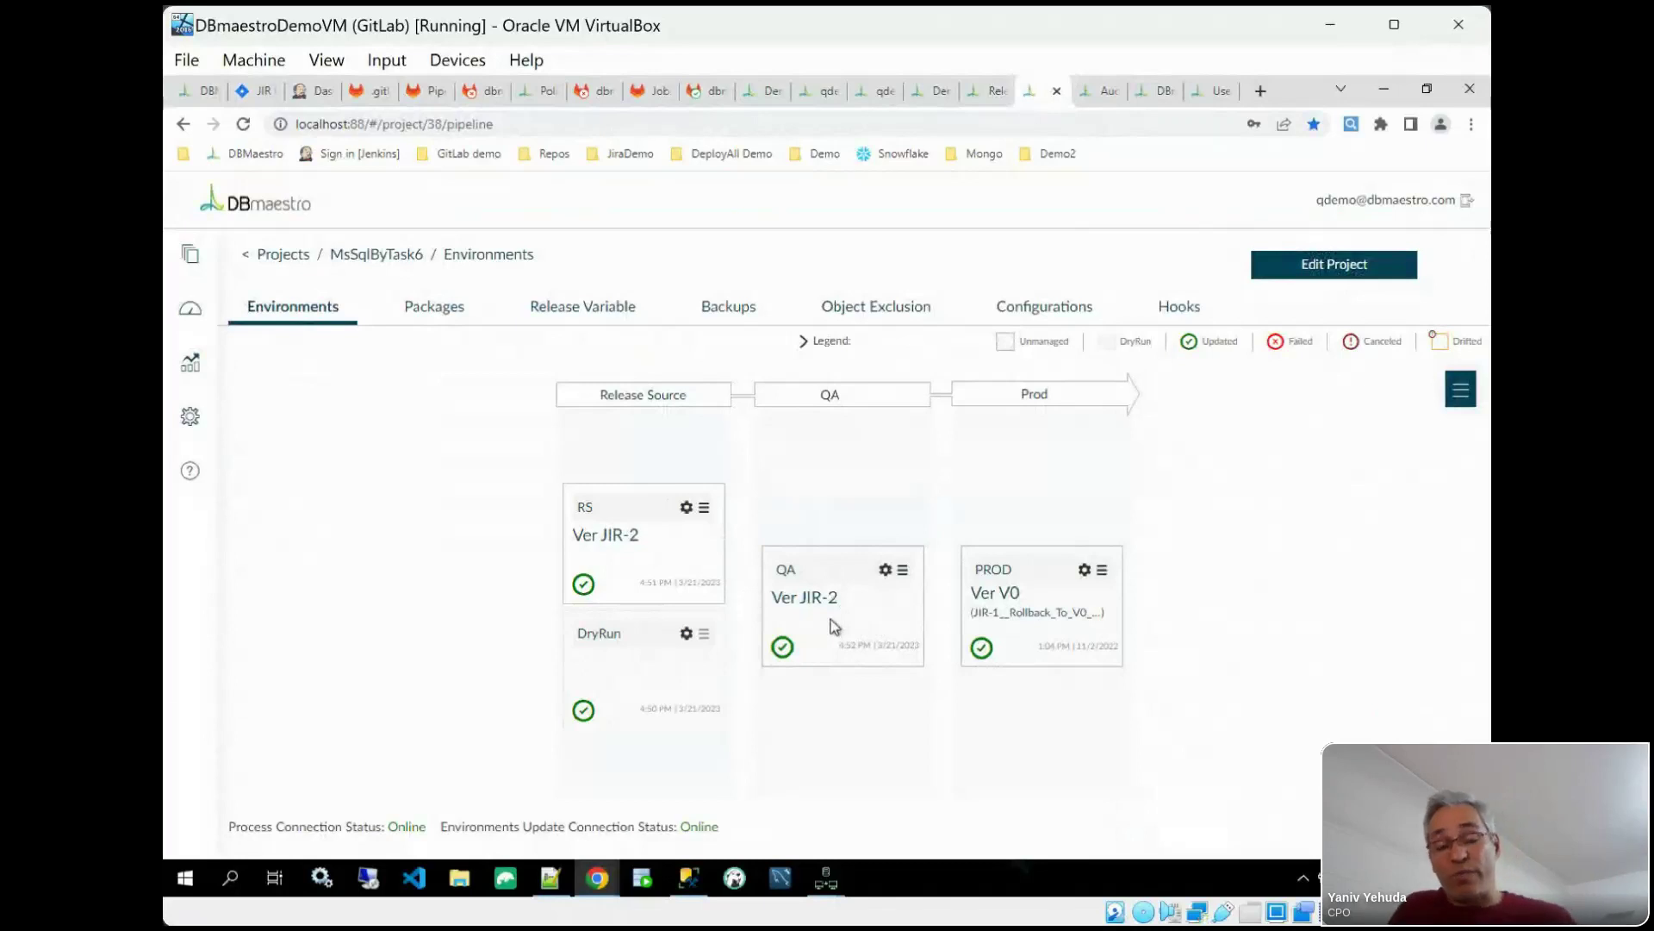
pyautogui.moveTo(840, 608); pyautogui.dragTo(731, 610)
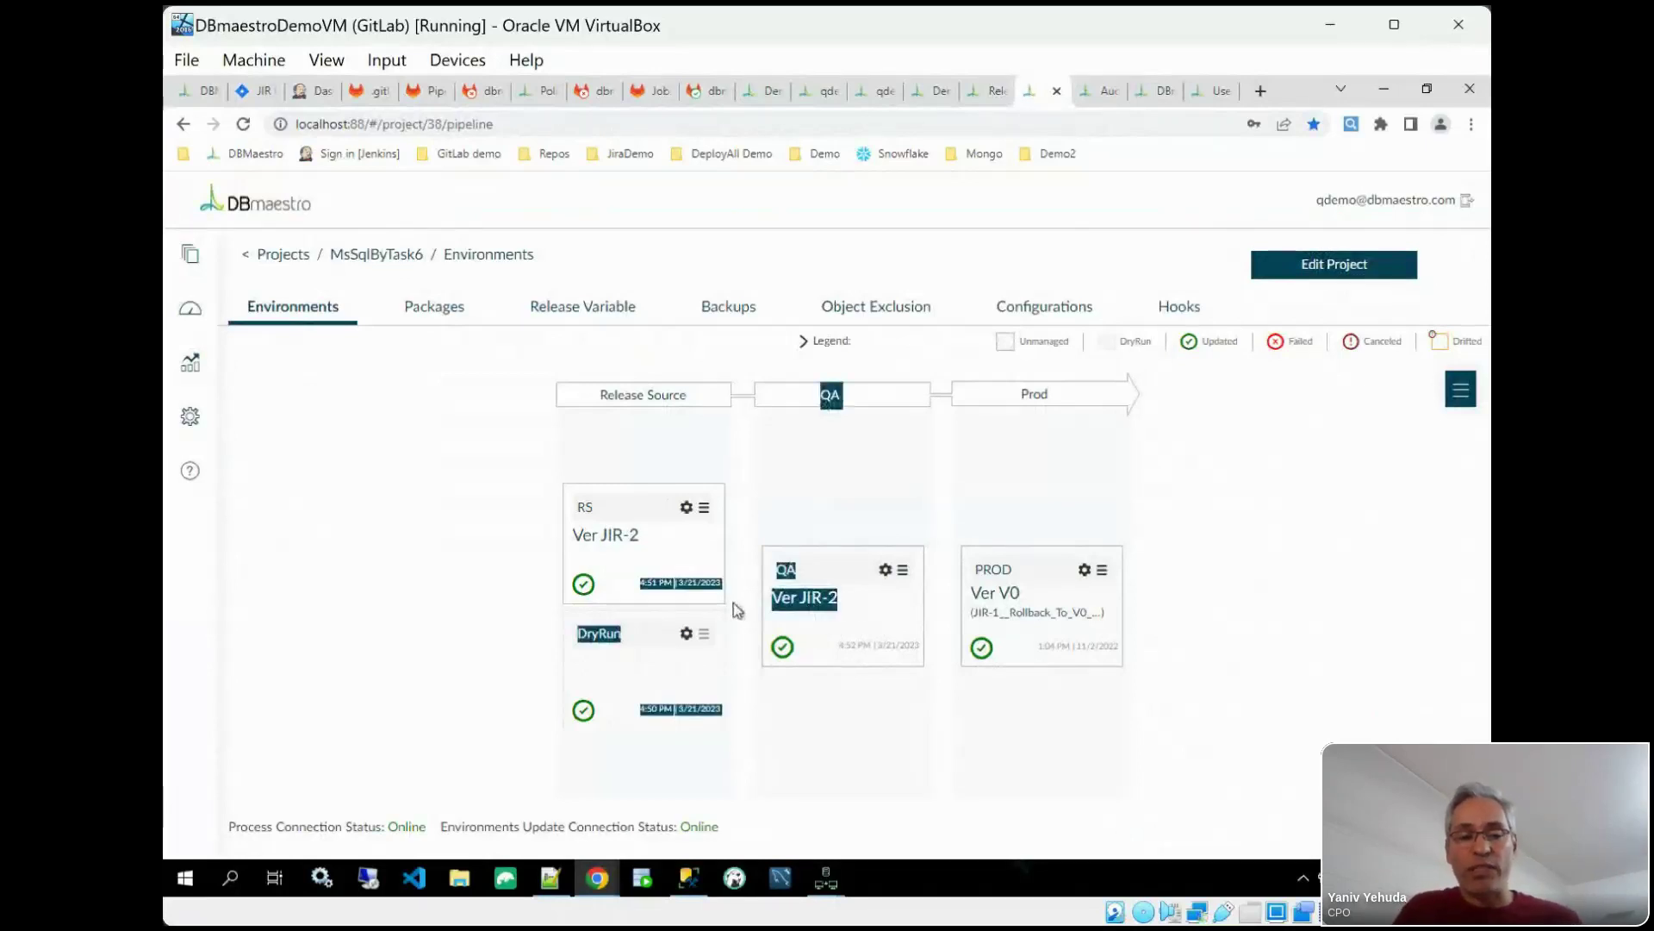
pyautogui.click(766, 642)
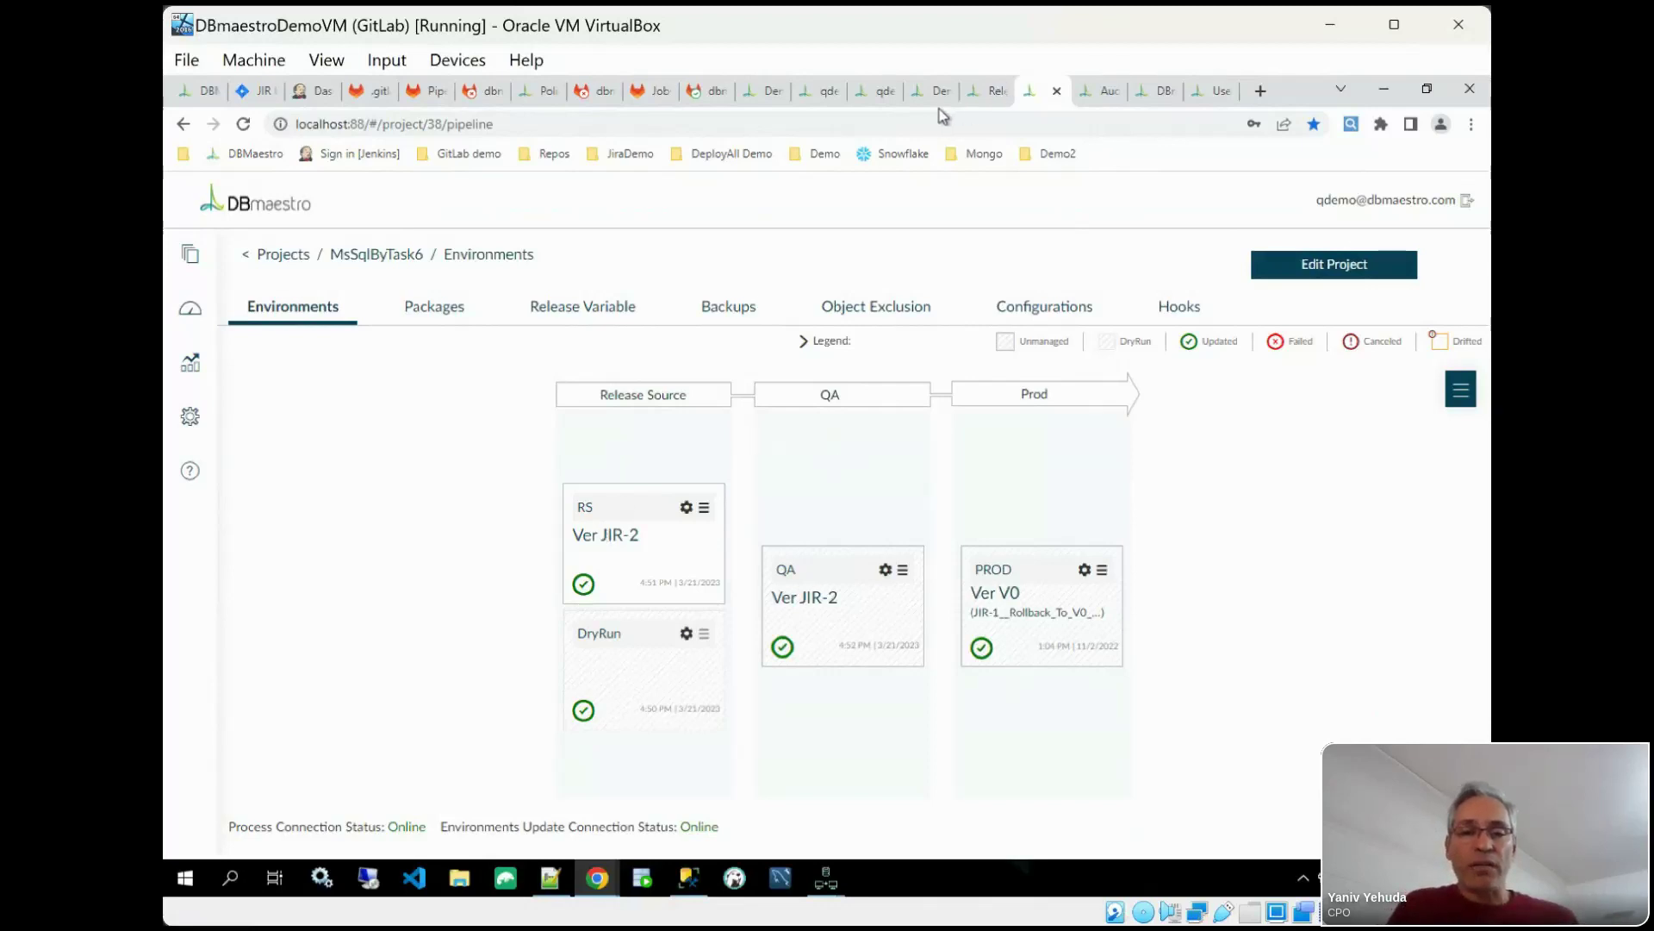
pyautogui.click(879, 103)
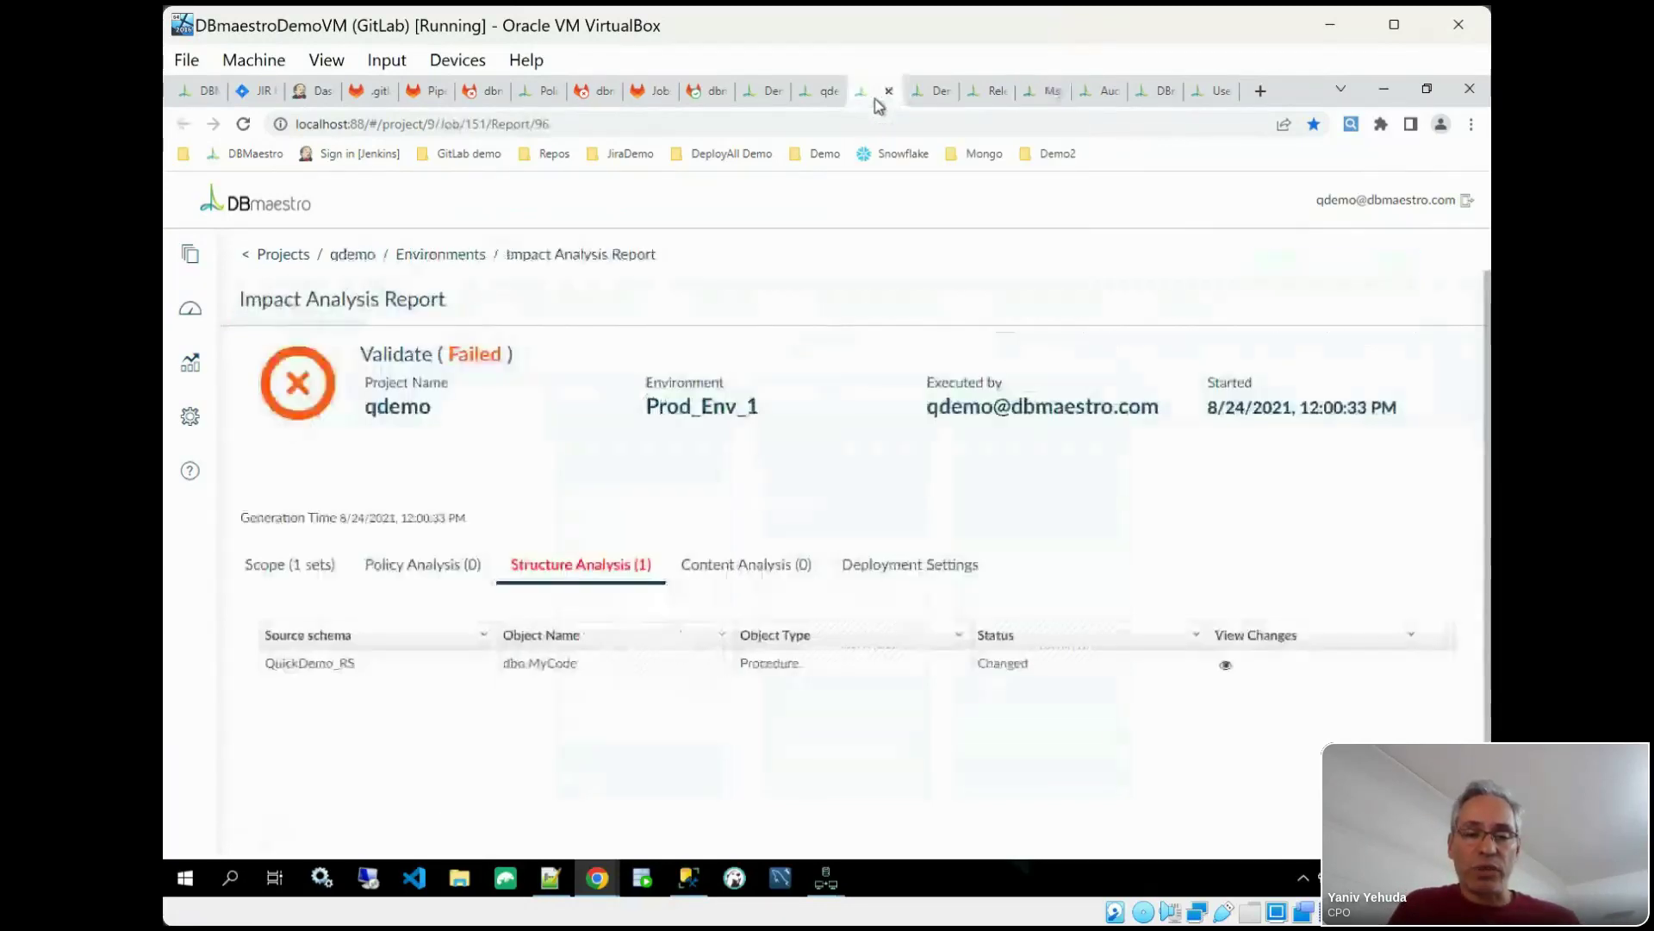
# Step: Review the Upgrade - V6 details in DemoProject1's Release Source activities, highlighting the executing user and viewing the SQL console output, and close them
pyautogui.click(923, 104)
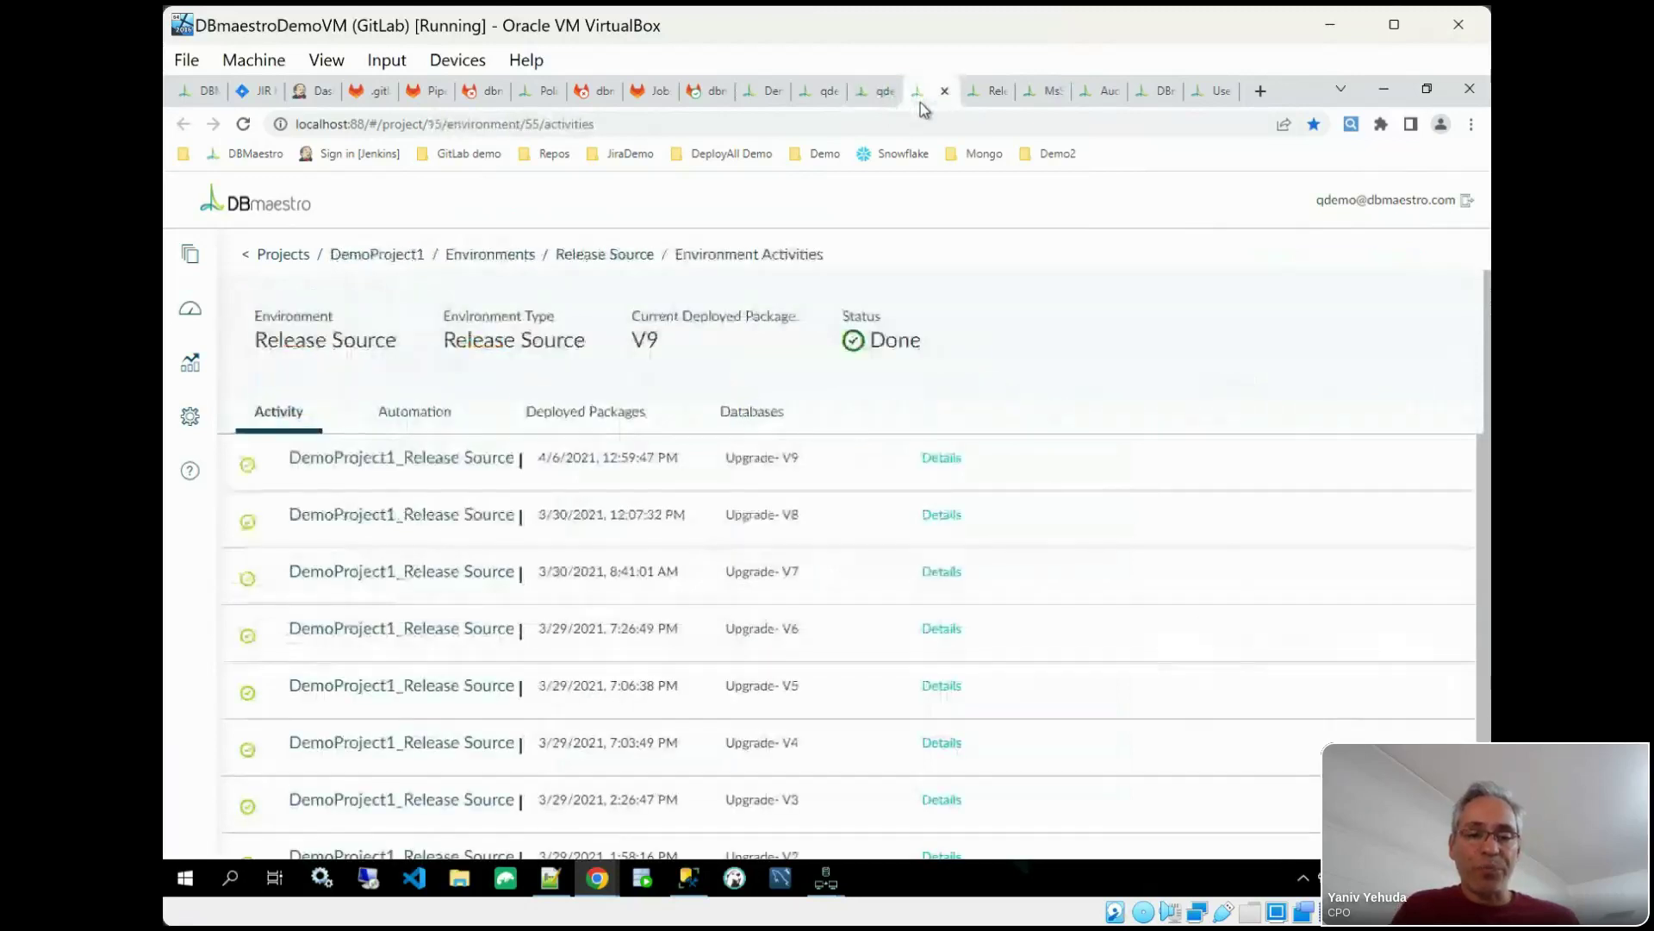
pyautogui.click(864, 103)
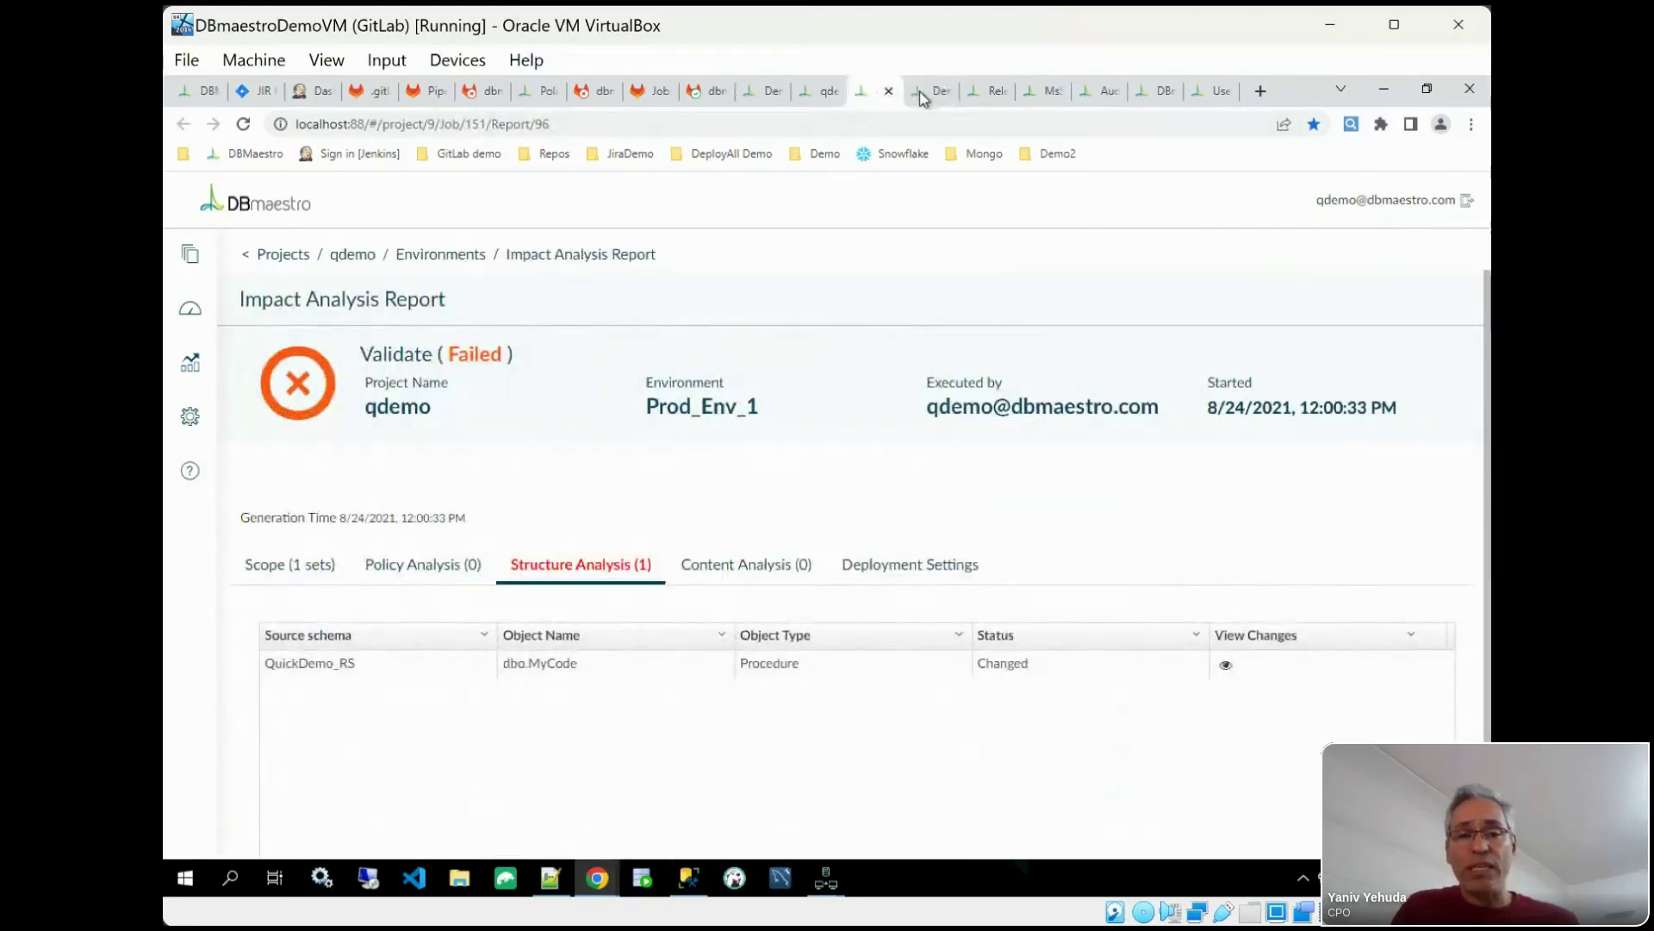
pyautogui.click(923, 104)
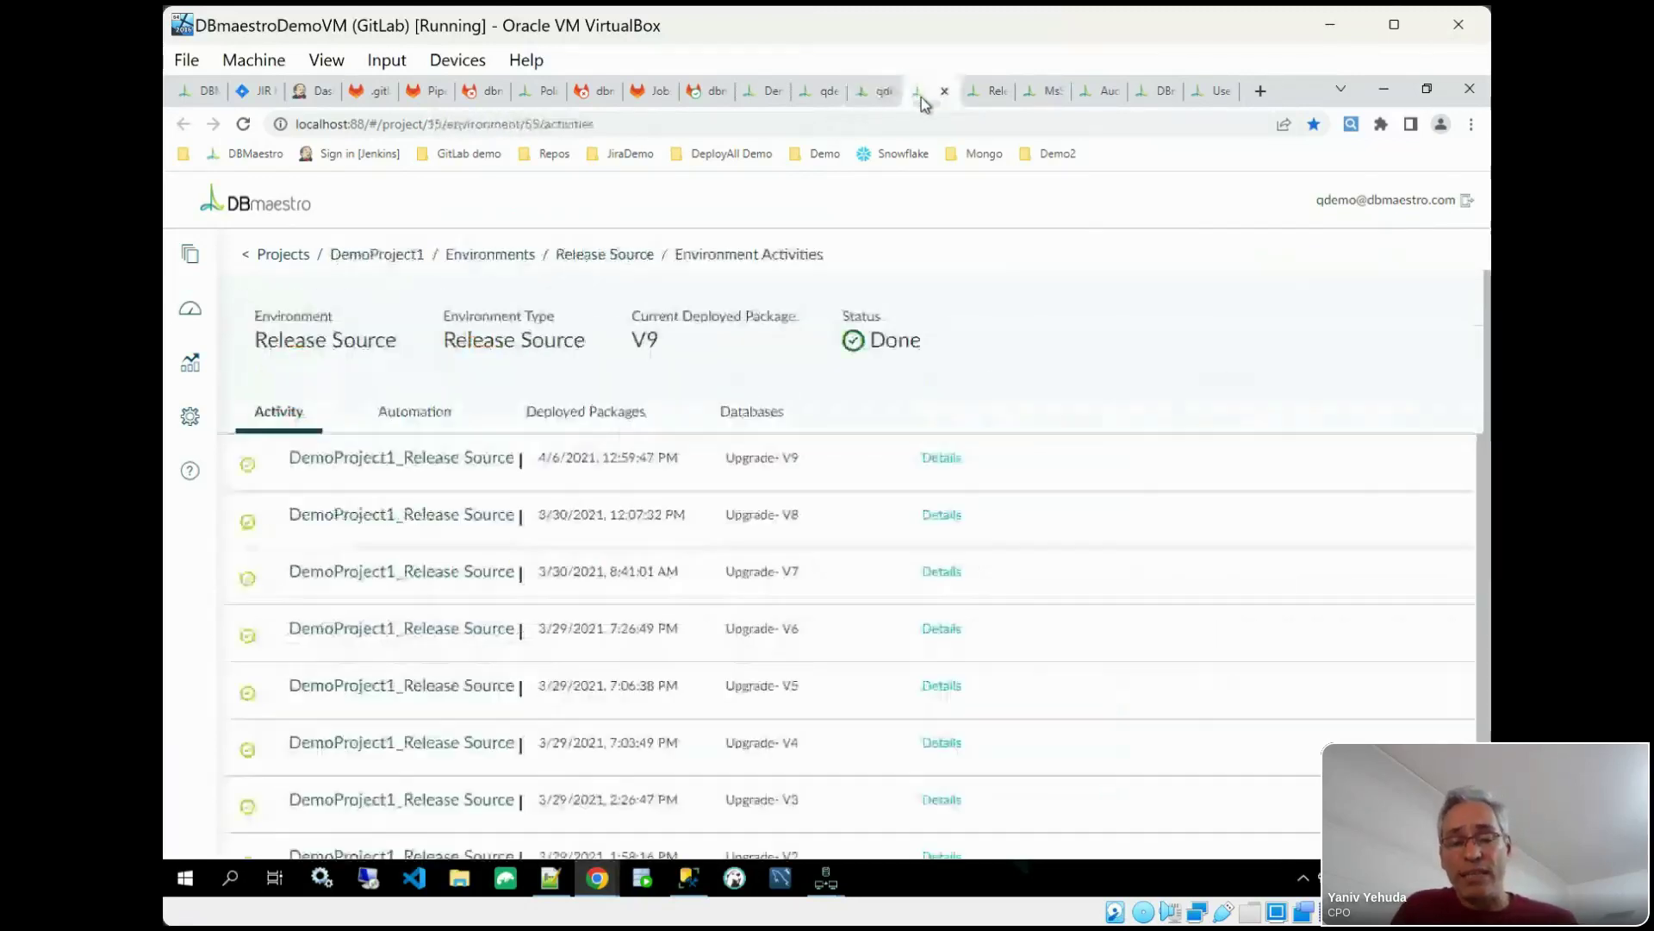
pyautogui.click(938, 635)
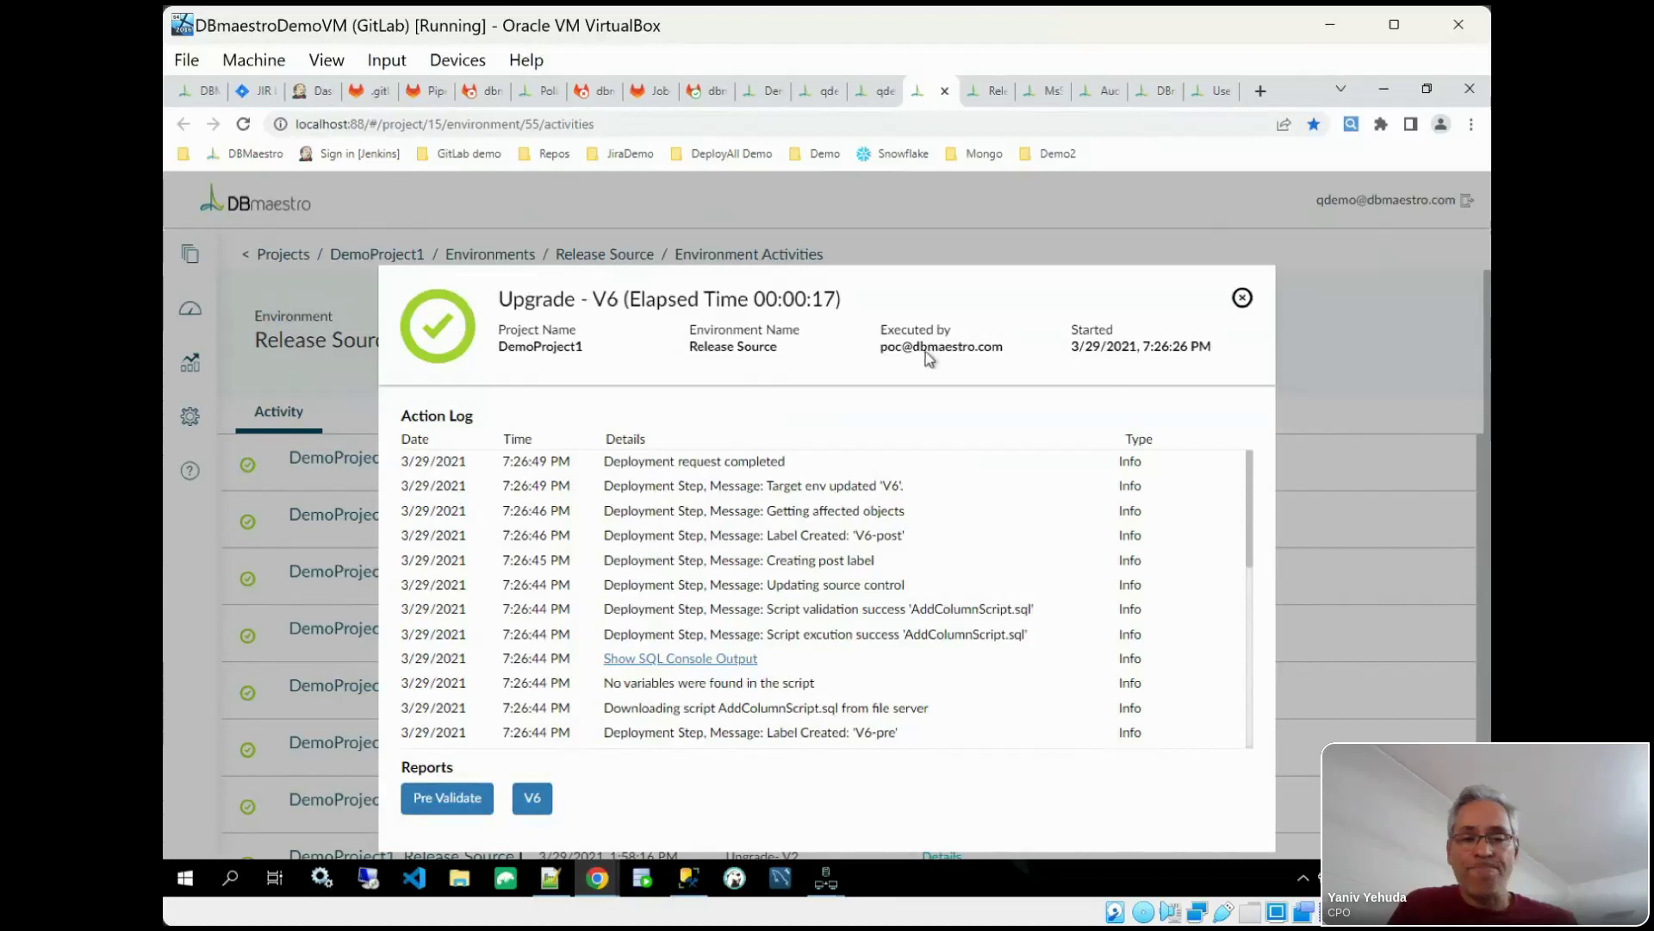
pyautogui.moveTo(882, 349); pyautogui.dragTo(1015, 354)
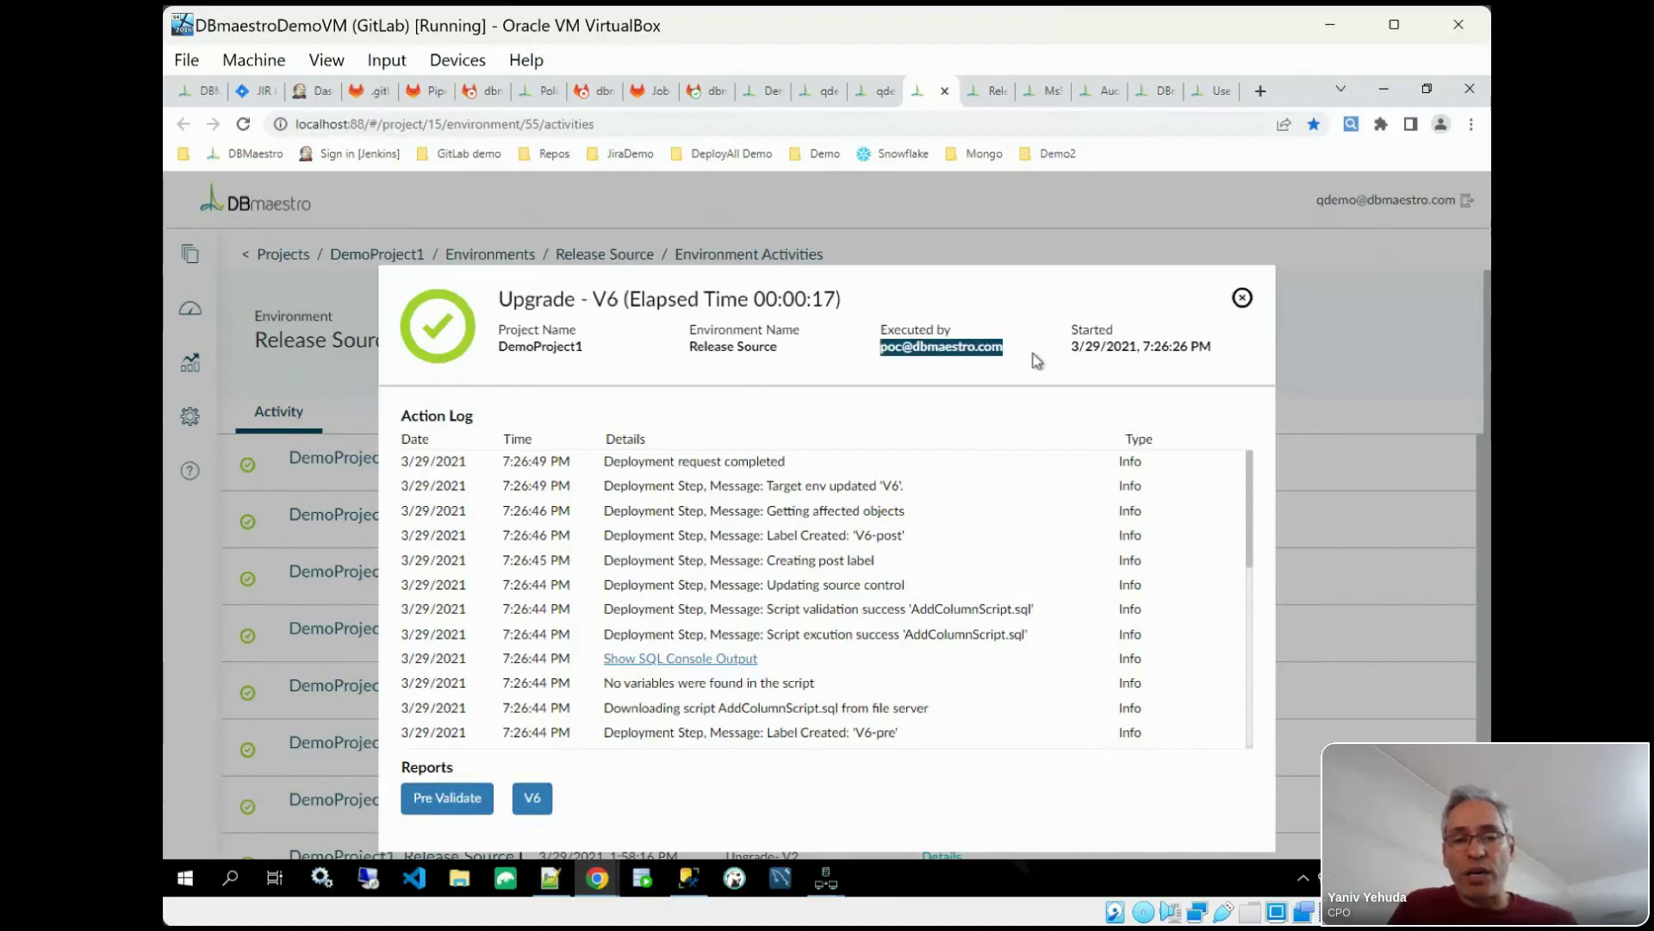
pyautogui.click(700, 661)
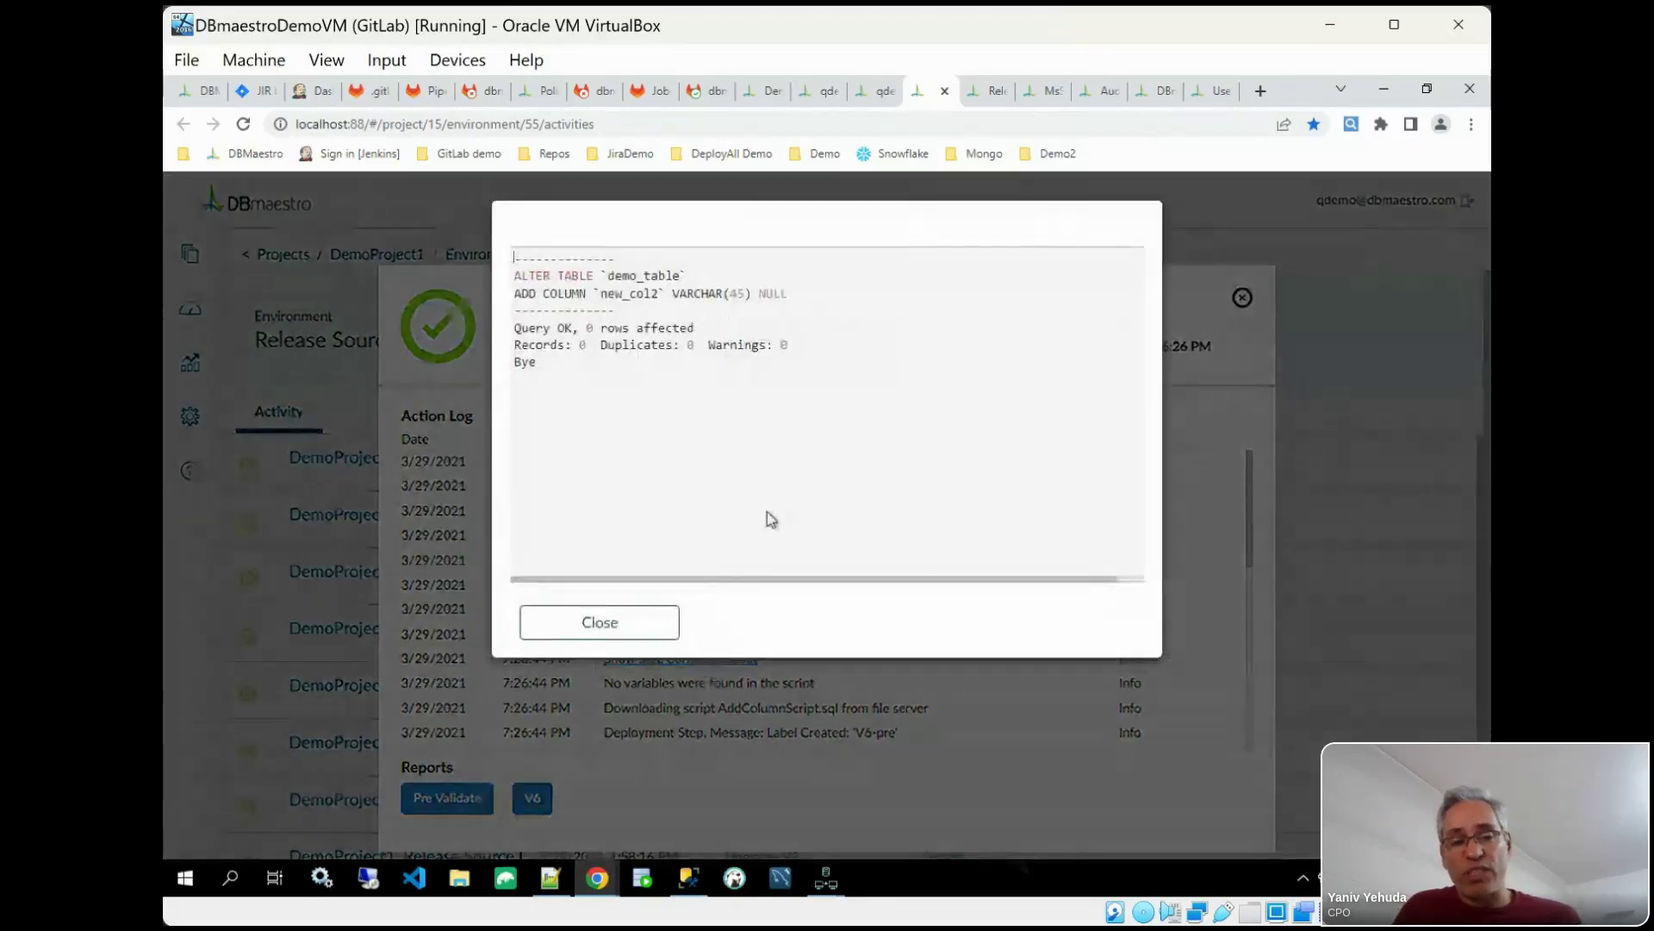
pyautogui.click(635, 620)
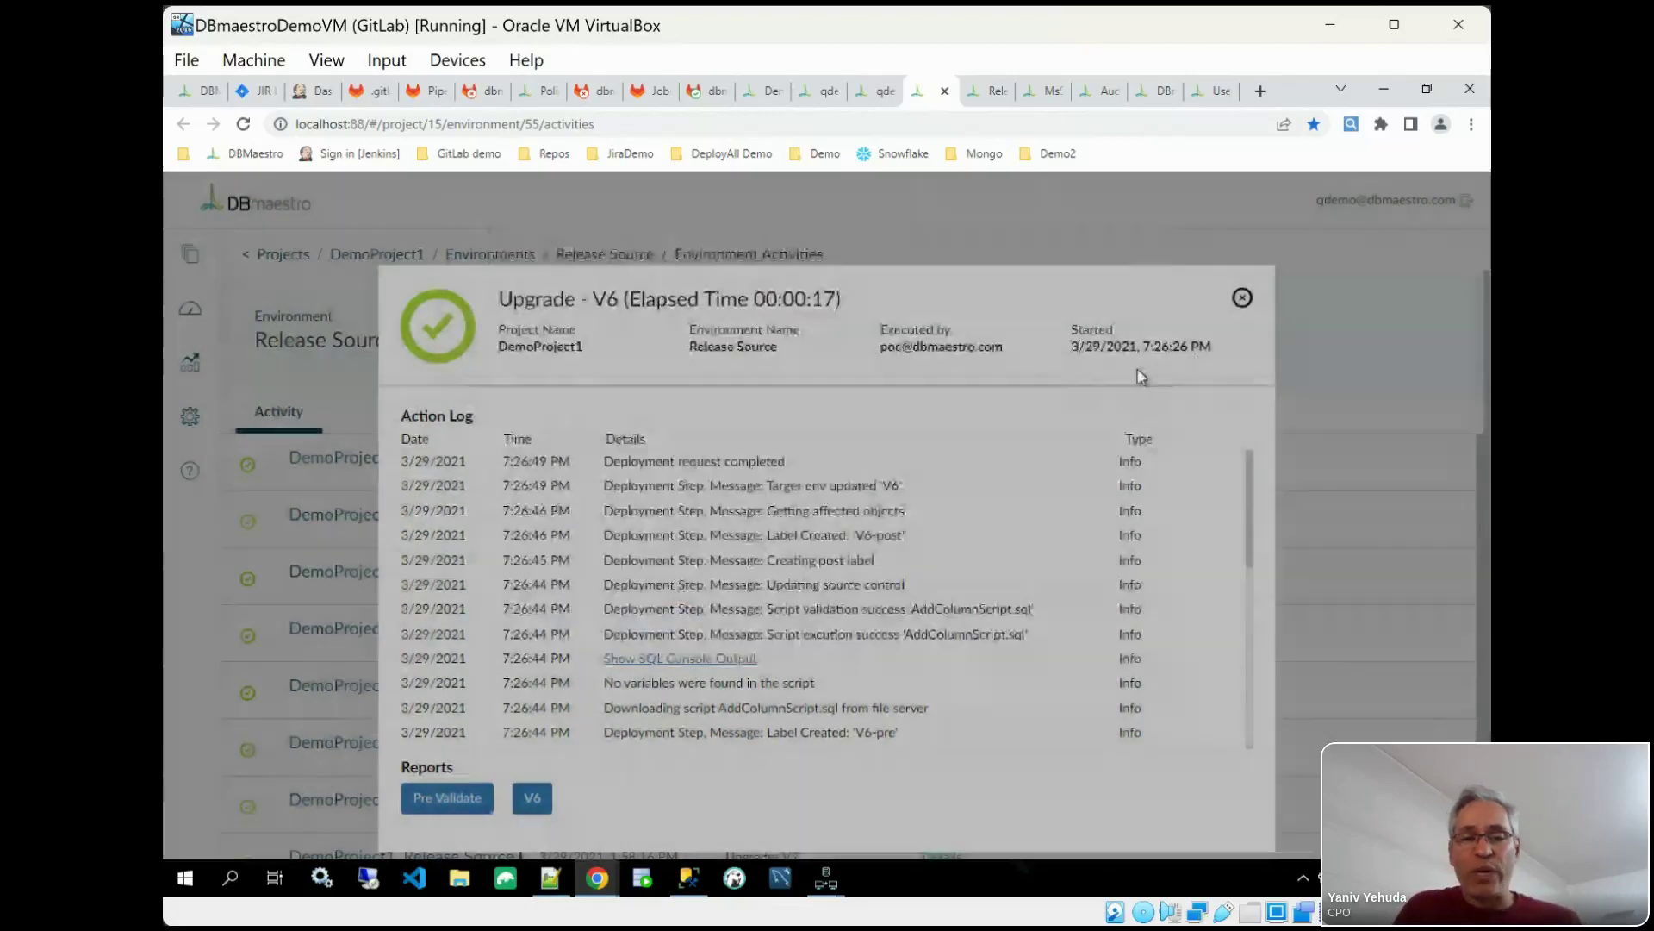
pyautogui.click(1242, 299)
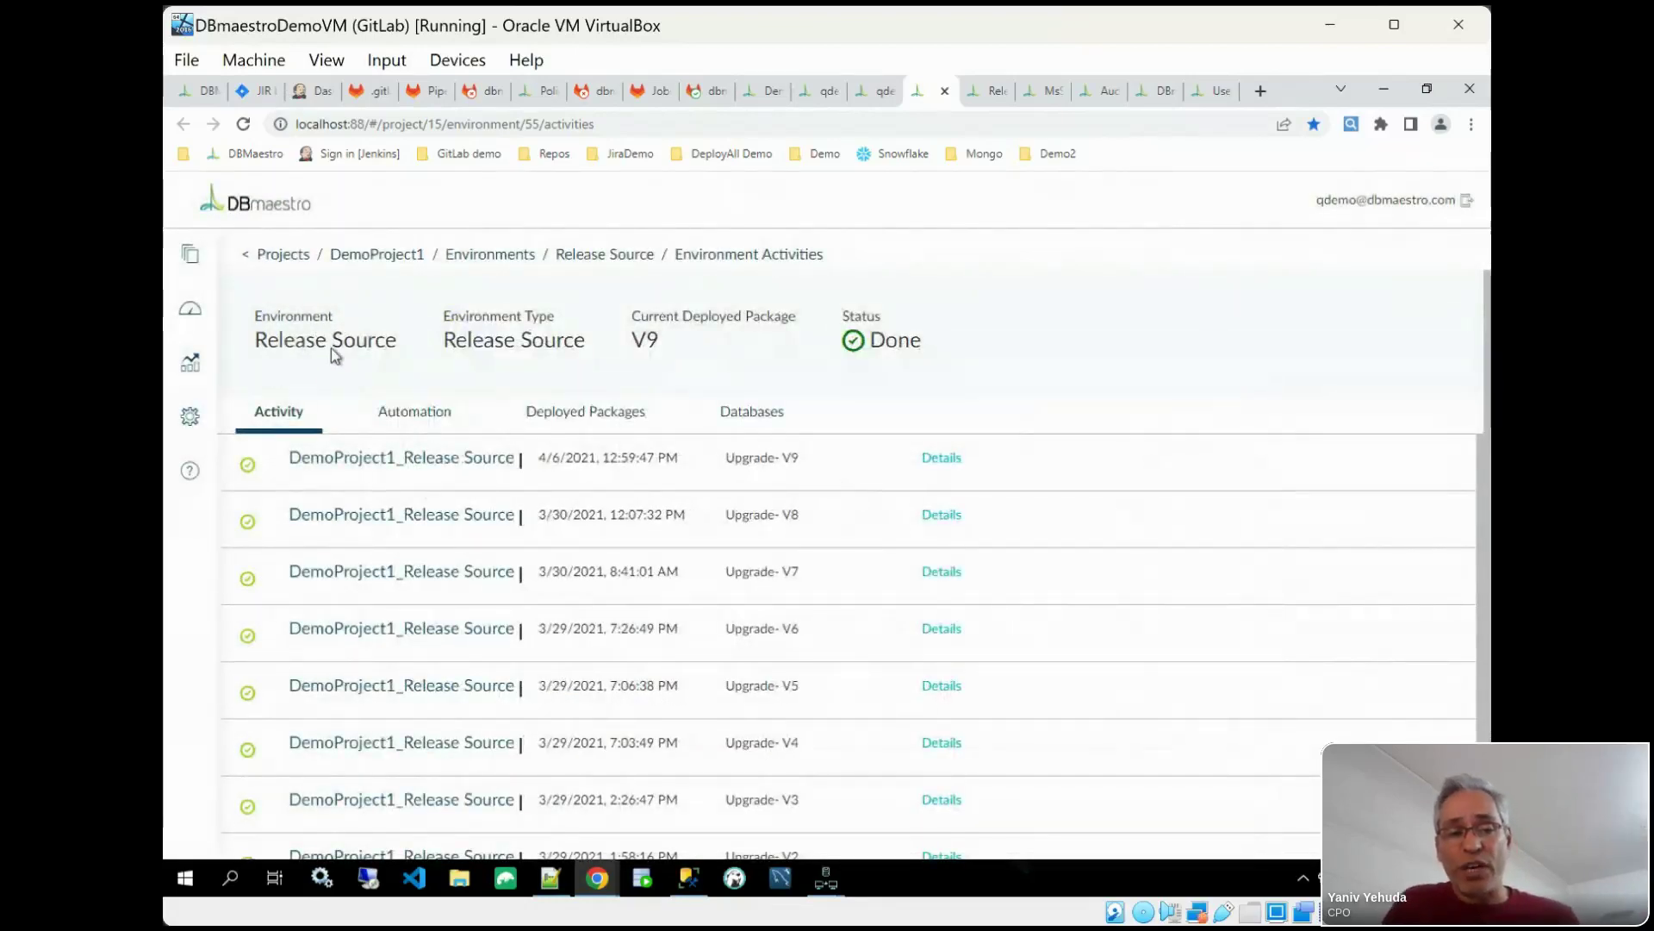
# Step: Show the packages deployed to DemoProject1's Release Source and check the Executed By column of the Release package delivery report
pyautogui.click(600, 417)
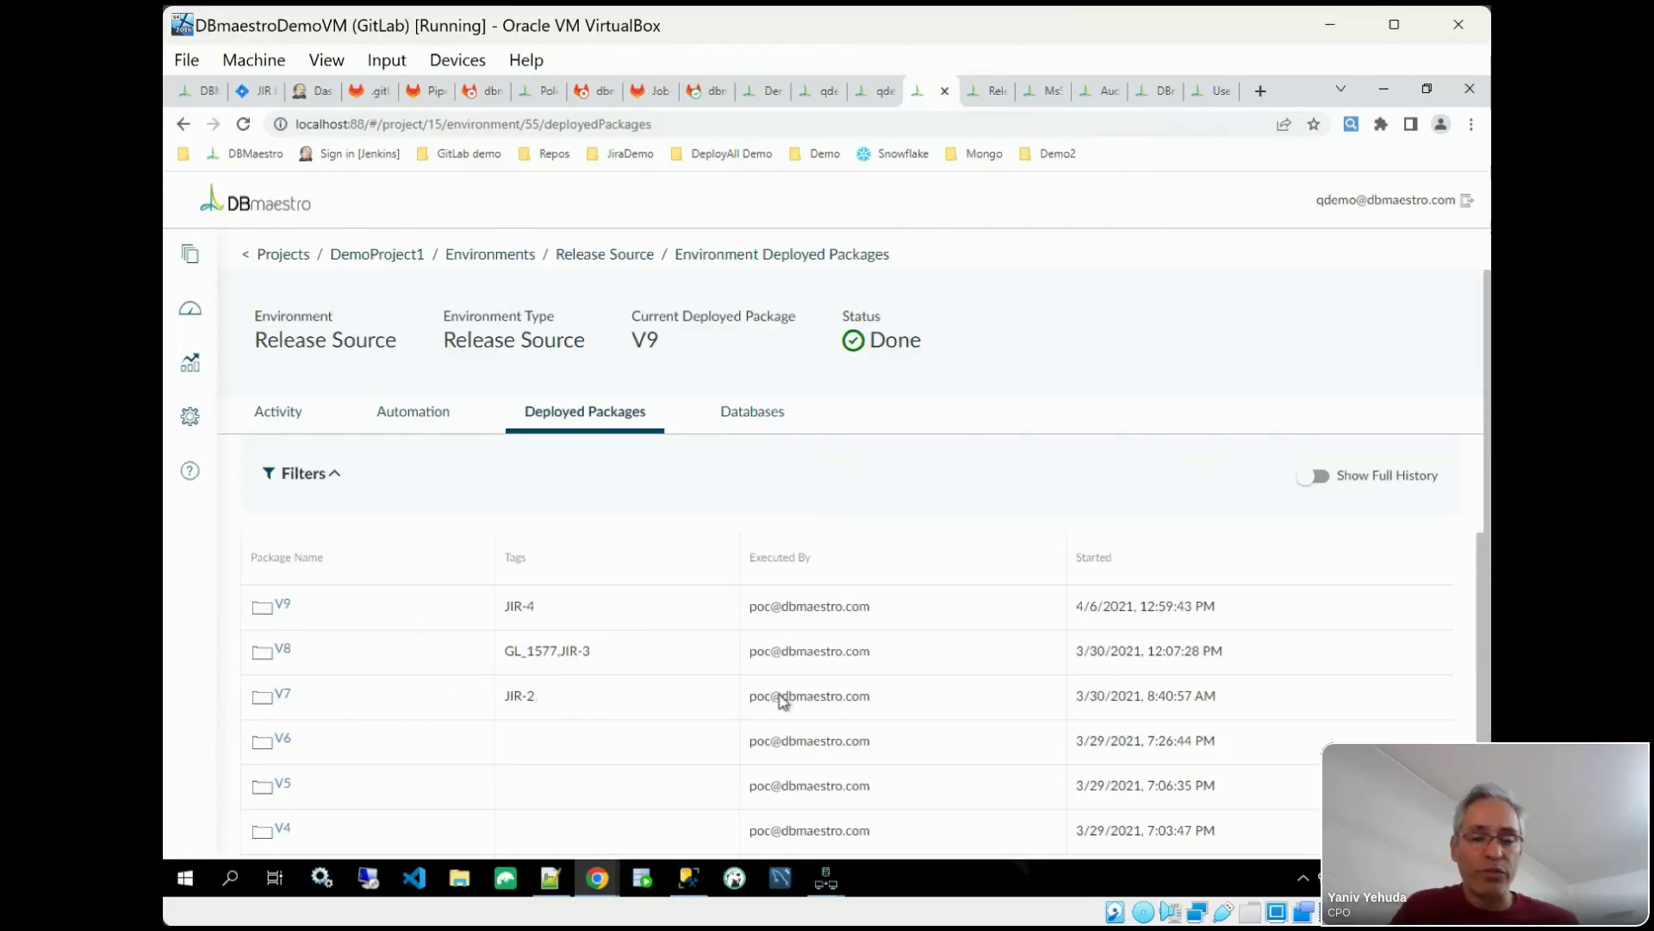
pyautogui.click(978, 96)
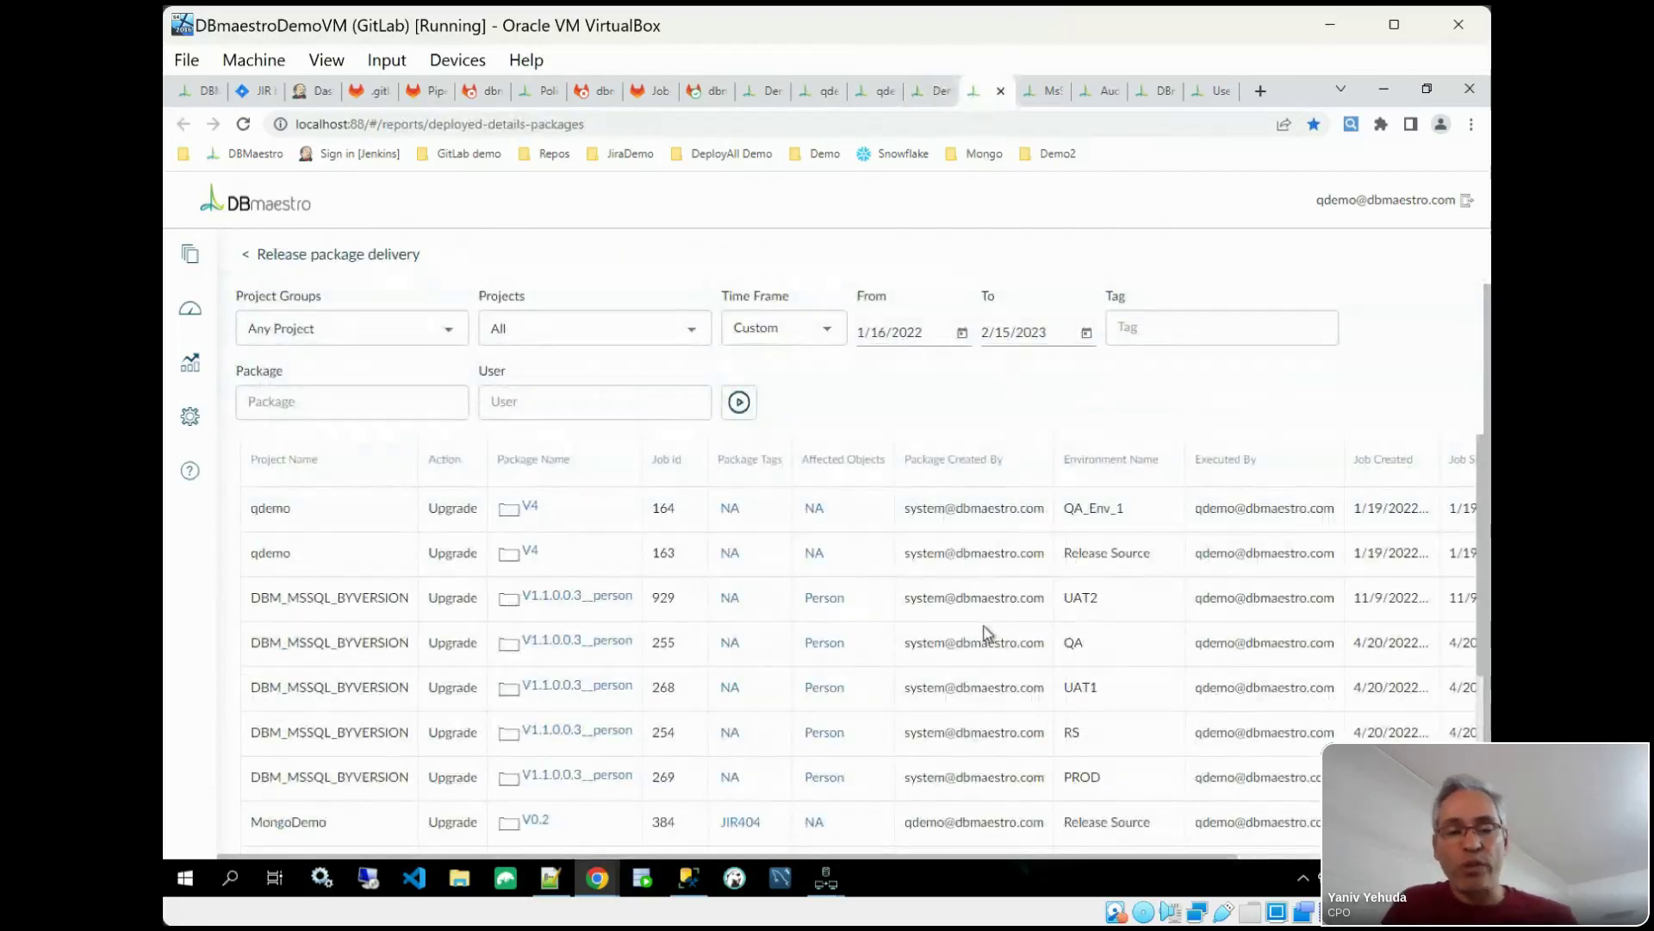
pyautogui.click(1243, 465)
pyautogui.click(1241, 465)
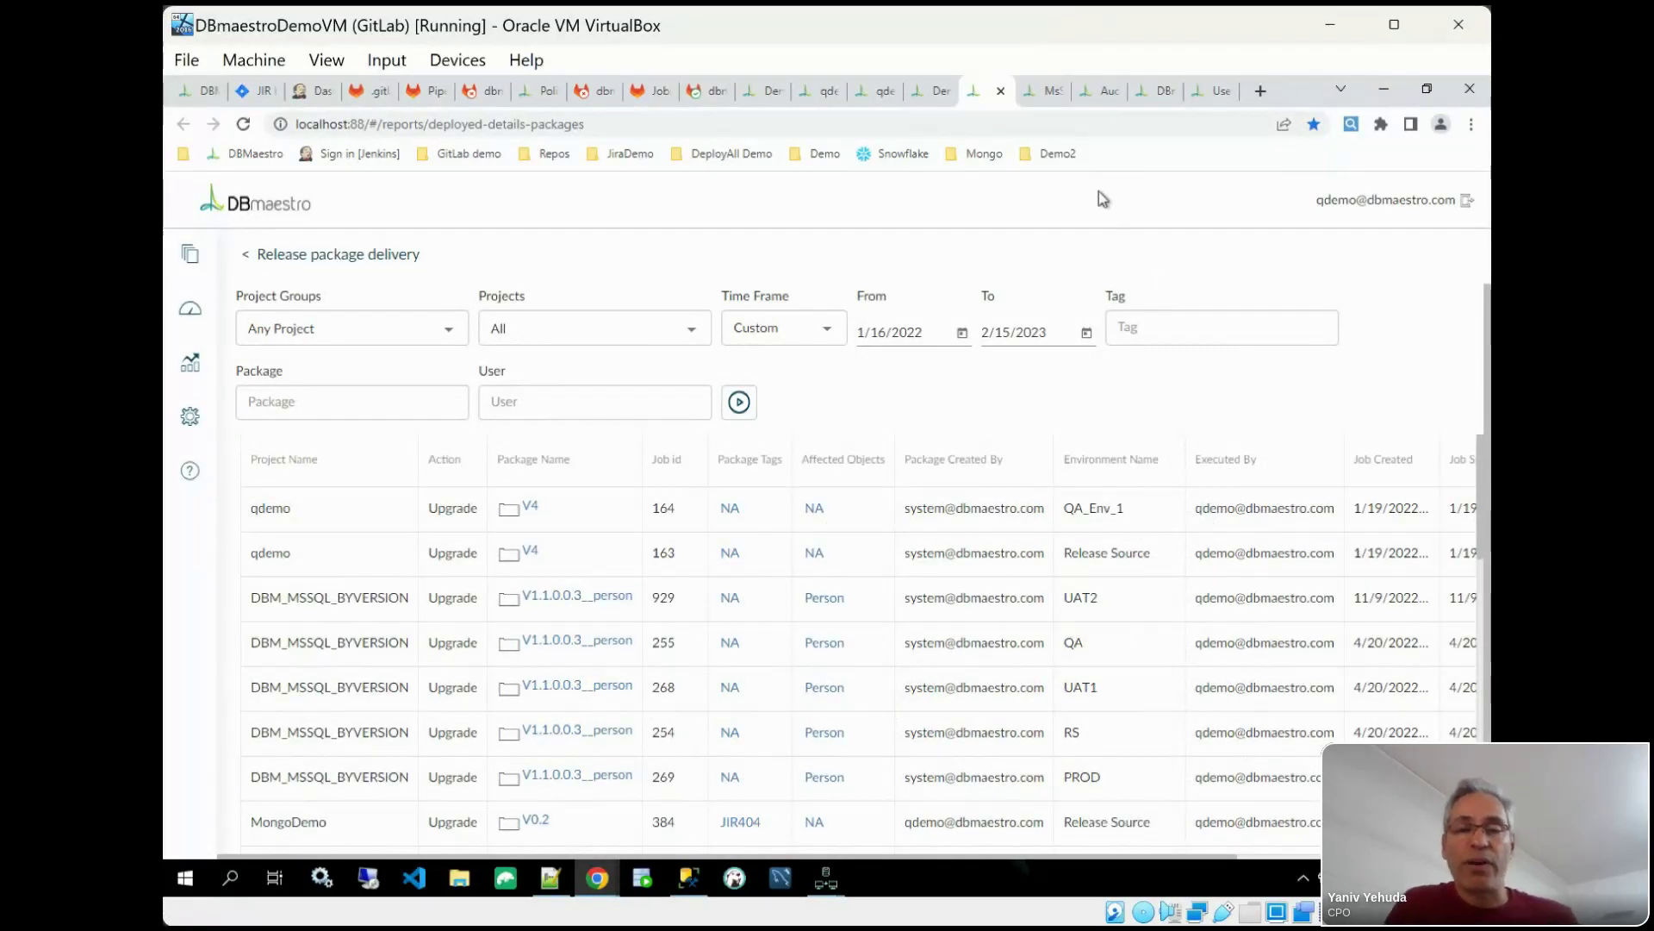
# Step: Show the MsSqlByTask6 environments pipeline and point out the versions of its QA and RS environments
pyautogui.click(1033, 101)
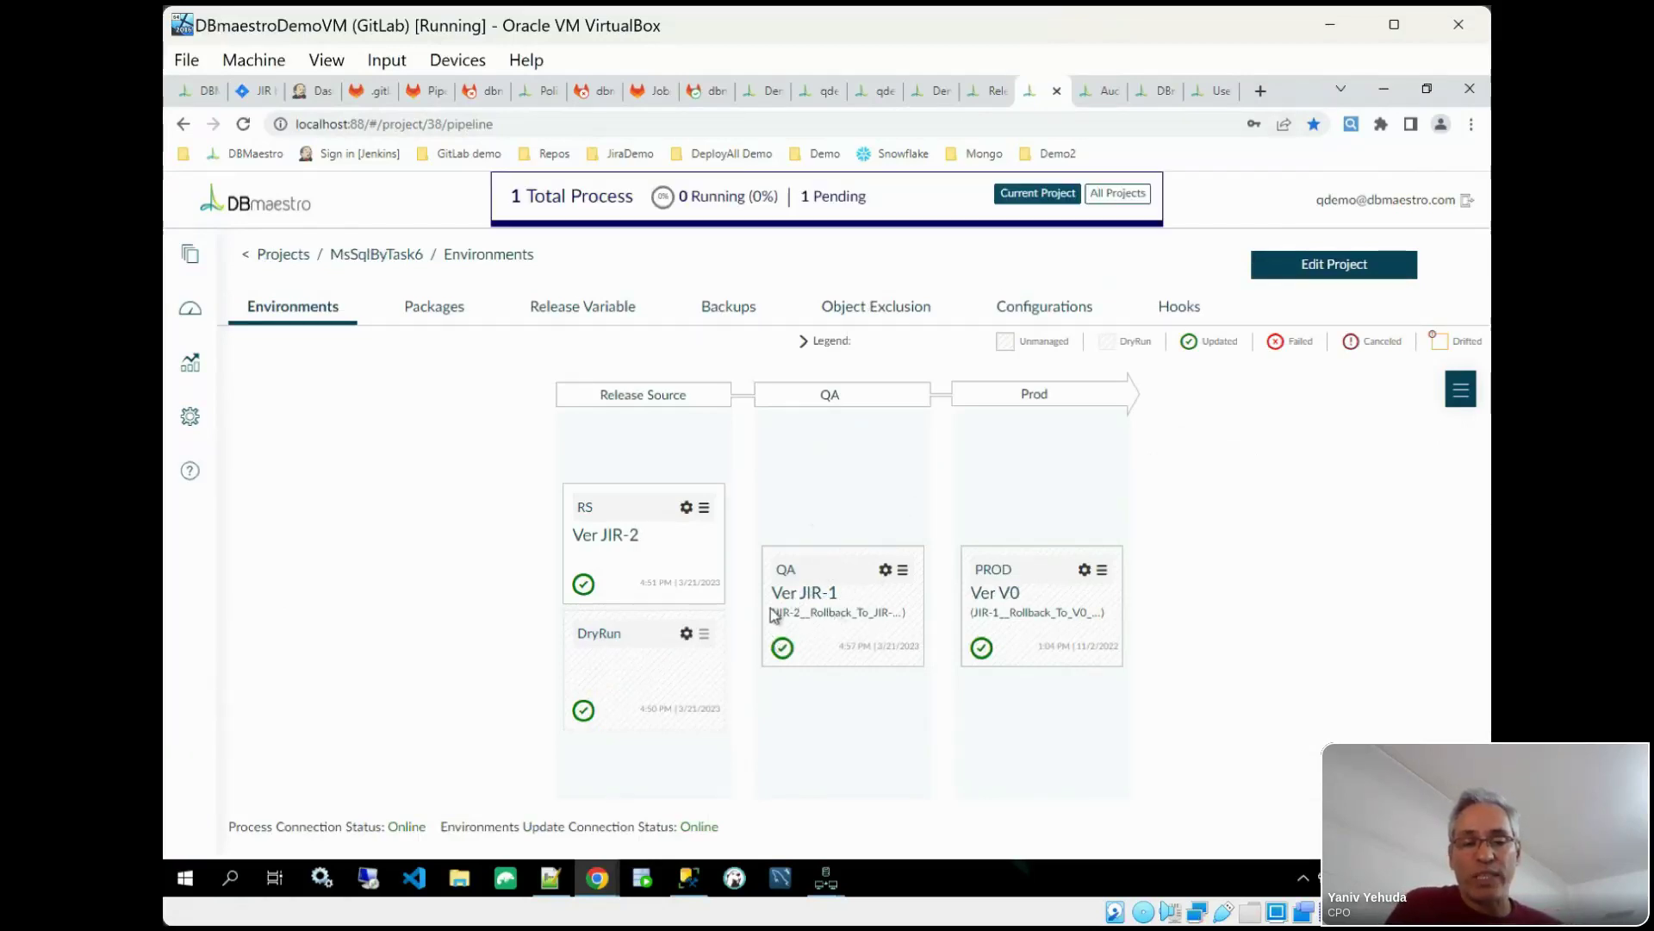
pyautogui.moveTo(772, 595); pyautogui.dragTo(850, 603)
pyautogui.click(850, 603)
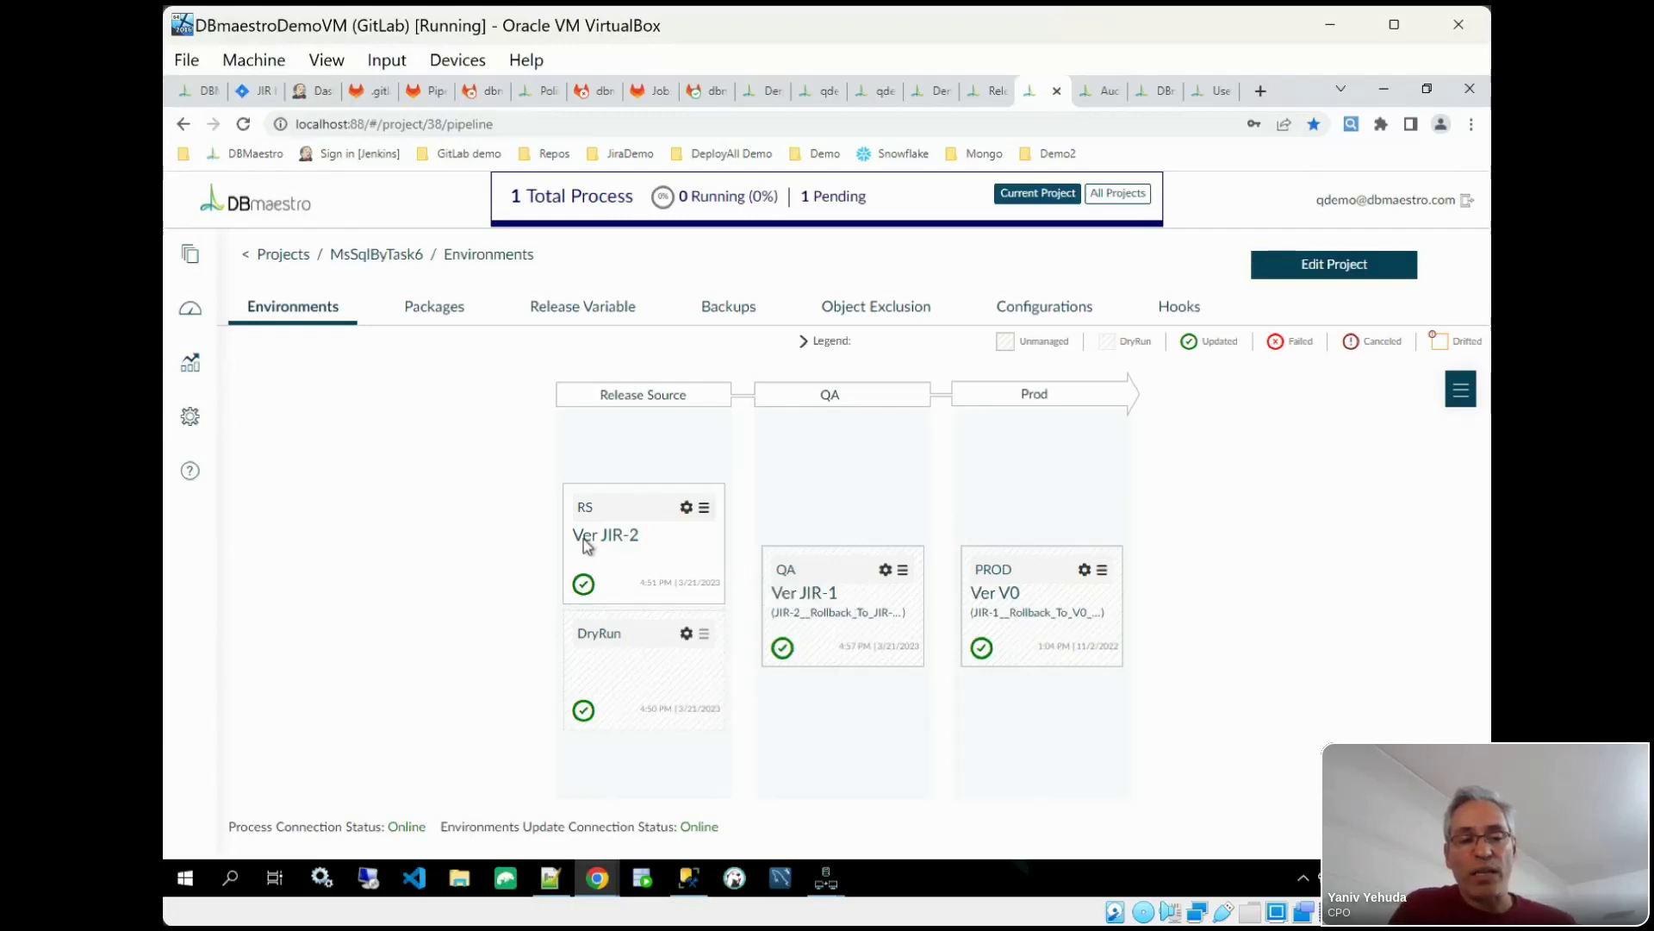
pyautogui.moveTo(573, 541); pyautogui.dragTo(647, 547)
pyautogui.click(652, 551)
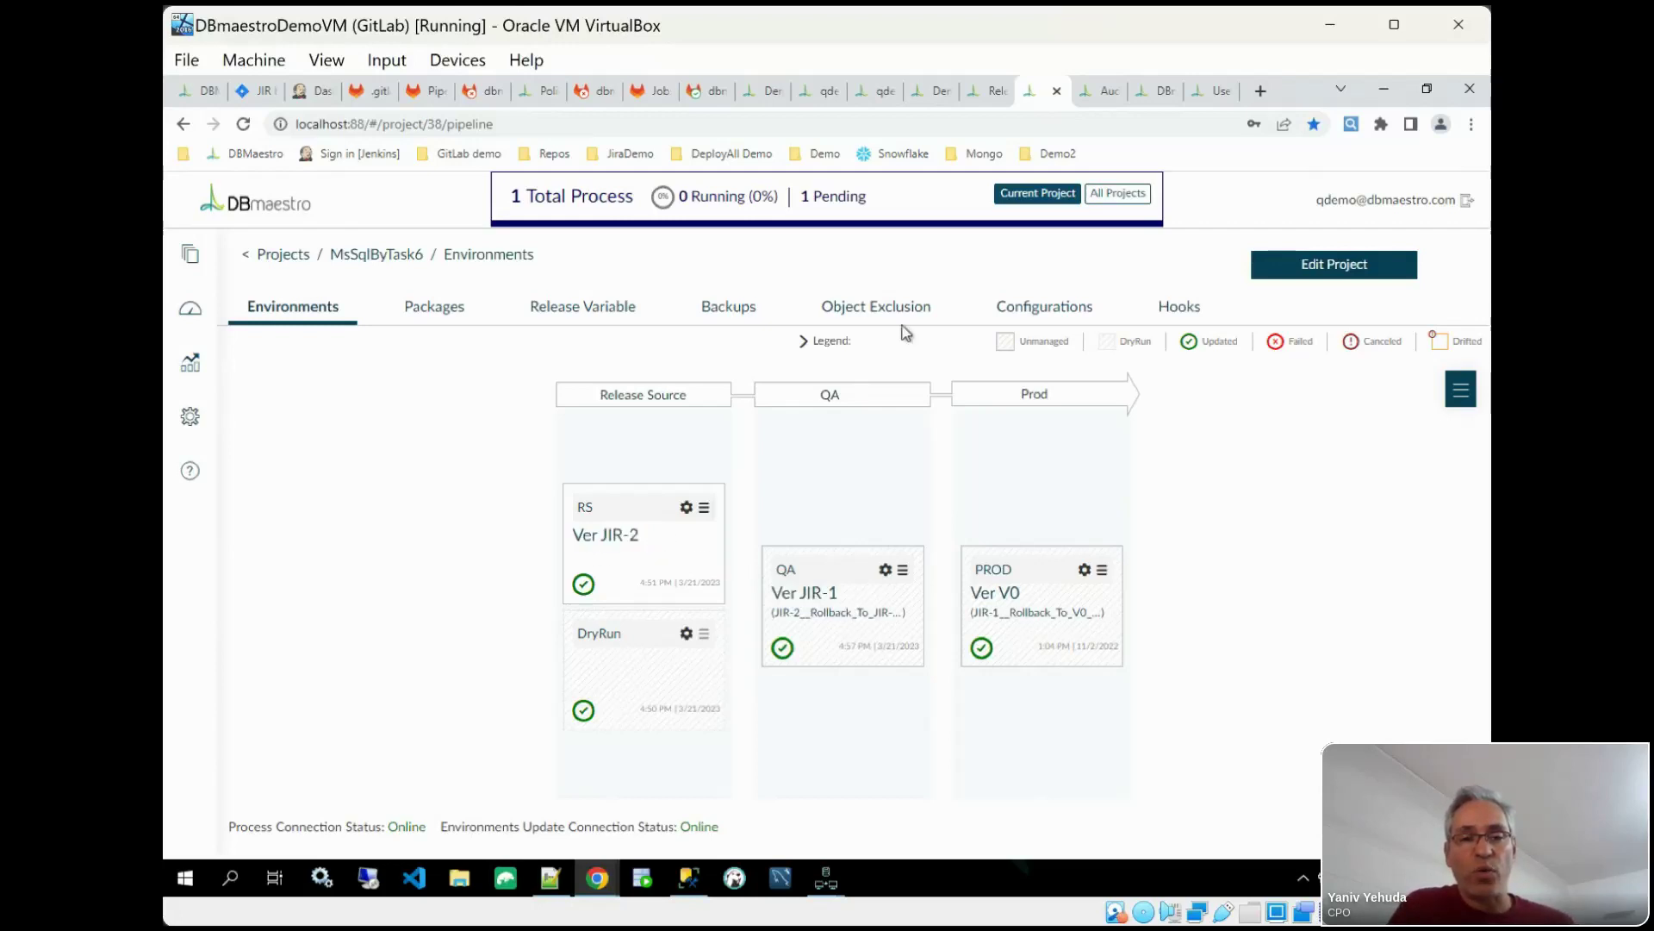
# Step: Open the details of the rollback process running on MsSqlByTask6's RS environment
pyautogui.click(885, 211)
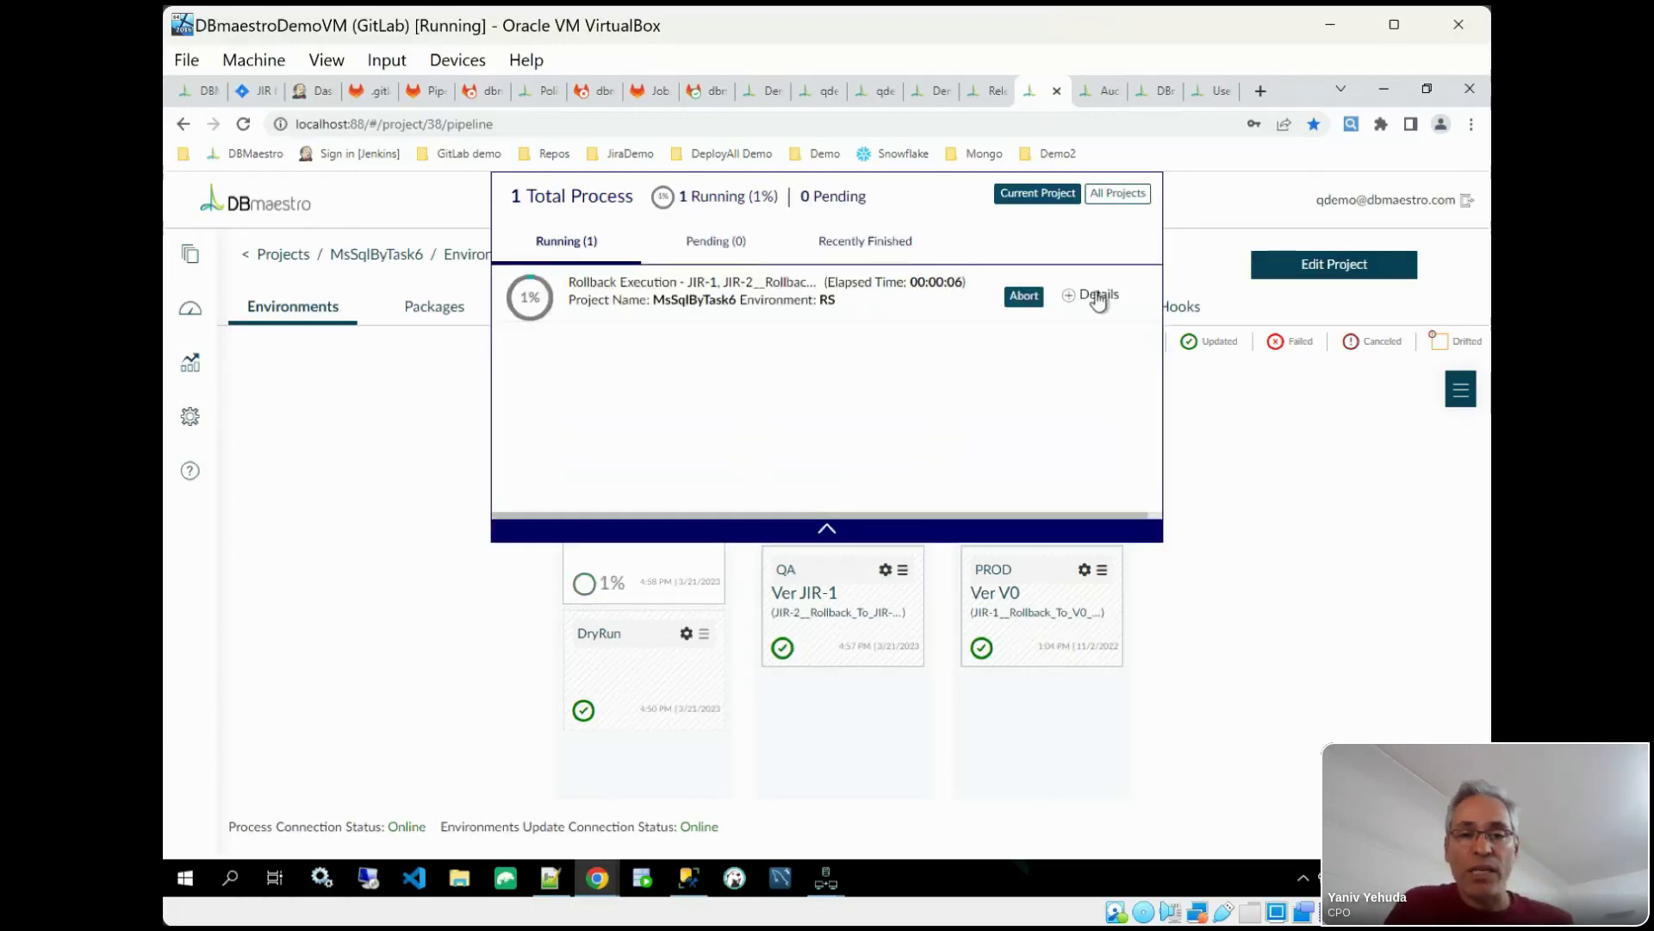
pyautogui.click(1098, 296)
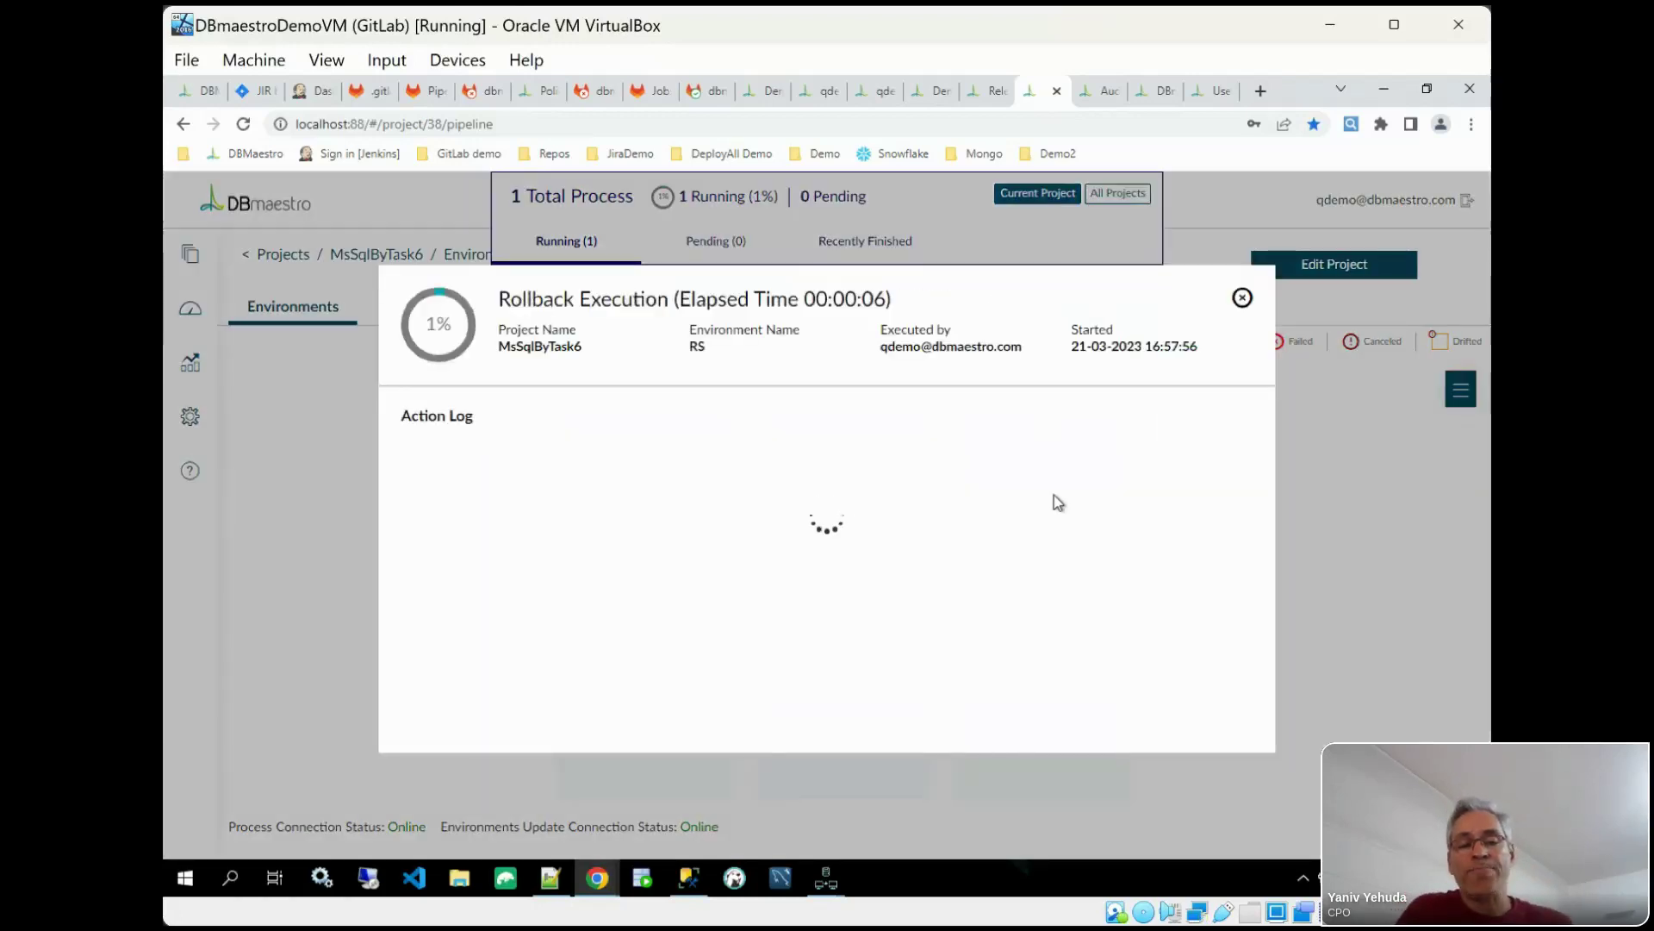
# Step: Review the dbm-qa-deployment-job log of the Demo1 project in GitLab
pyautogui.click(642, 91)
pyautogui.click(702, 91)
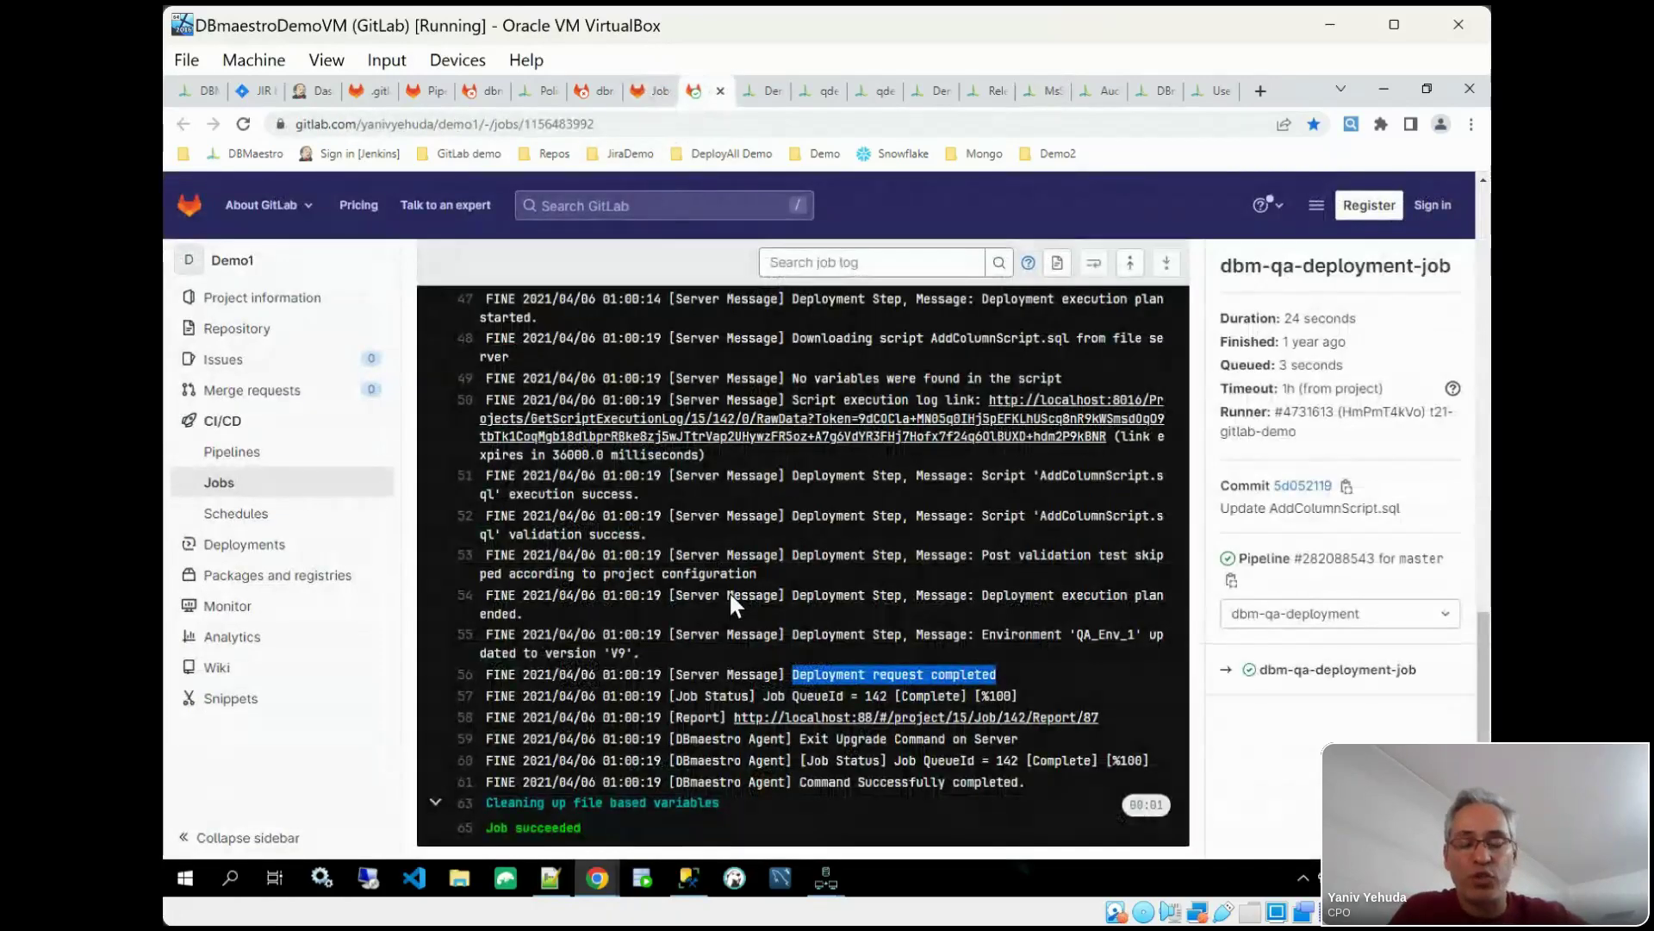
pyautogui.scroll(2, 729, 591)
pyautogui.scroll(10, 731, 593)
pyautogui.scroll(-12, 731, 593)
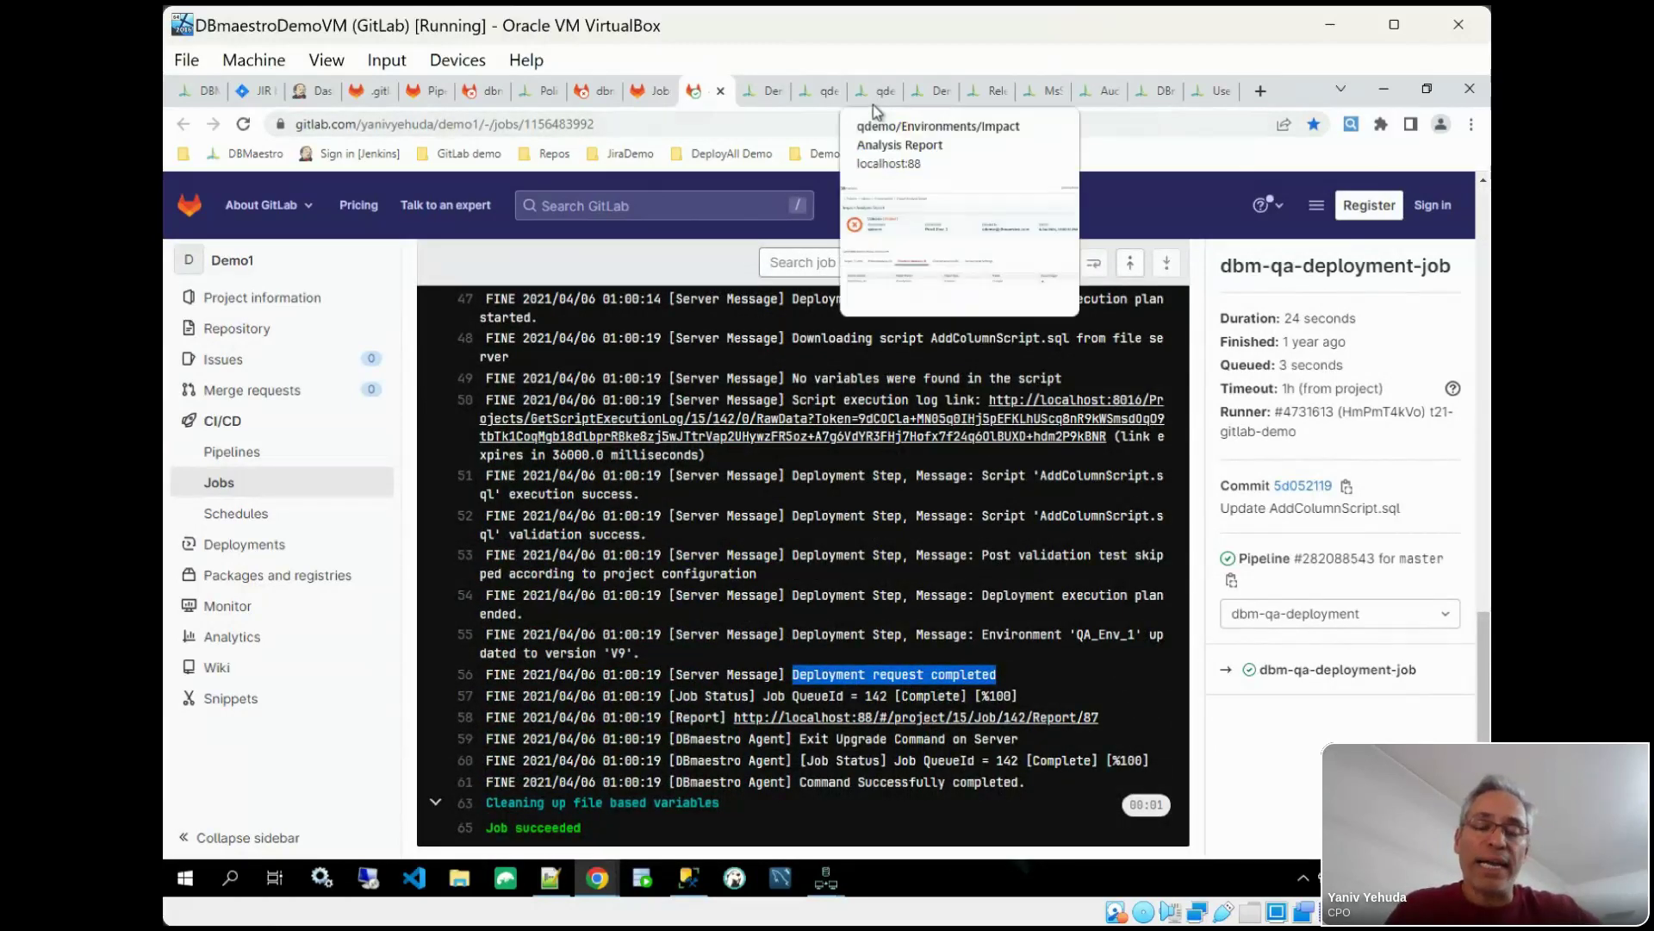
# Step: Return to the RS rollback's action log in DBmaestro and clear away the Windows Defender notification and its Windows Security window
pyautogui.click(1039, 91)
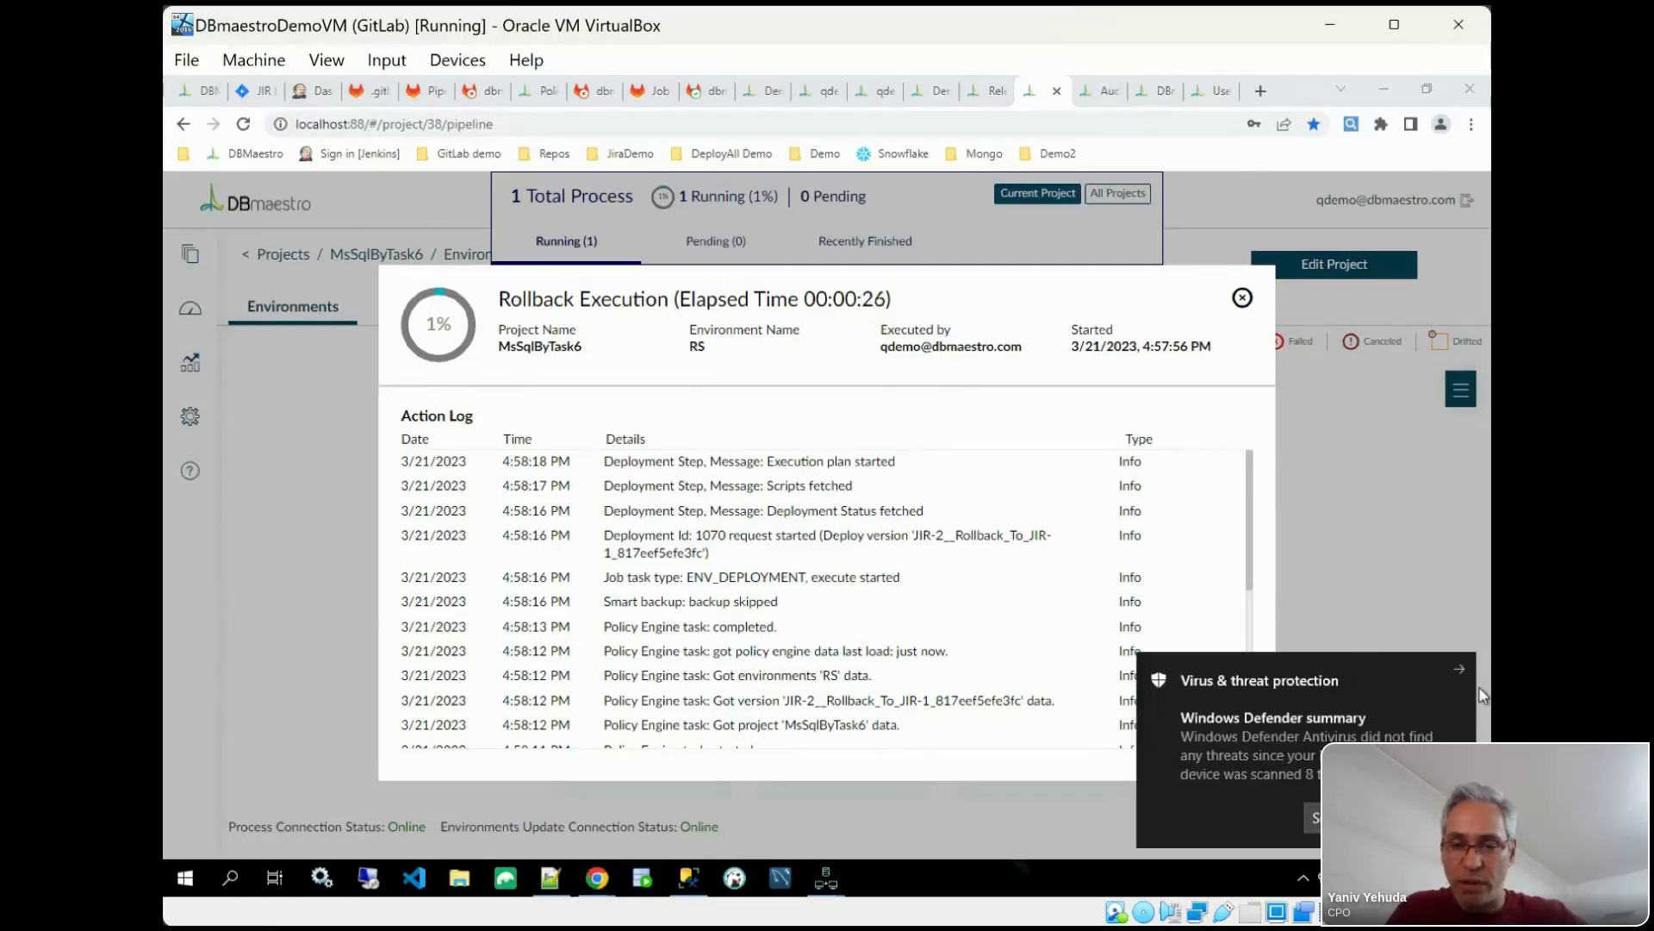
pyautogui.click(1459, 669)
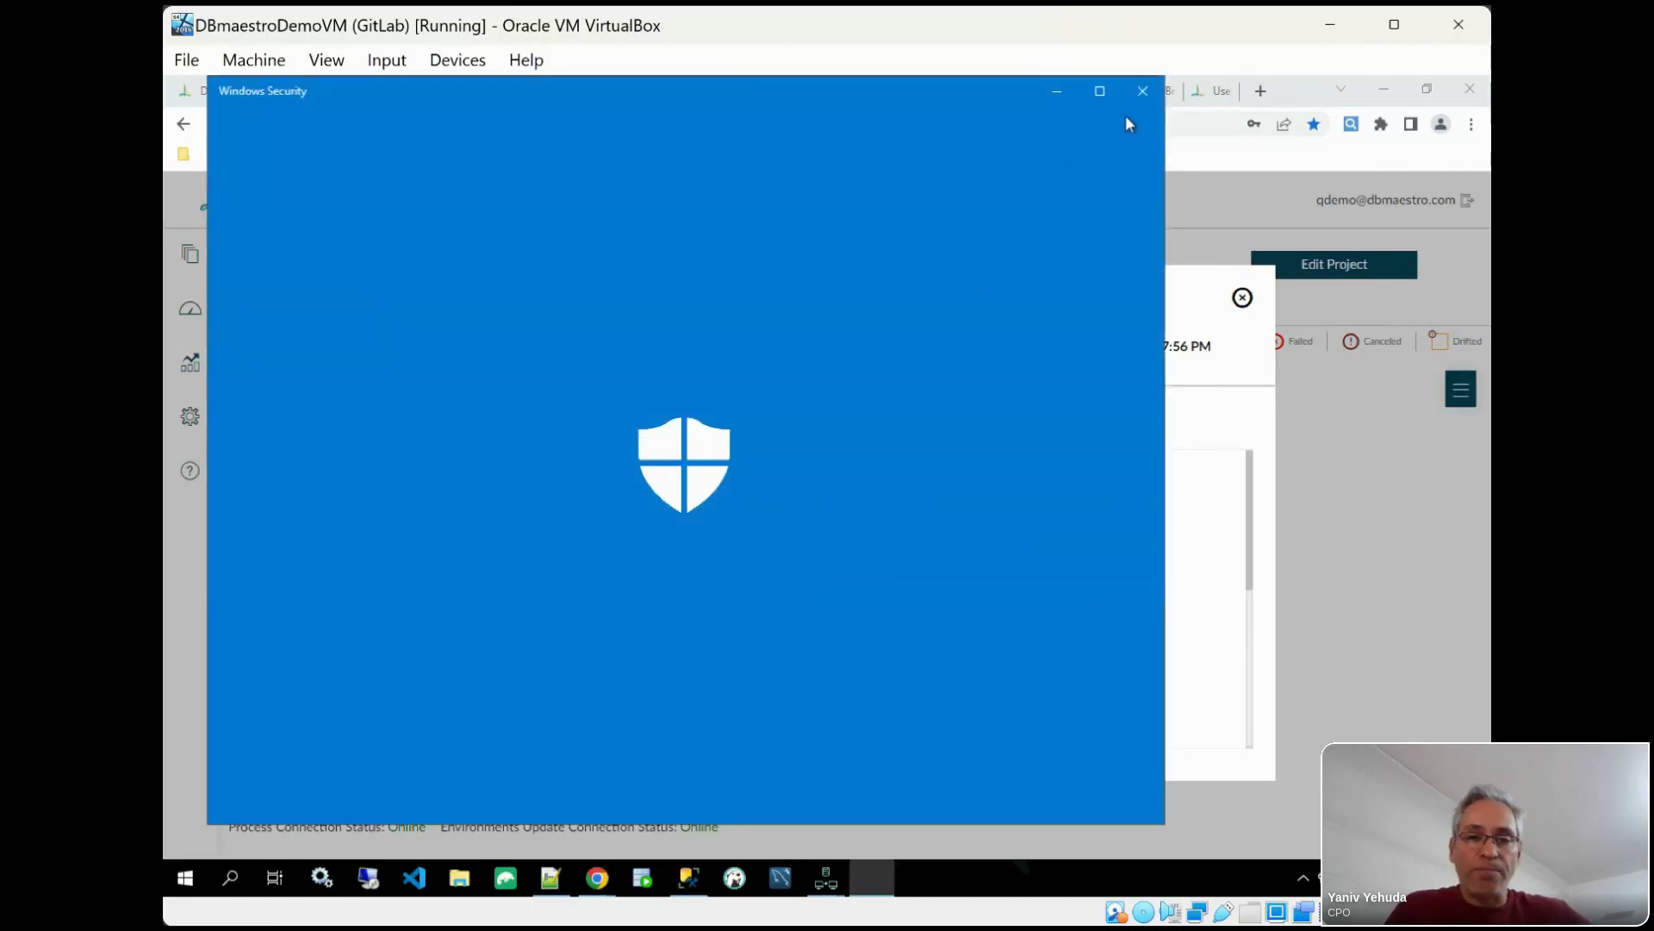
pyautogui.click(1144, 86)
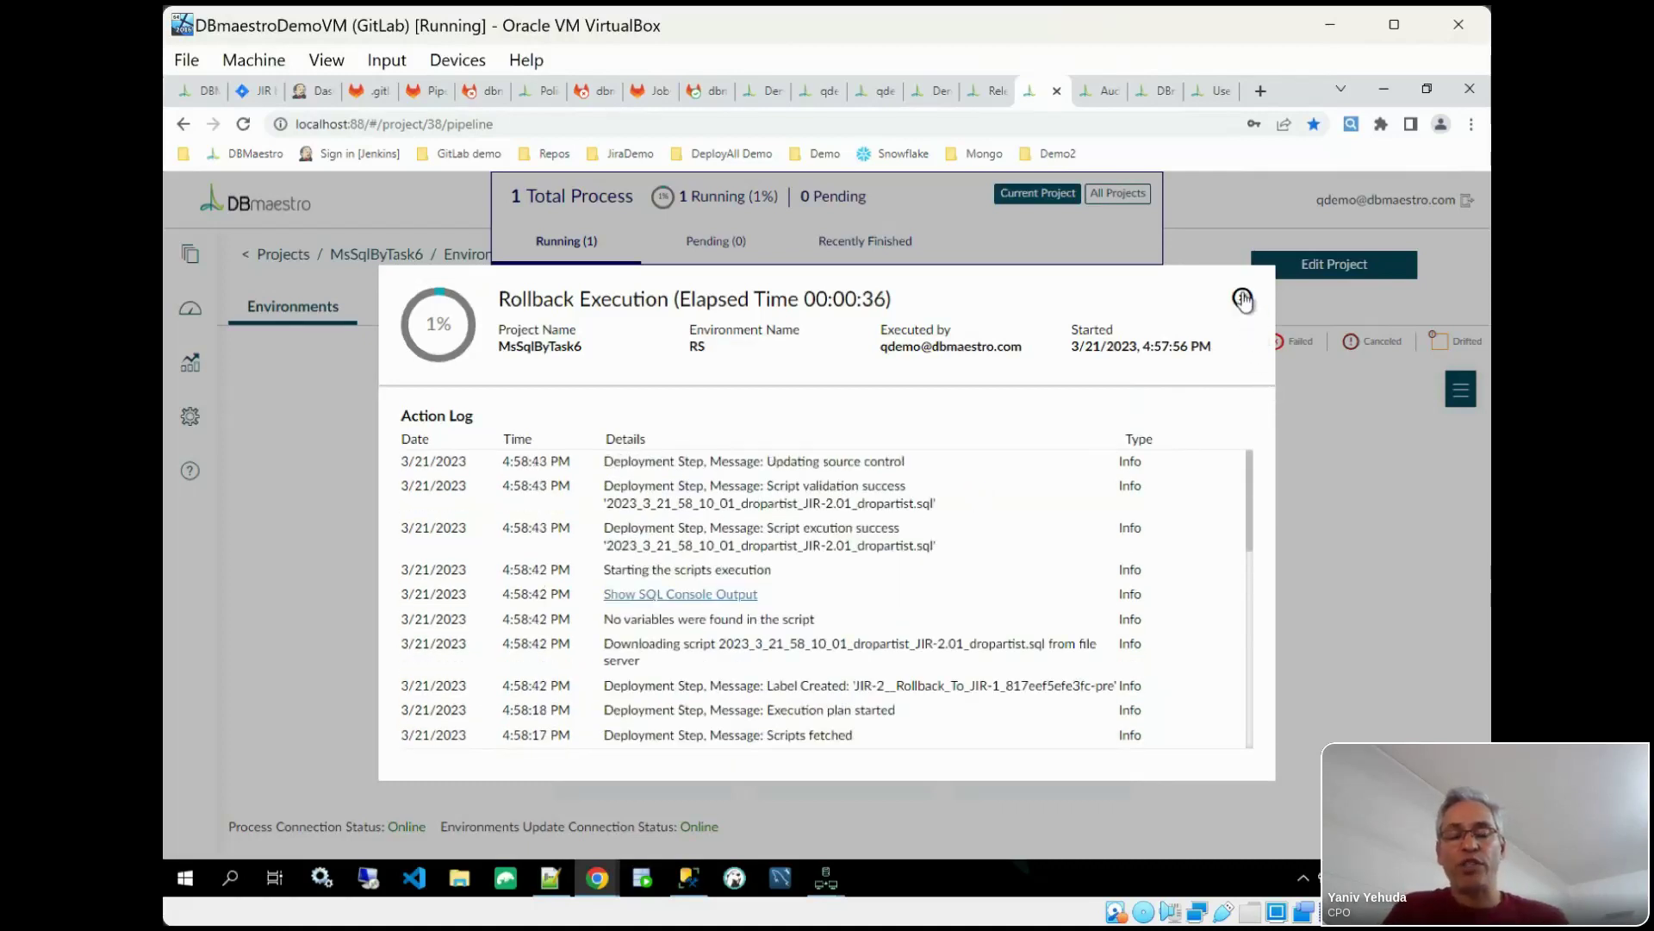
# Step: View the SQL console output of the RS rollback execution and close the execution details
pyautogui.click(676, 594)
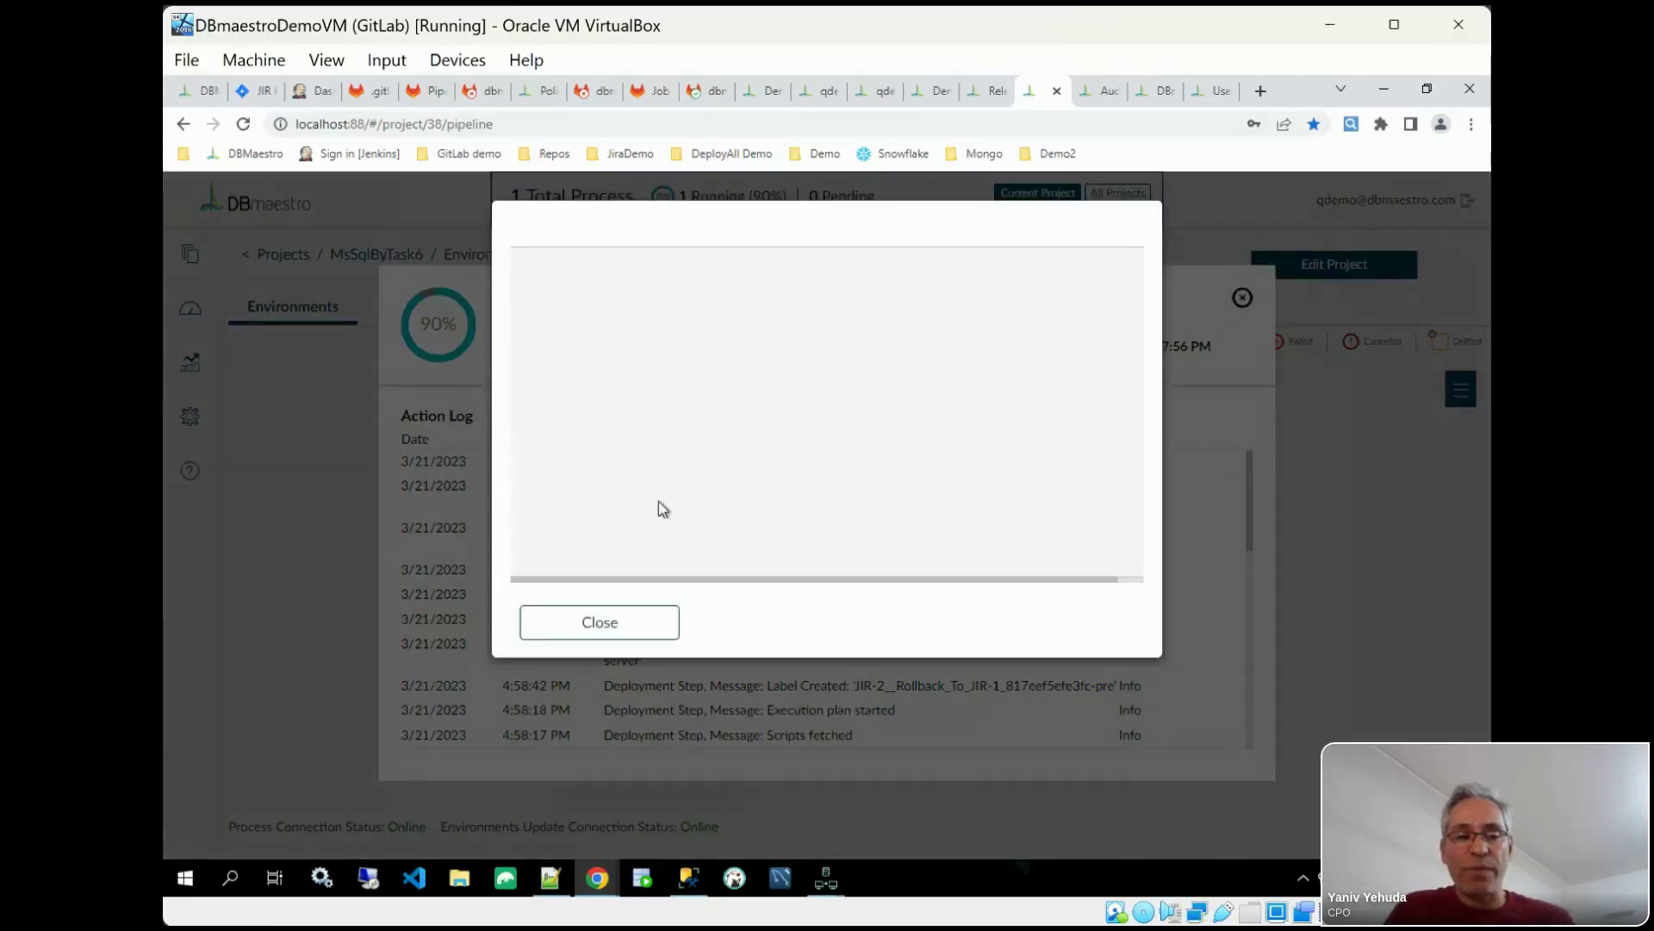
pyautogui.click(565, 627)
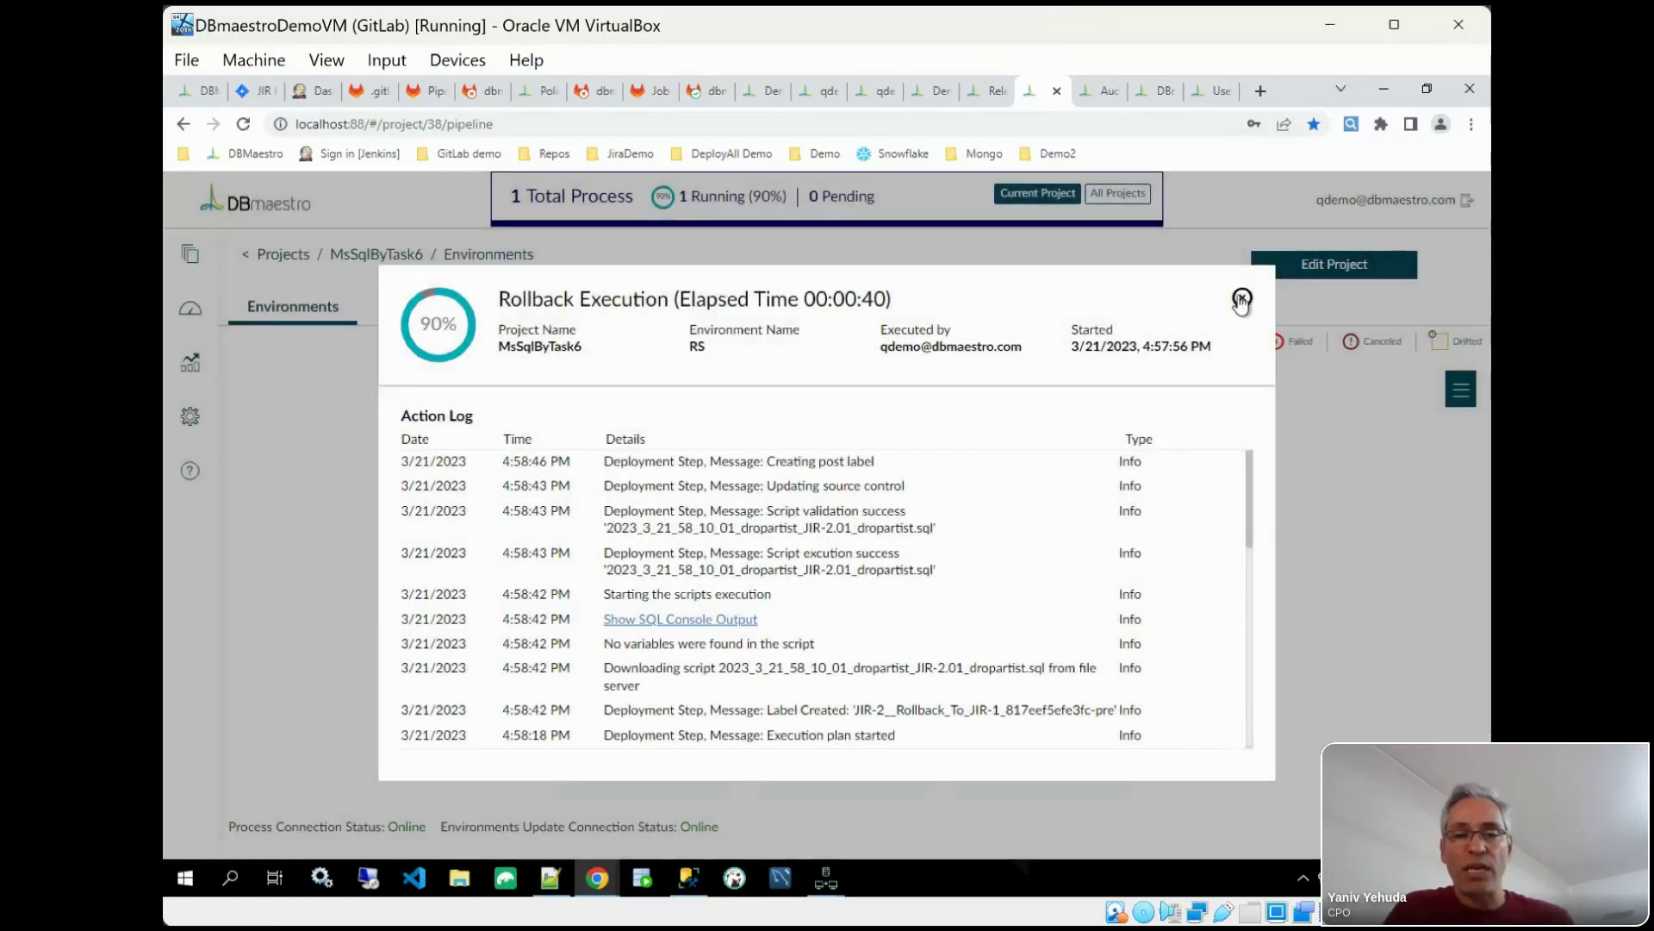
pyautogui.click(1241, 298)
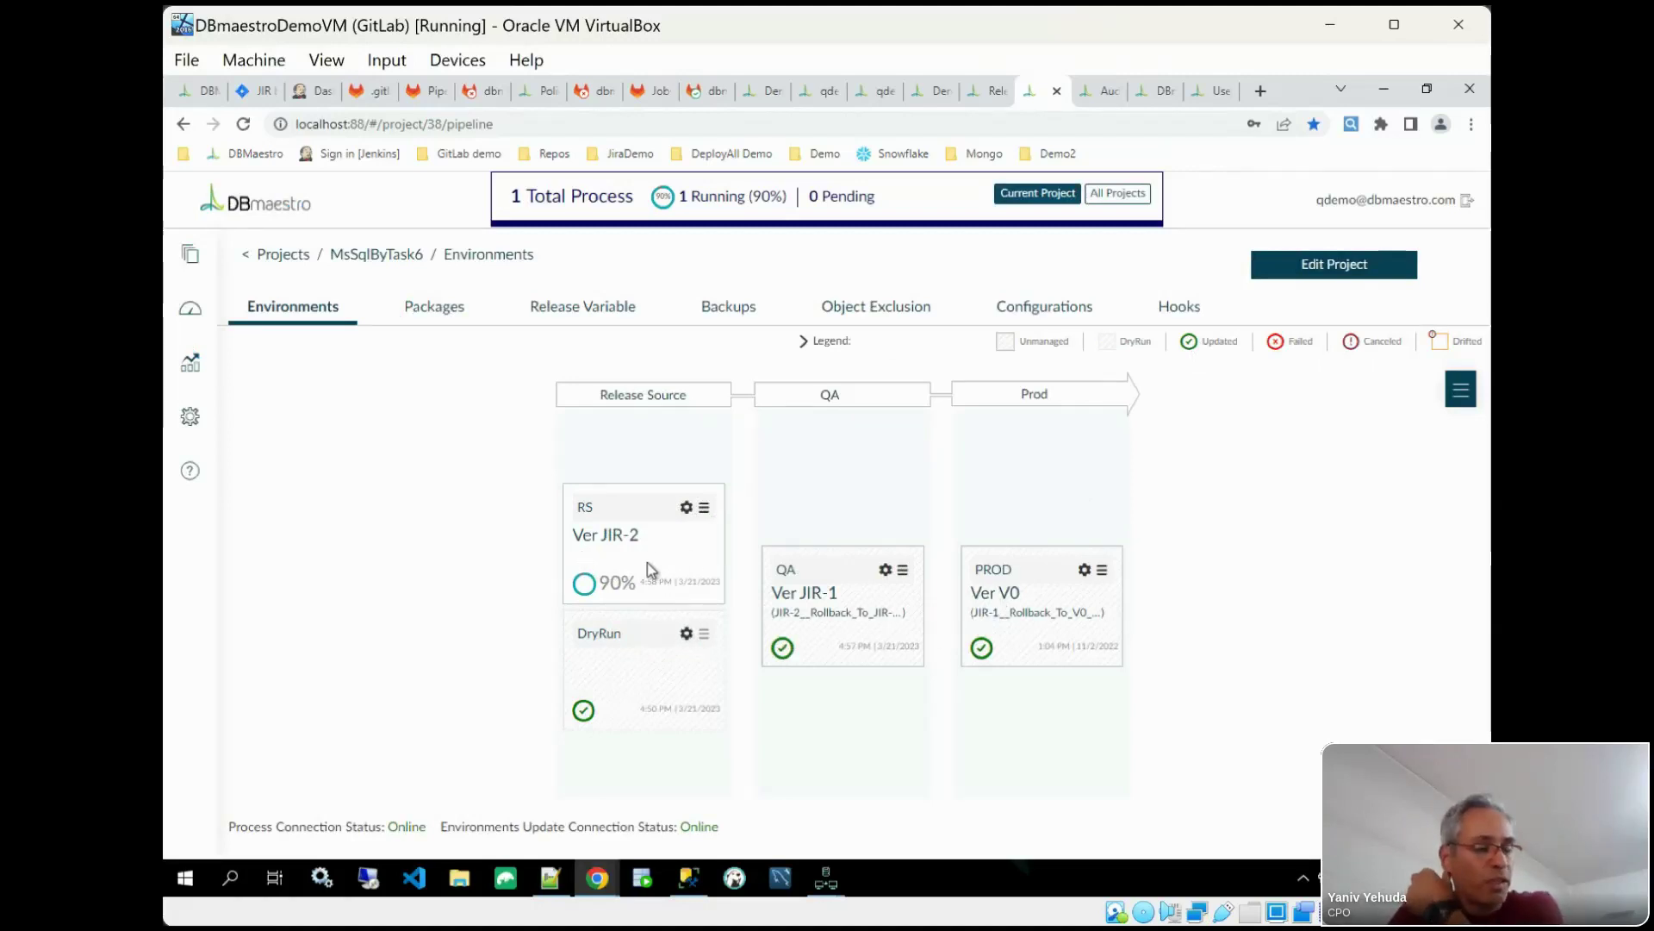
# Step: Open the activities of MsSqlByTask6's QA environment and highlight the latest Upgrade- JIR-2 and Rollback- JIR-1 entries
pyautogui.click(886, 572)
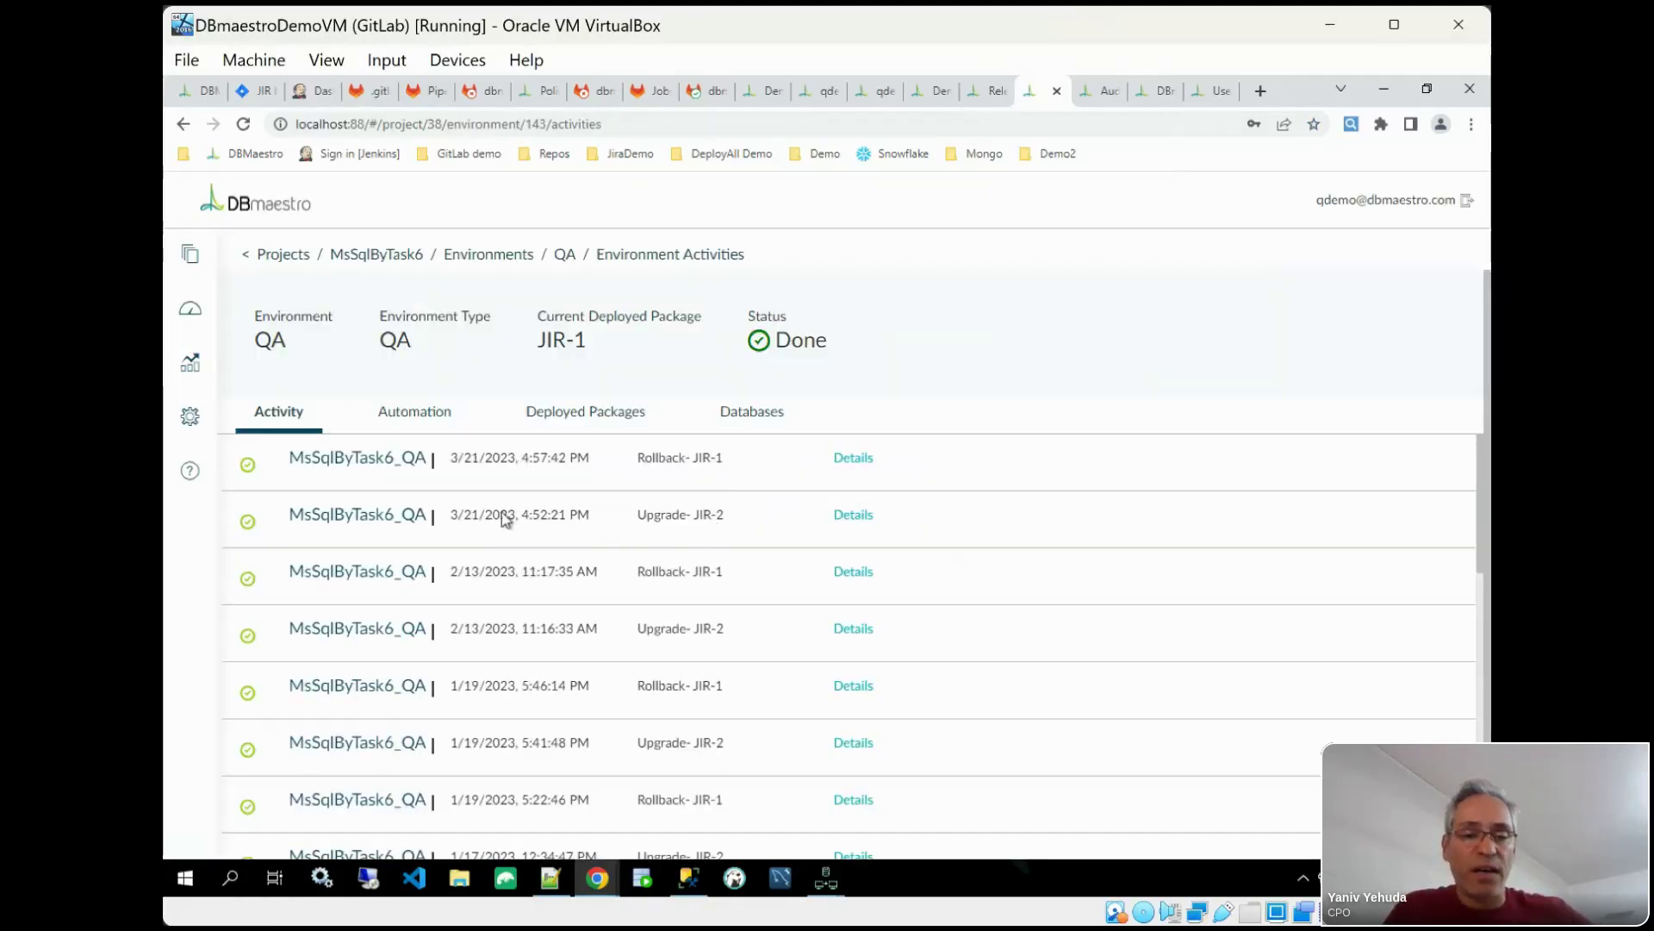
pyautogui.moveTo(446, 519); pyautogui.dragTo(739, 522)
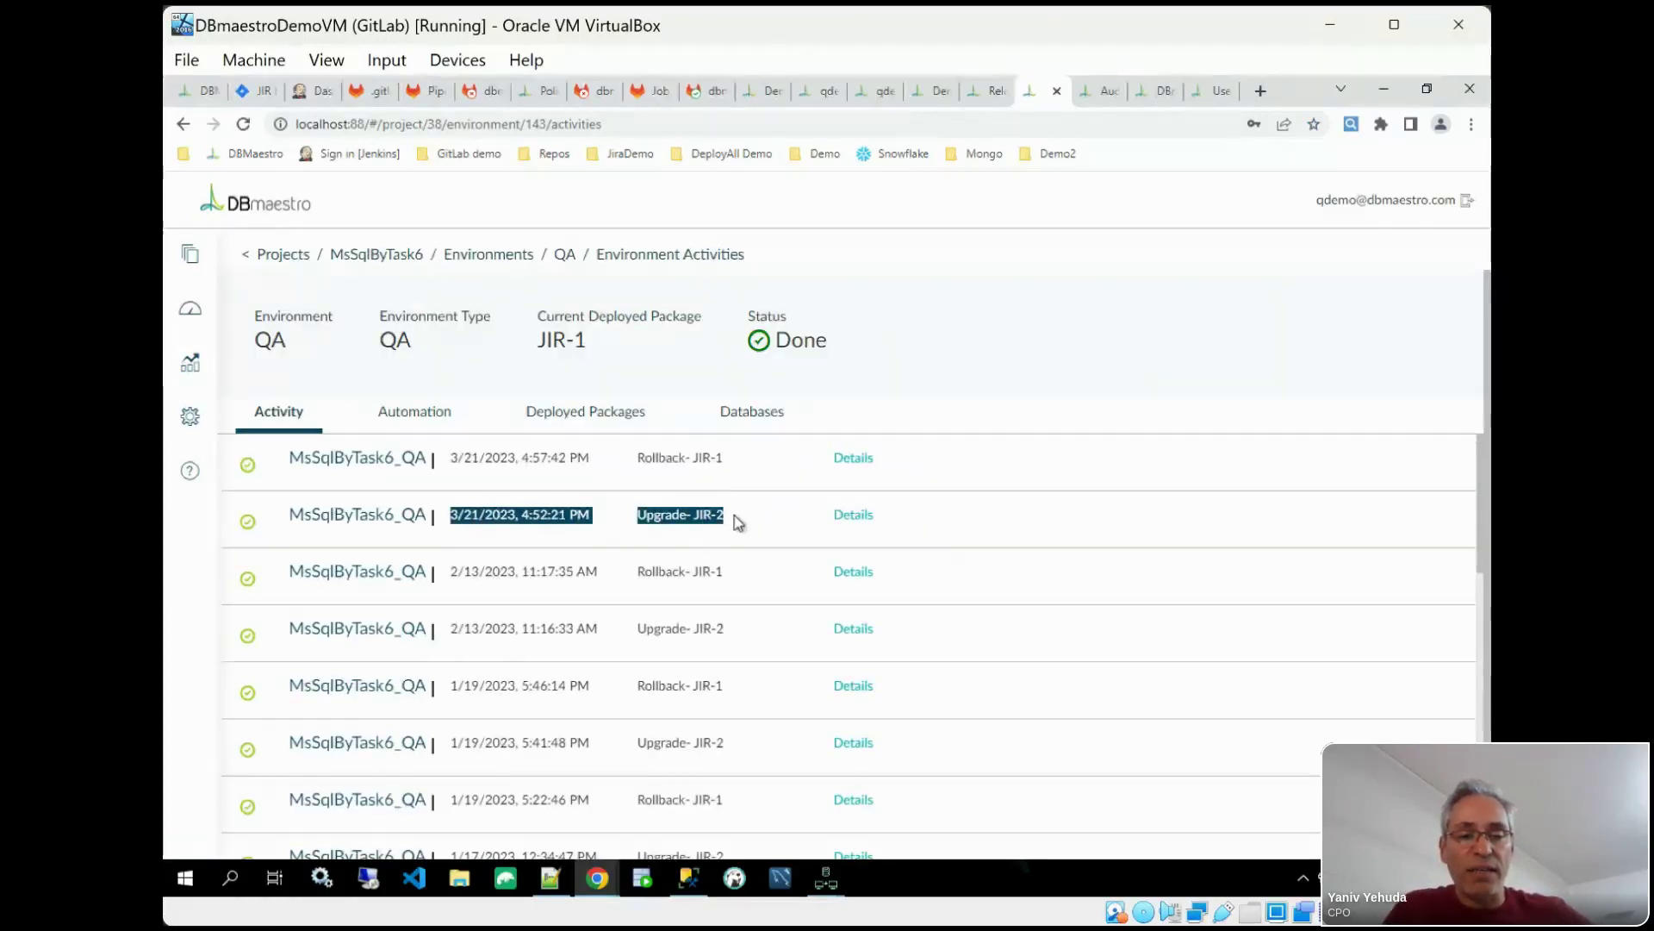
pyautogui.moveTo(634, 465); pyautogui.dragTo(765, 473)
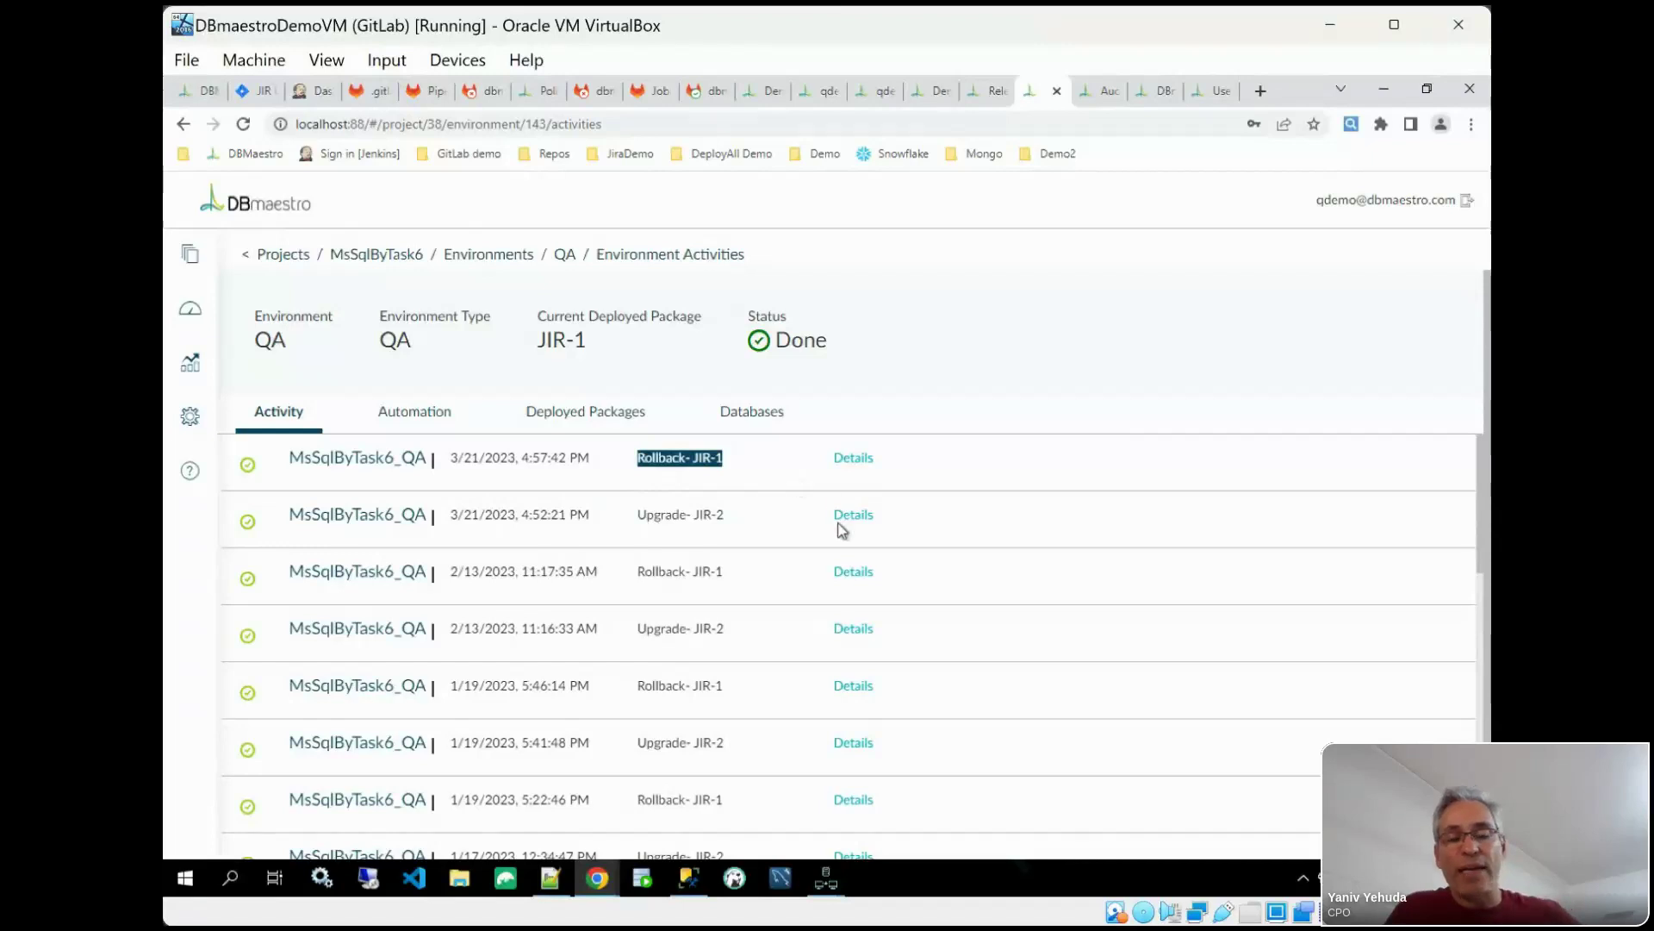
# Step: Browse the MsSqlByTask6 Audit report and view the DDL script of the D6RS dropalbum entry from 9/12/2022, 11:37:33 PM
pyautogui.click(1114, 91)
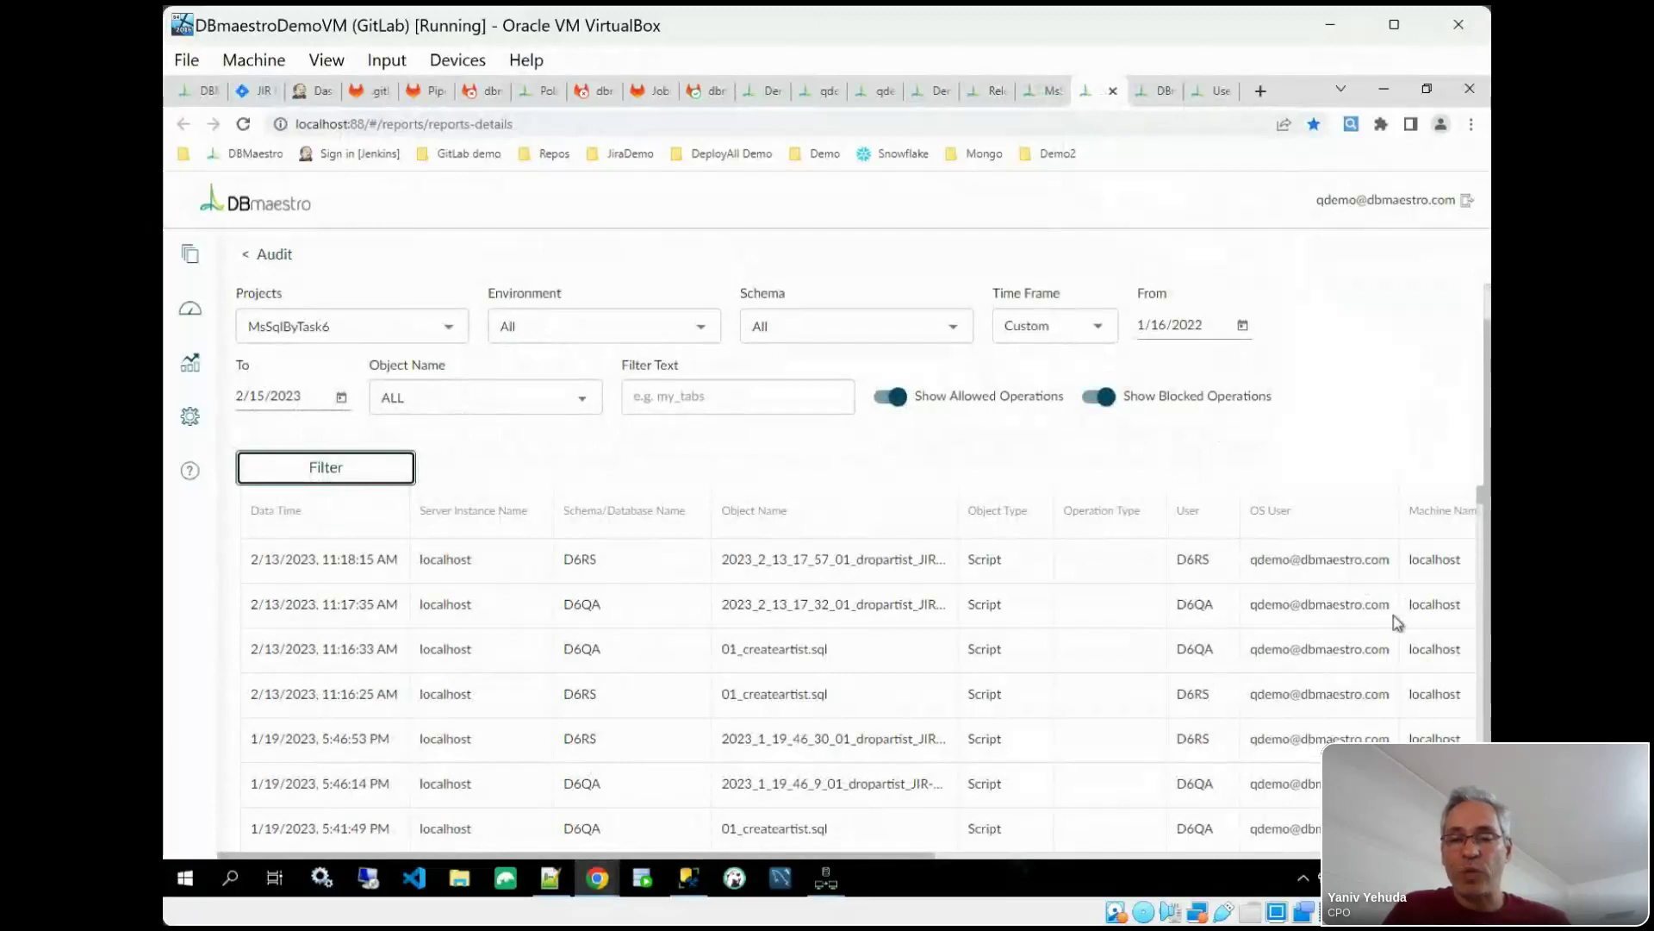
pyautogui.scroll(-10, 1394, 615)
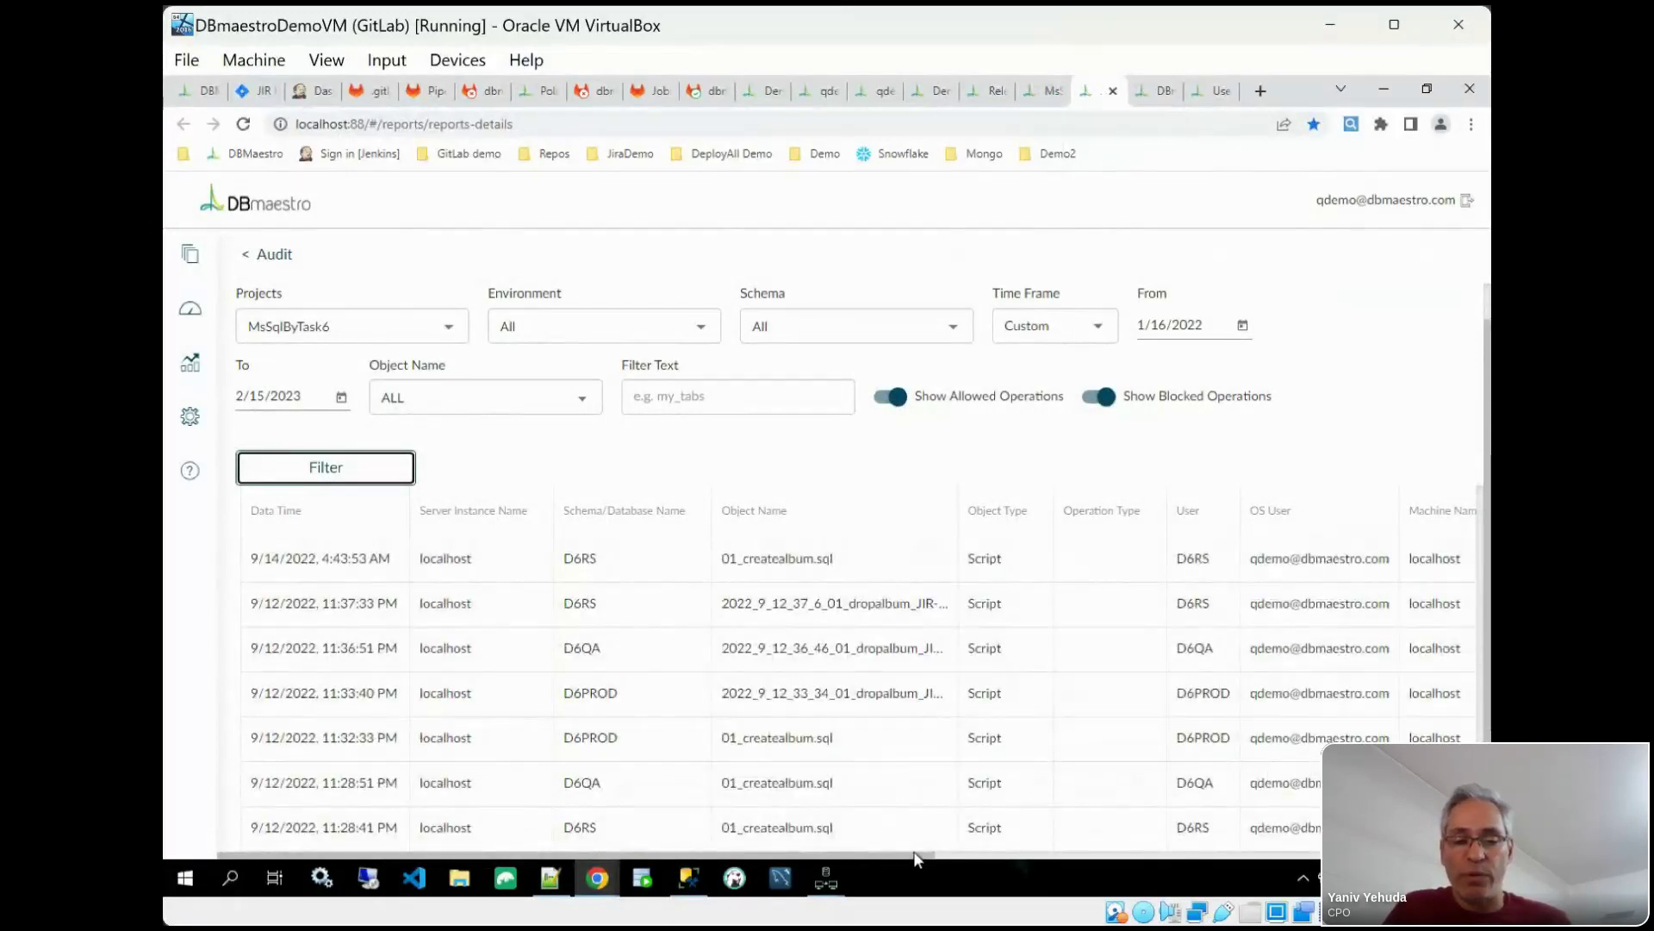
pyautogui.moveTo(916, 857); pyautogui.dragTo(1461, 859)
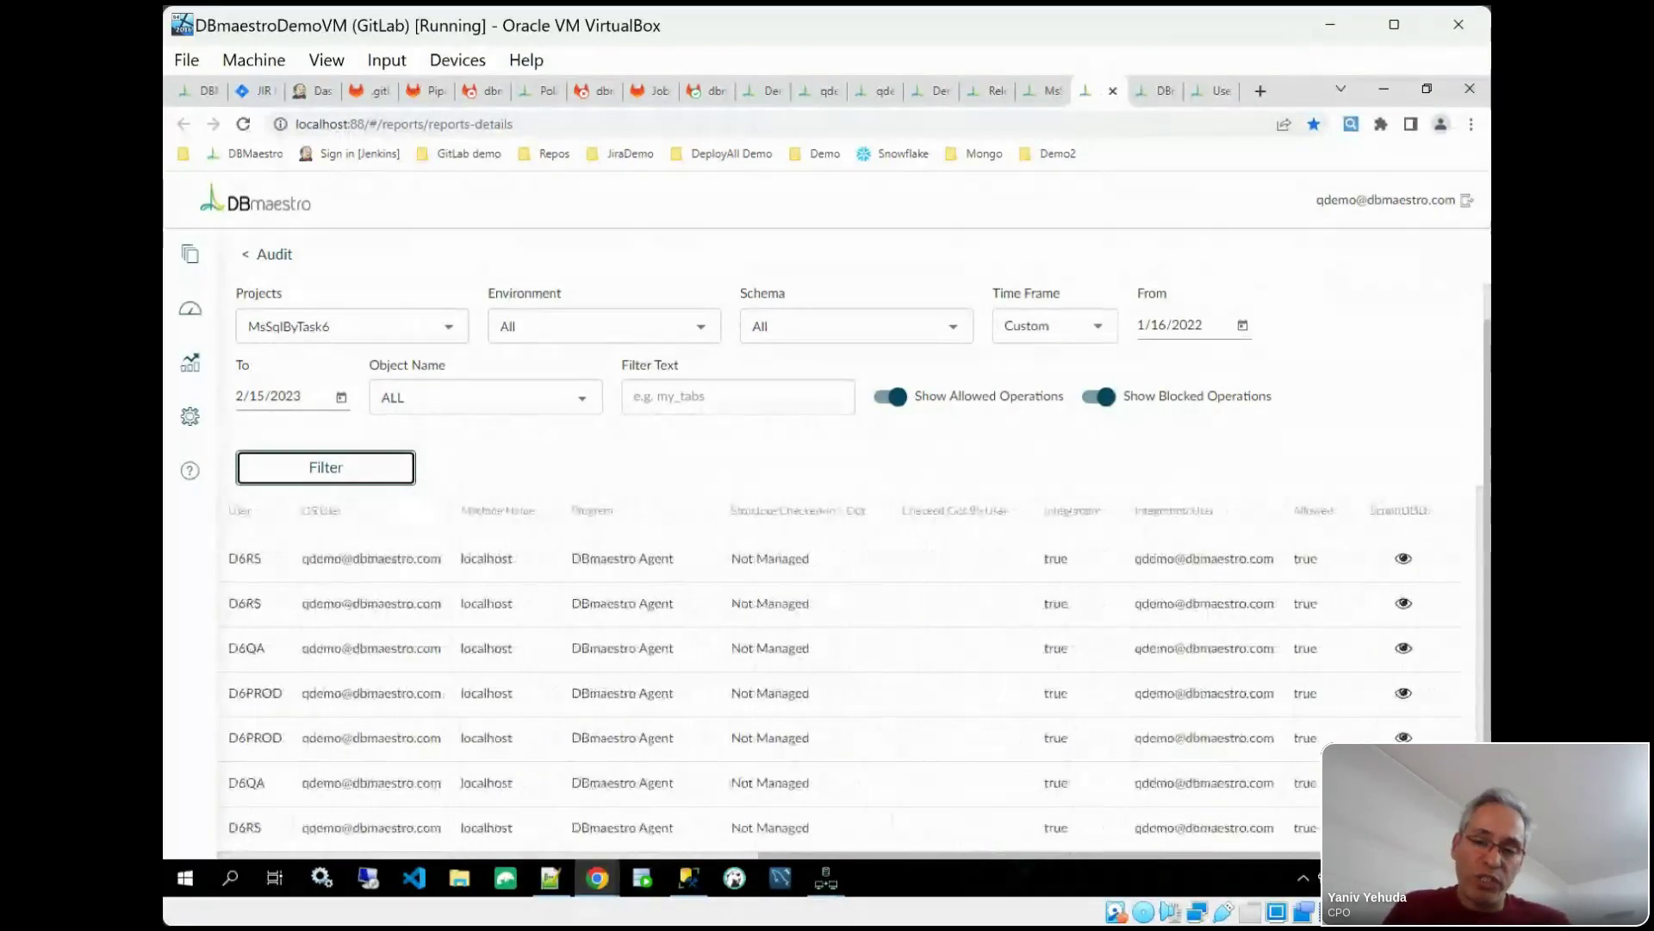
pyautogui.click(1398, 605)
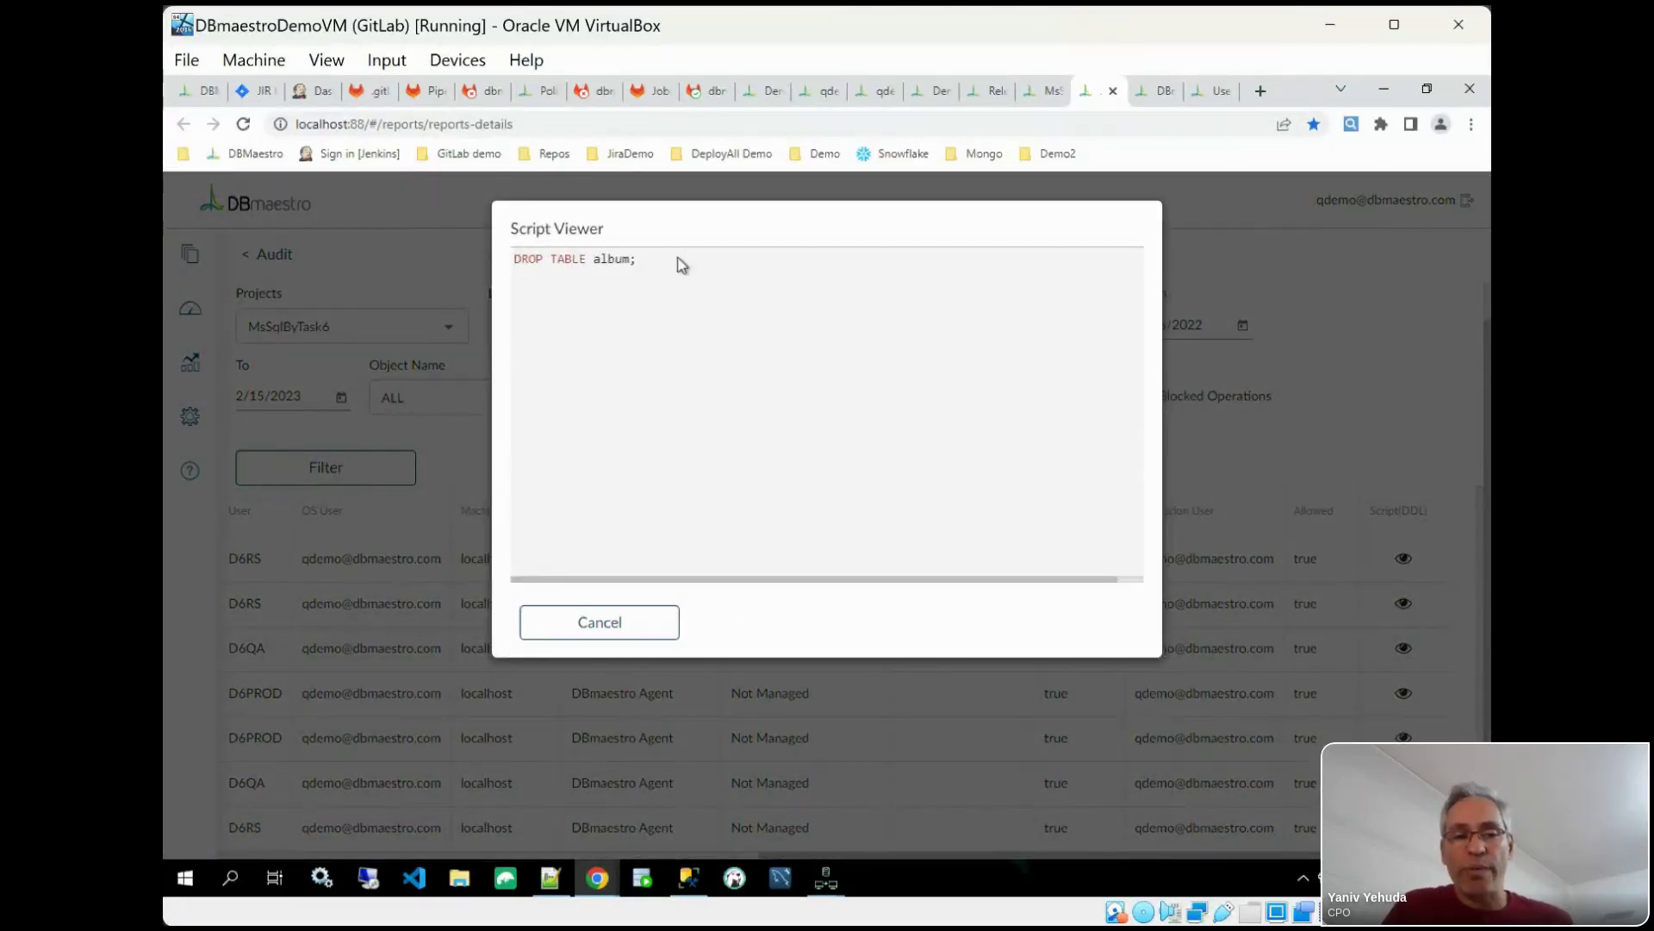
pyautogui.click(608, 621)
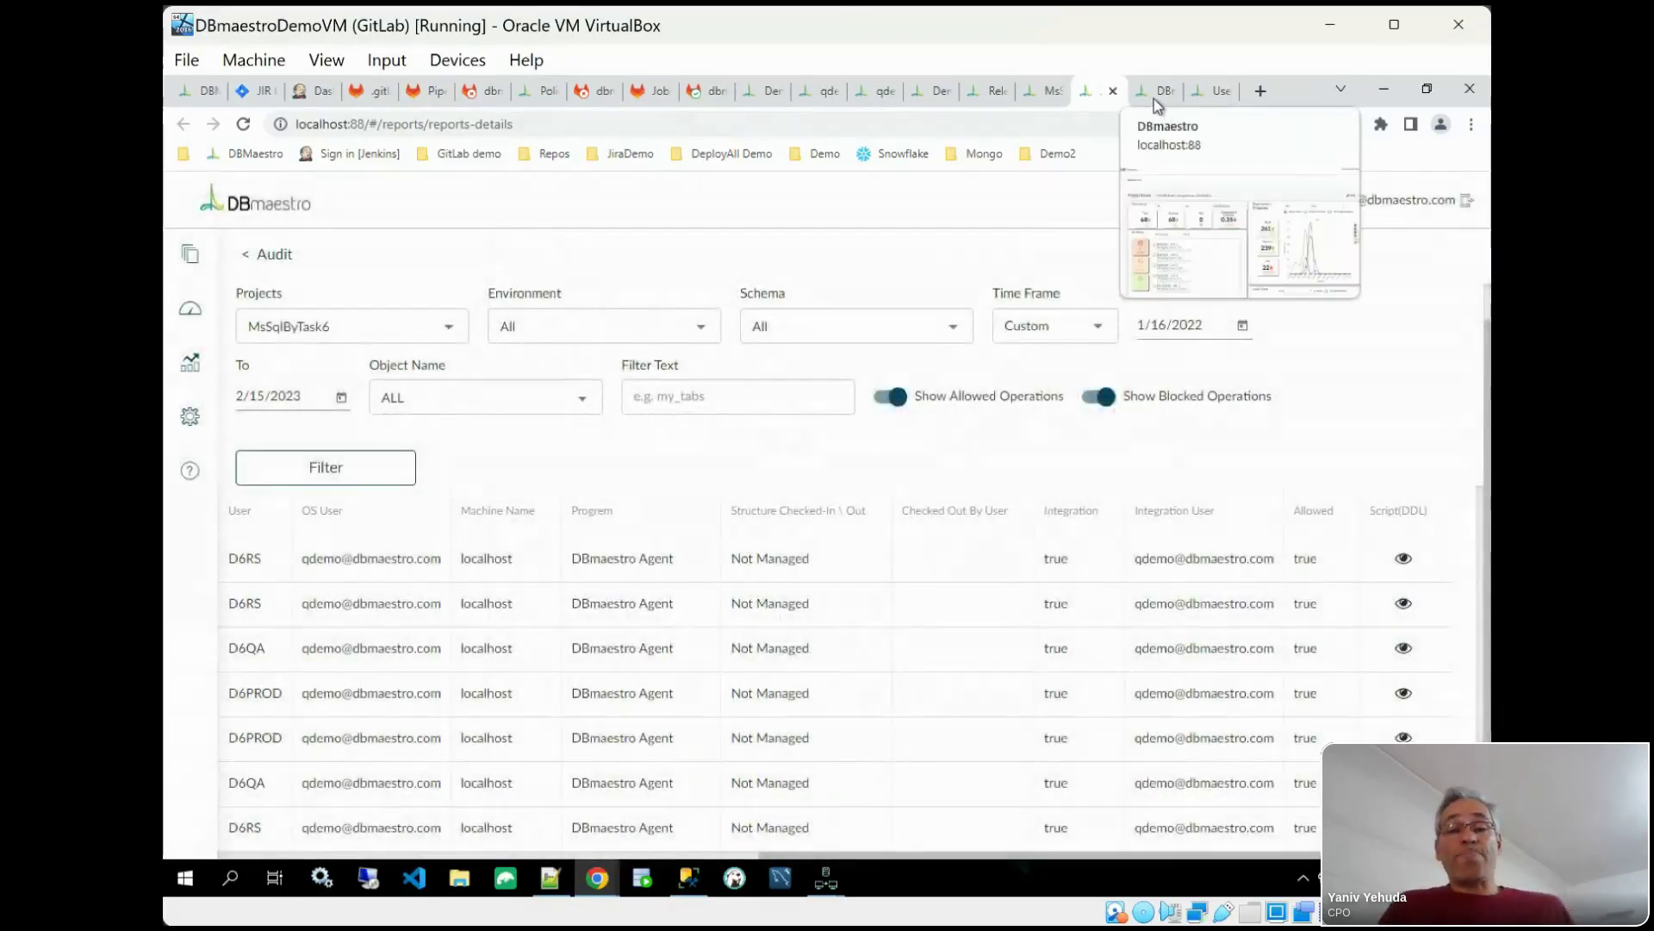
# Step: Show the DBmaestro dashboard, revisit the QA environment's activities and return to the Audit report
pyautogui.click(1155, 94)
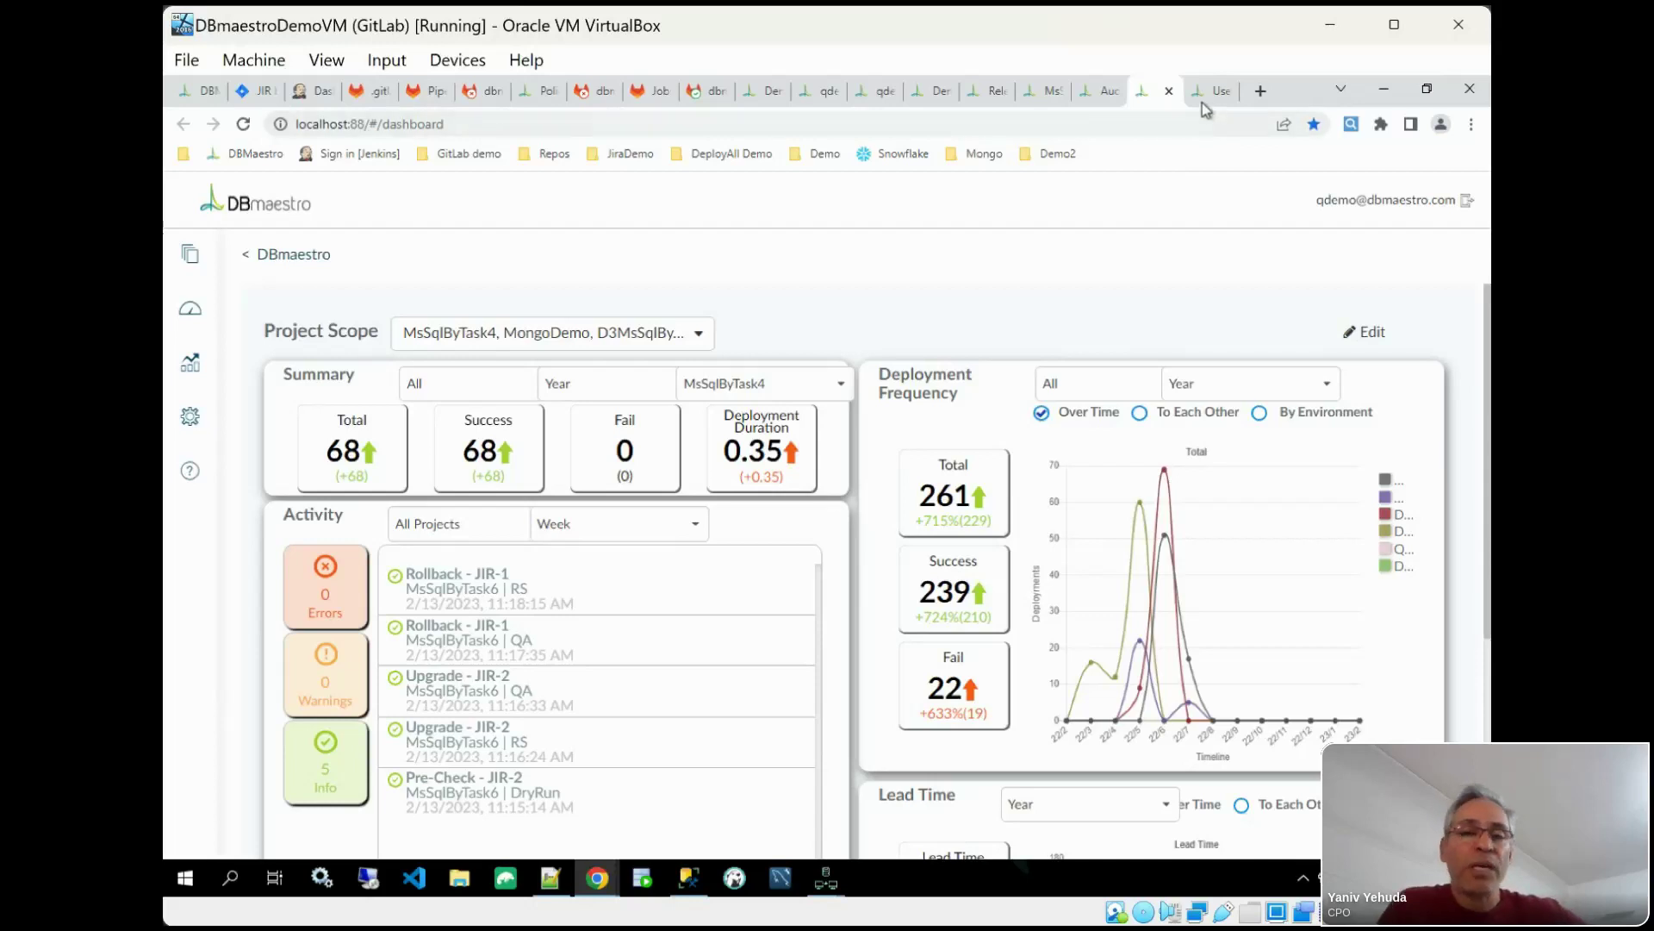
pyautogui.click(1048, 102)
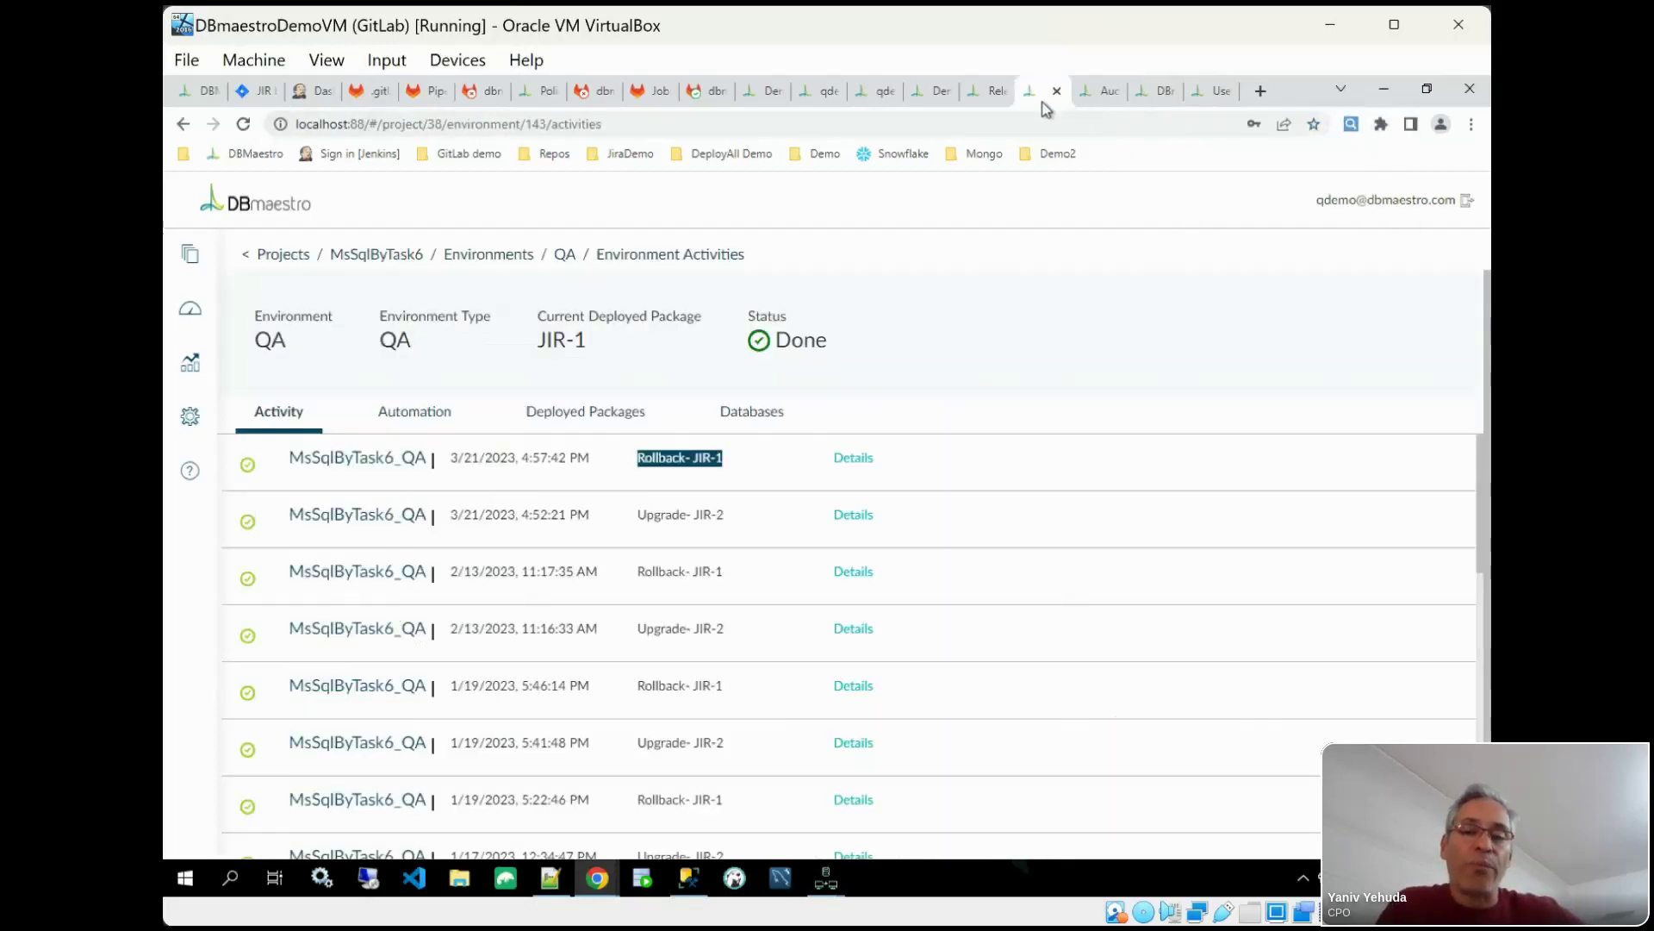
pyautogui.click(1104, 96)
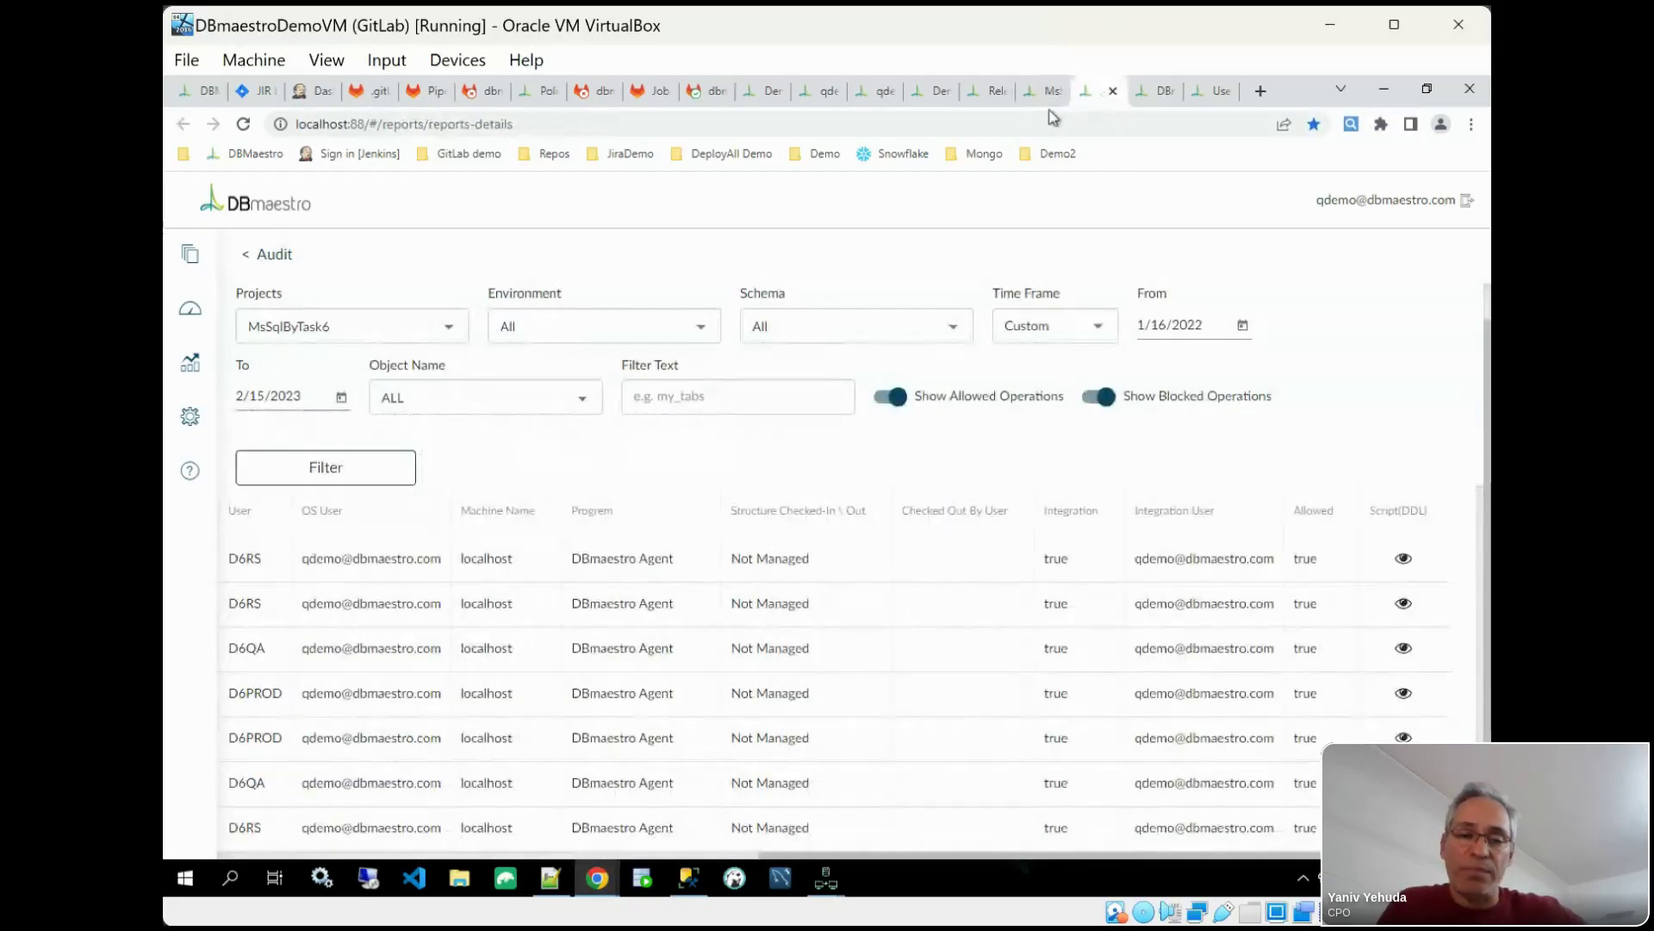
# Step: Open the environment pipeline of the qdemo project
pyautogui.click(989, 98)
pyautogui.click(1107, 102)
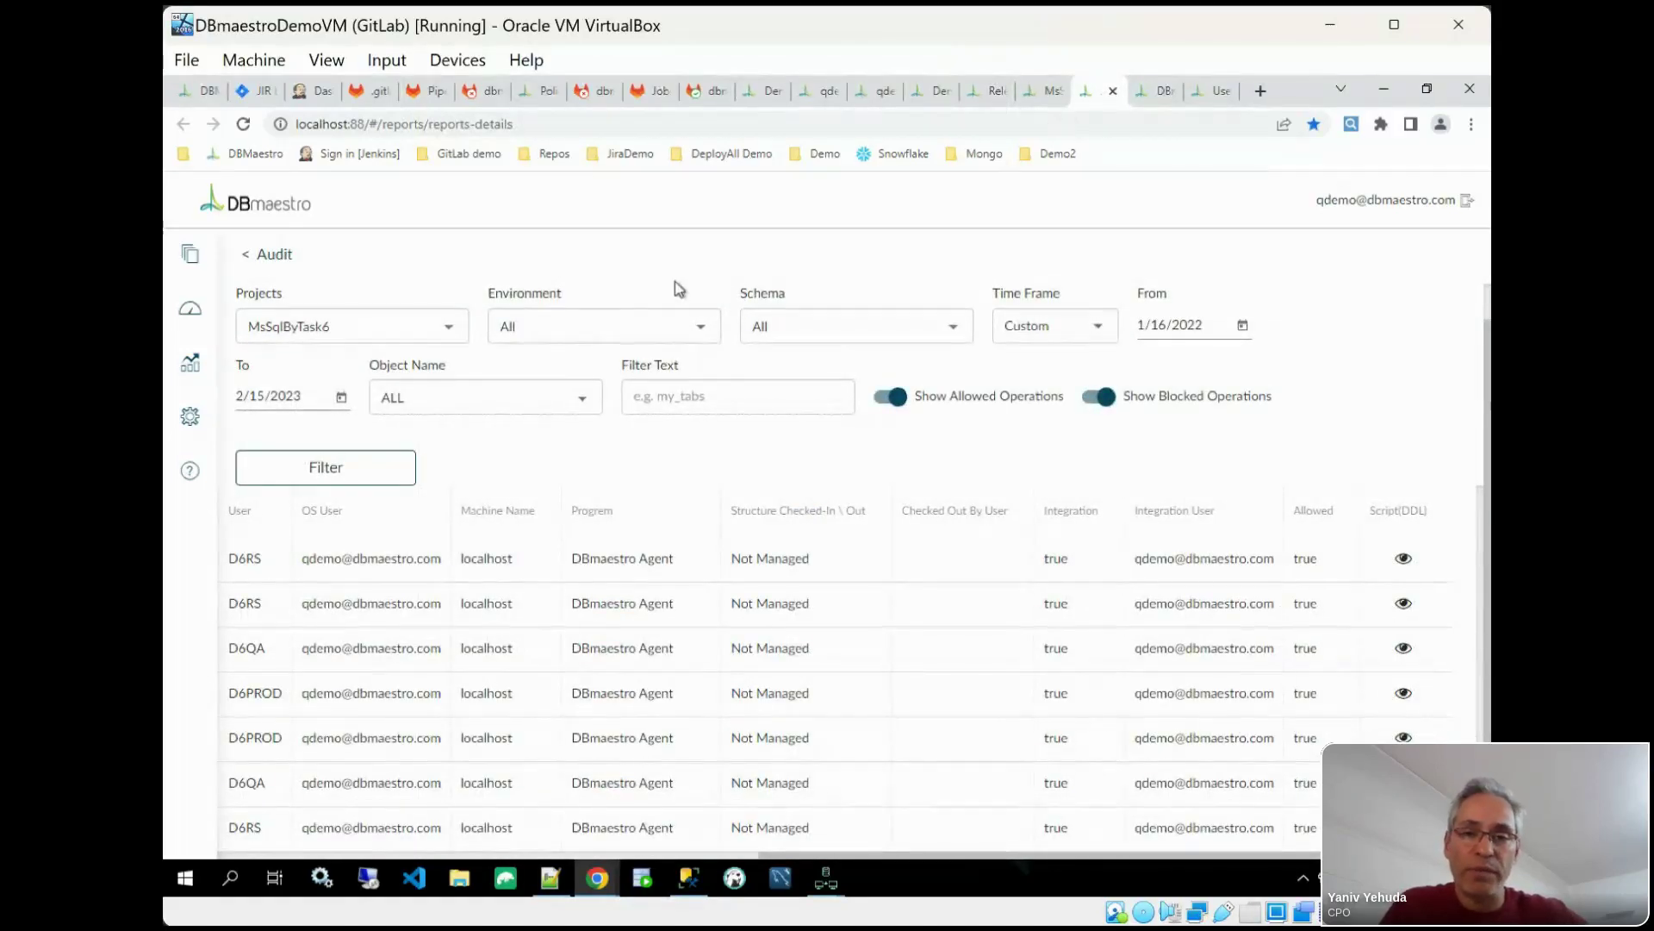
pyautogui.moveTo(207, 253)
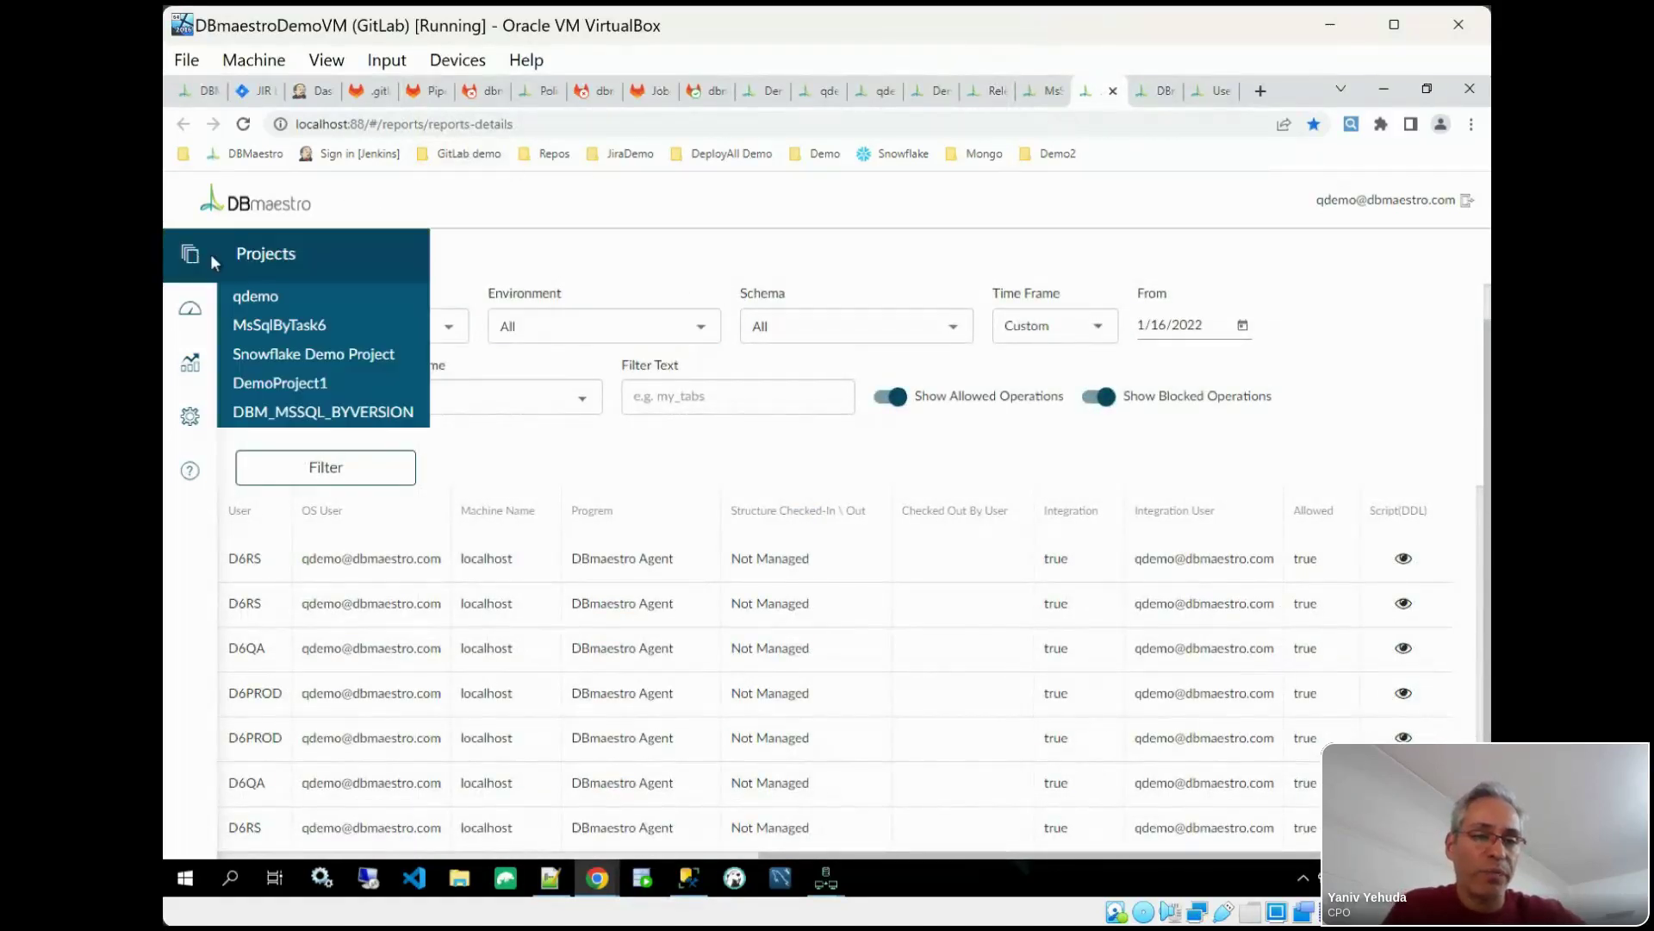
pyautogui.click(295, 306)
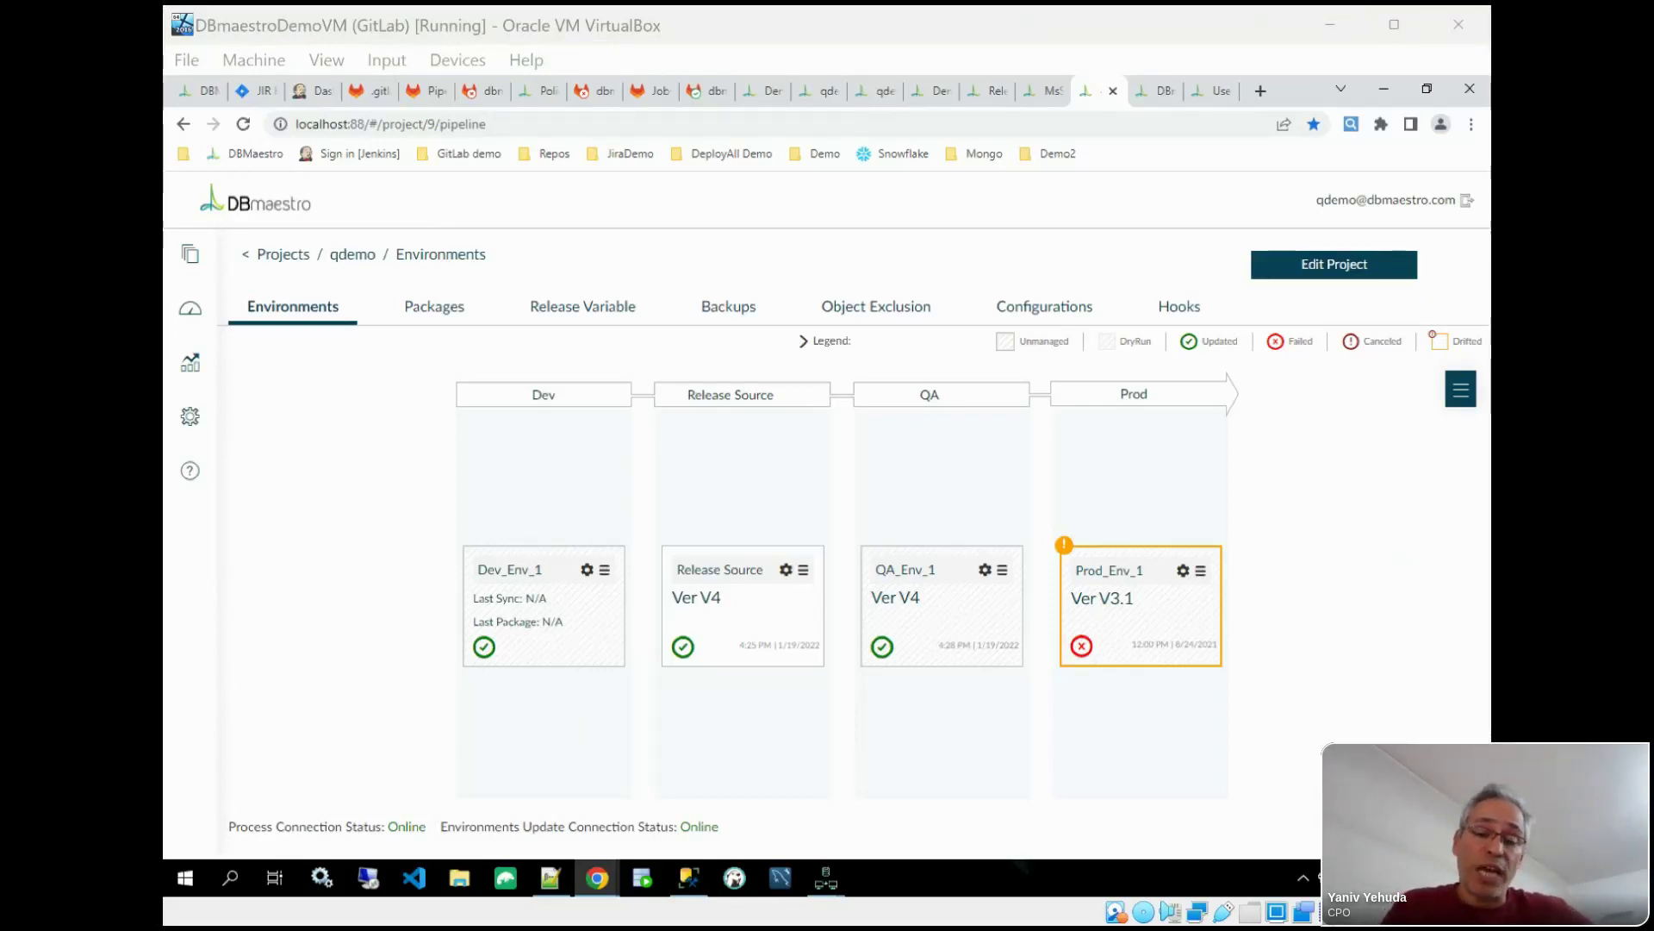
pyautogui.click(1283, 828)
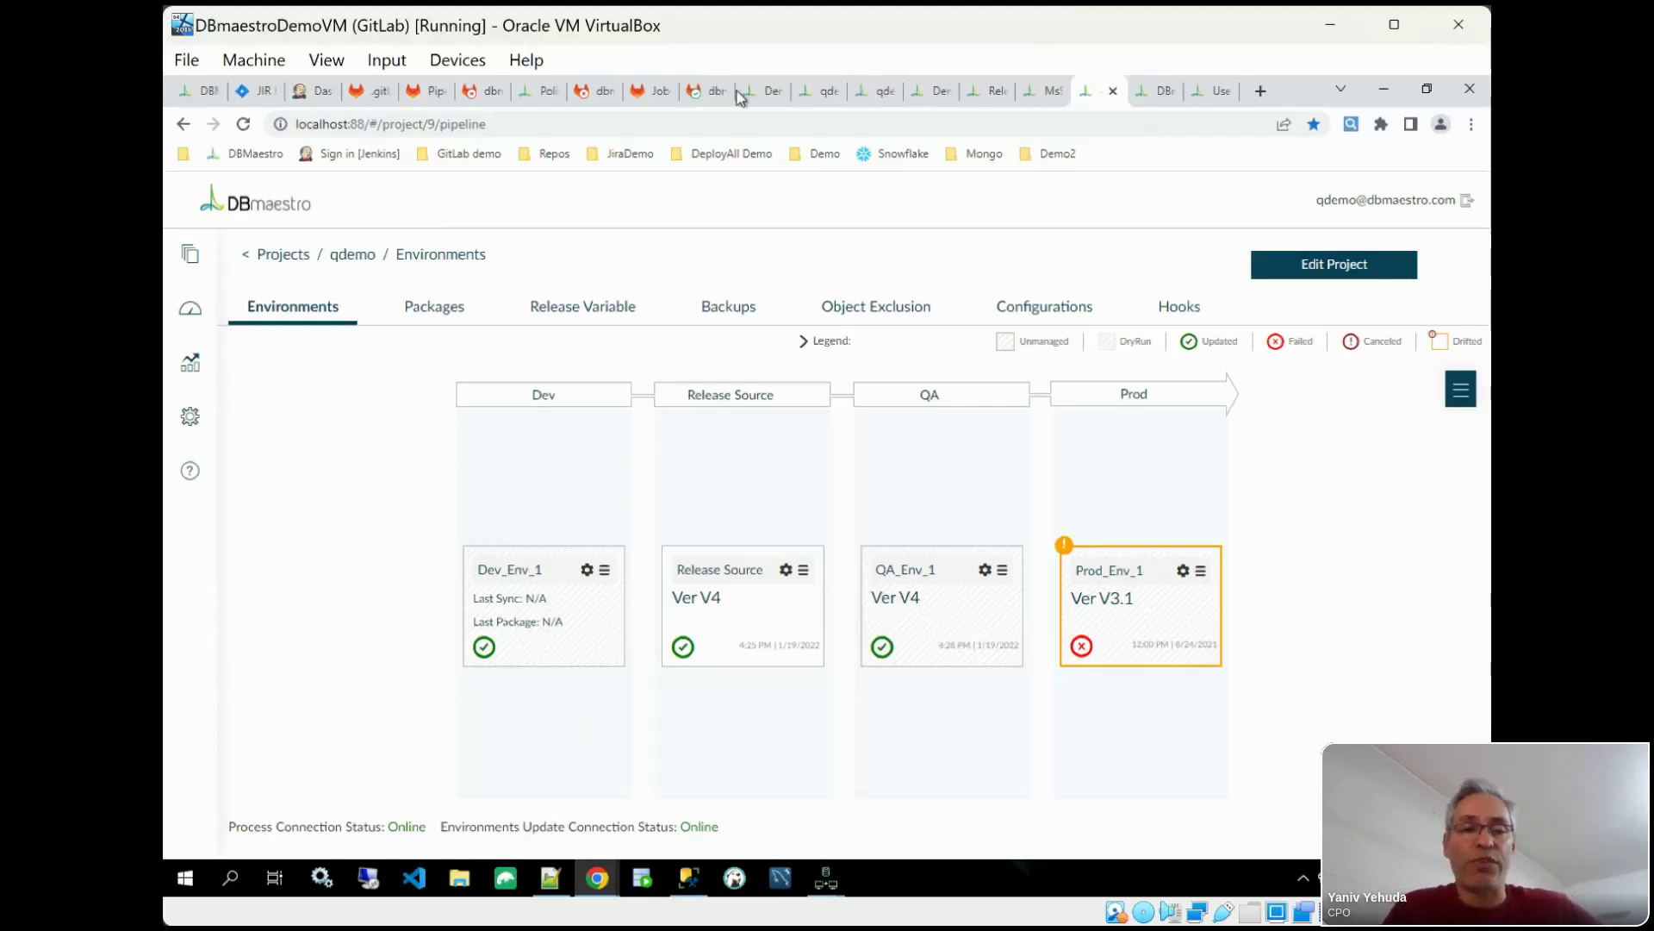
# Step: Review the Security Policies rules in the Policy Manager and return to the qdemo environments, placing that page beside the Users & Roles page
pyautogui.click(529, 97)
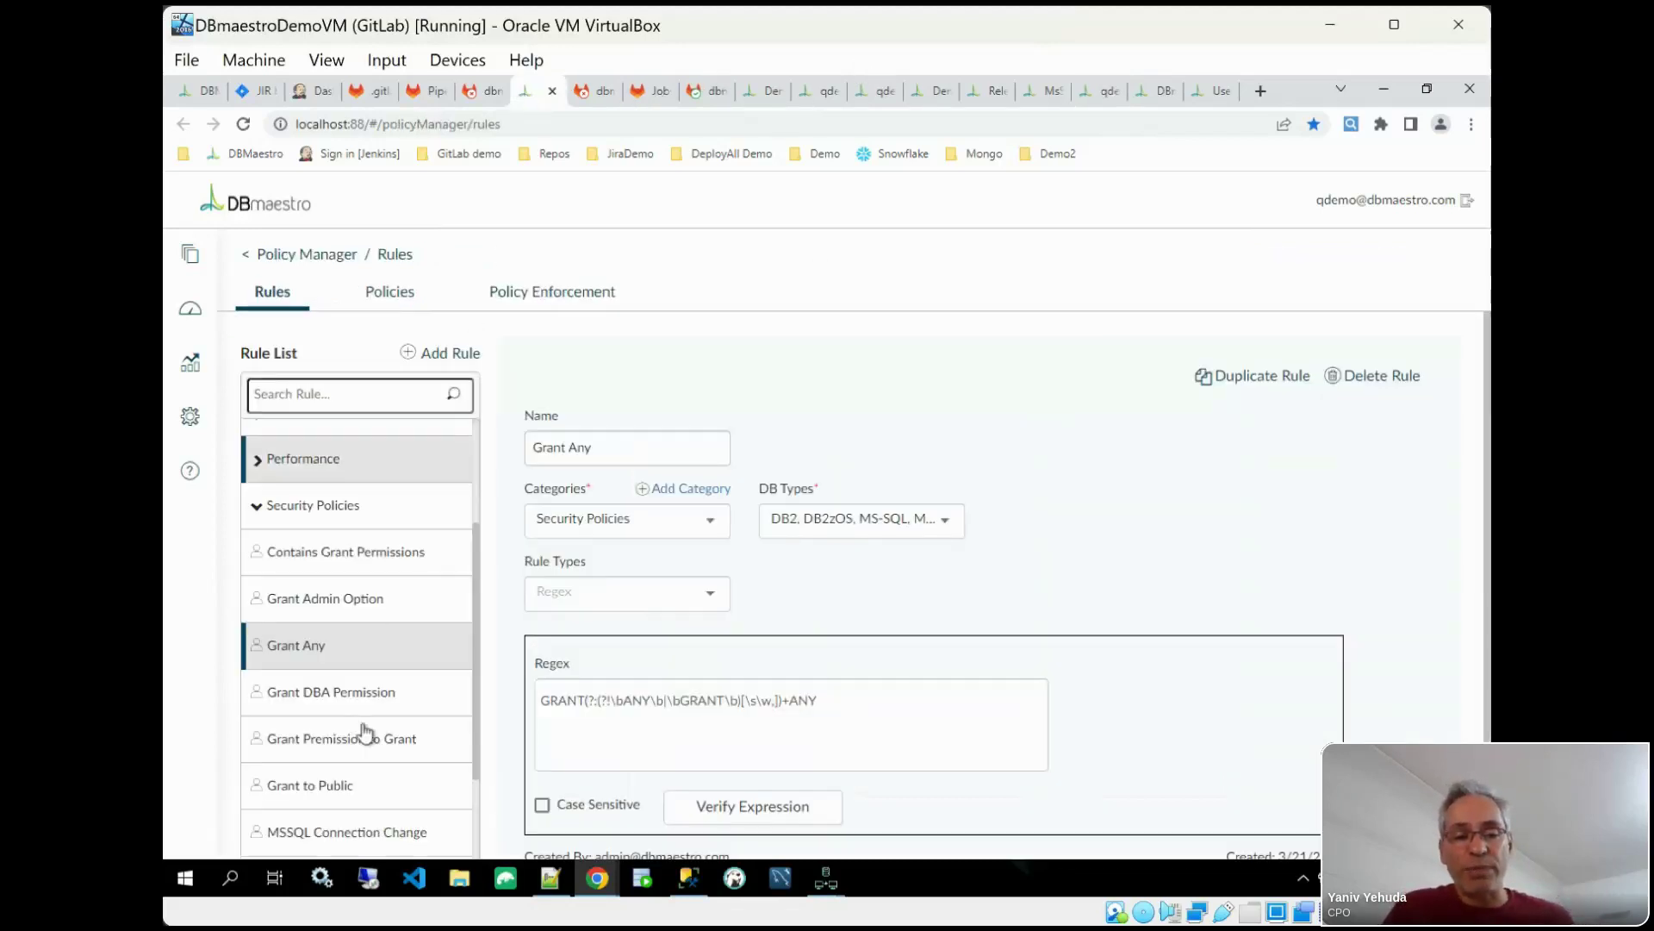
pyautogui.click(336, 514)
pyautogui.click(1096, 103)
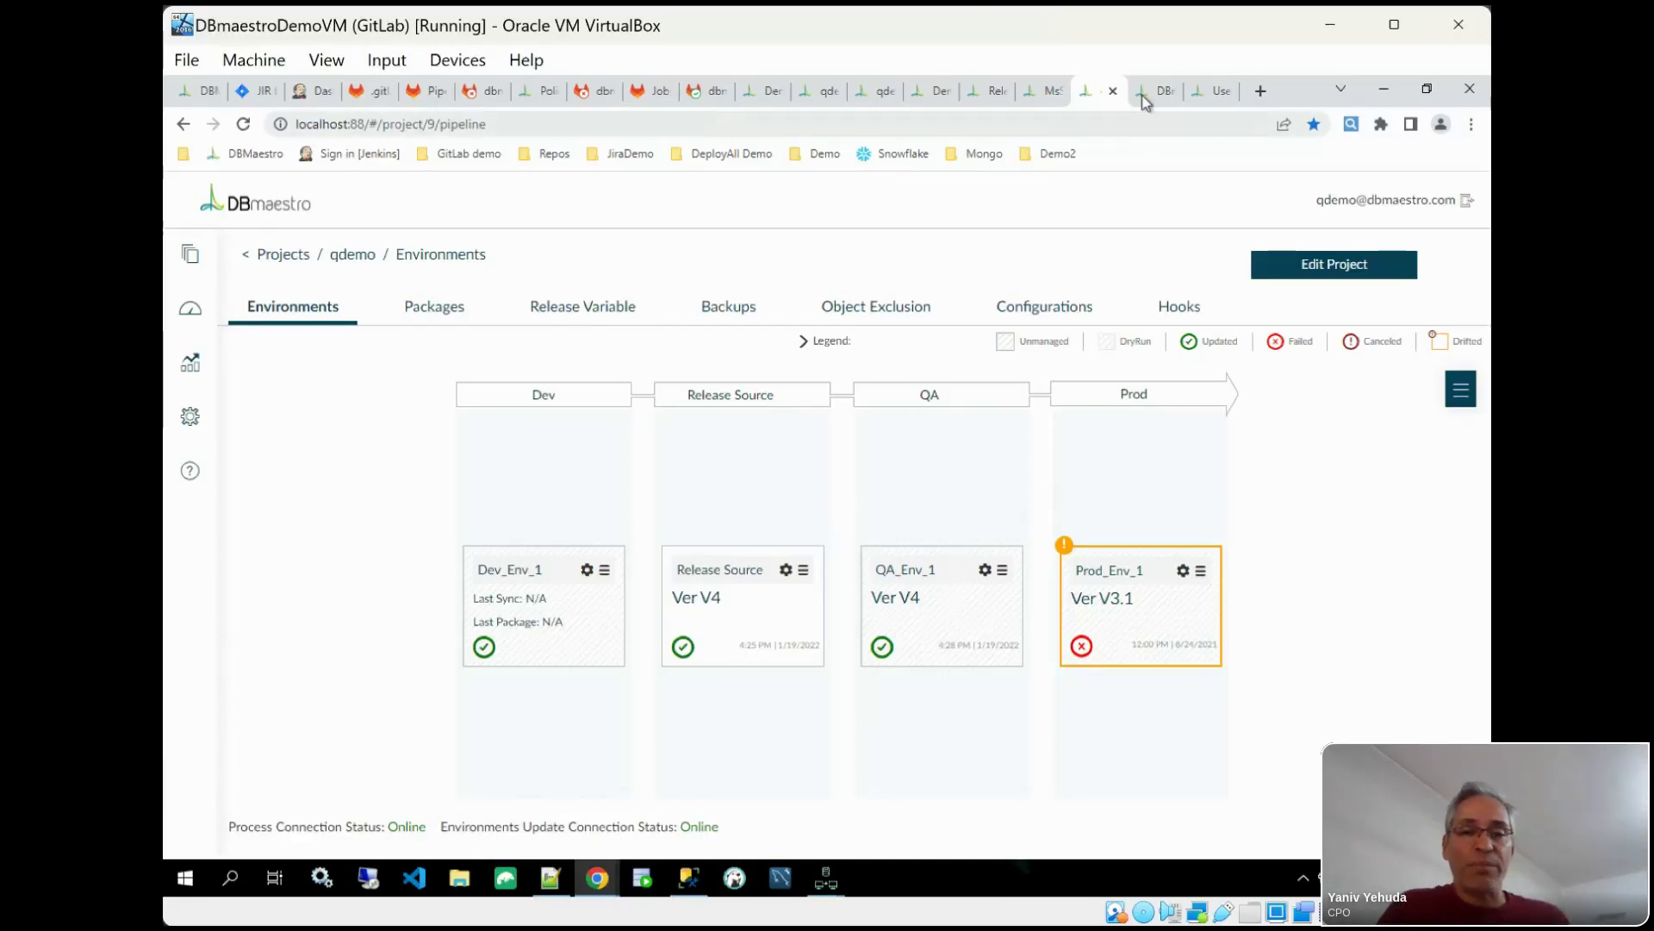
pyautogui.moveTo(1090, 99); pyautogui.dragTo(1181, 107)
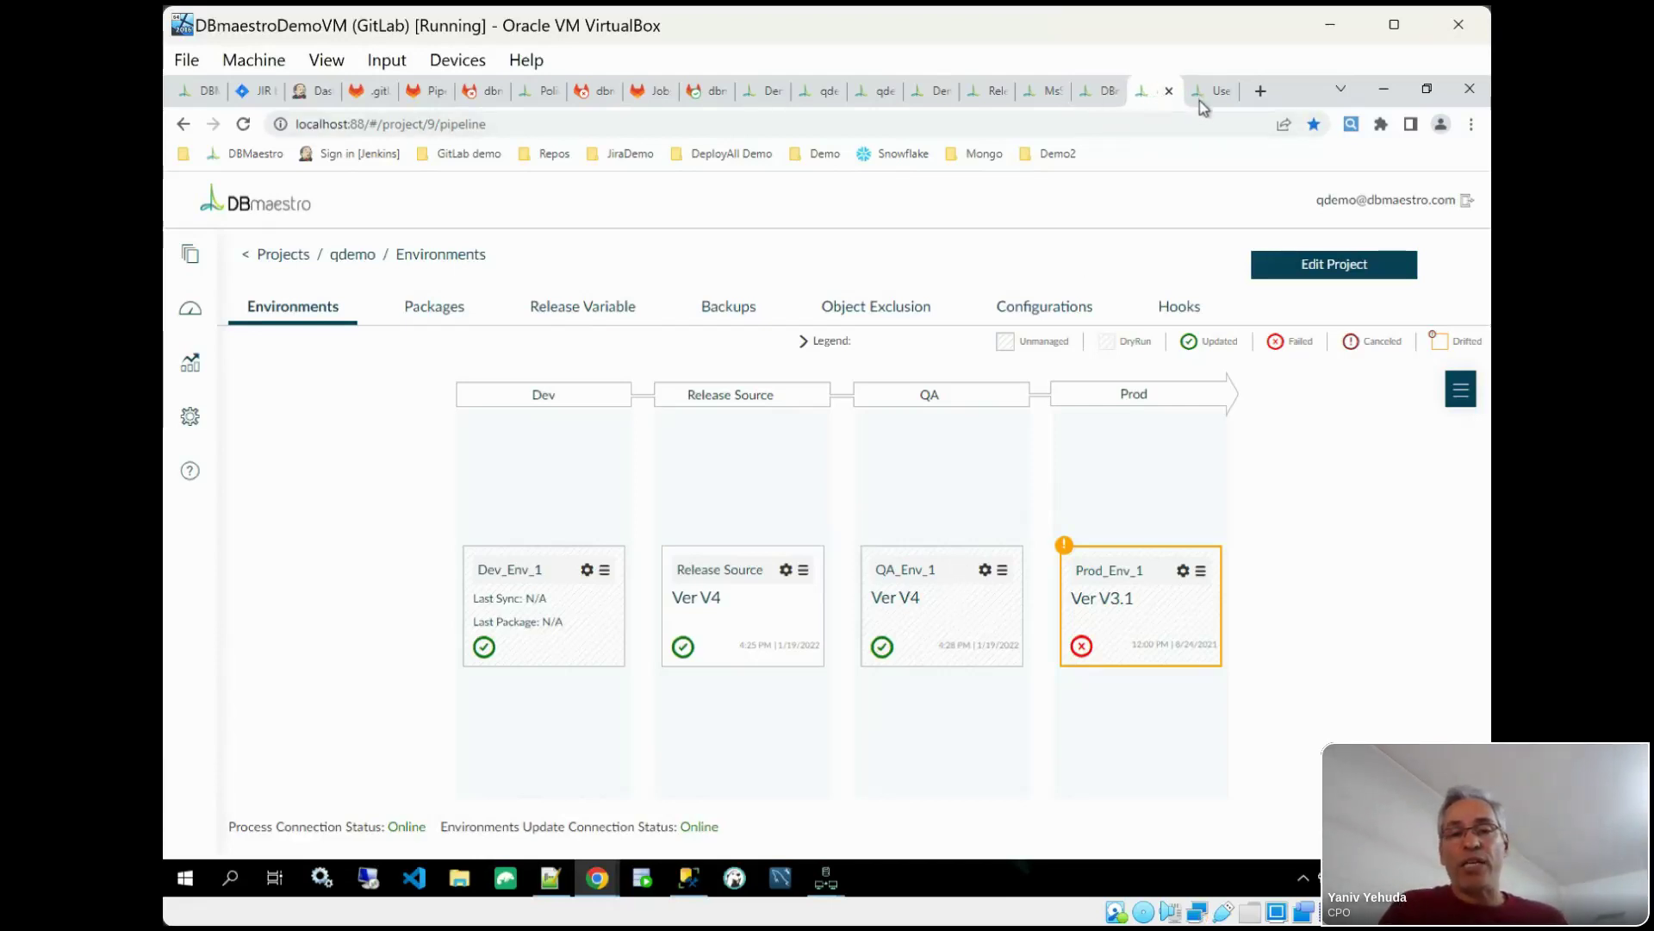
# Step: Add a new role in Role Management and name it DevTeamA
pyautogui.click(1204, 110)
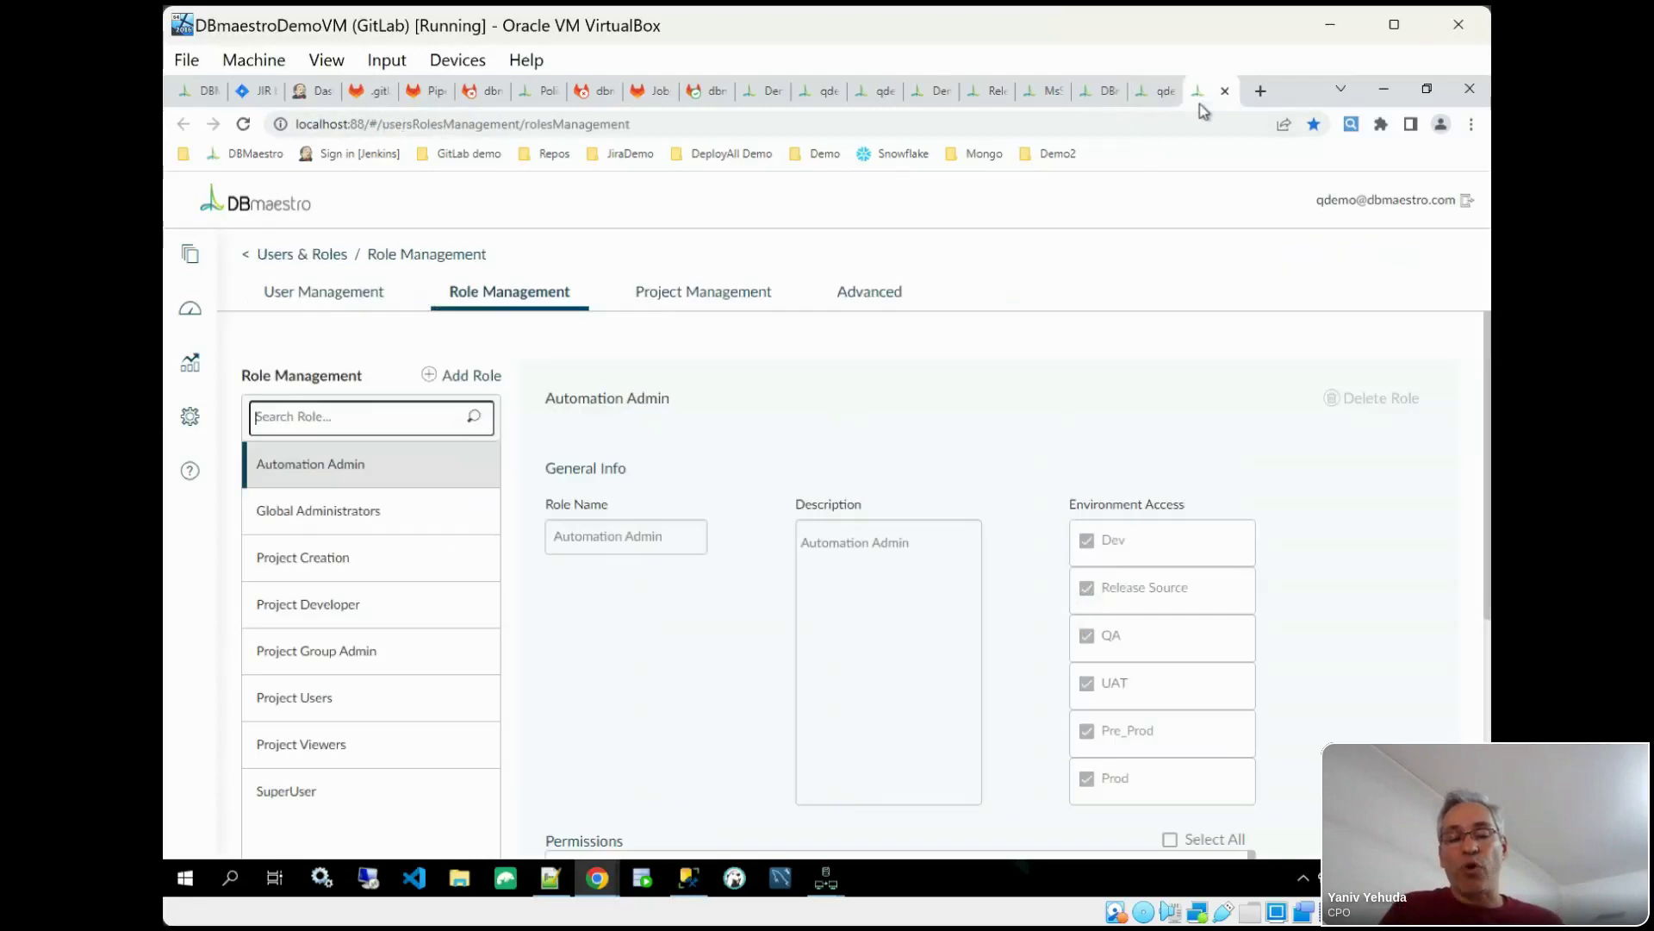
pyautogui.click(486, 383)
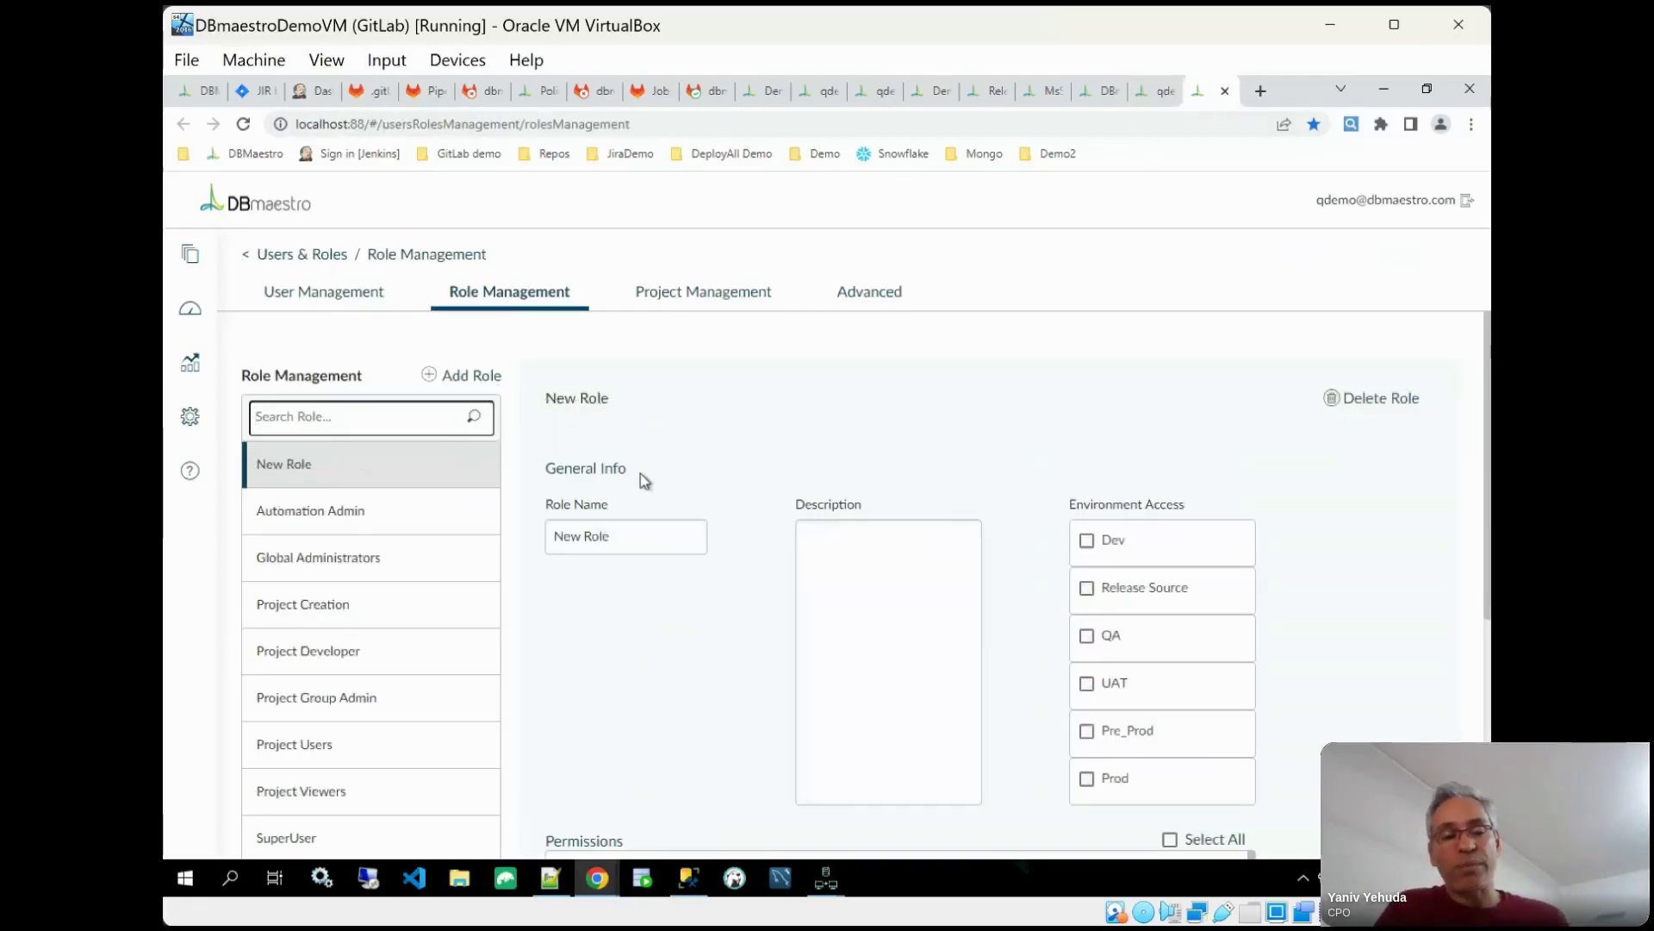
pyautogui.tripleClick(629, 541)
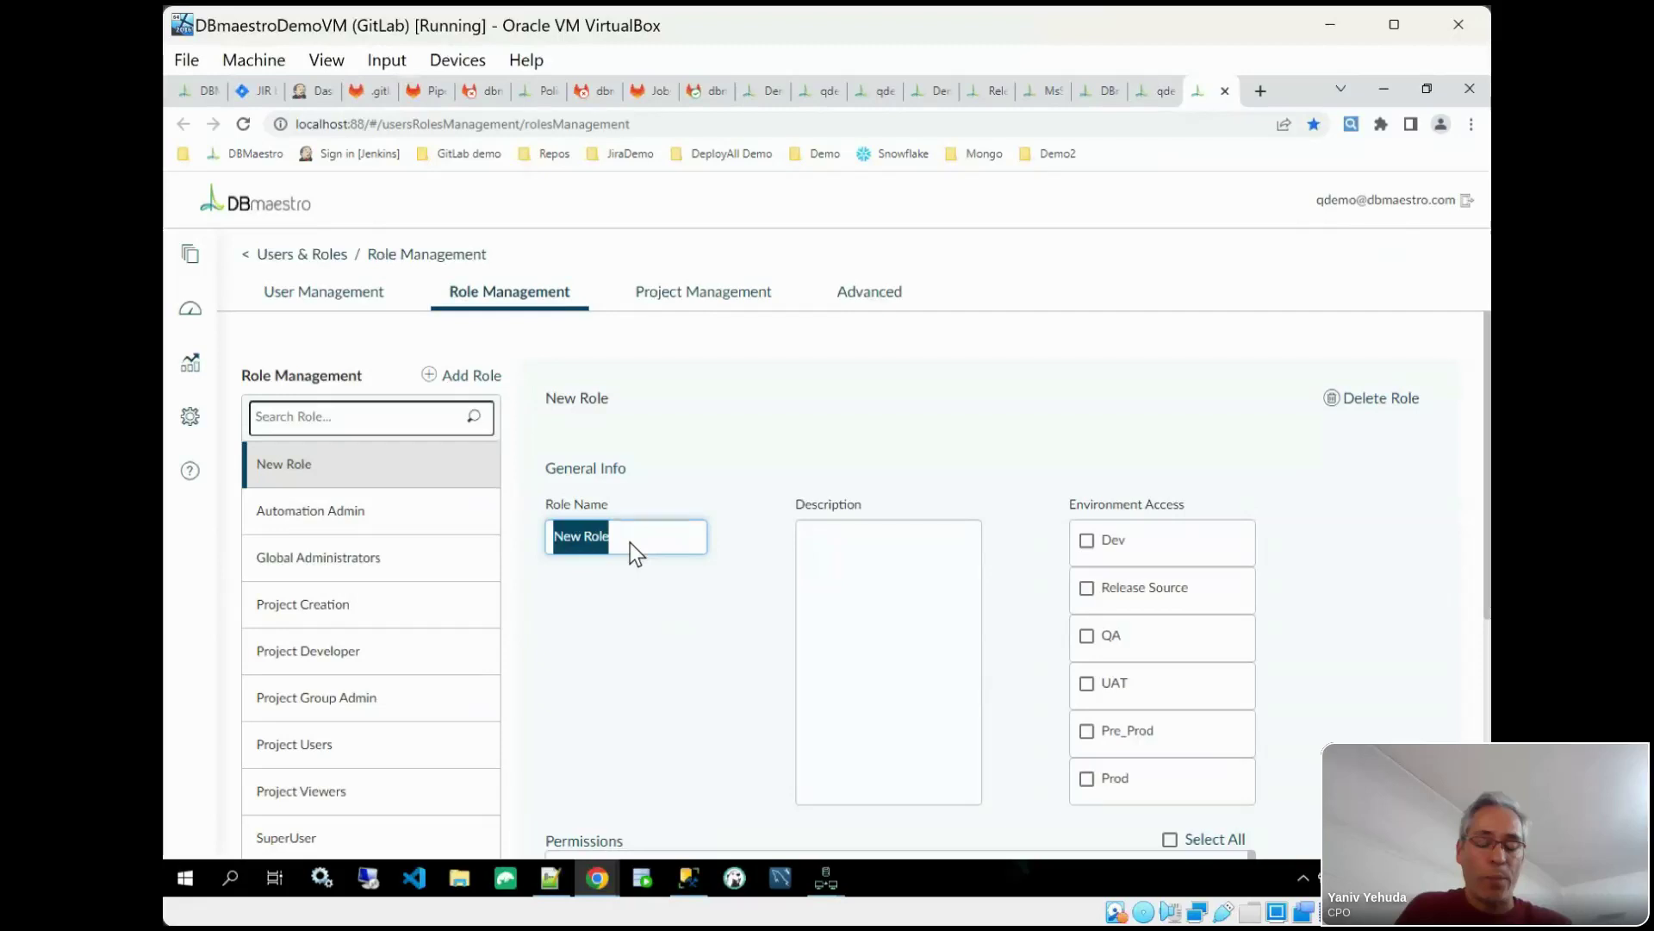
pyautogui.write('D')
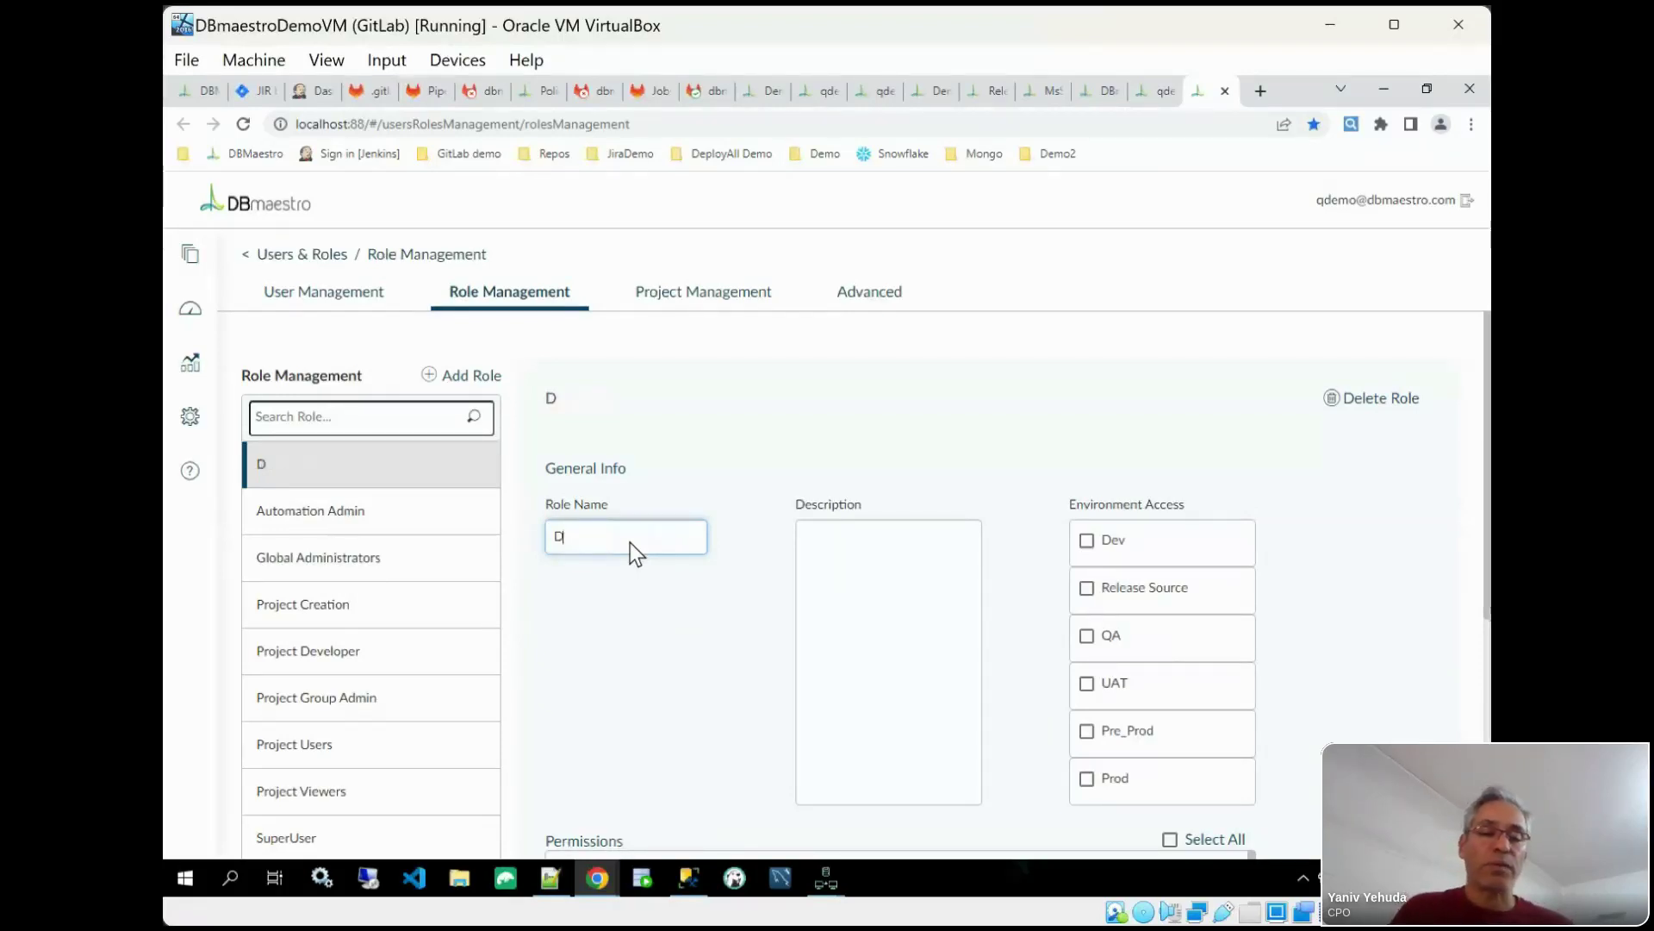
pyautogui.write('evTeamA')
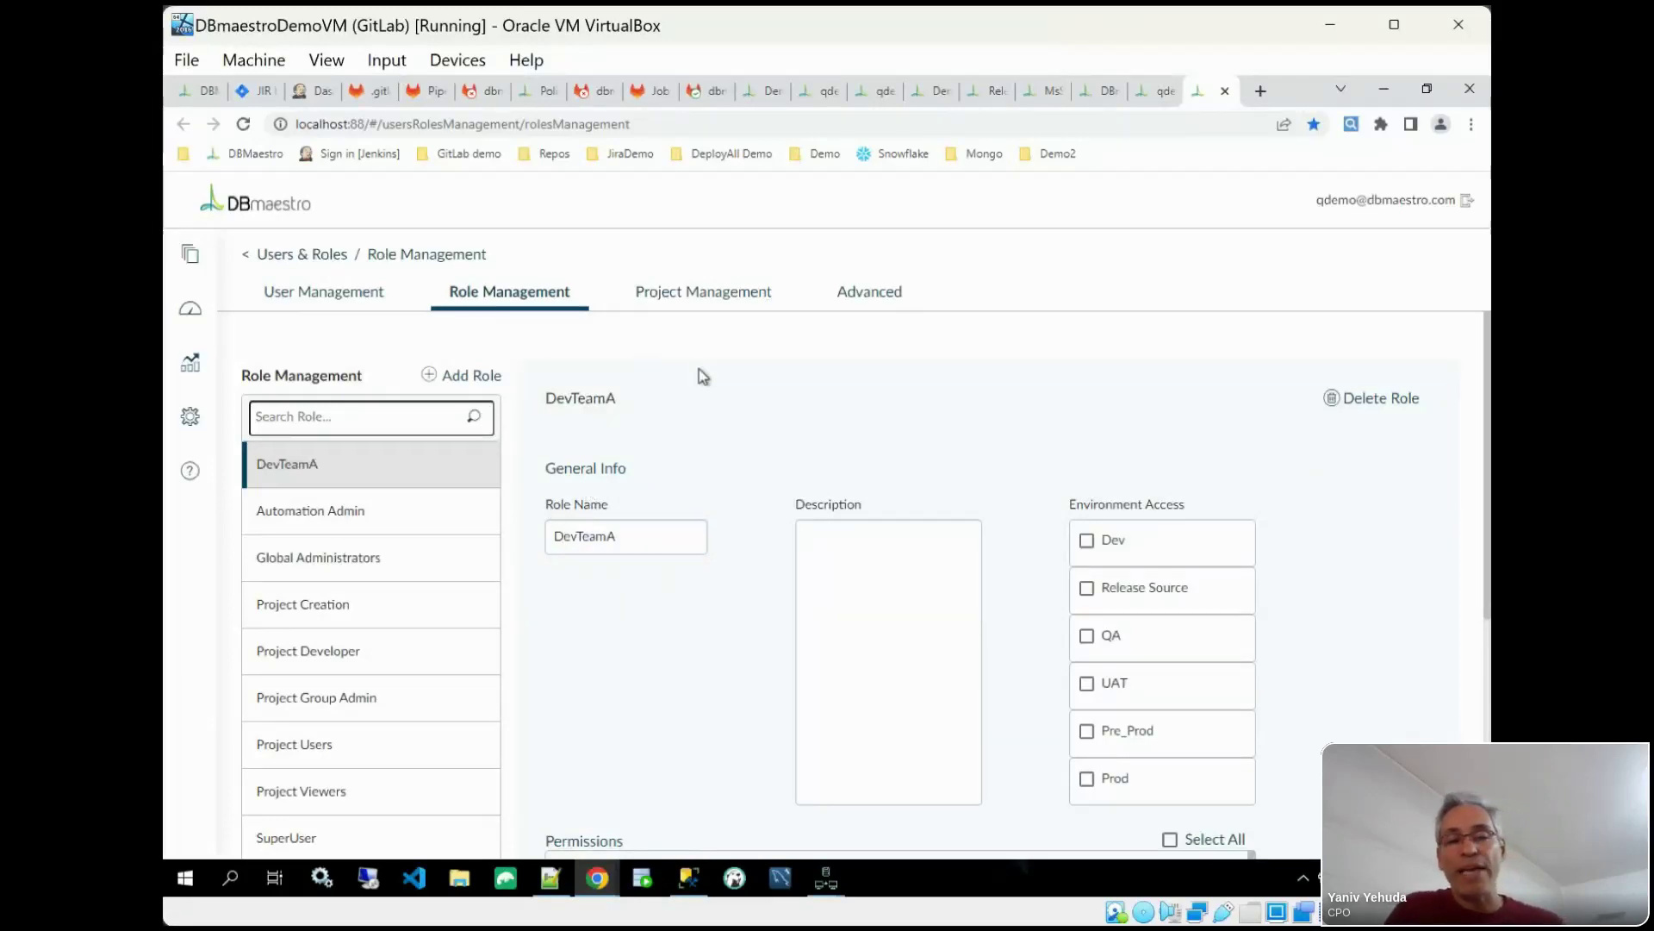
# Step: Browse the overview of all projects and return to the DevTeamA role
pyautogui.click(189, 97)
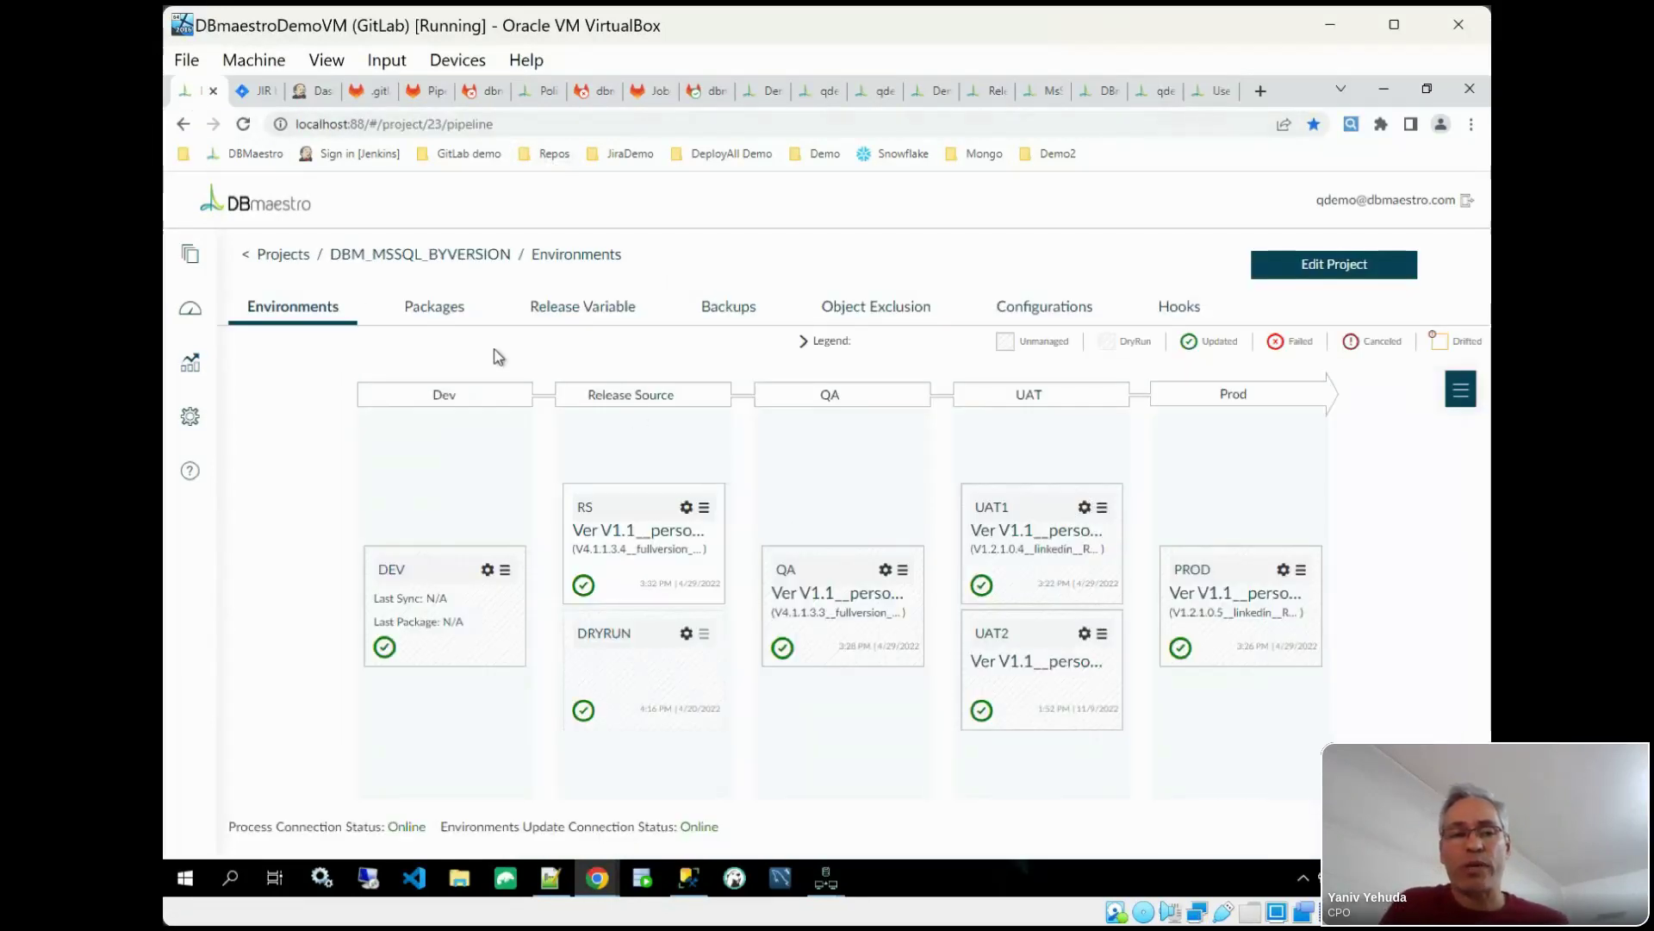
pyautogui.moveTo(199, 258)
pyautogui.click(274, 256)
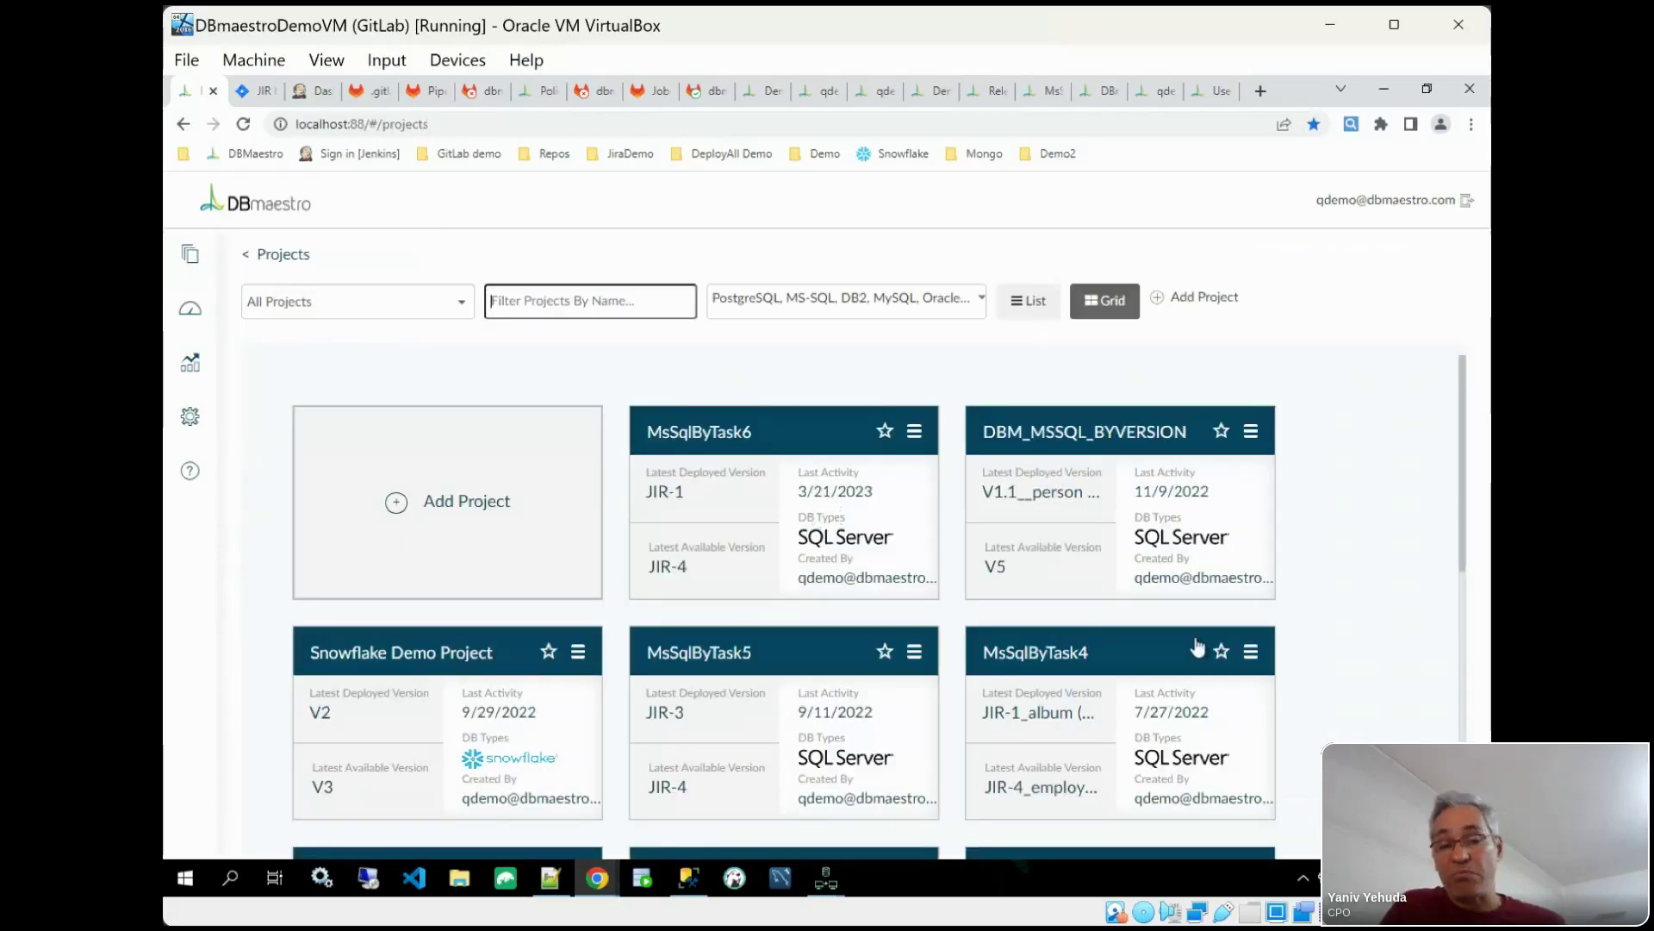
pyautogui.scroll(-8, 1456, 534)
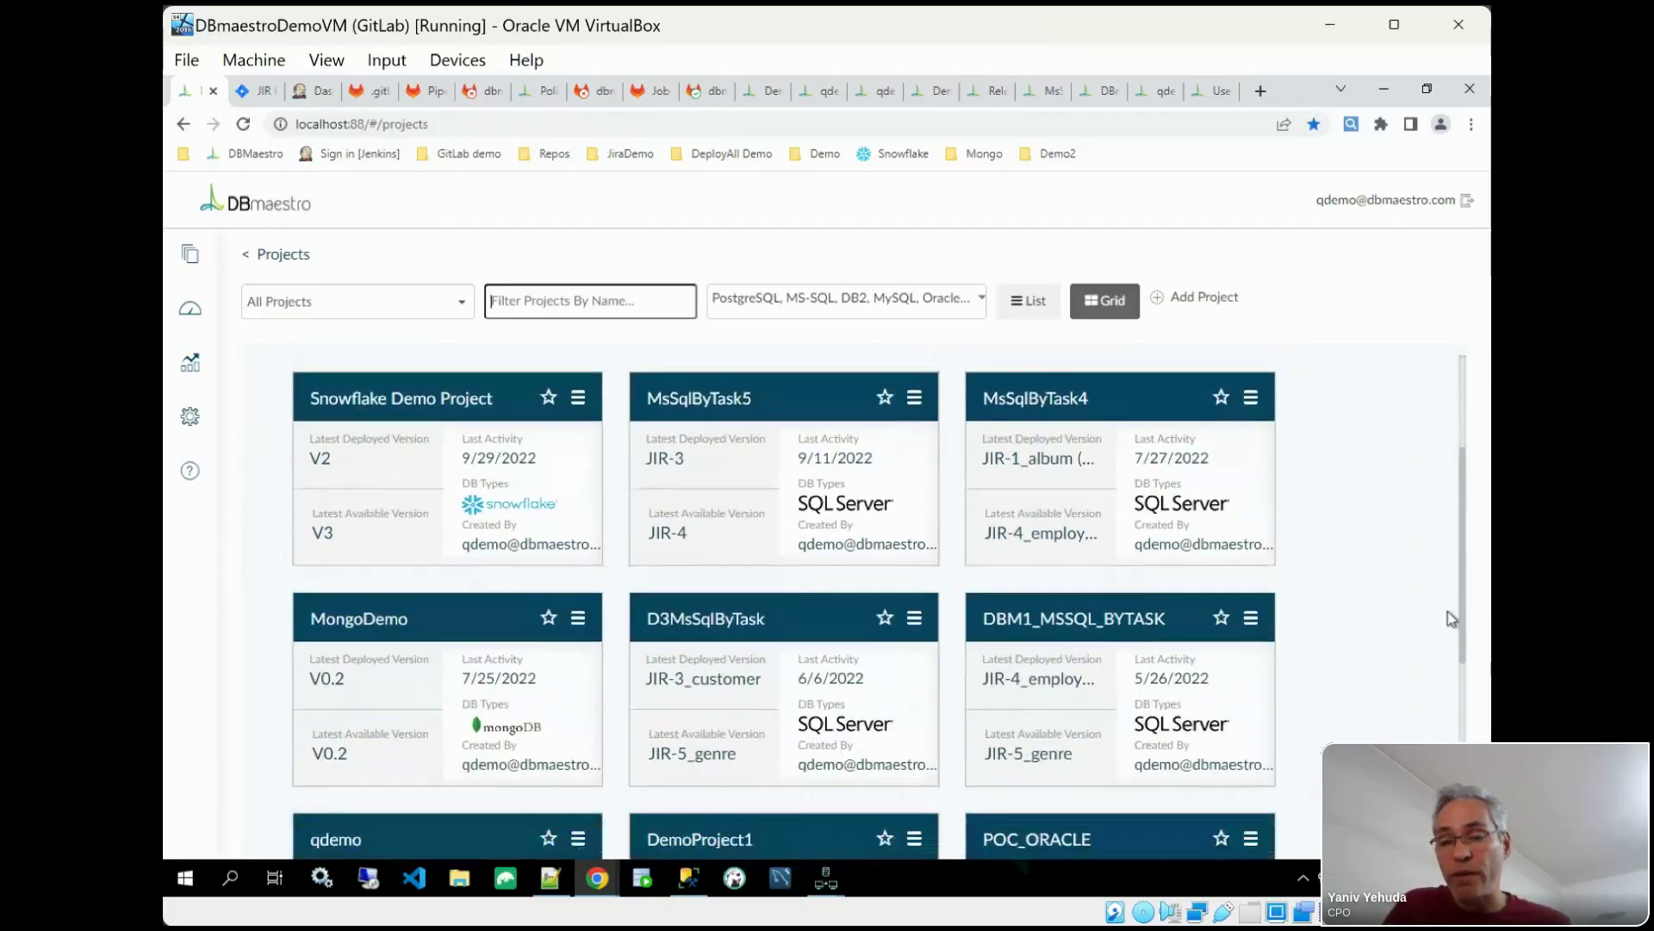
pyautogui.scroll(8, 1430, 448)
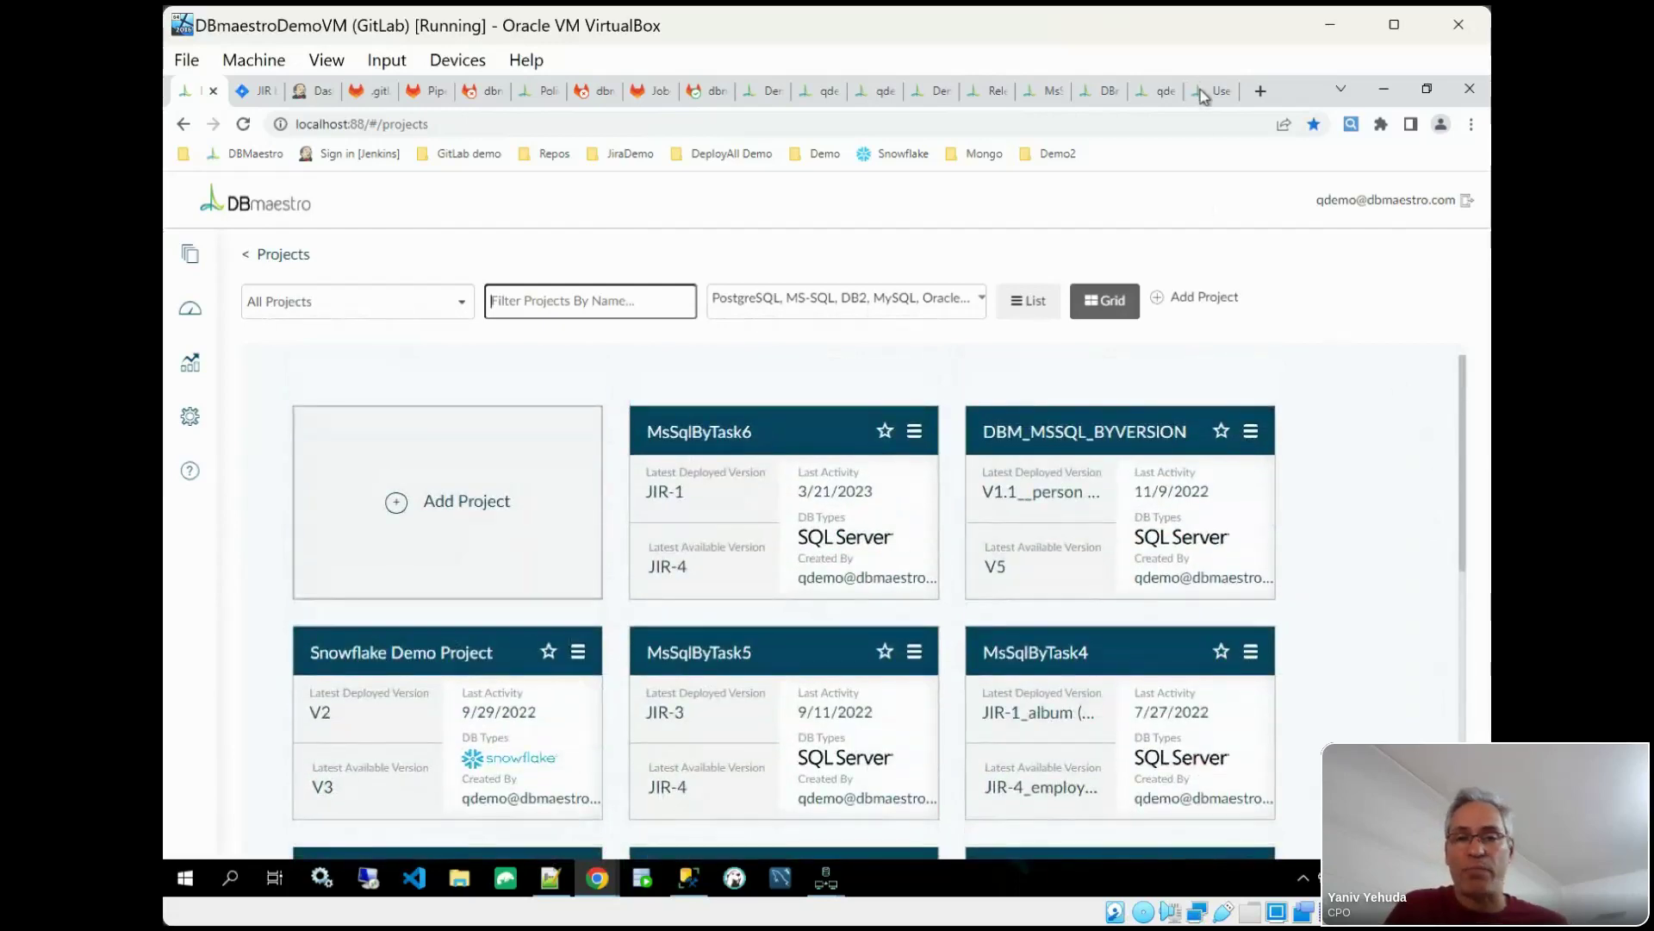
pyautogui.click(1203, 91)
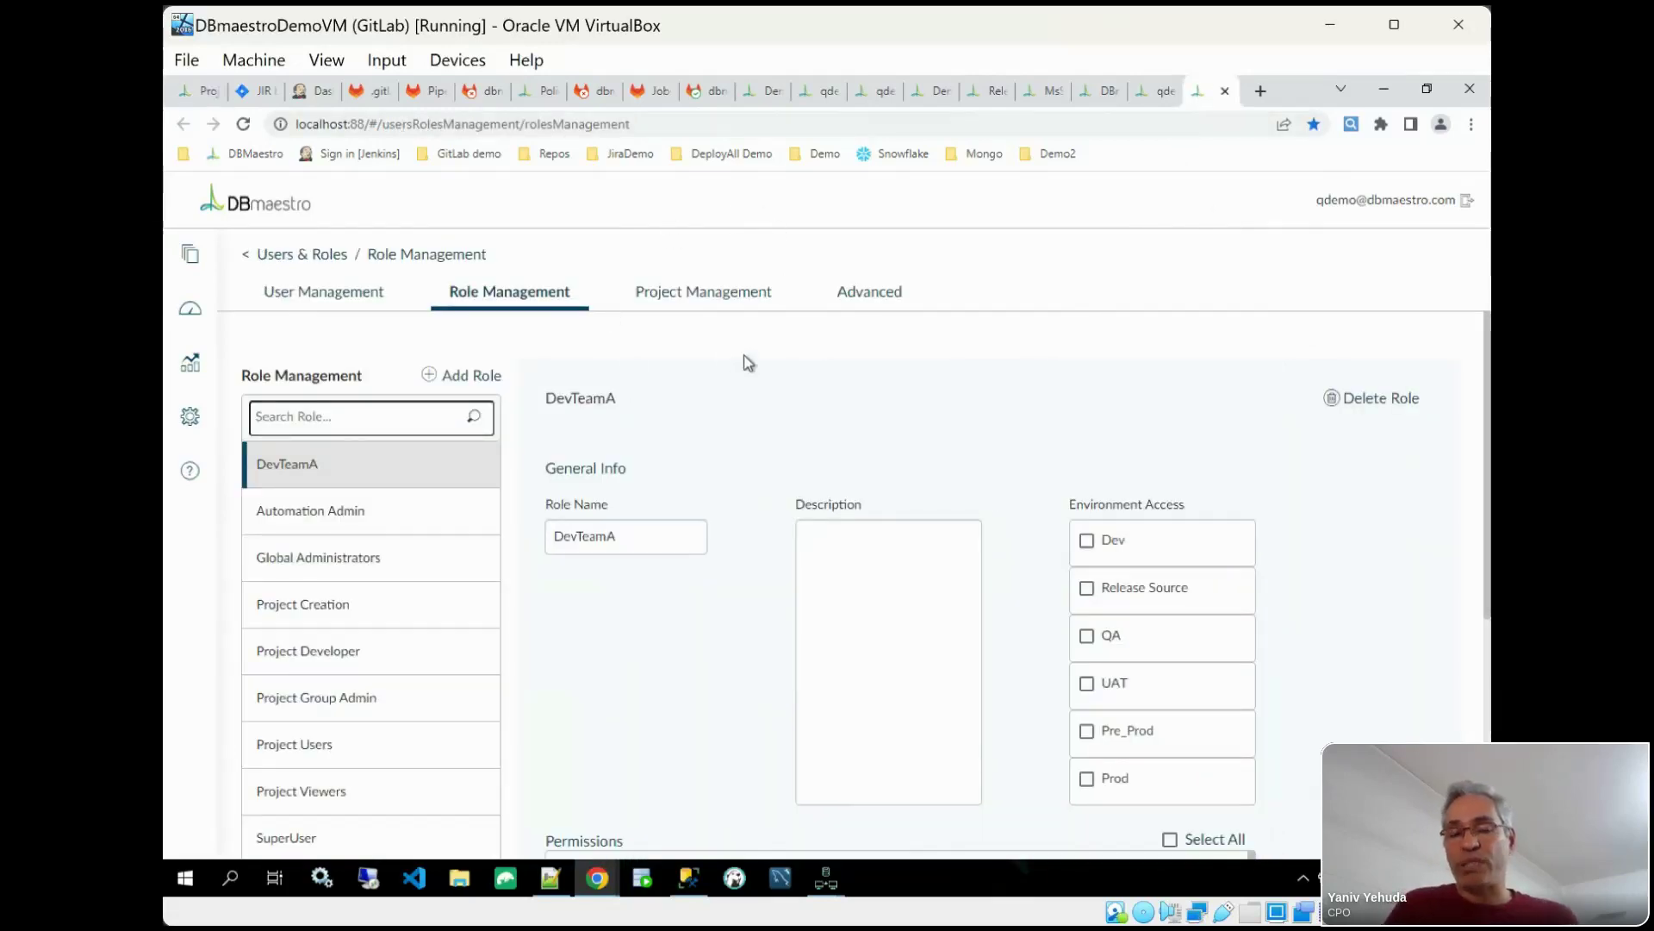
# Step: Give the DevTeamA role environment access to Dev, Release Source and QA
pyautogui.click(1111, 544)
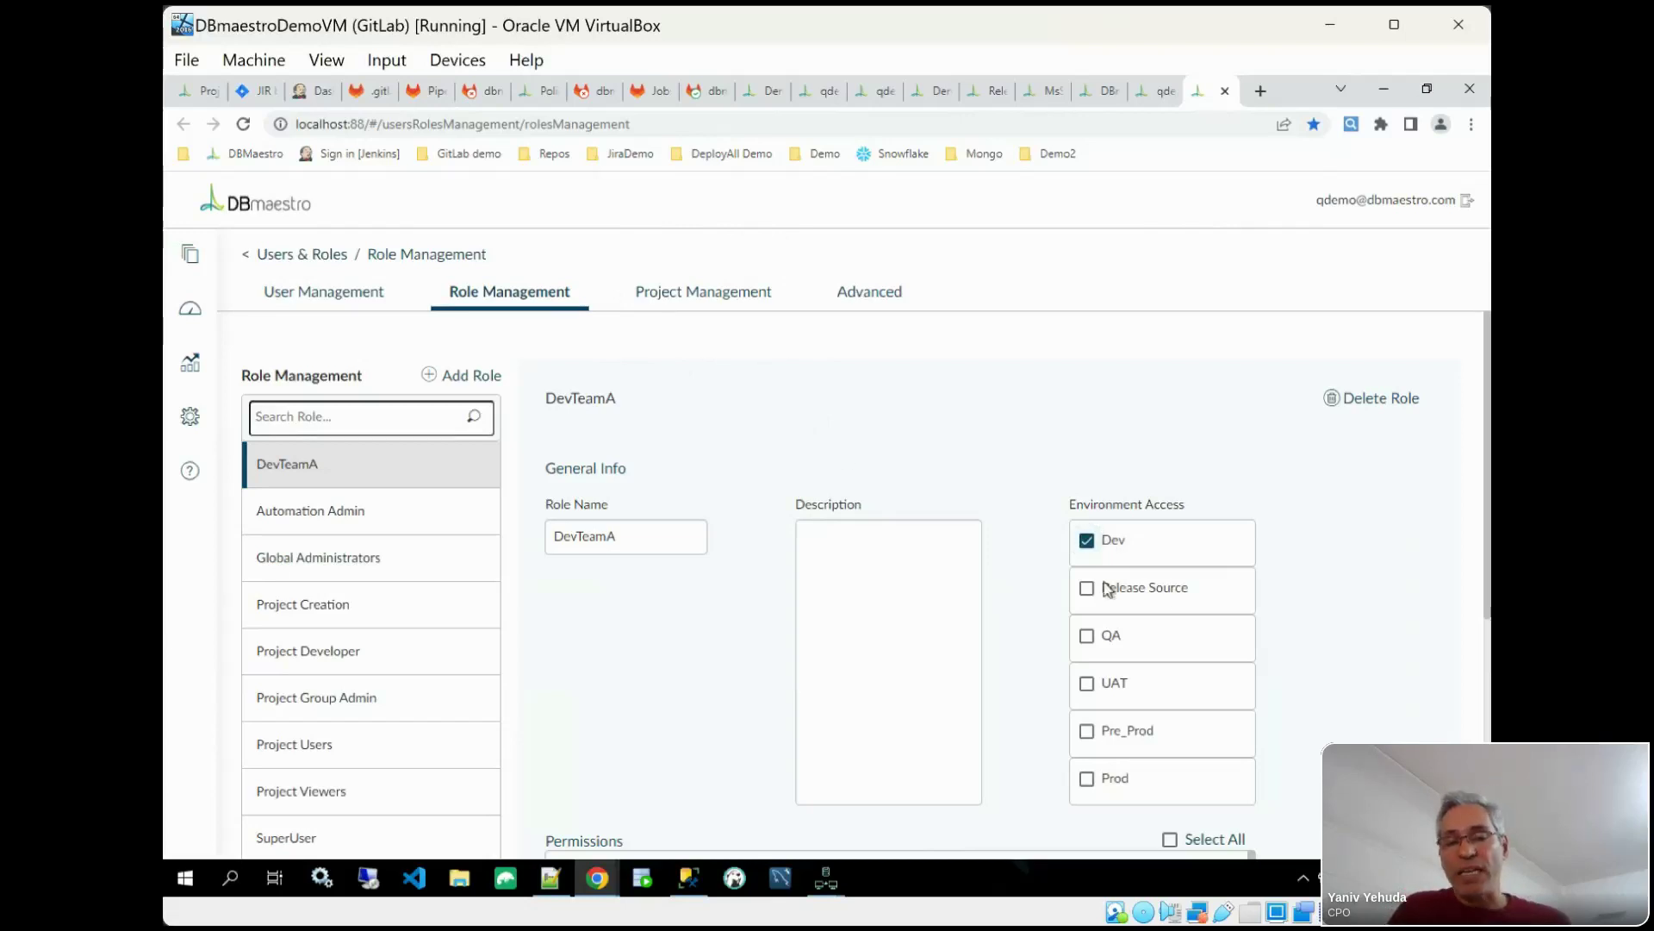
pyautogui.click(1107, 589)
pyautogui.click(1106, 633)
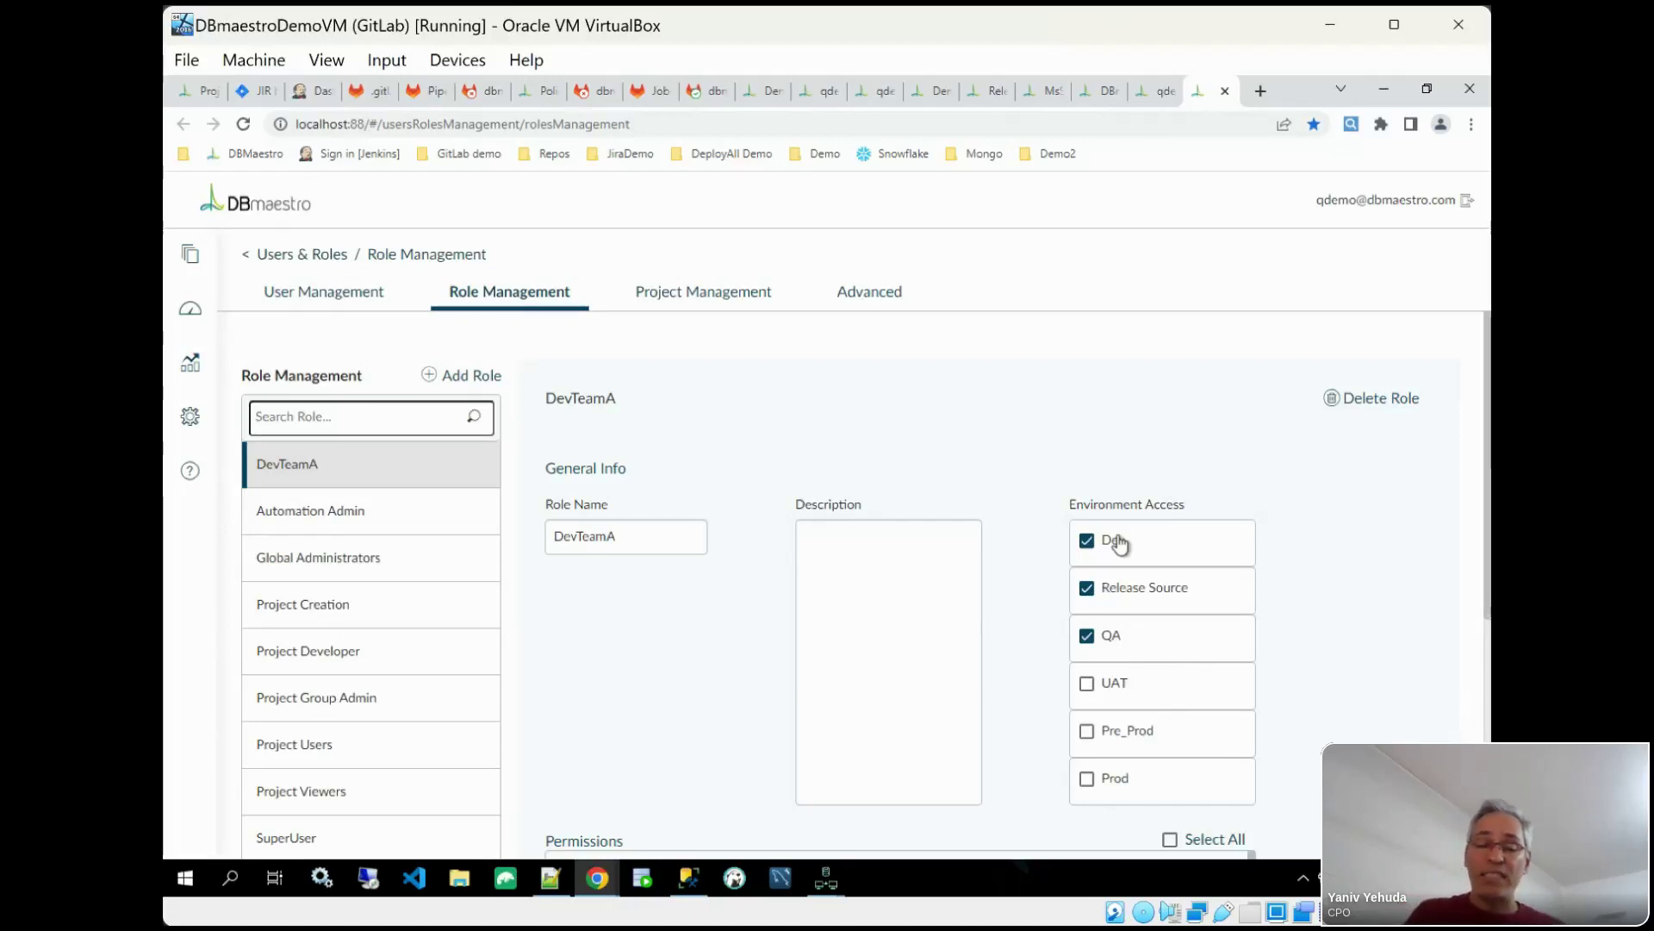
pyautogui.click(1088, 637)
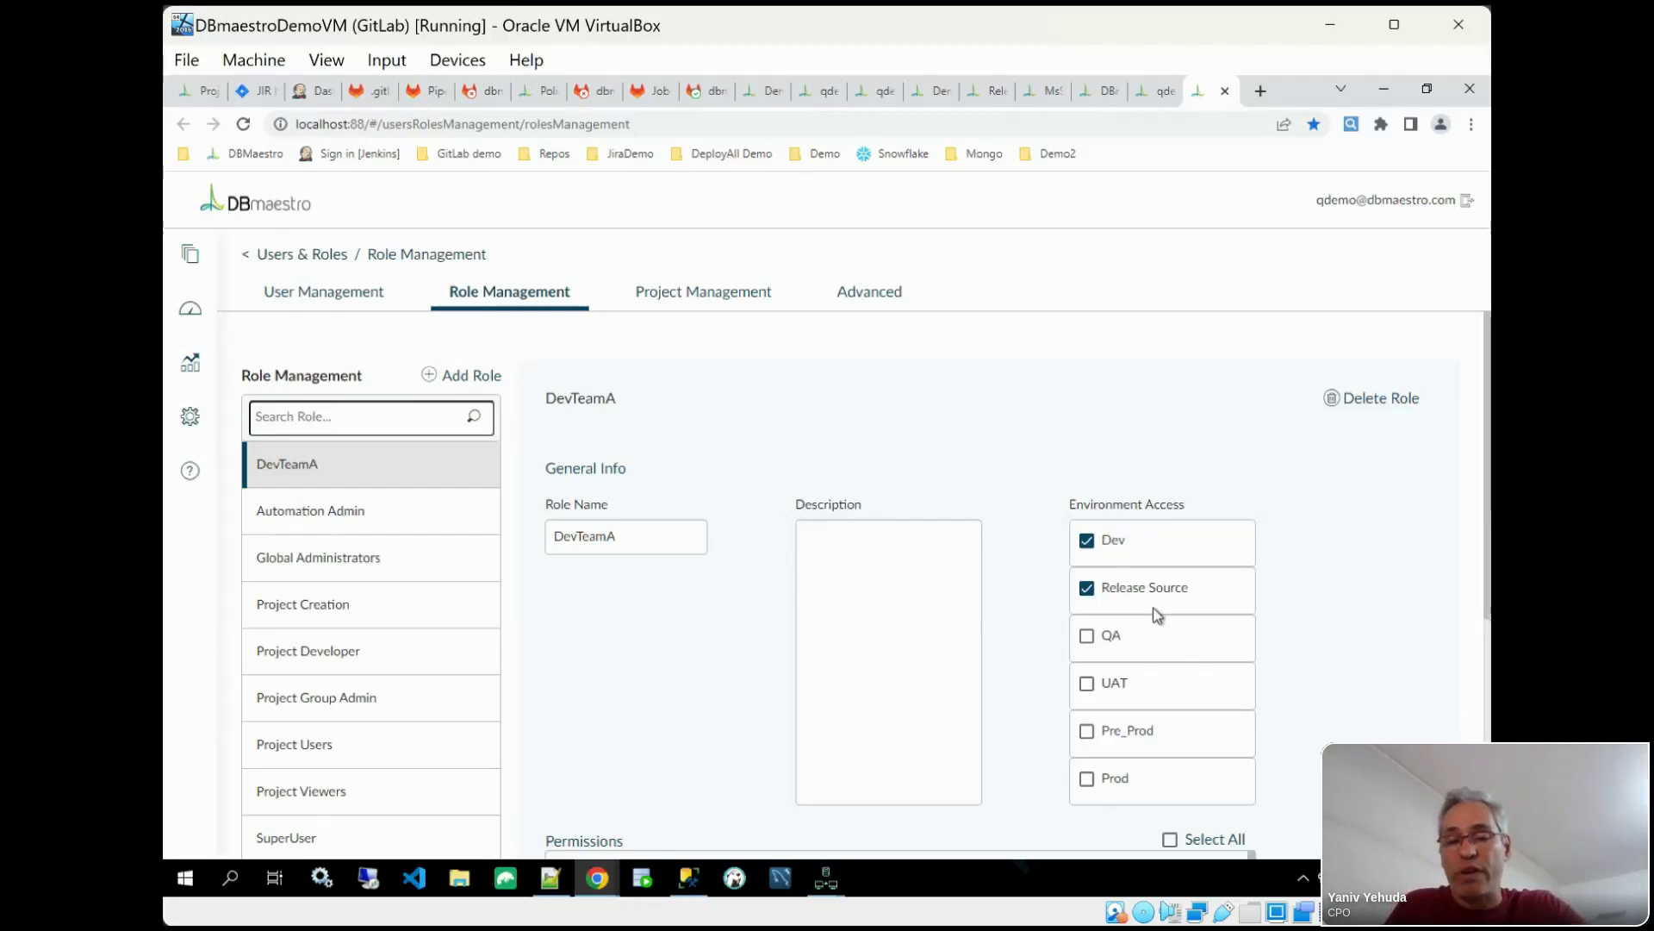
pyautogui.click(1092, 636)
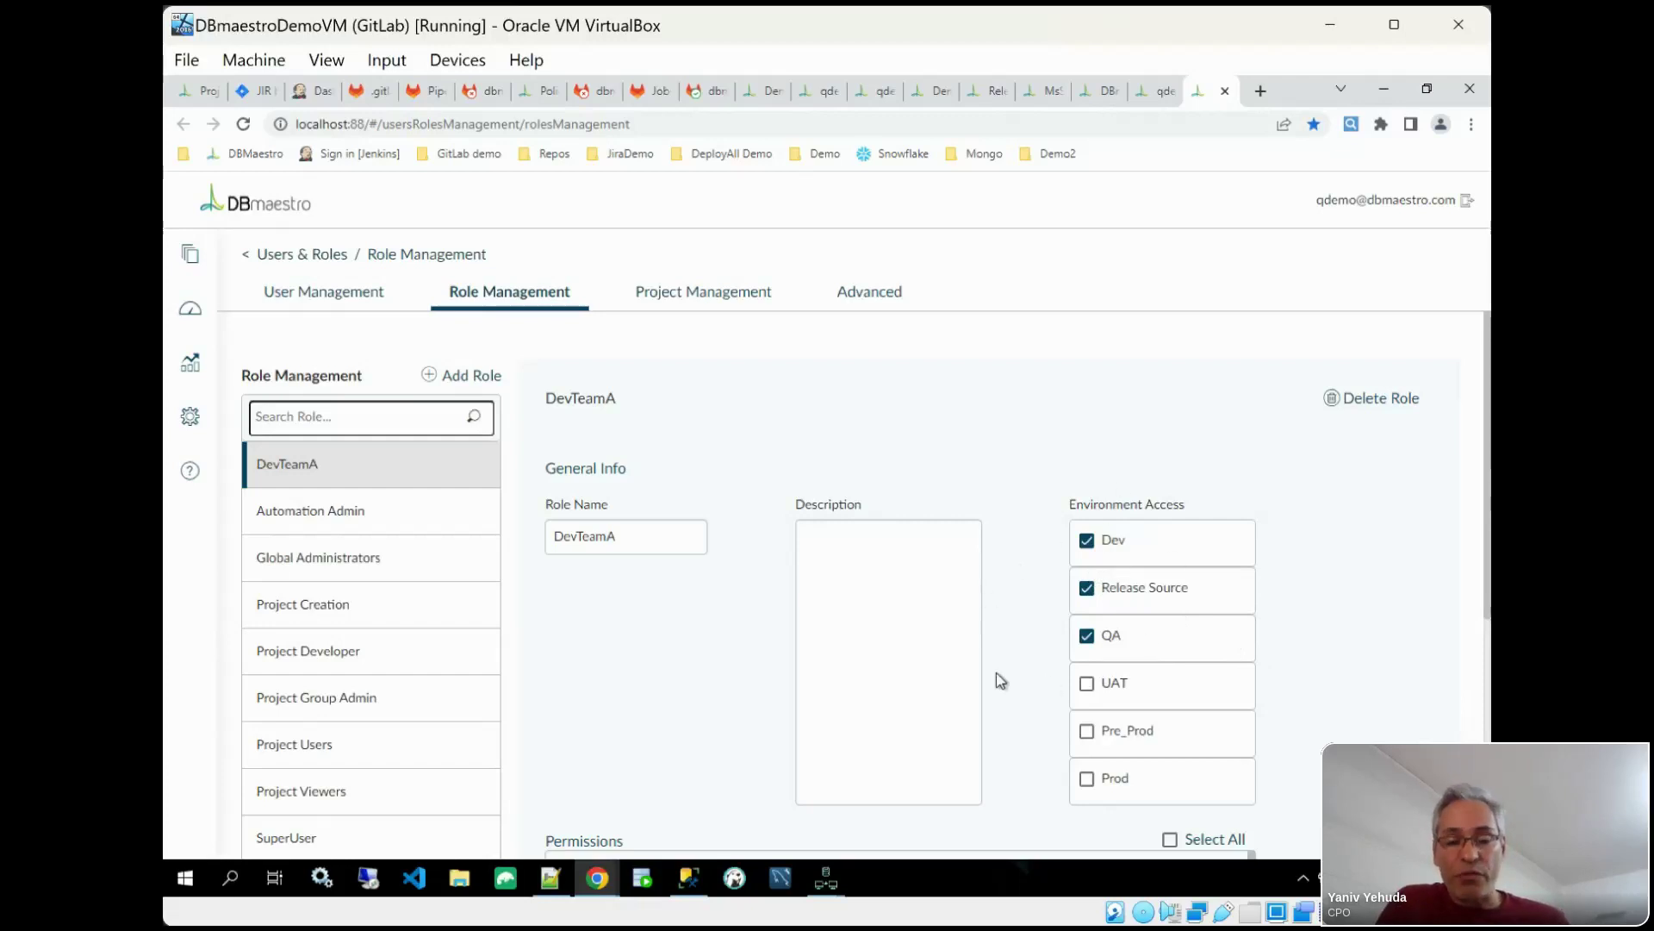
# Step: Rename the DevTeamA role to Ops and limit its environment access to UAT, Pre_Prod and Prod
pyautogui.click(632, 540)
pyautogui.doubleClick(632, 541)
pyautogui.write('Ops')
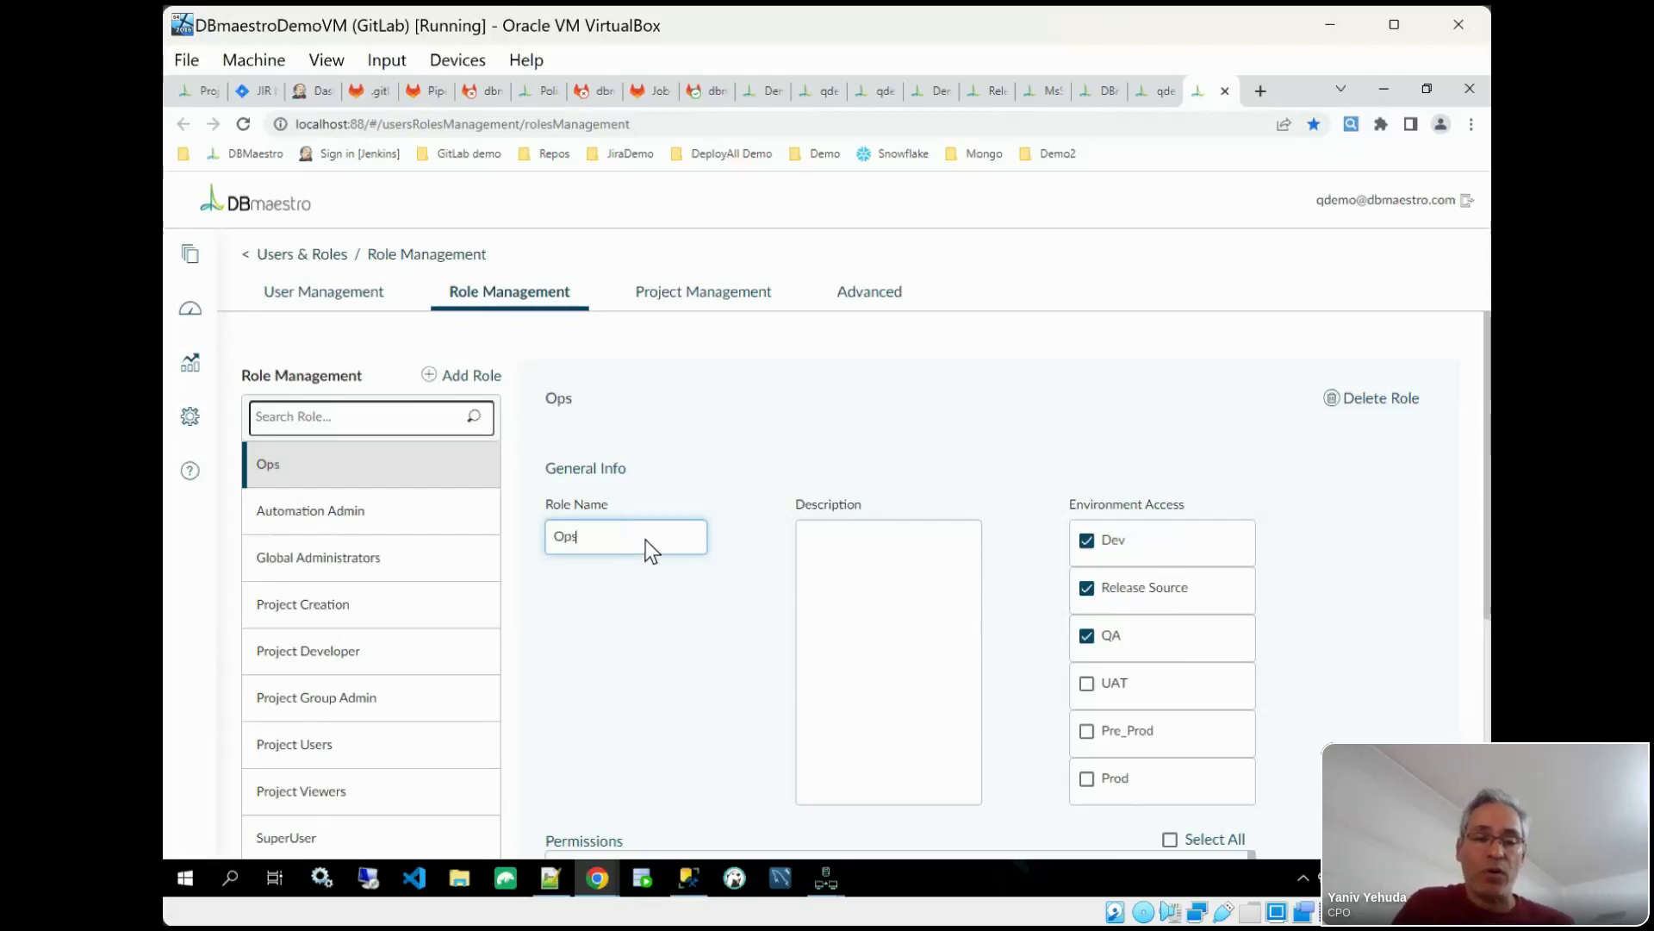
pyautogui.click(1086, 544)
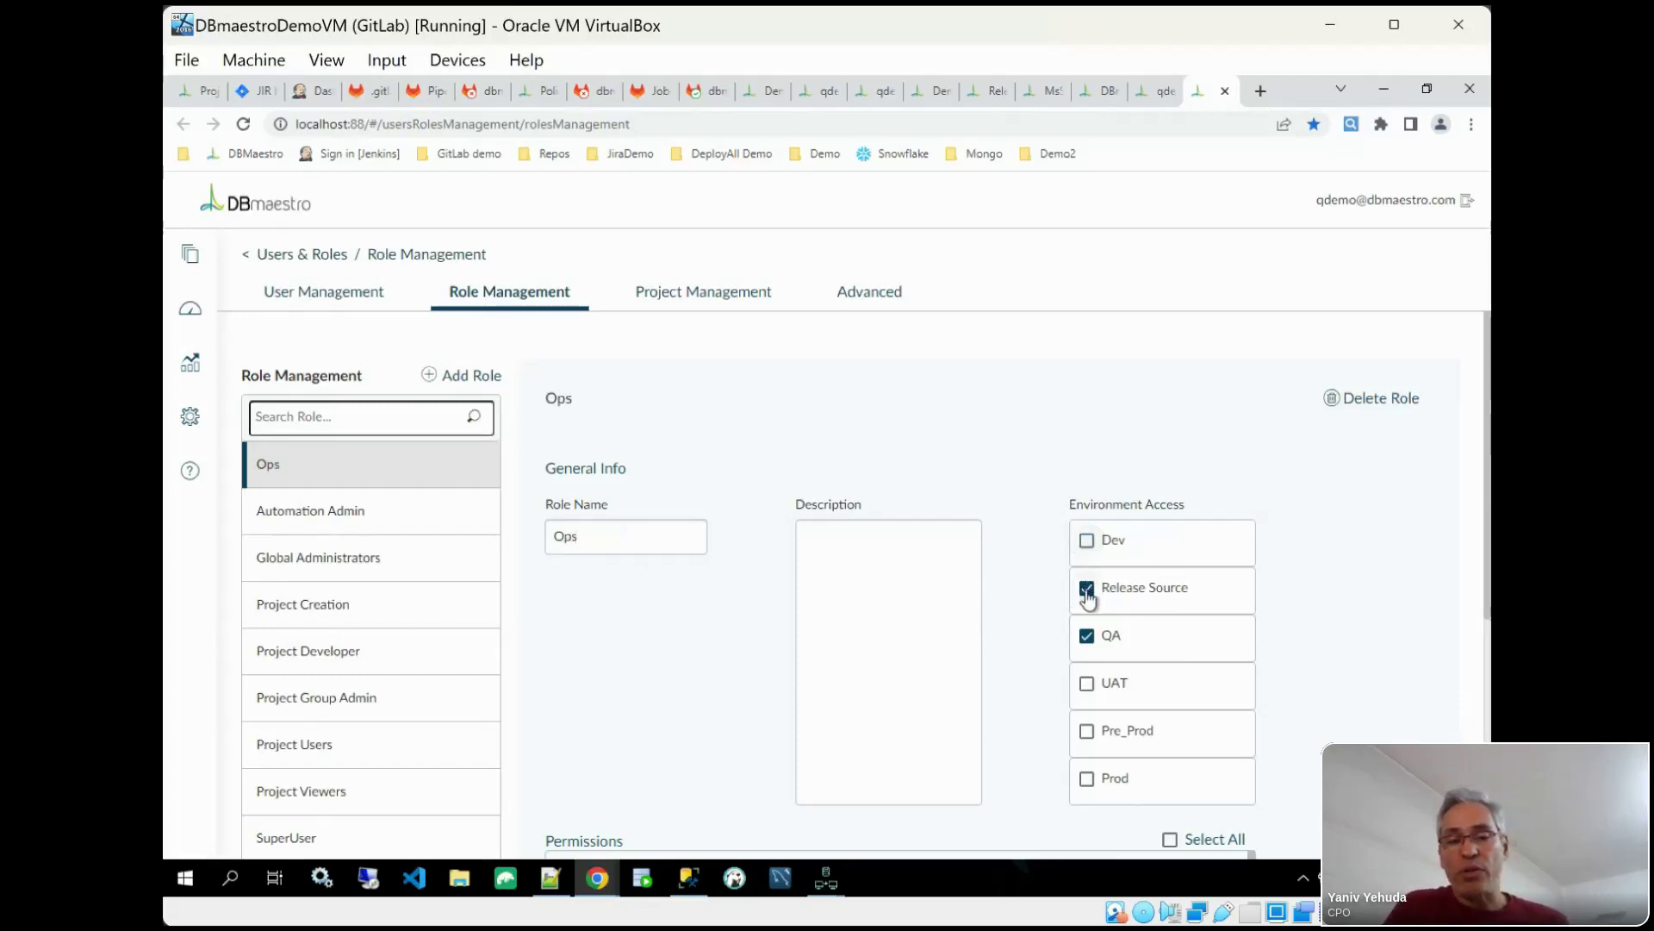
pyautogui.click(1087, 590)
pyautogui.click(1087, 638)
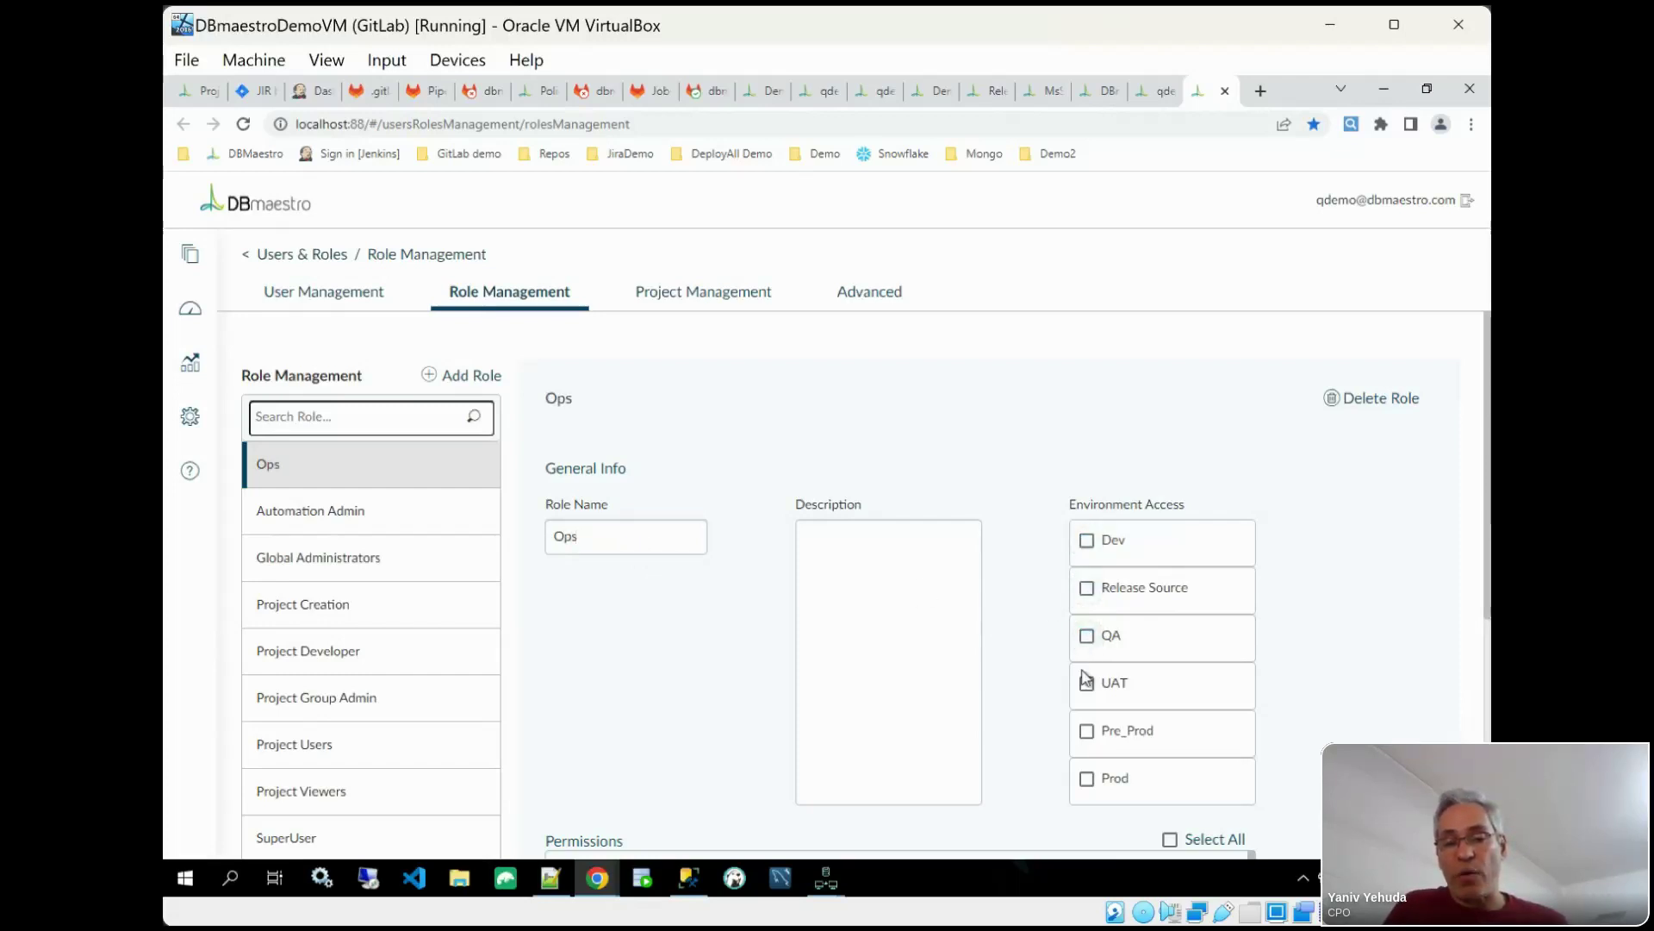
pyautogui.click(1086, 683)
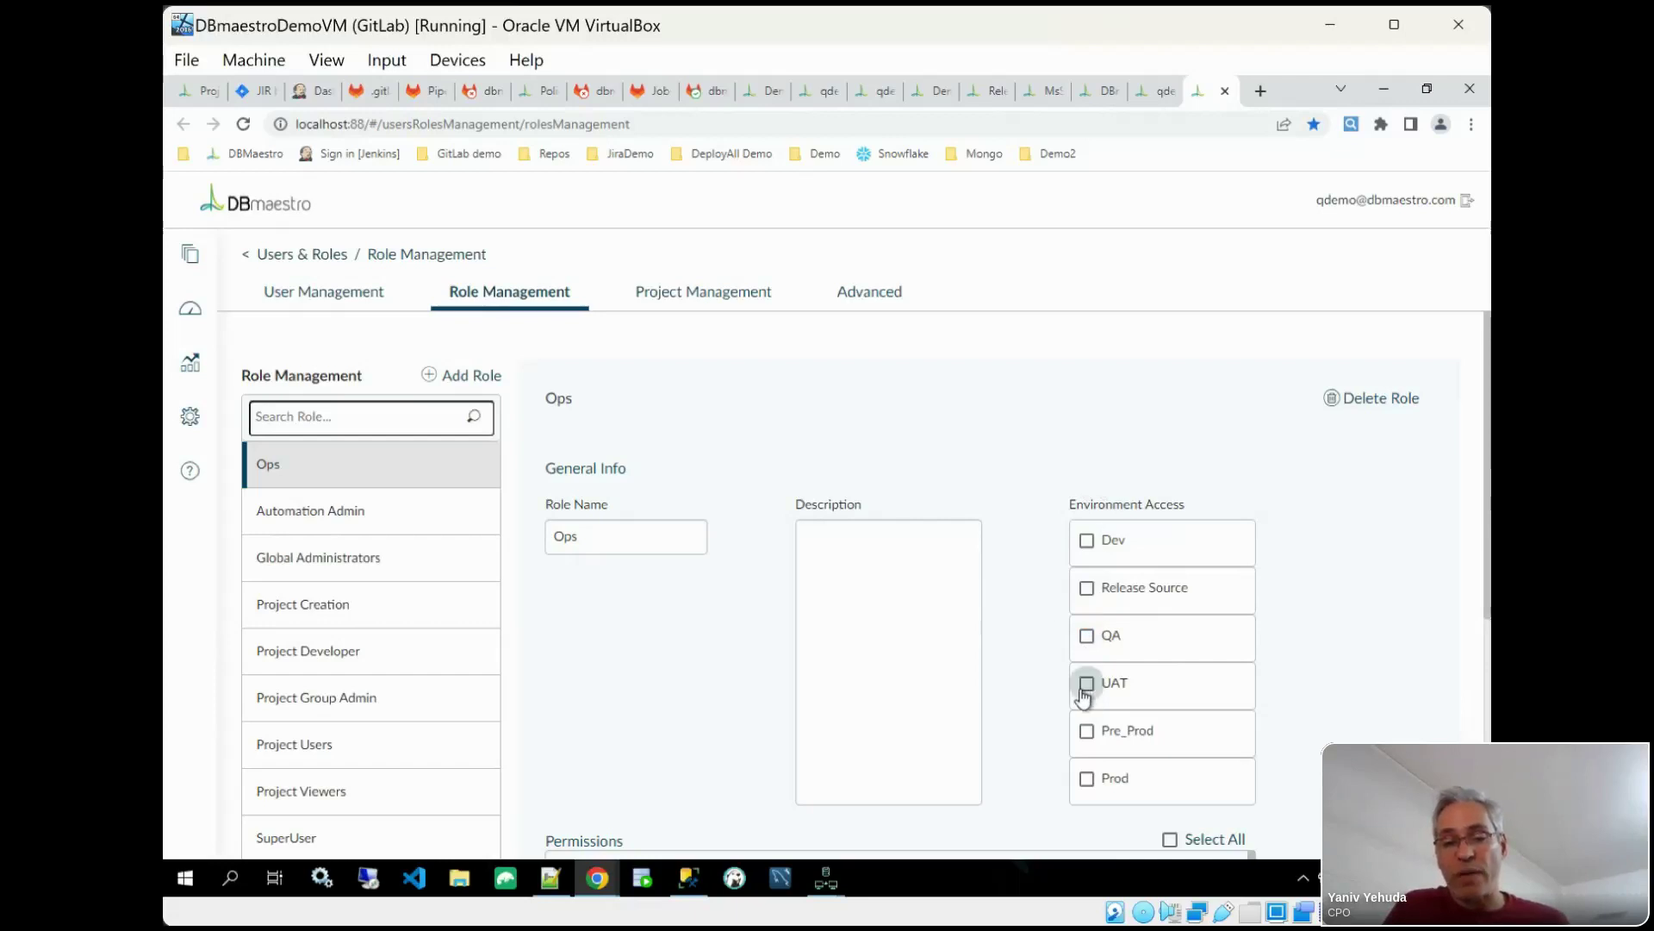
pyautogui.click(1087, 731)
pyautogui.click(1087, 779)
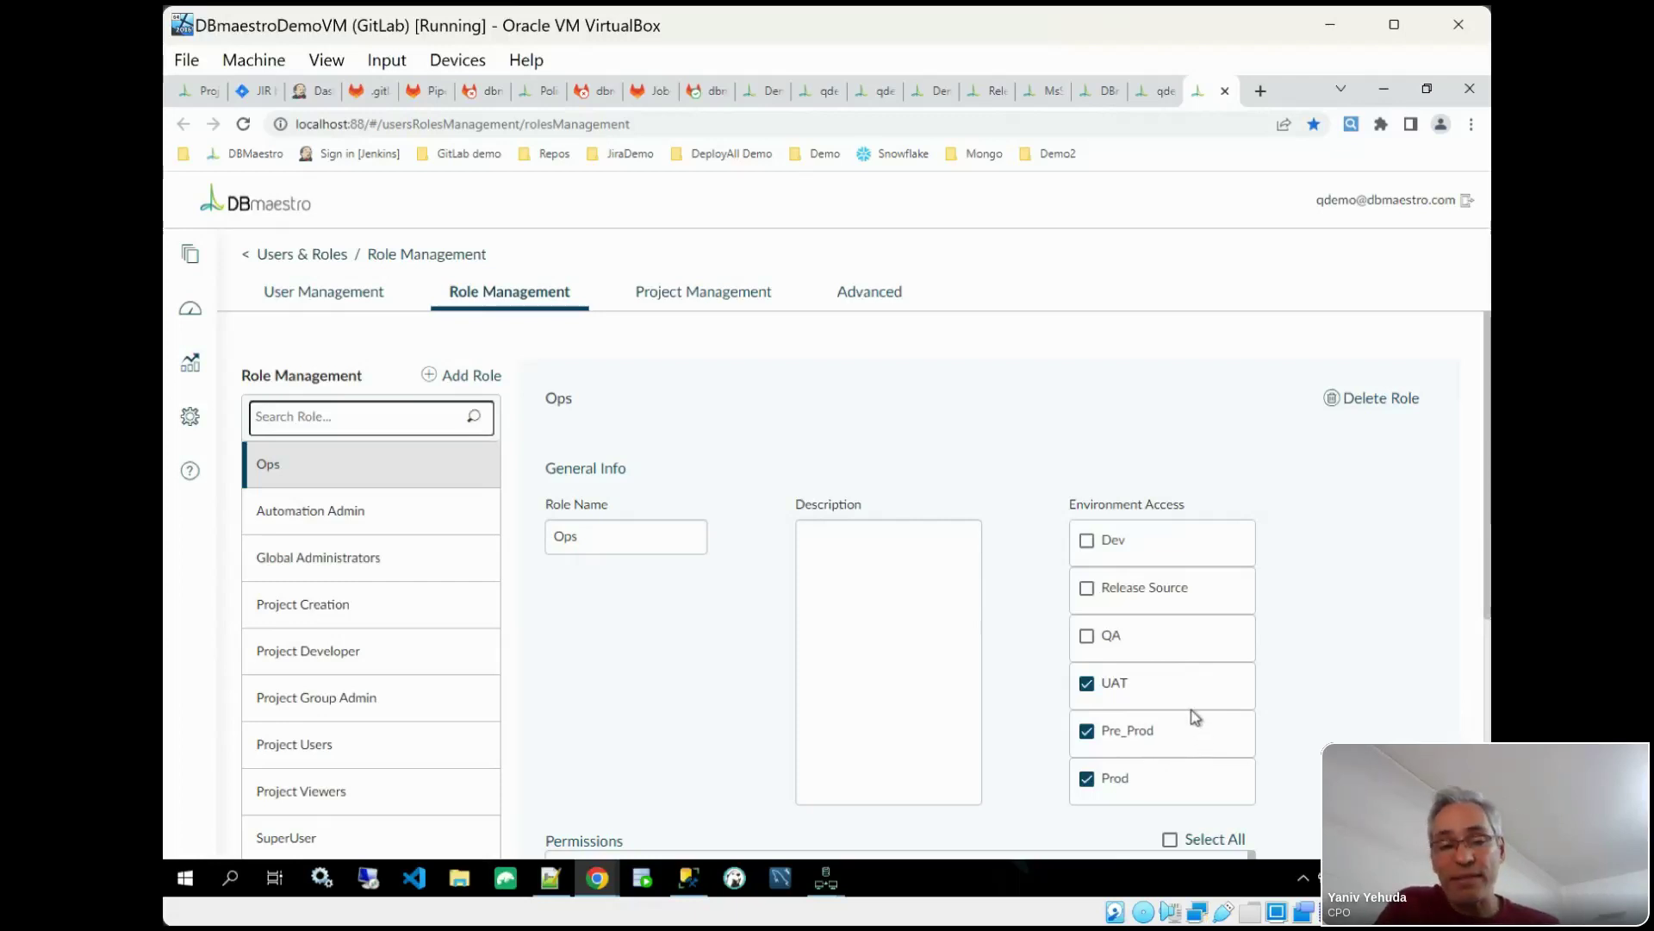
# Step: Revisit the qdemo environment pipeline and return to the Ops role settings
pyautogui.click(1154, 95)
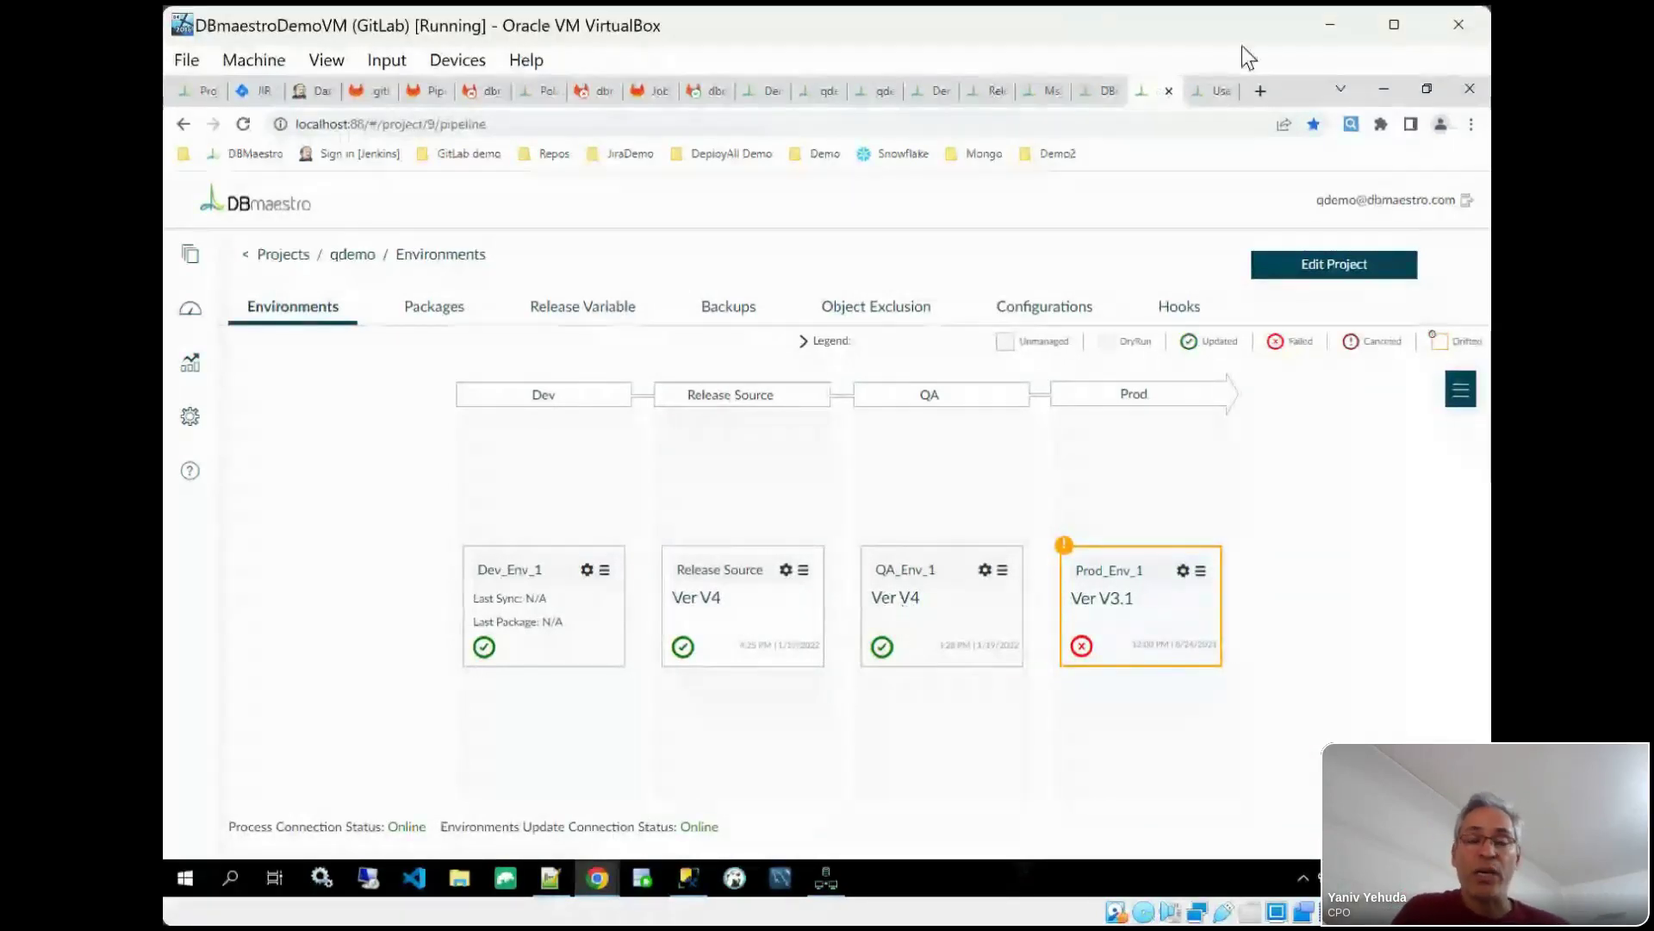
pyautogui.click(1199, 96)
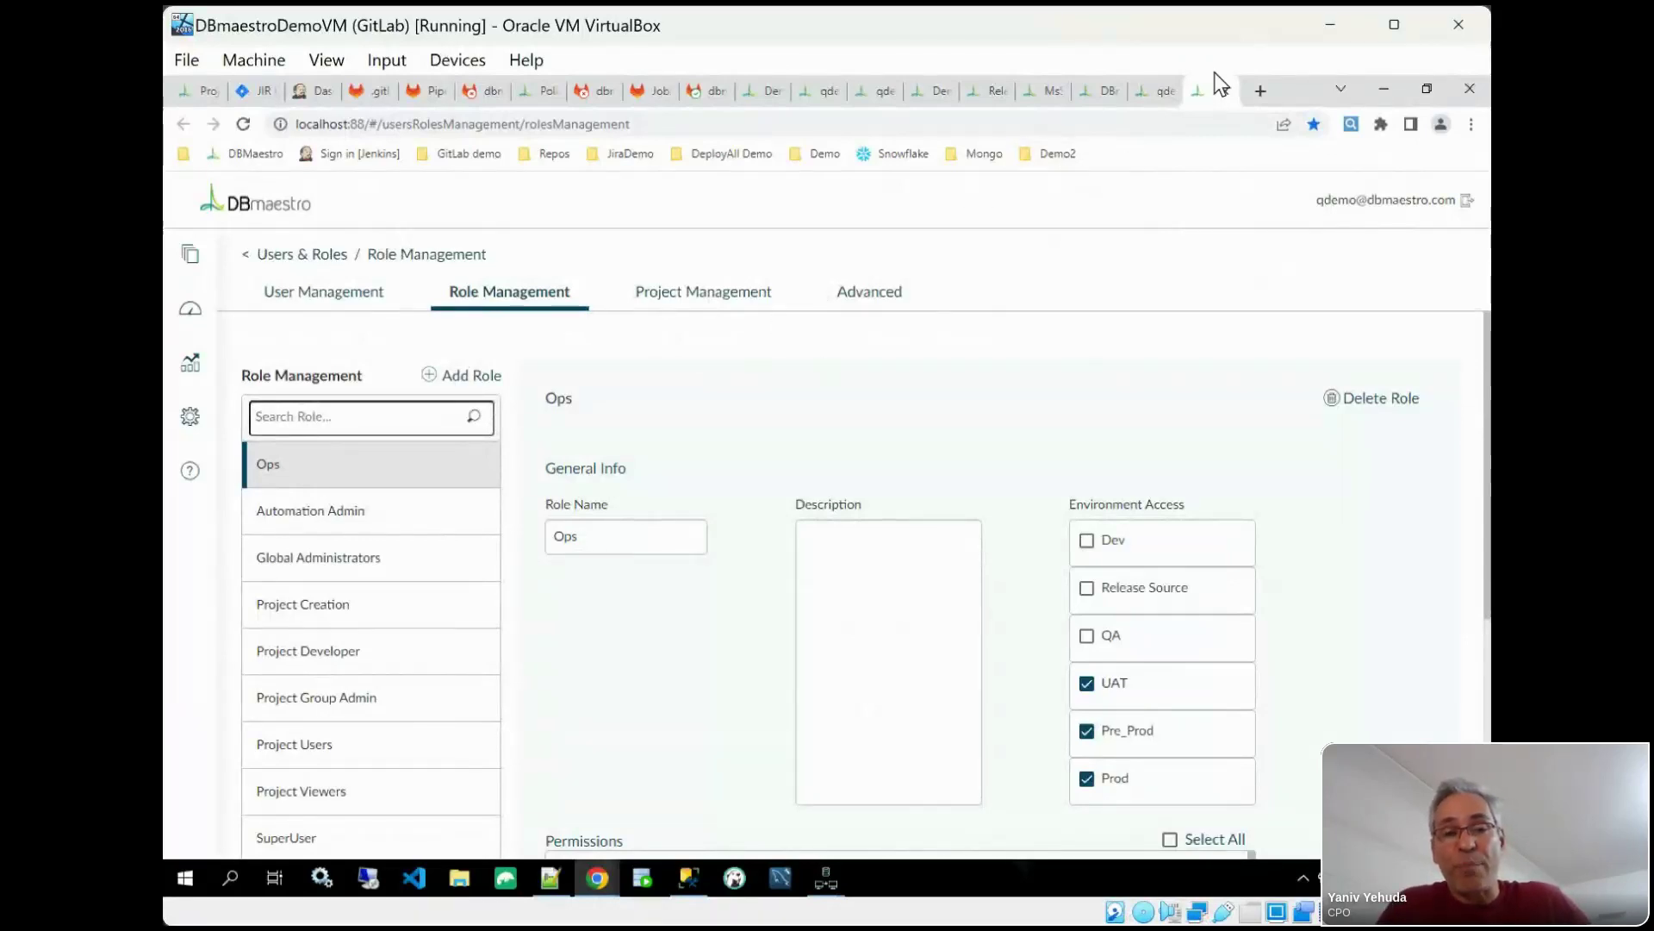
pyautogui.click(1149, 95)
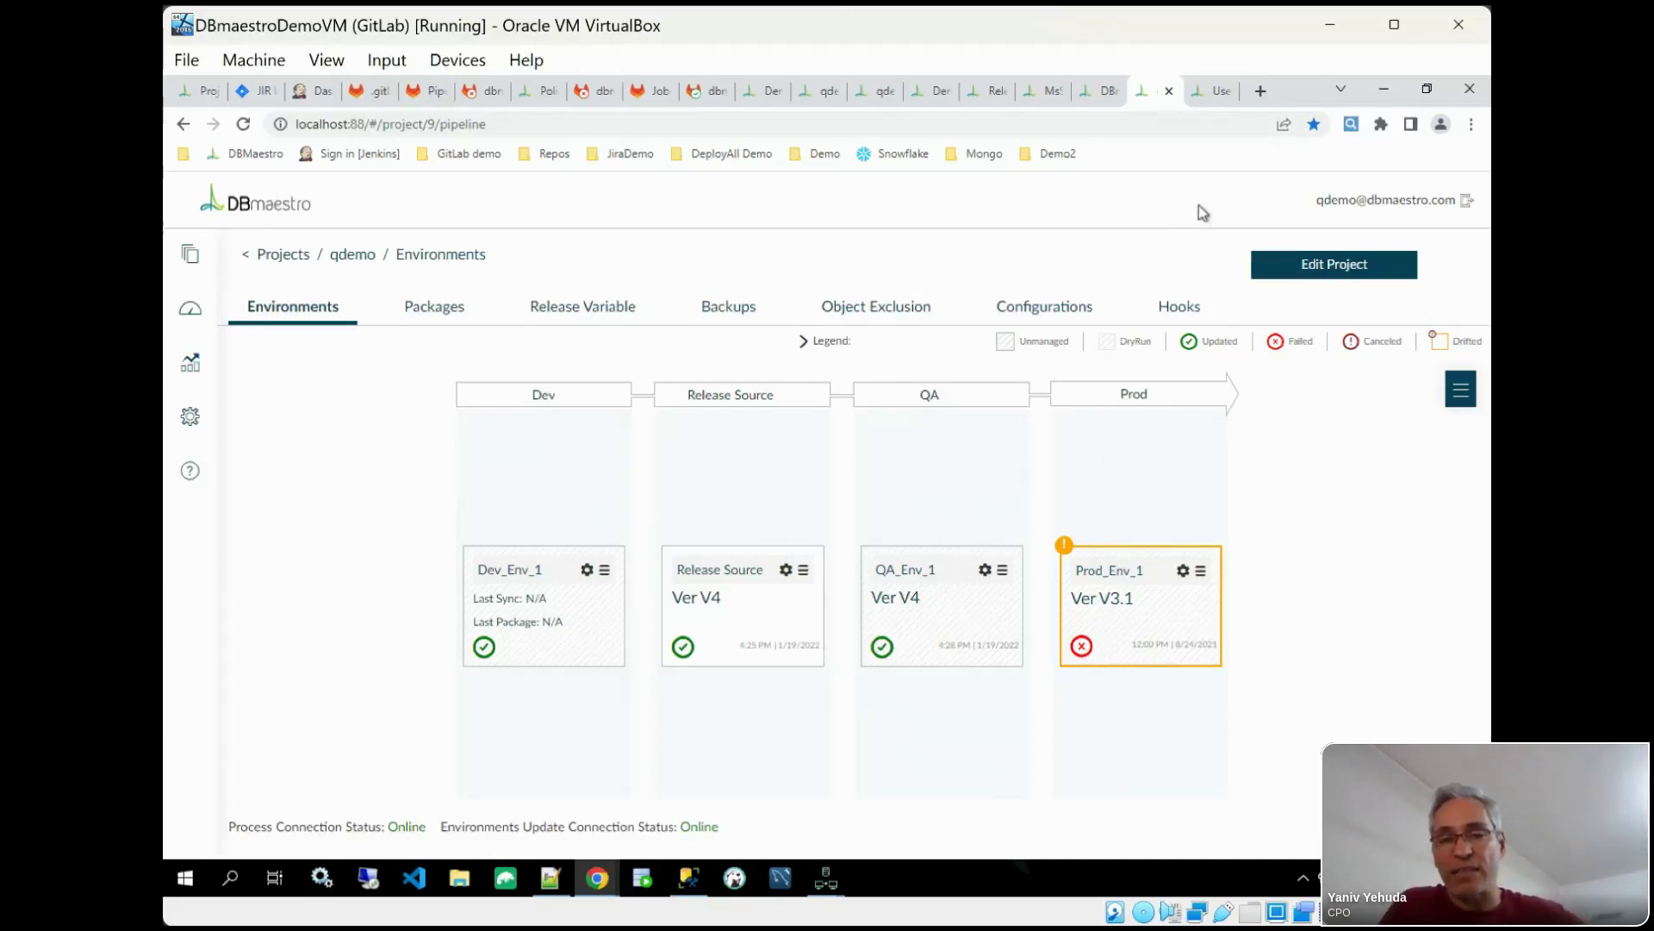
pyautogui.click(1210, 91)
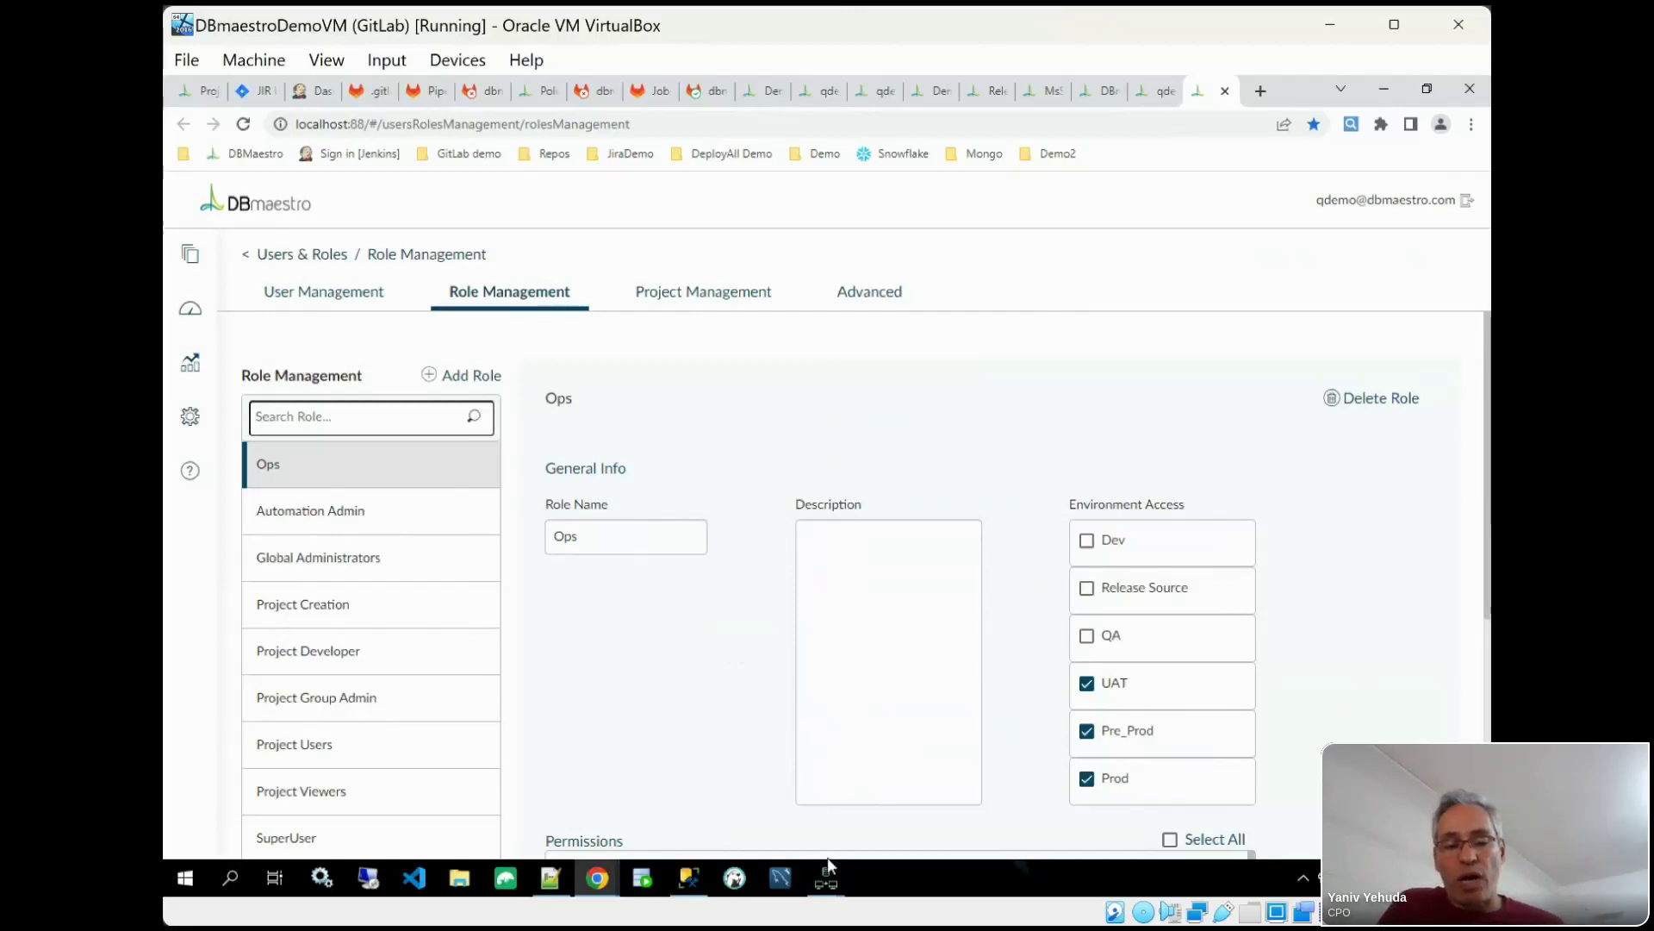
# Step: Switch to DBmaestro Source Control to show the pull conflicts and merge script, and minimize its window
pyautogui.moveTo(825, 879)
pyautogui.click(730, 769)
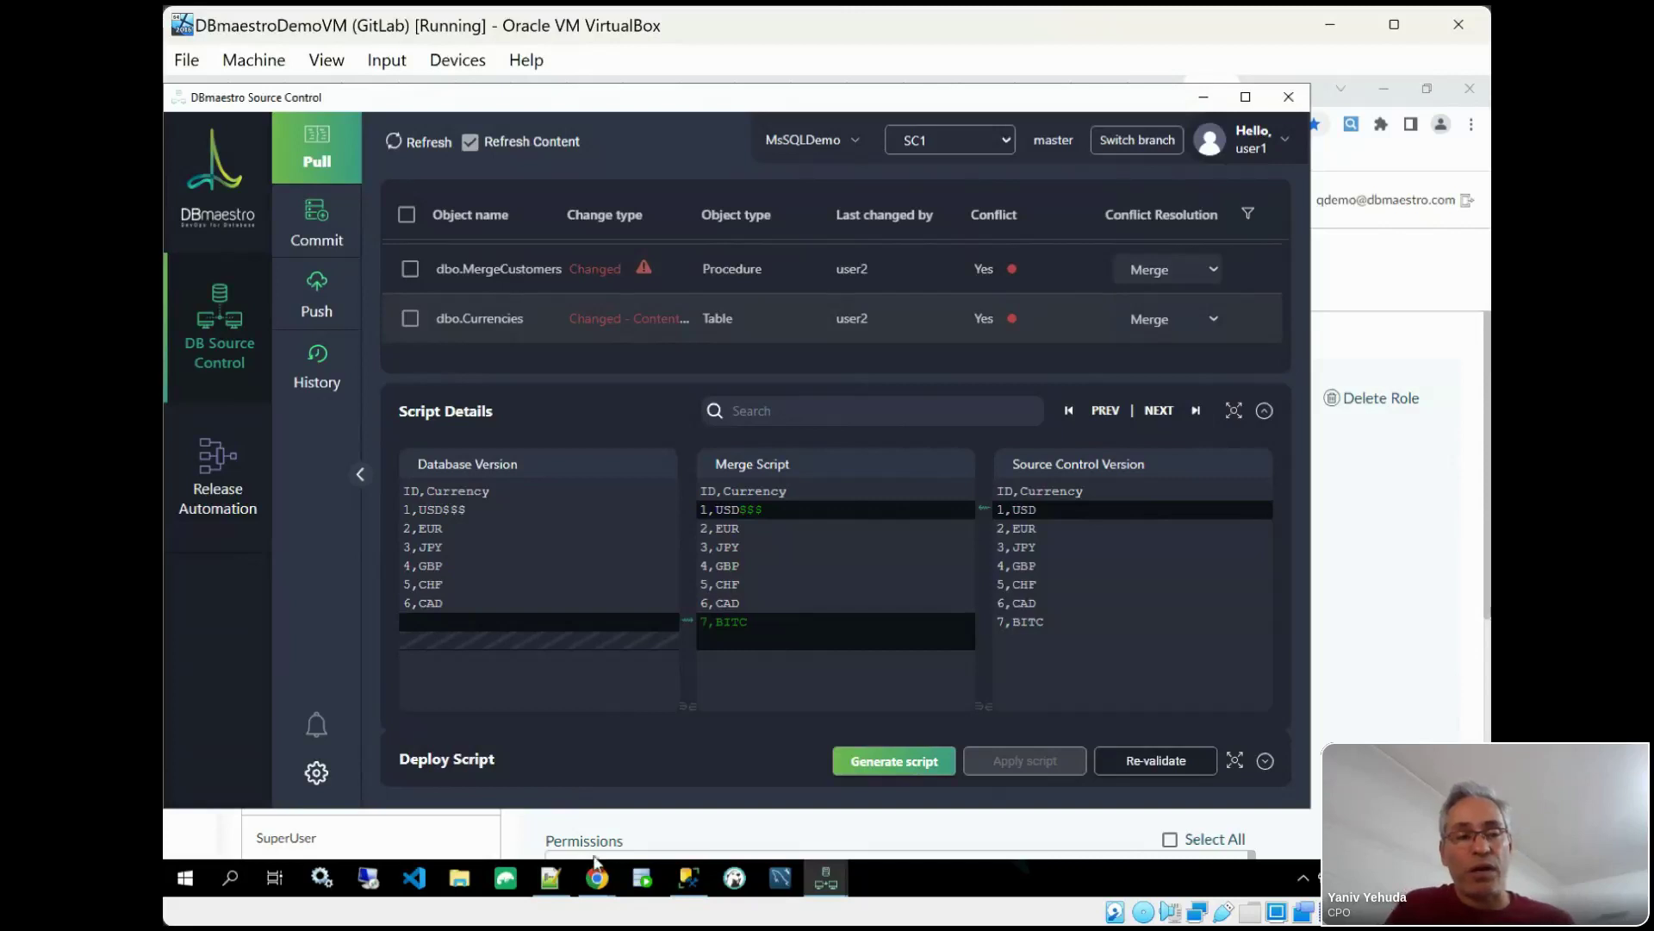
pyautogui.click(1203, 96)
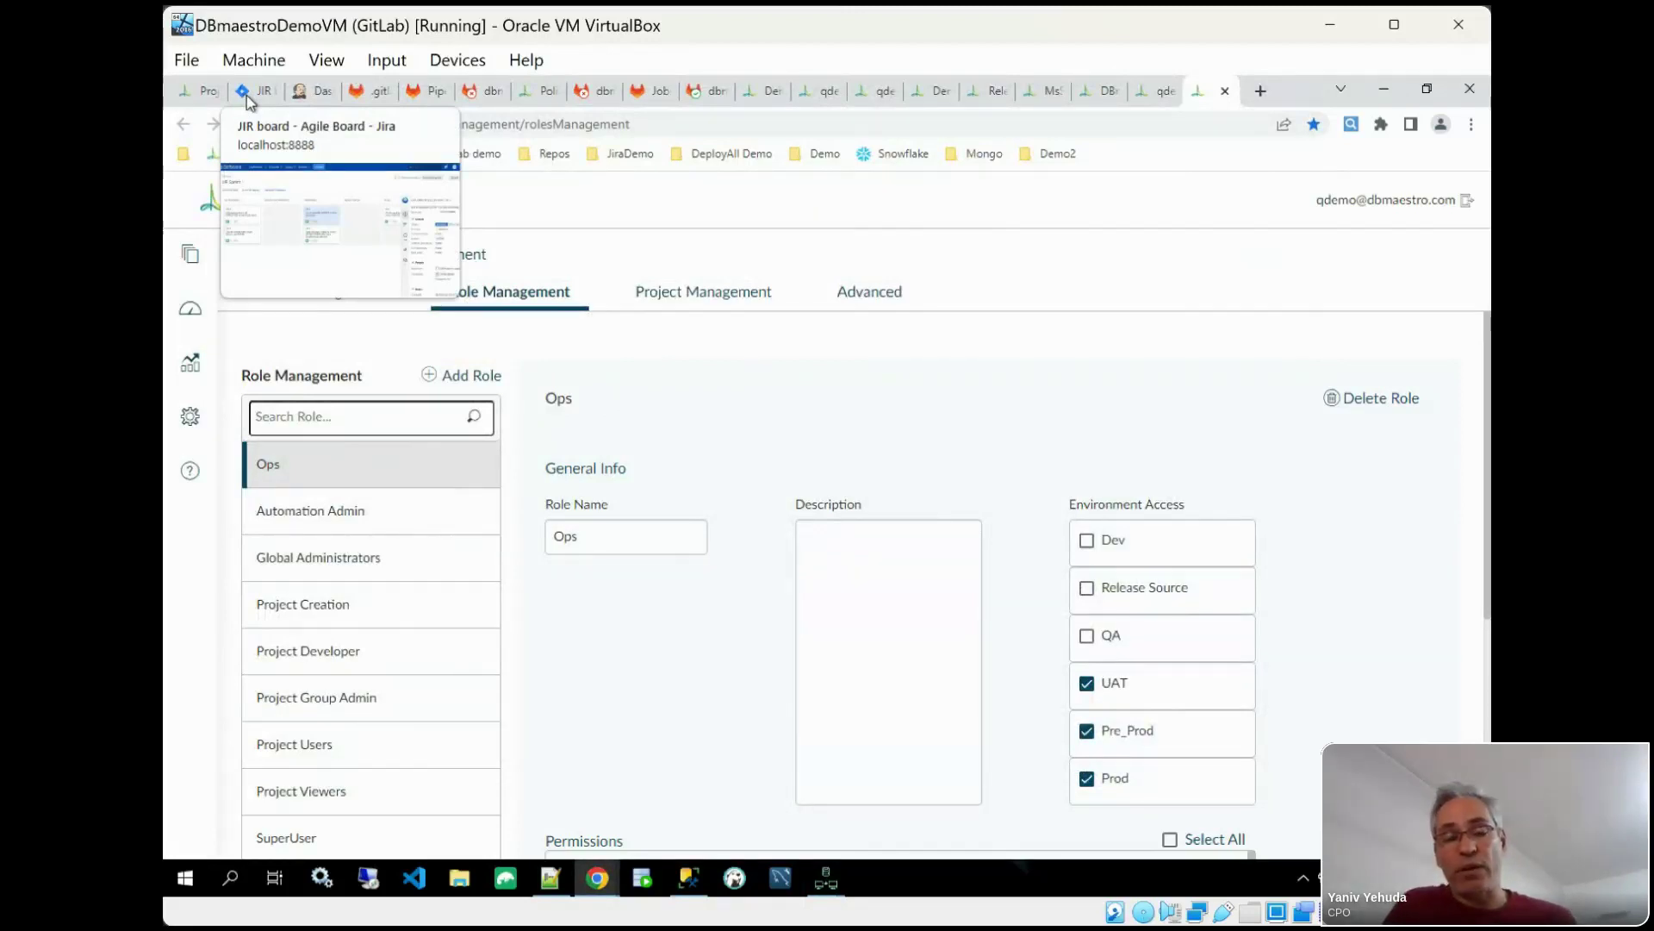
# Step: Revisit the JIR Sprint 1 board in Jira, the Demo1 pipelines in GitLab and the dbm-pre-check-job log
pyautogui.click(247, 96)
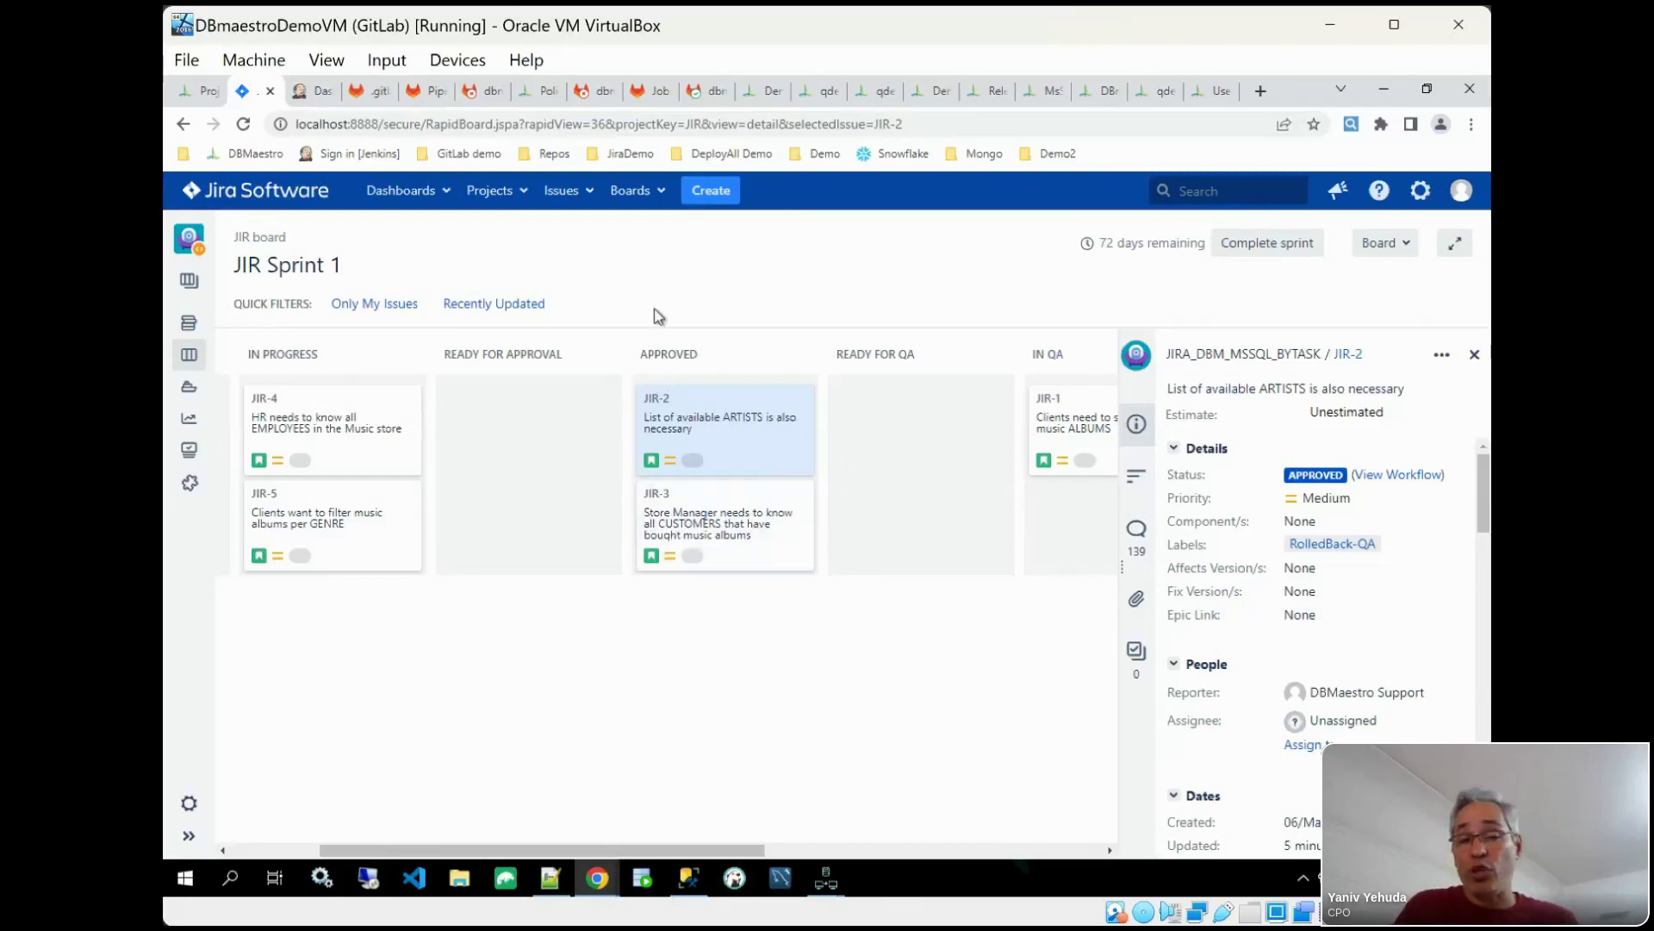
pyautogui.click(377, 91)
pyautogui.hotkey('ctrl', 'Tab')
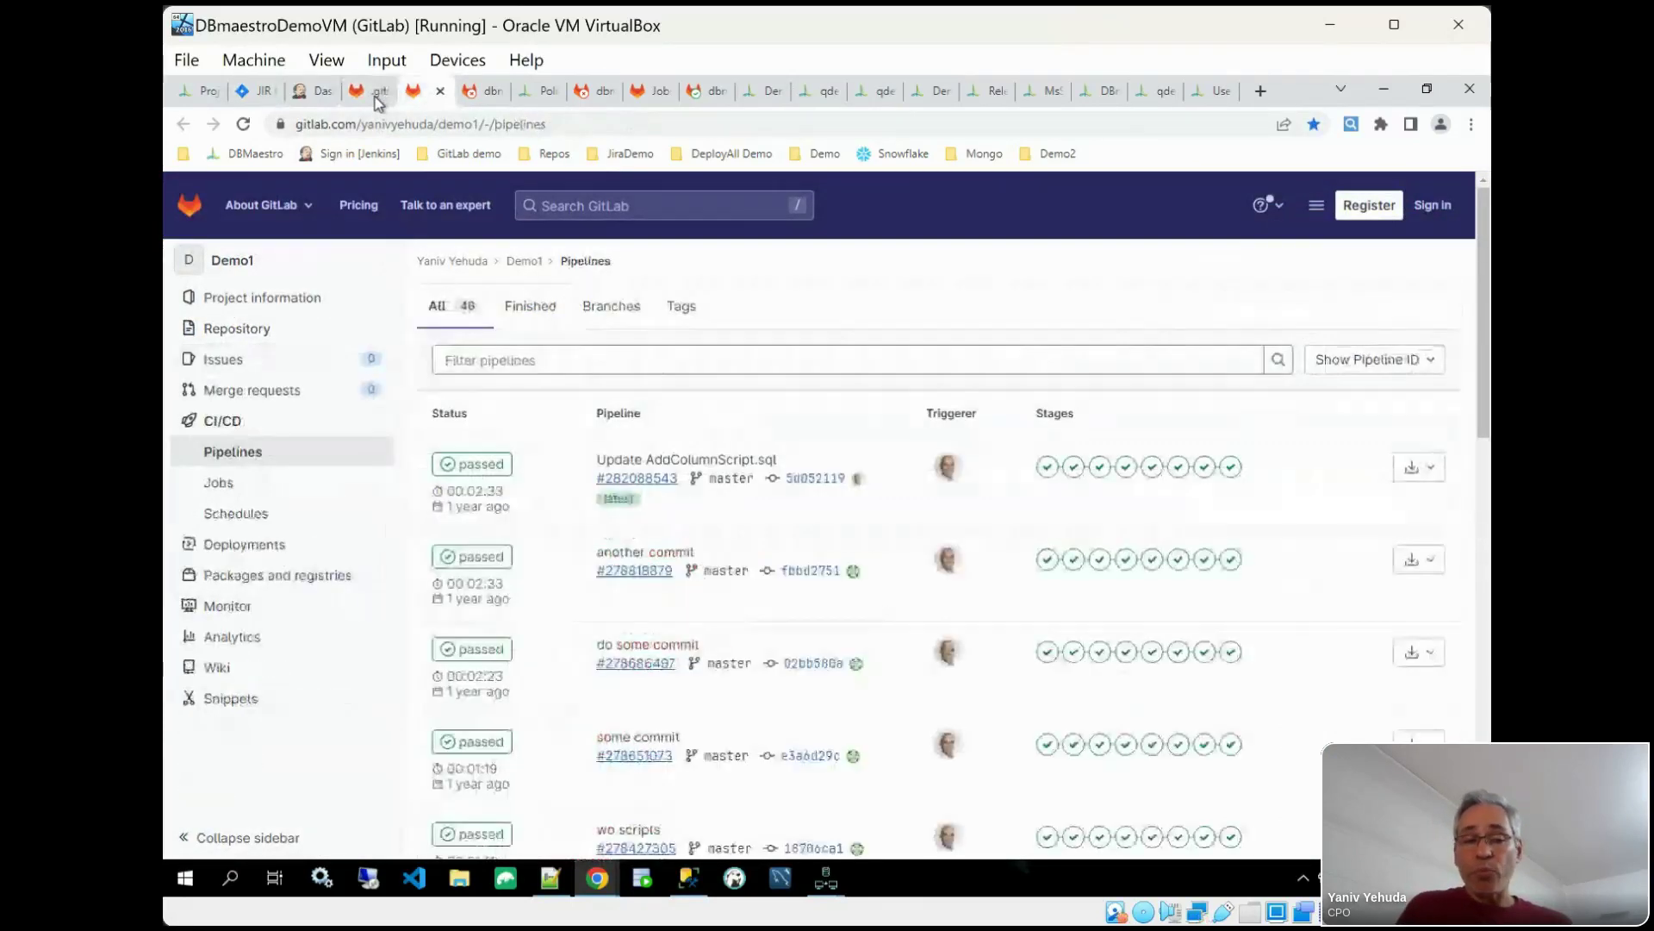
pyautogui.hotkey('ctrl', 'Tab')
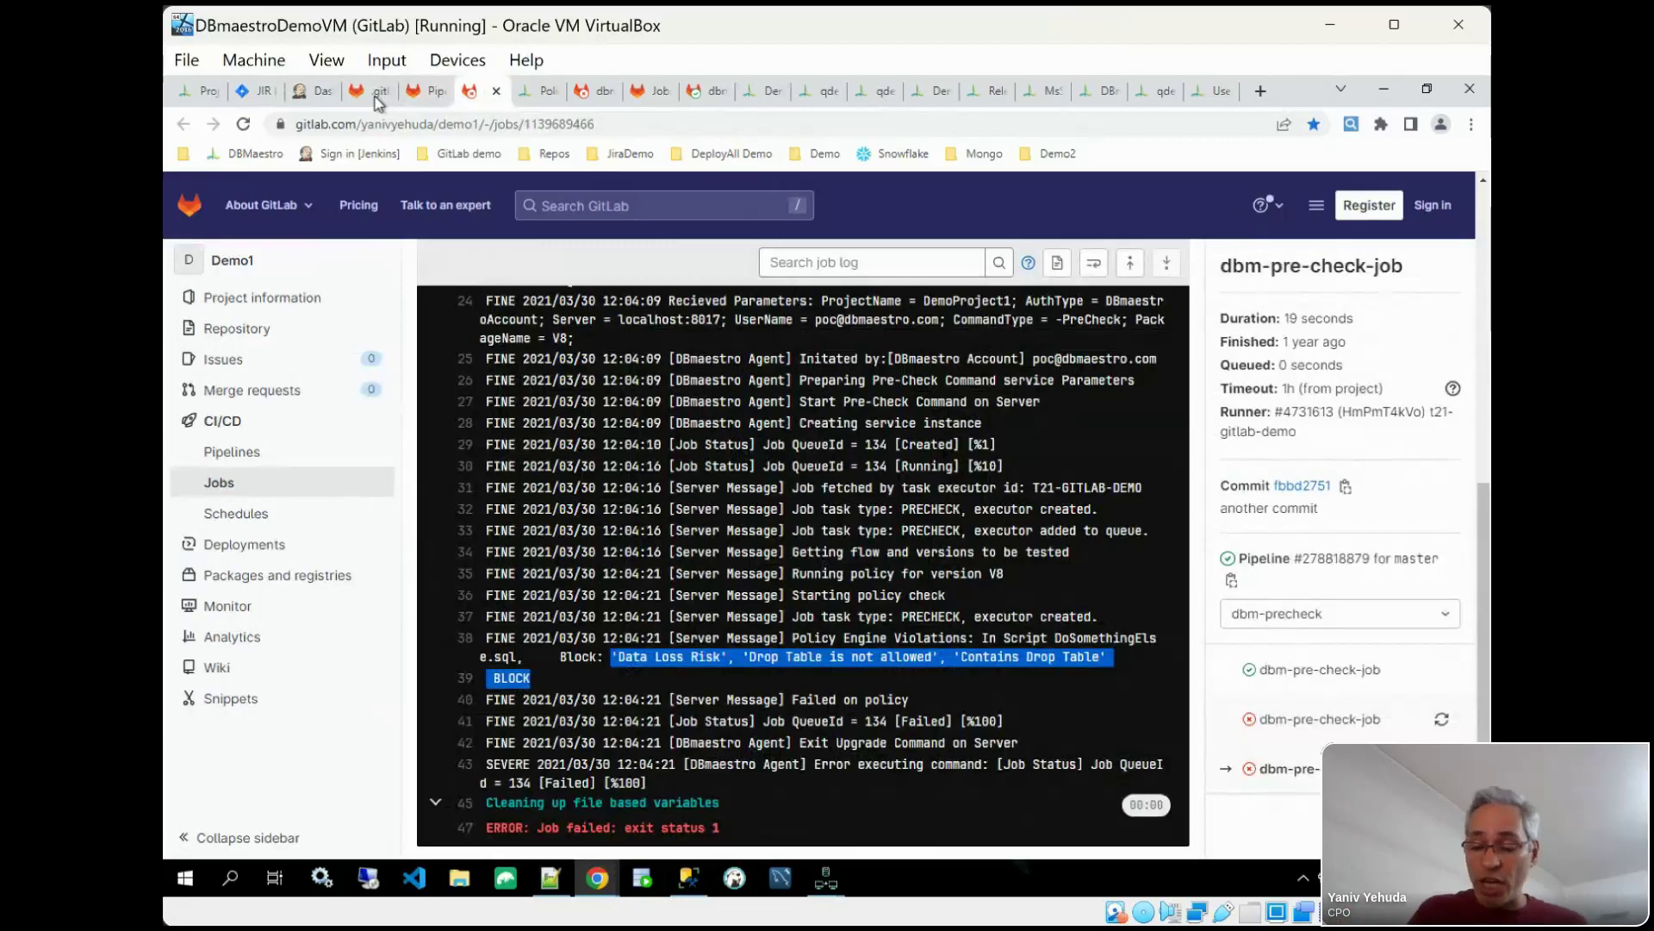
# Step: Revisit the GitLab dbm-pre-check-job log with the SQL syntax error and the dbm-qa-deployment-job log
pyautogui.hotkey('ctrl', 'Tab')
pyautogui.hotkey('ctrl', 'Tab')
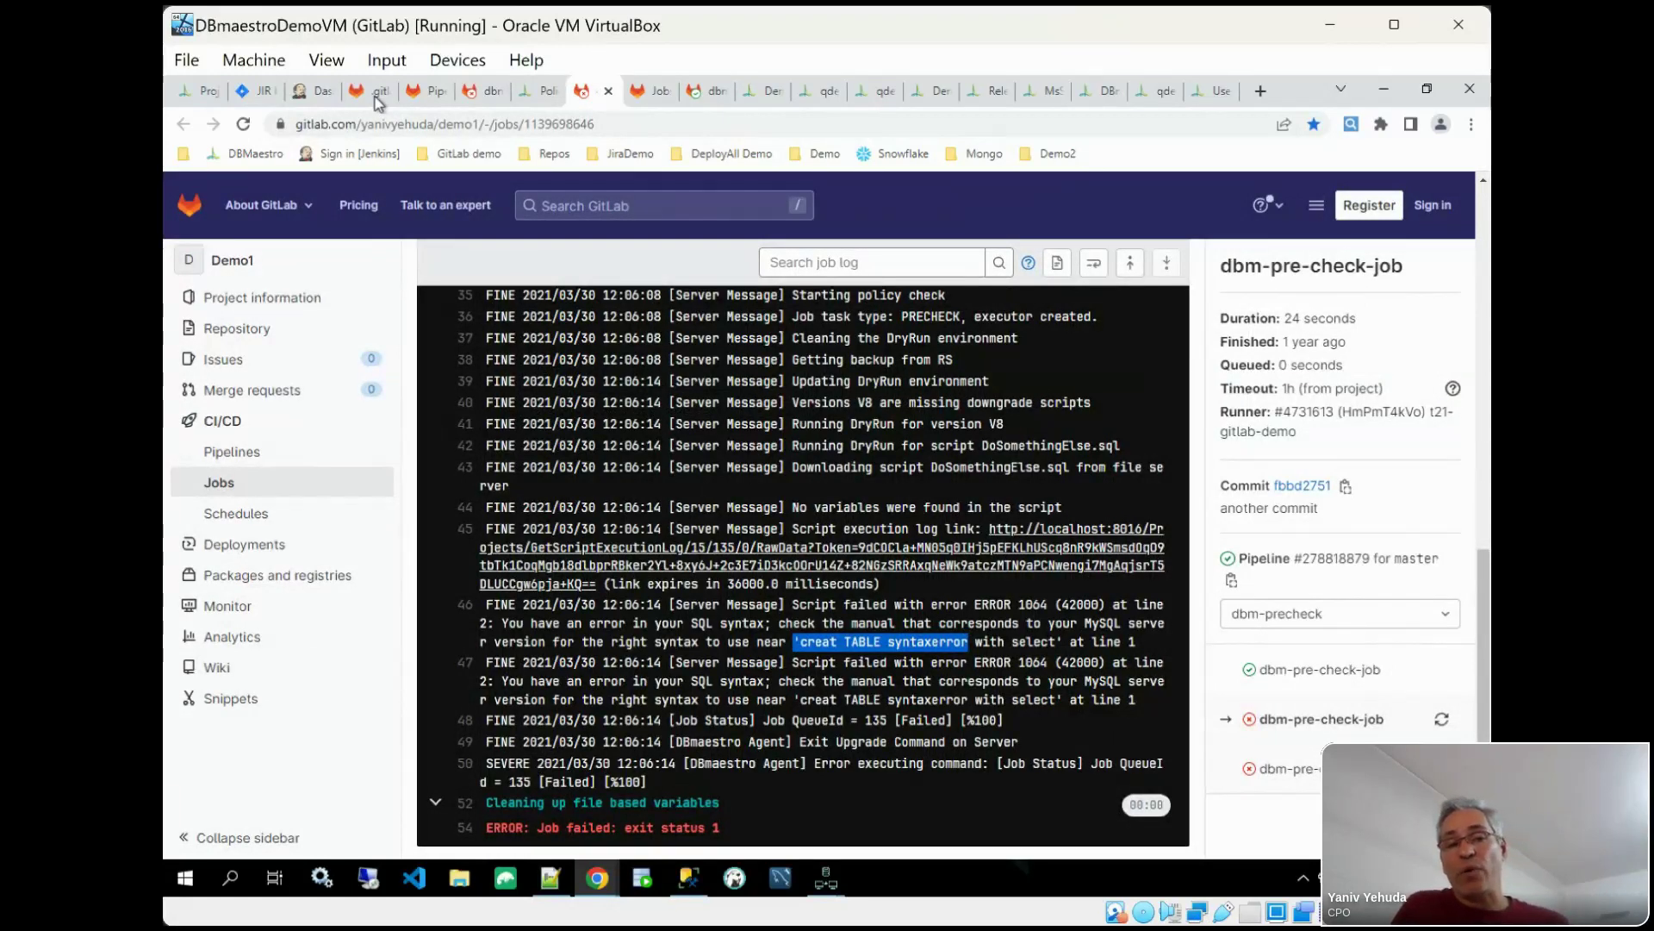
pyautogui.hotkey('ctrl', 'Tab')
pyautogui.hotkey('ctrl', 'Tab')
pyautogui.moveTo(373, 334)
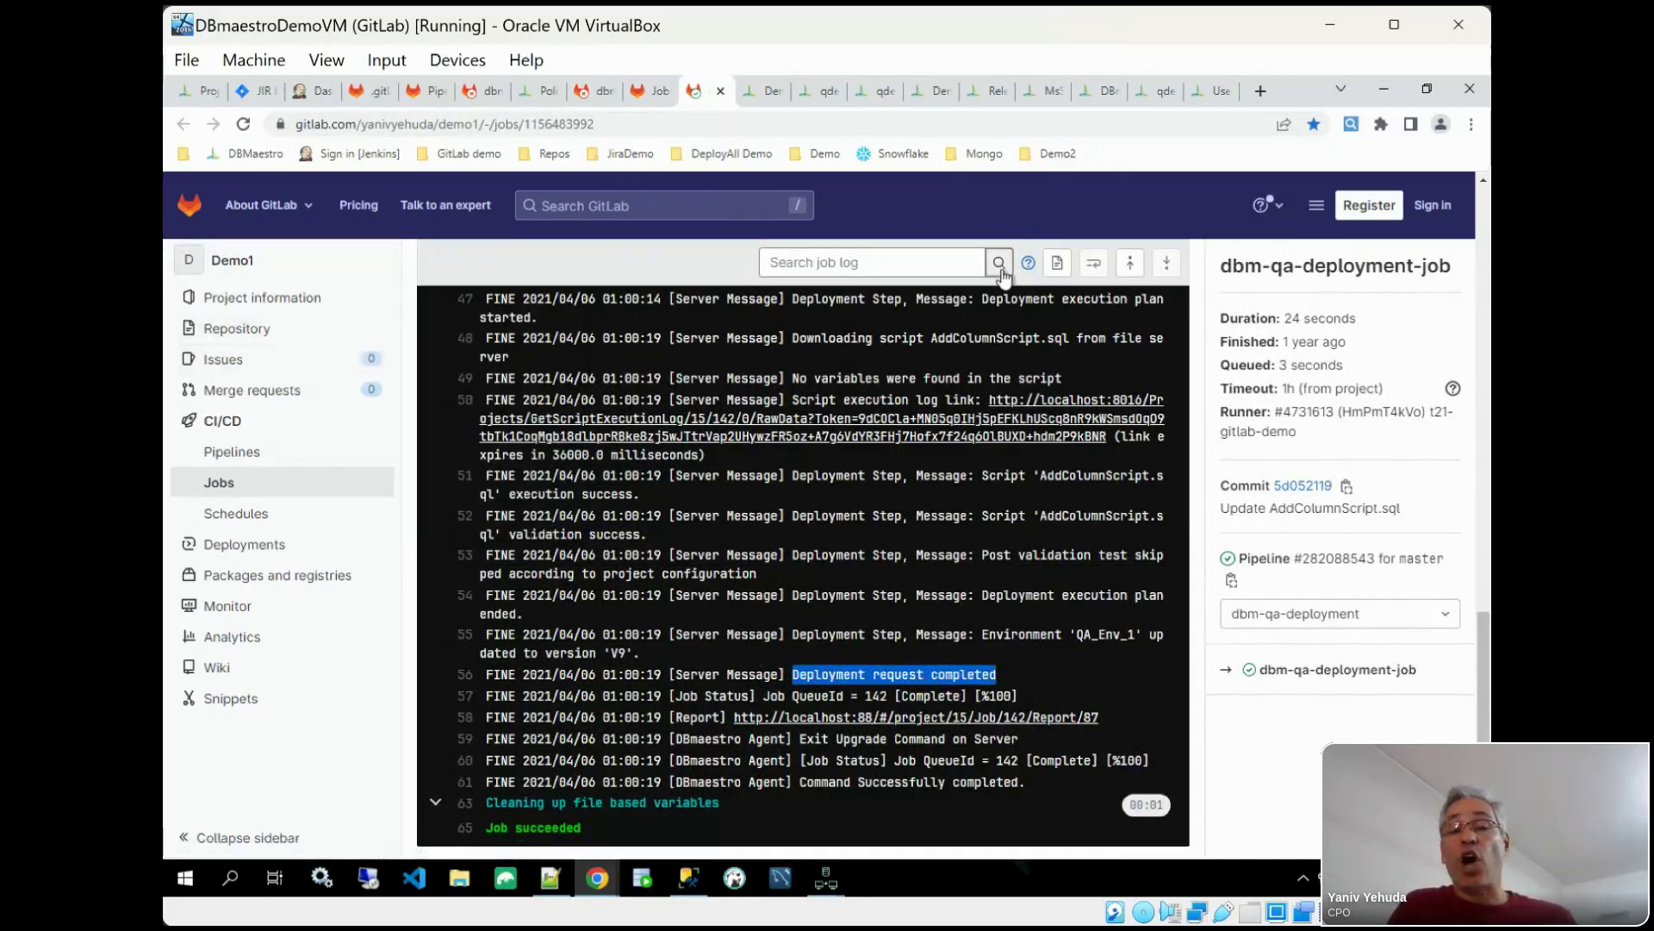
# Step: Revisit the MsSqlByTask6 QA environment activities, the deployment dashboard and the Release package delivery report
pyautogui.click(1044, 93)
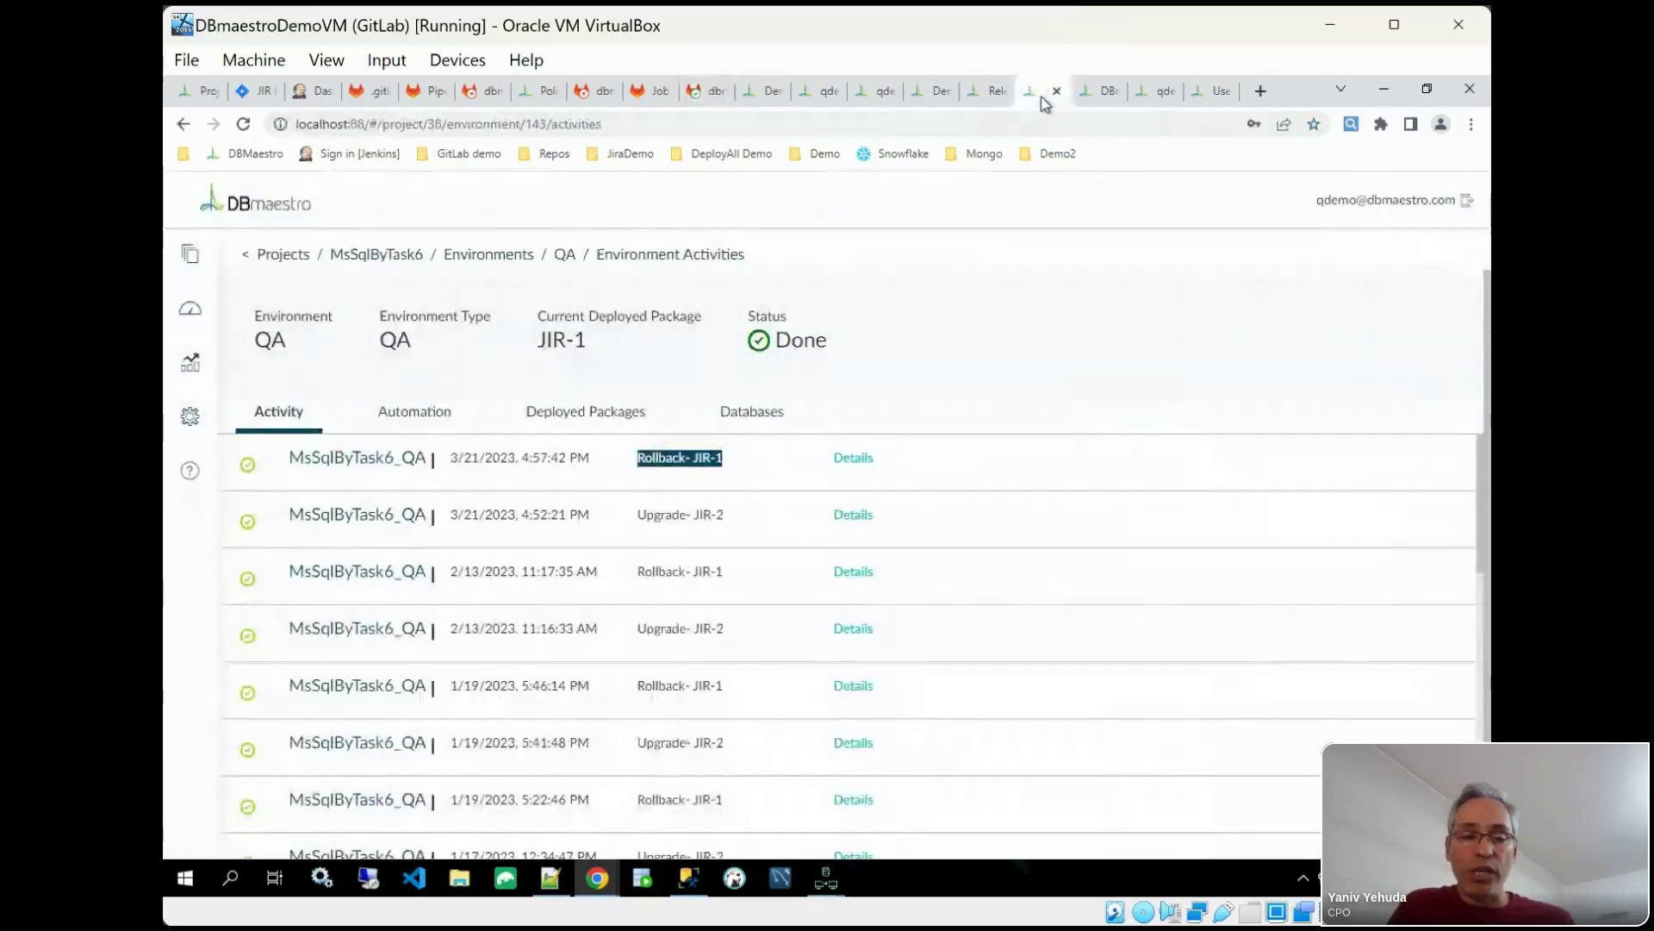
pyautogui.click(1090, 96)
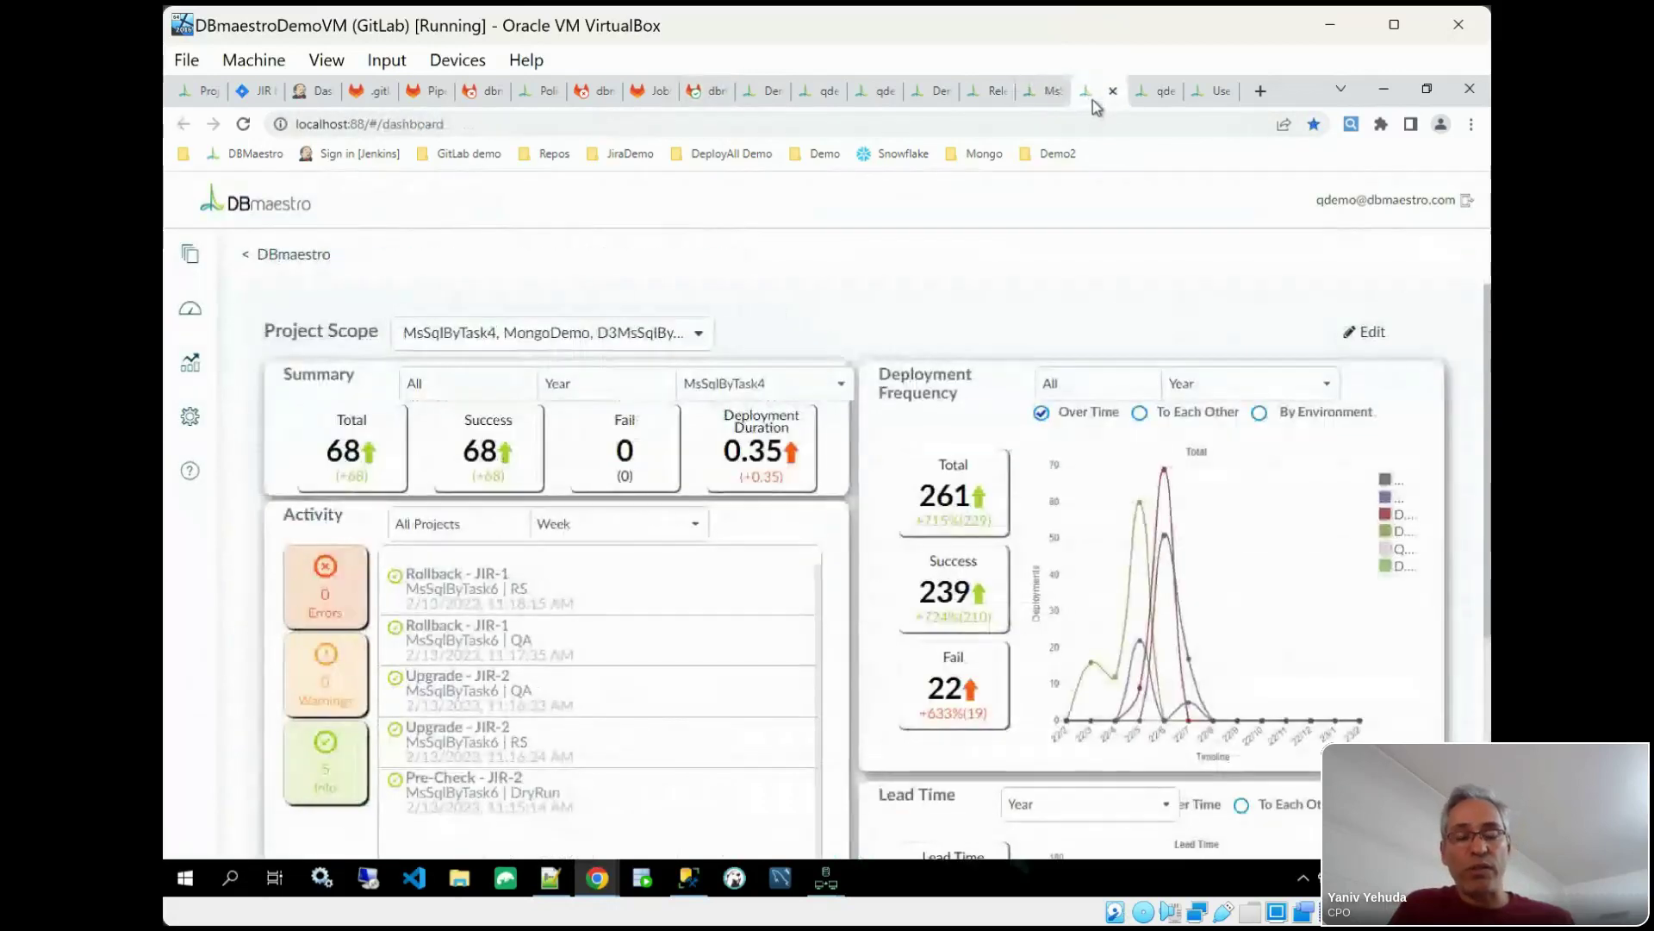
pyautogui.click(1151, 102)
pyautogui.click(989, 101)
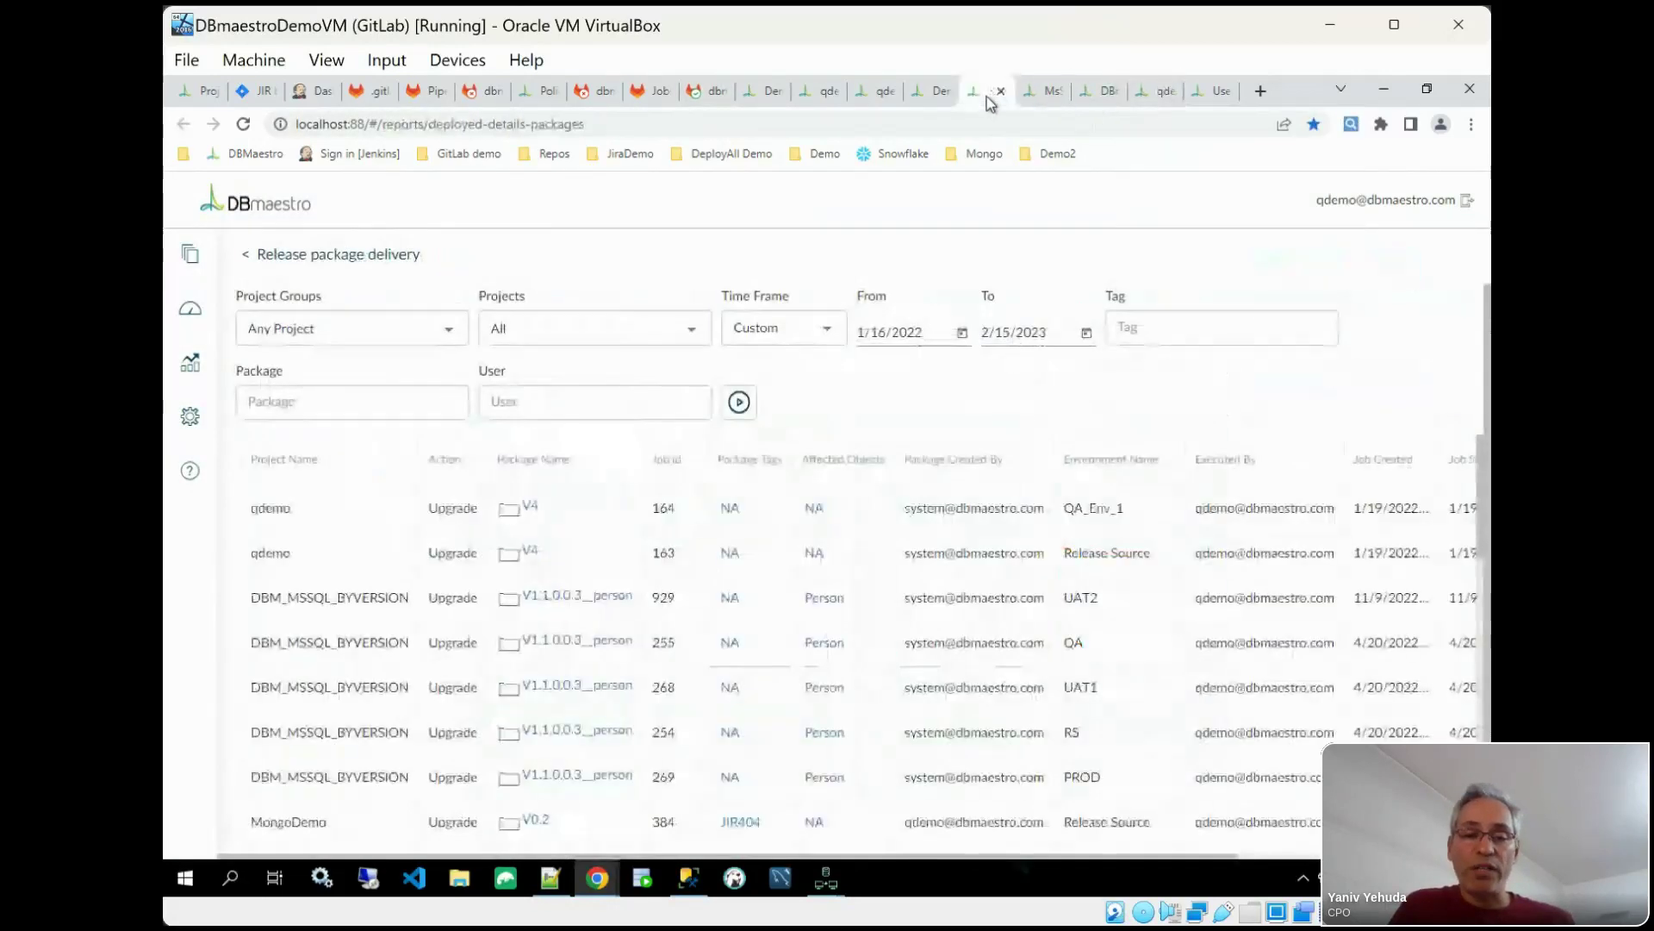
pyautogui.scroll(-2, 913, 601)
pyautogui.scroll(2, 909, 603)
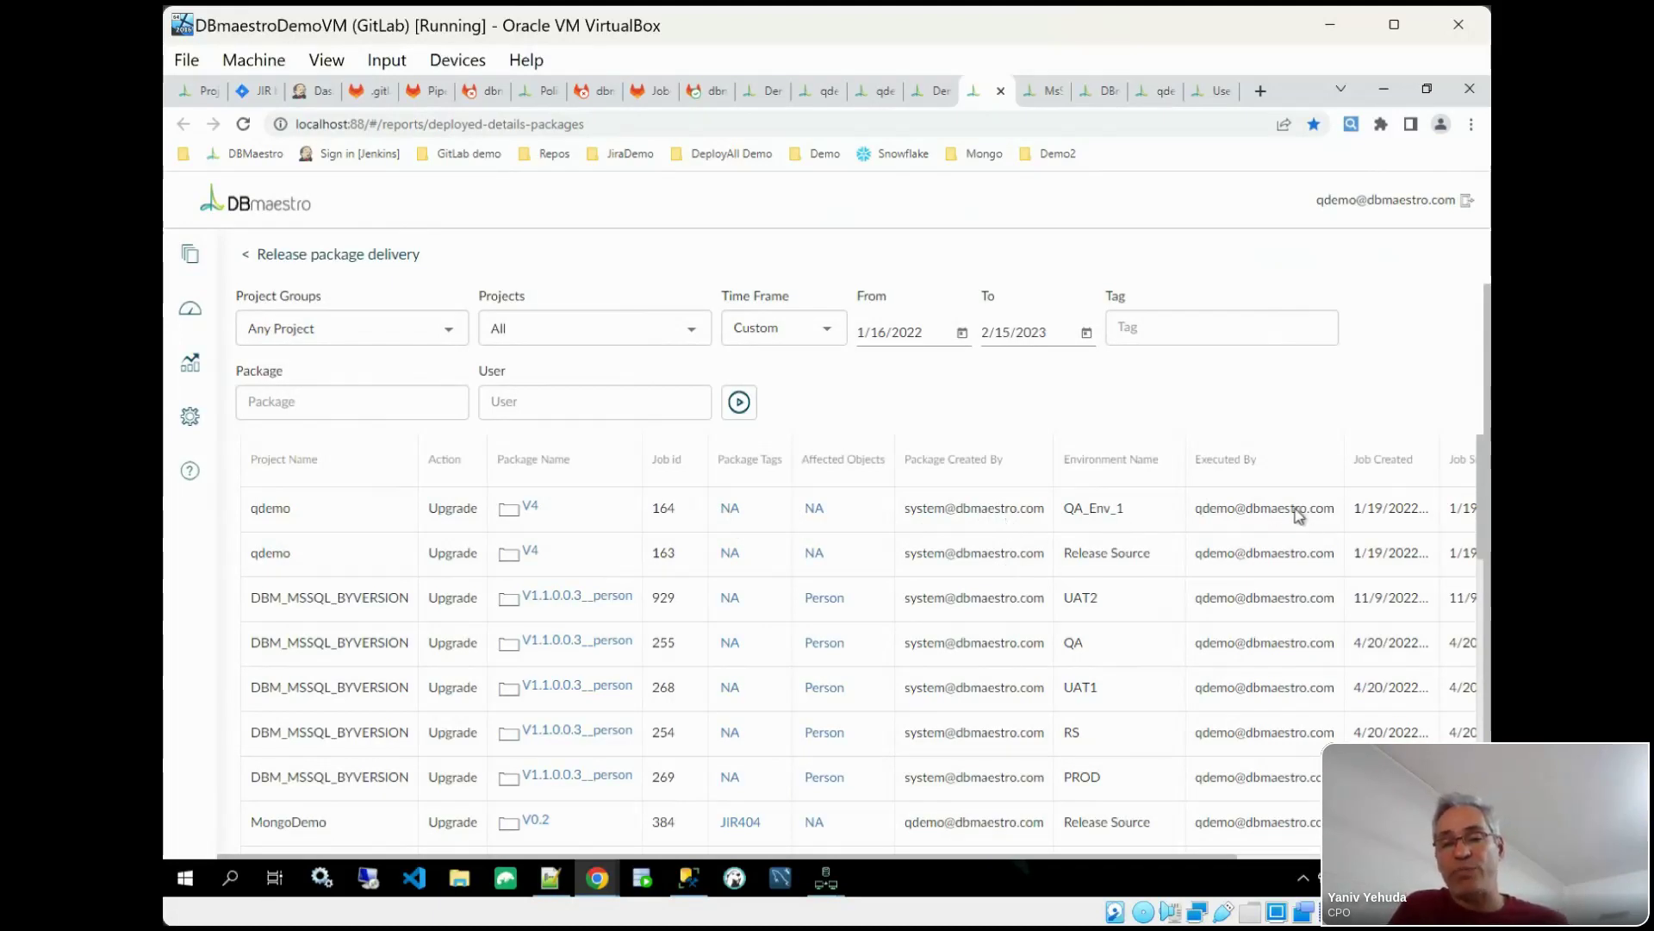
# Step: Return to the Ops role settings in Role Management, and minimize the browser window to show the desktop
pyautogui.click(1204, 95)
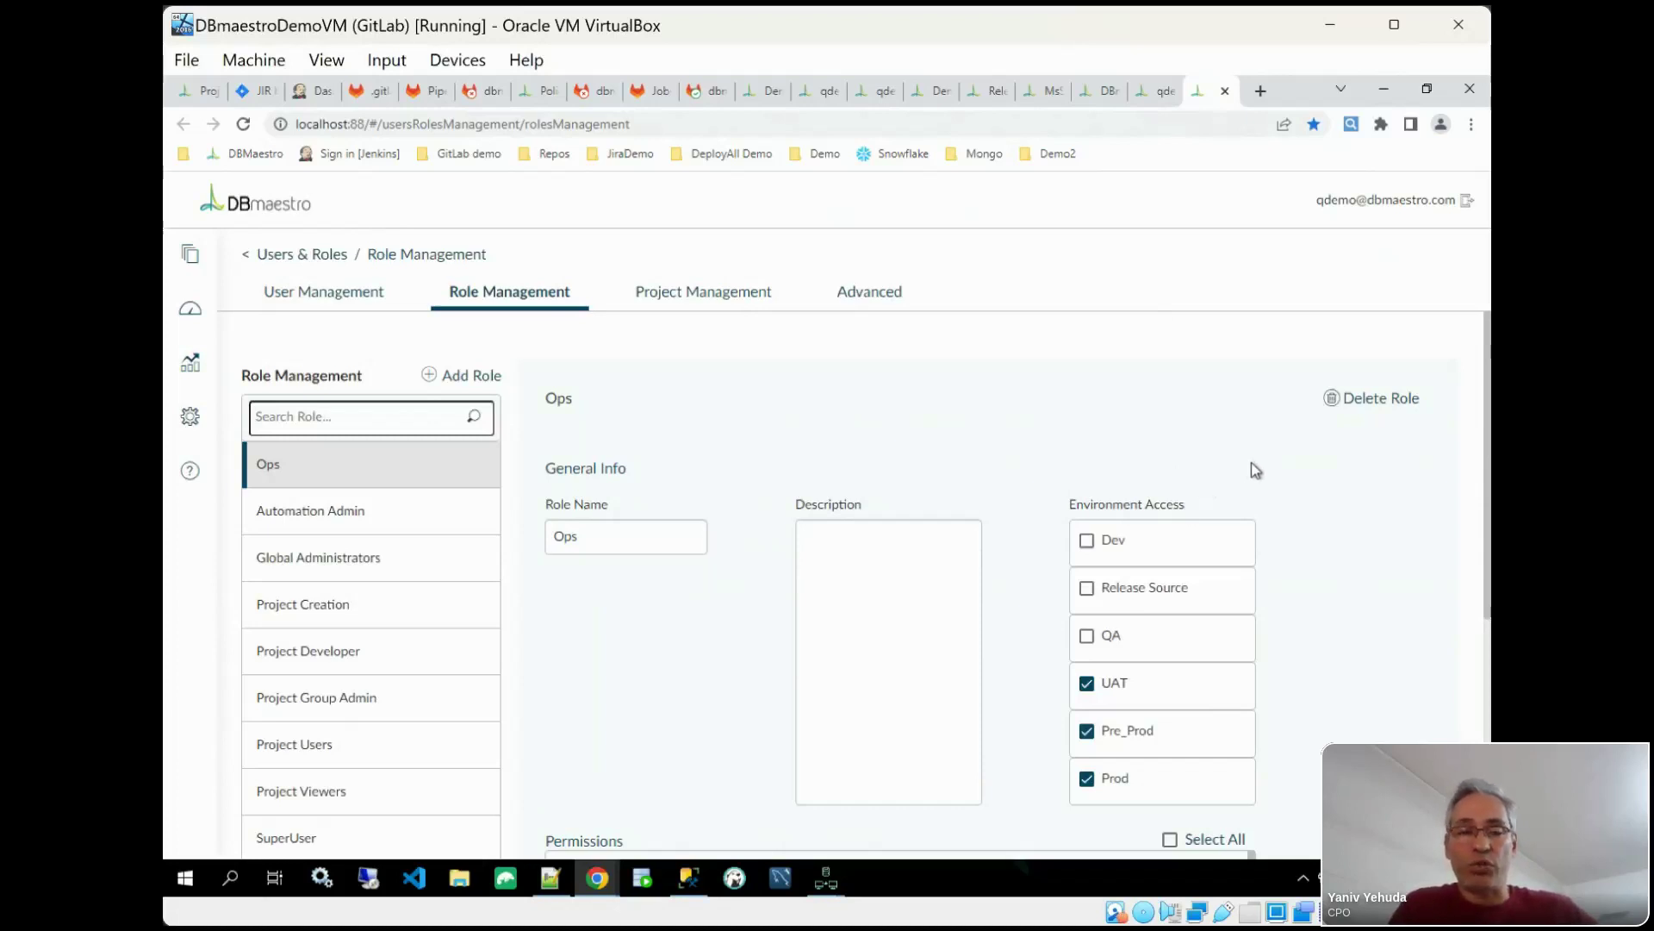
pyautogui.click(1385, 92)
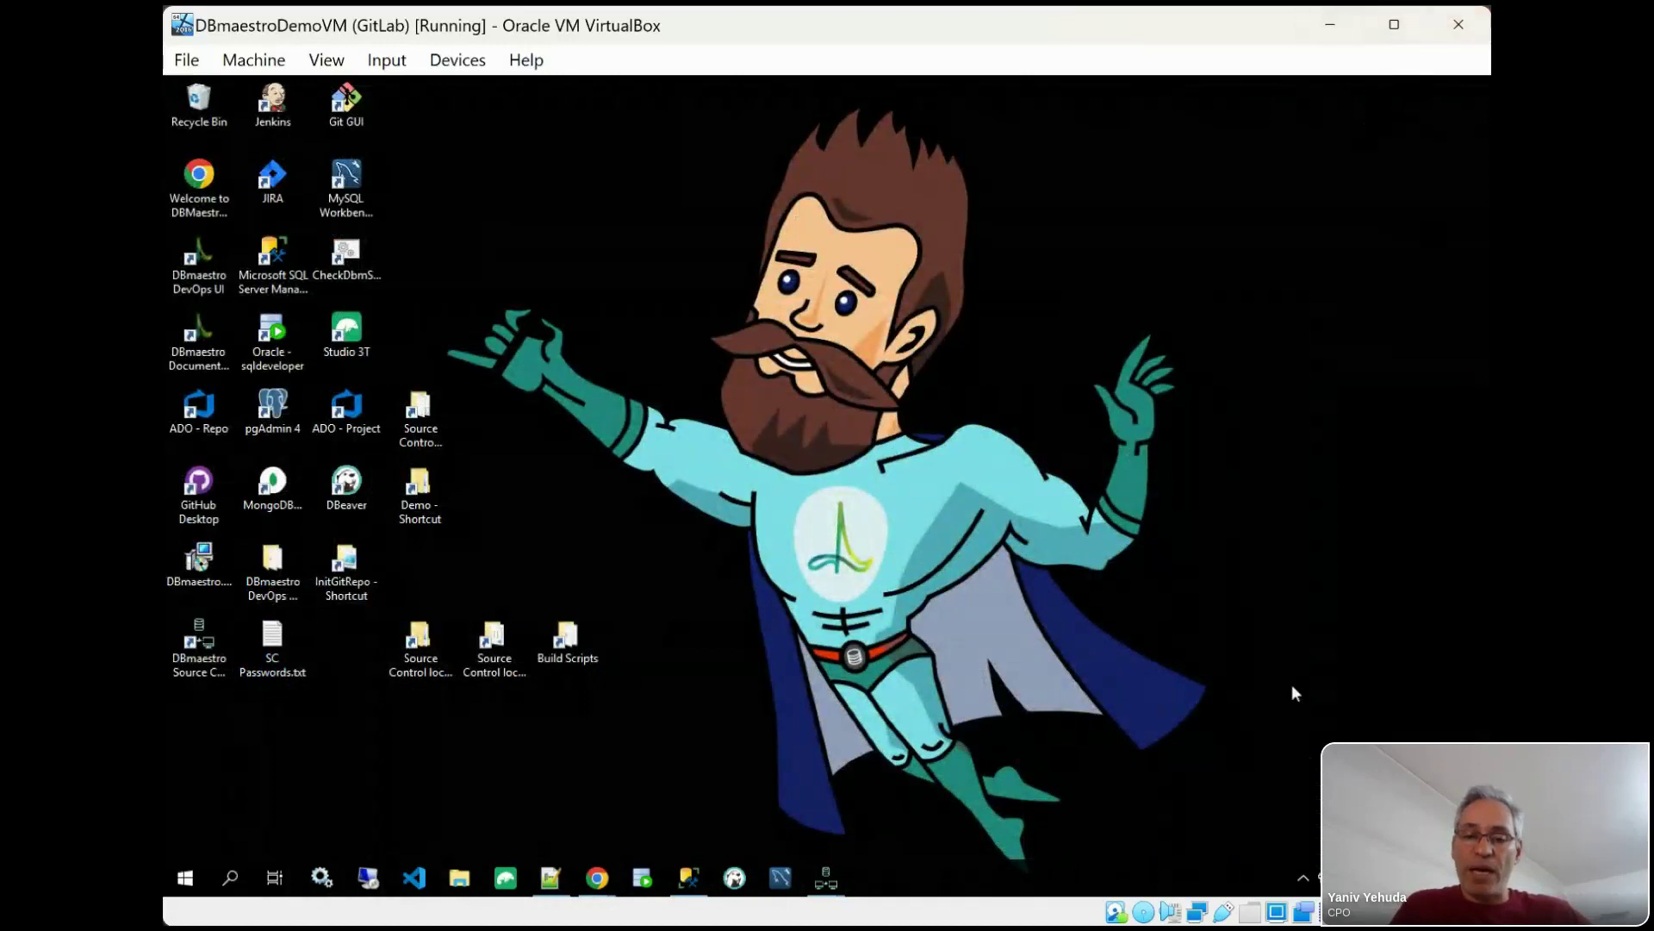